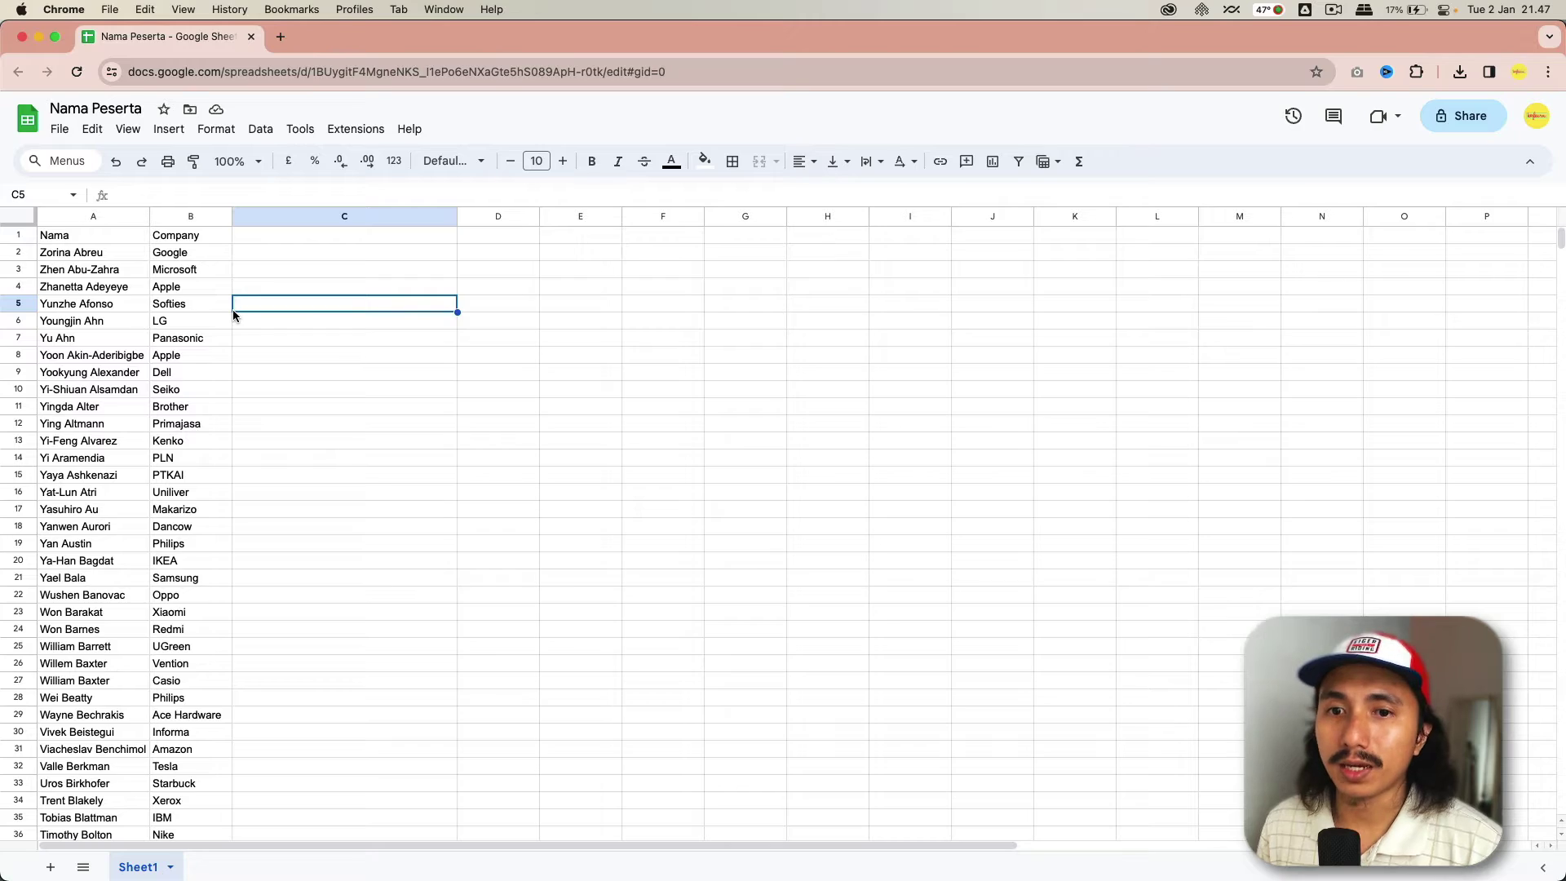
- Download the participant sheet as the CSV 'Nama Peserta - Sheet1' into Downloads
click(72, 337)
scroll(70, 337, down, 20)
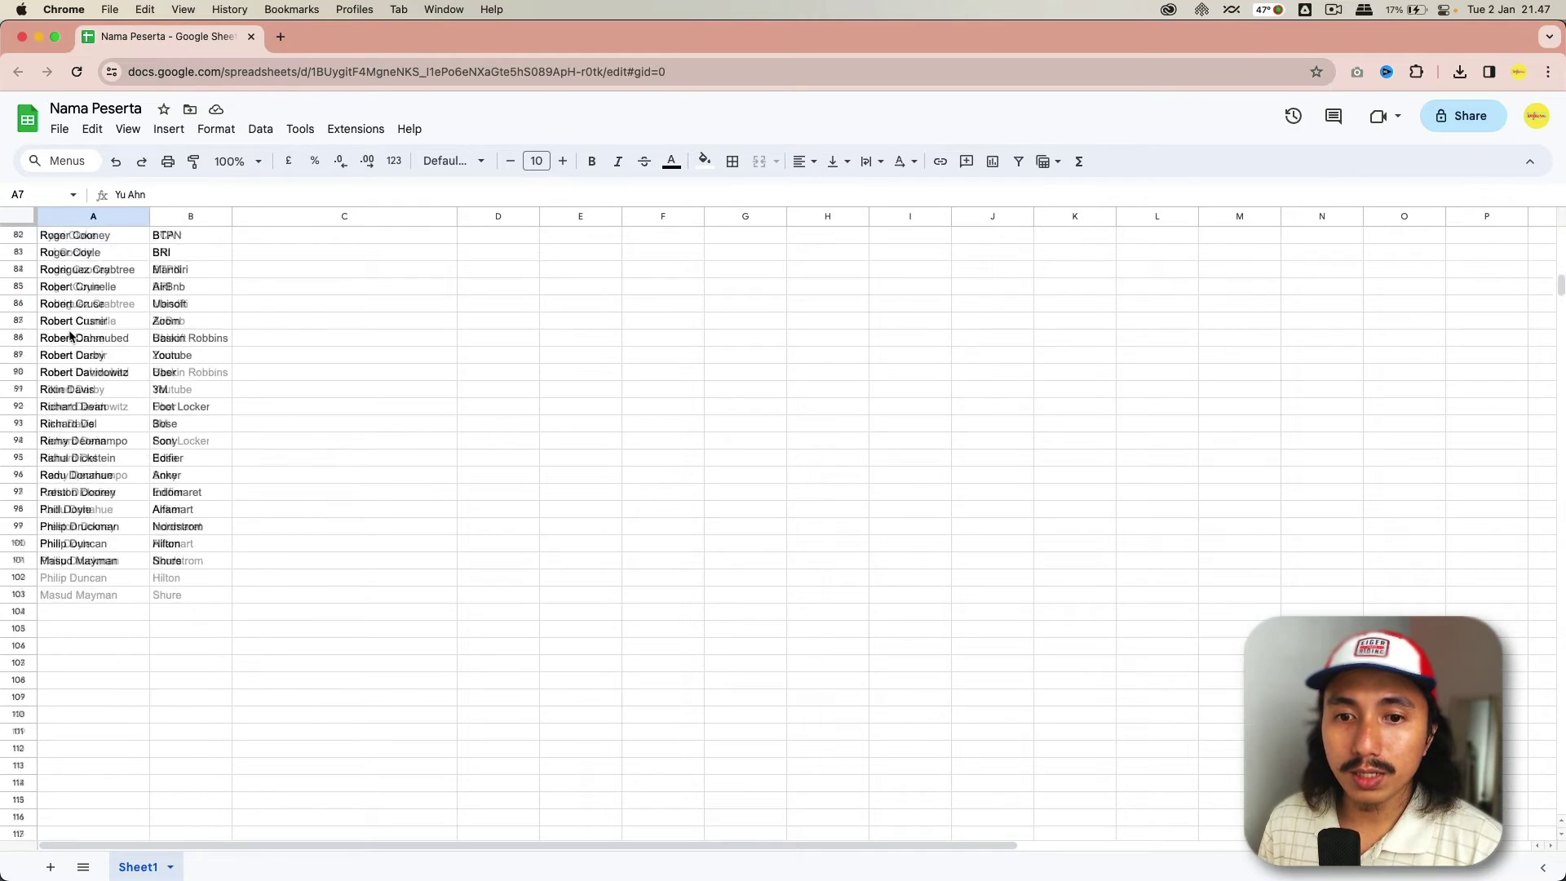
scroll(70, 337, up, 10)
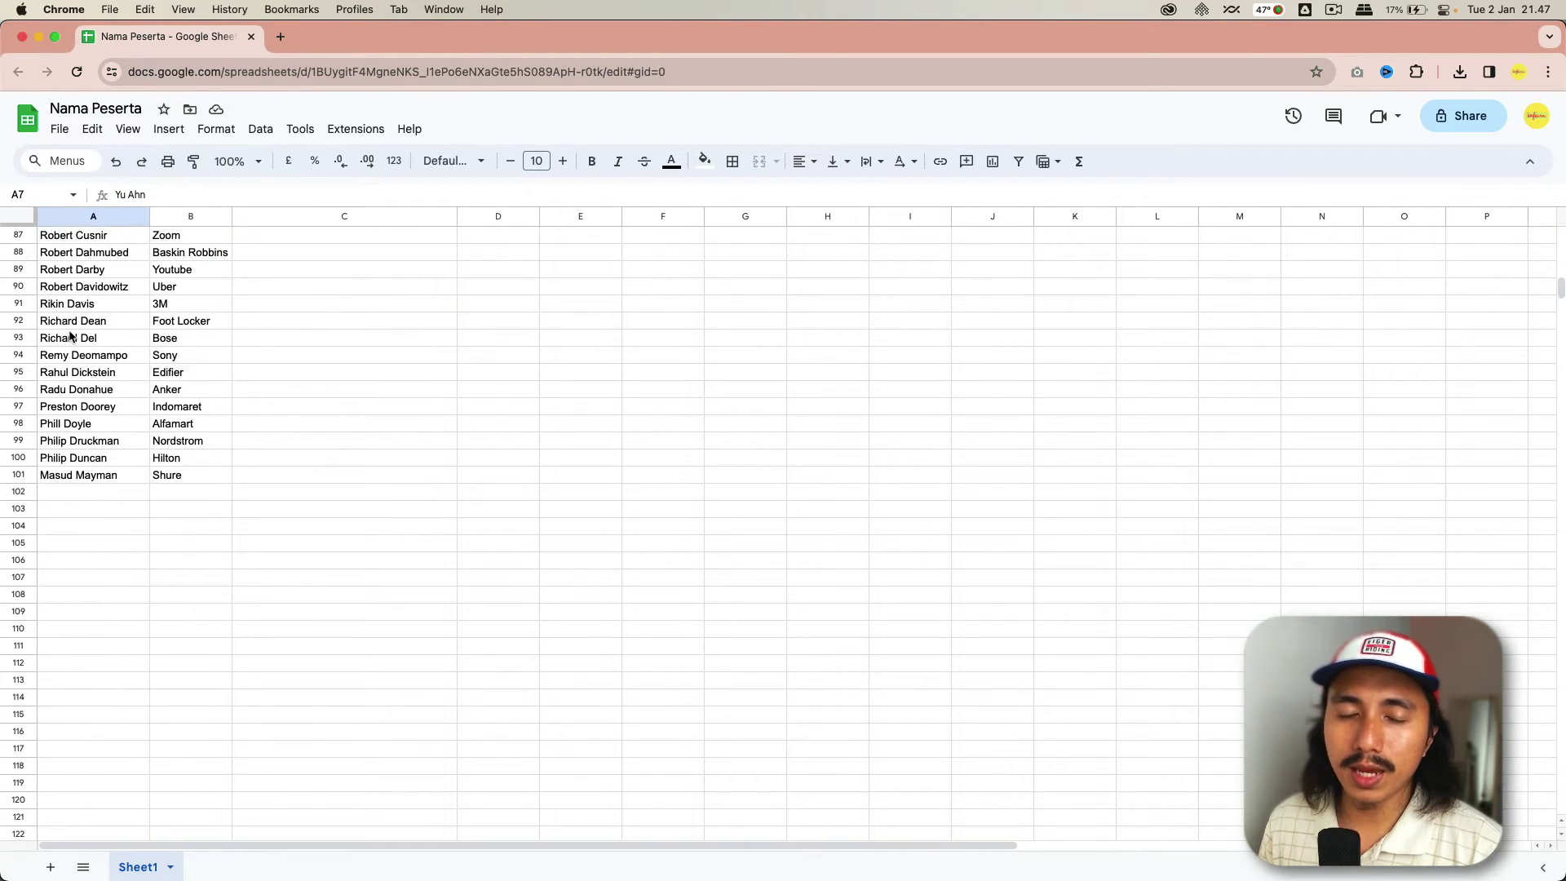
scroll(70, 337, up, 18)
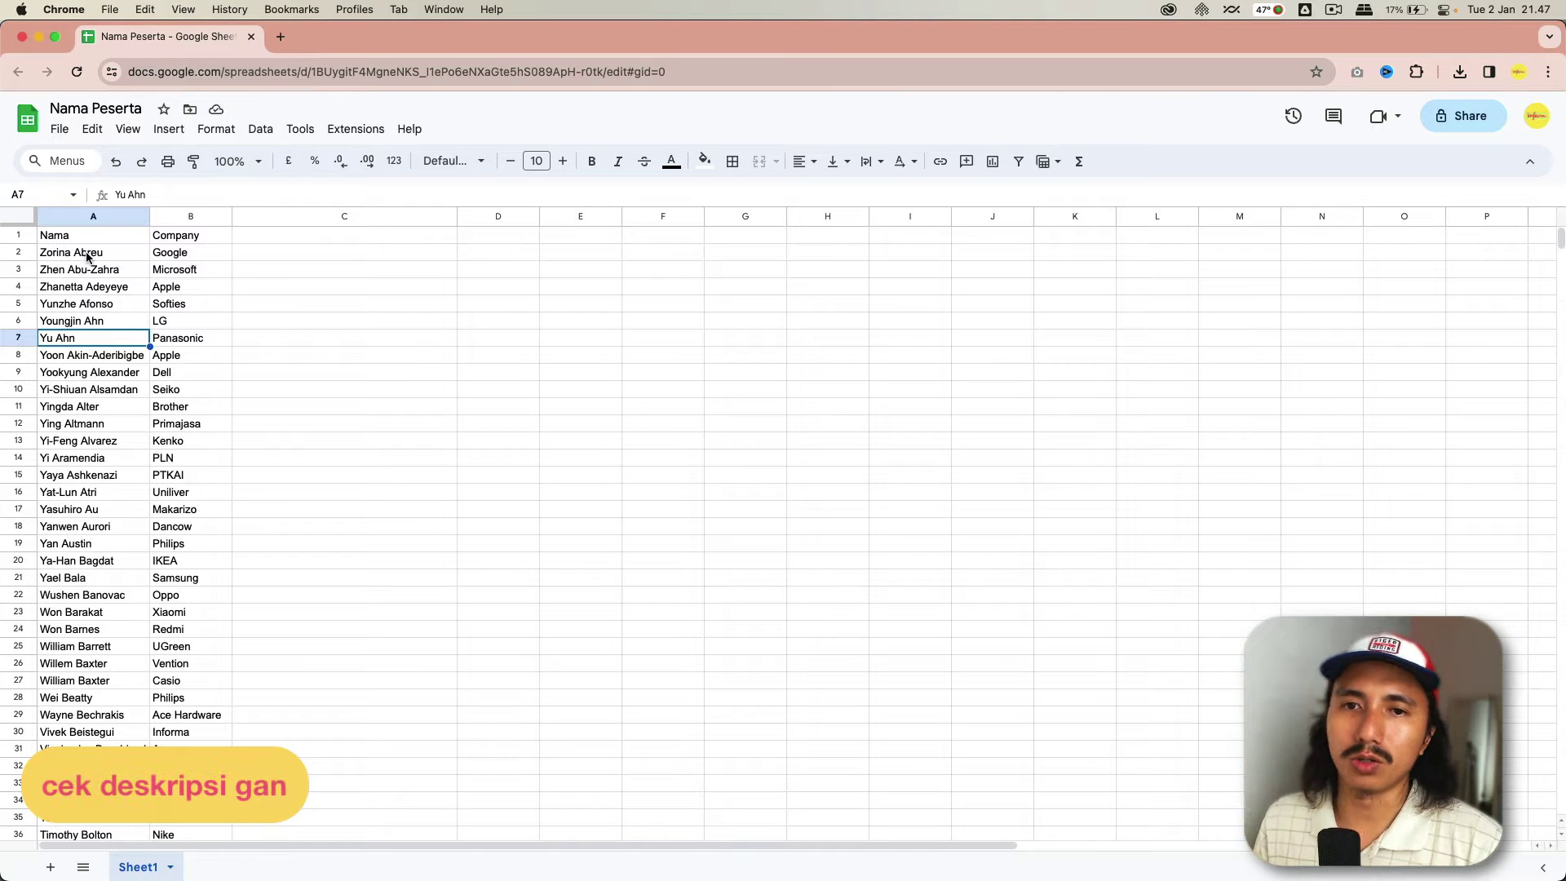
click(65, 132)
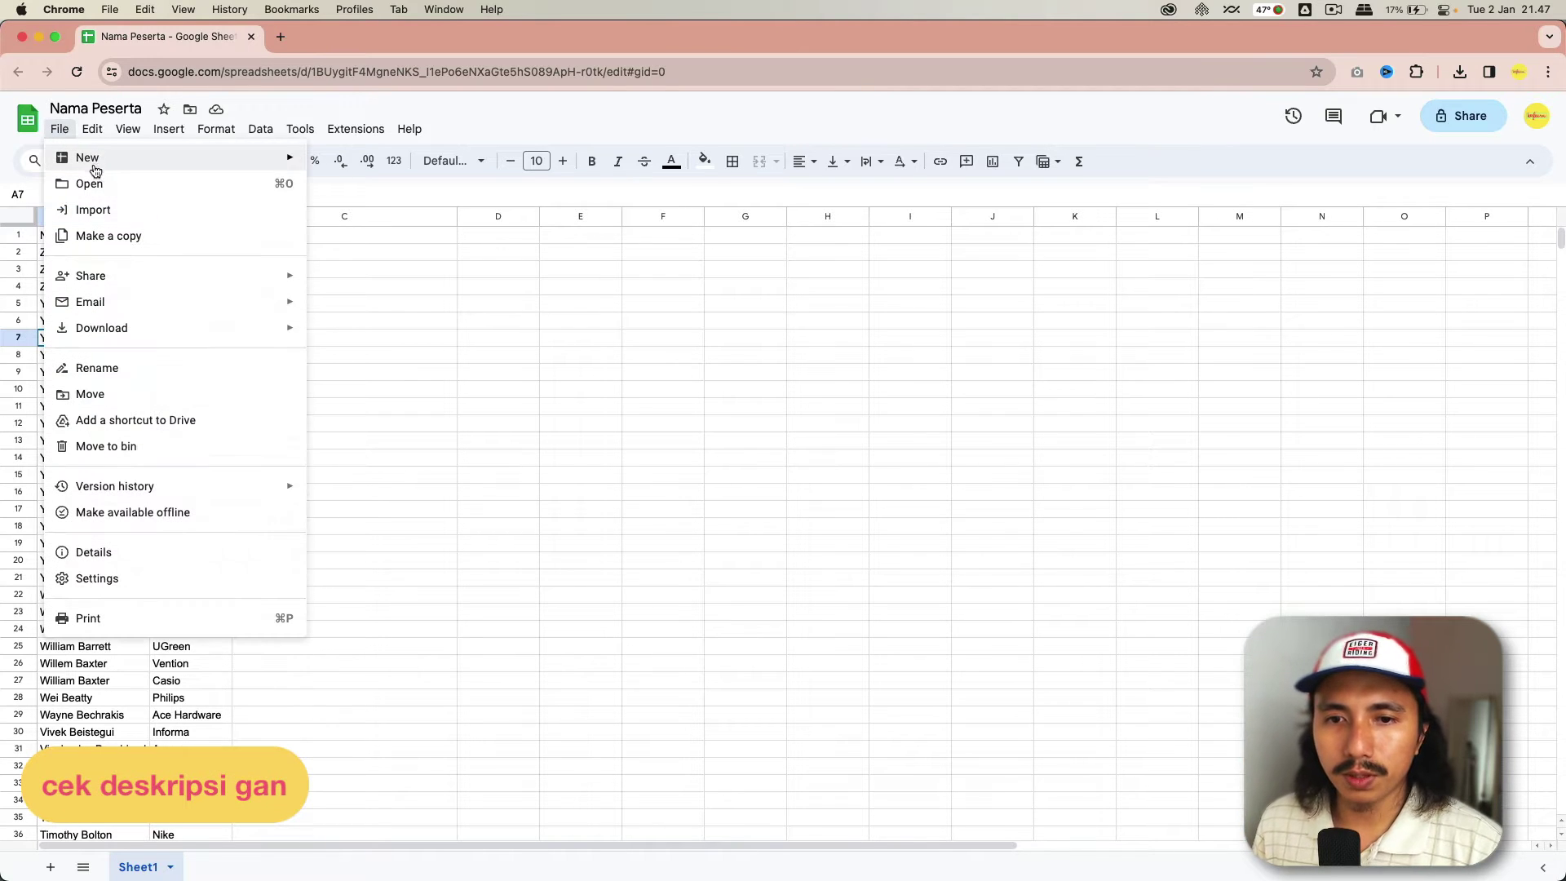
mouse_move(179, 328)
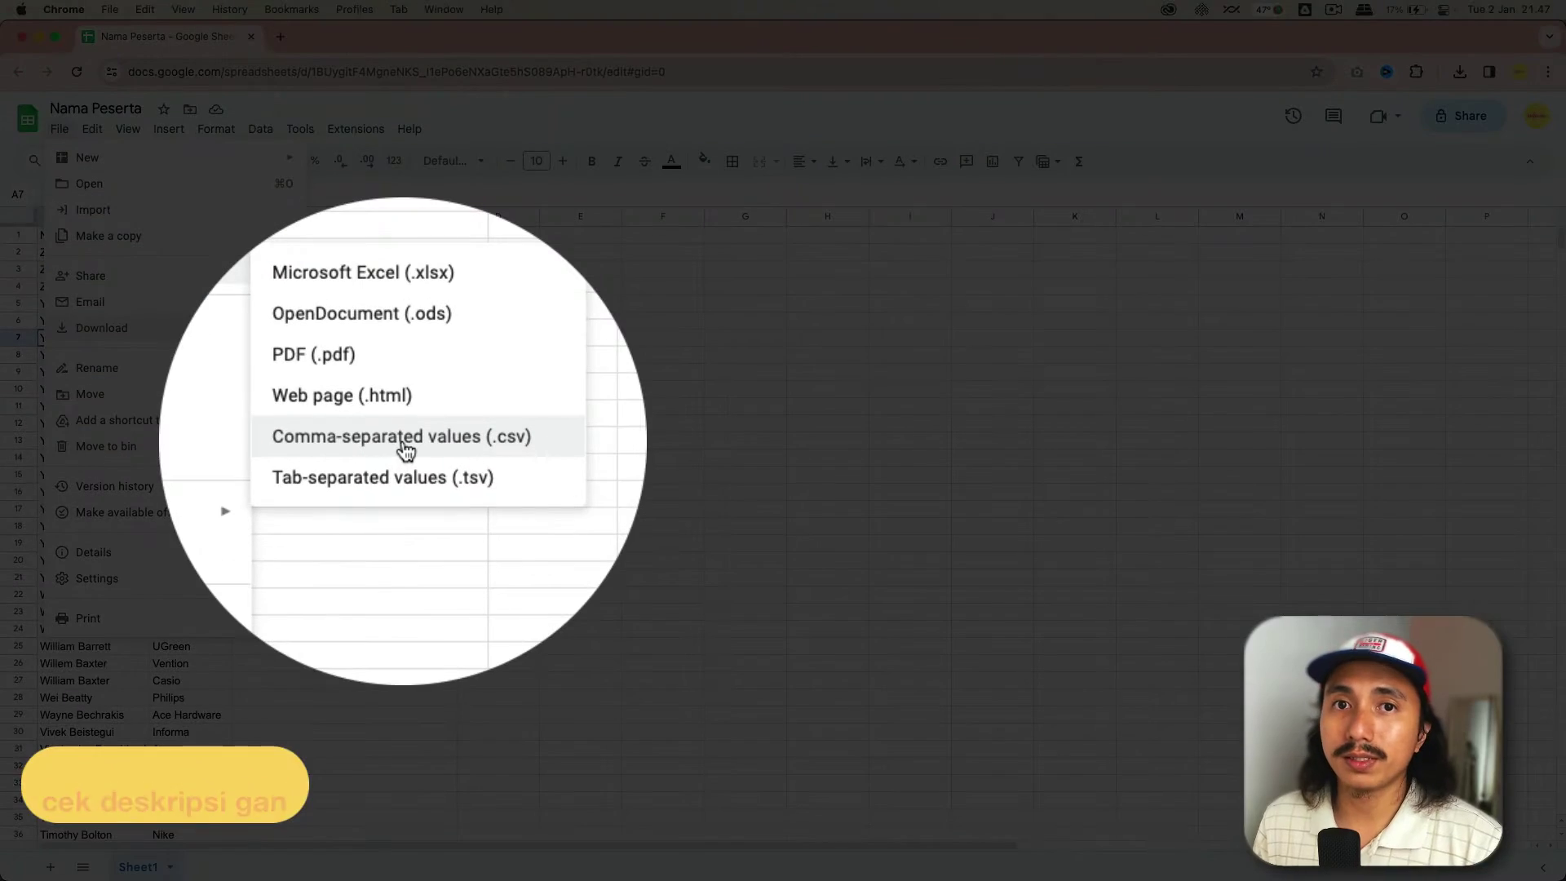
click(405, 438)
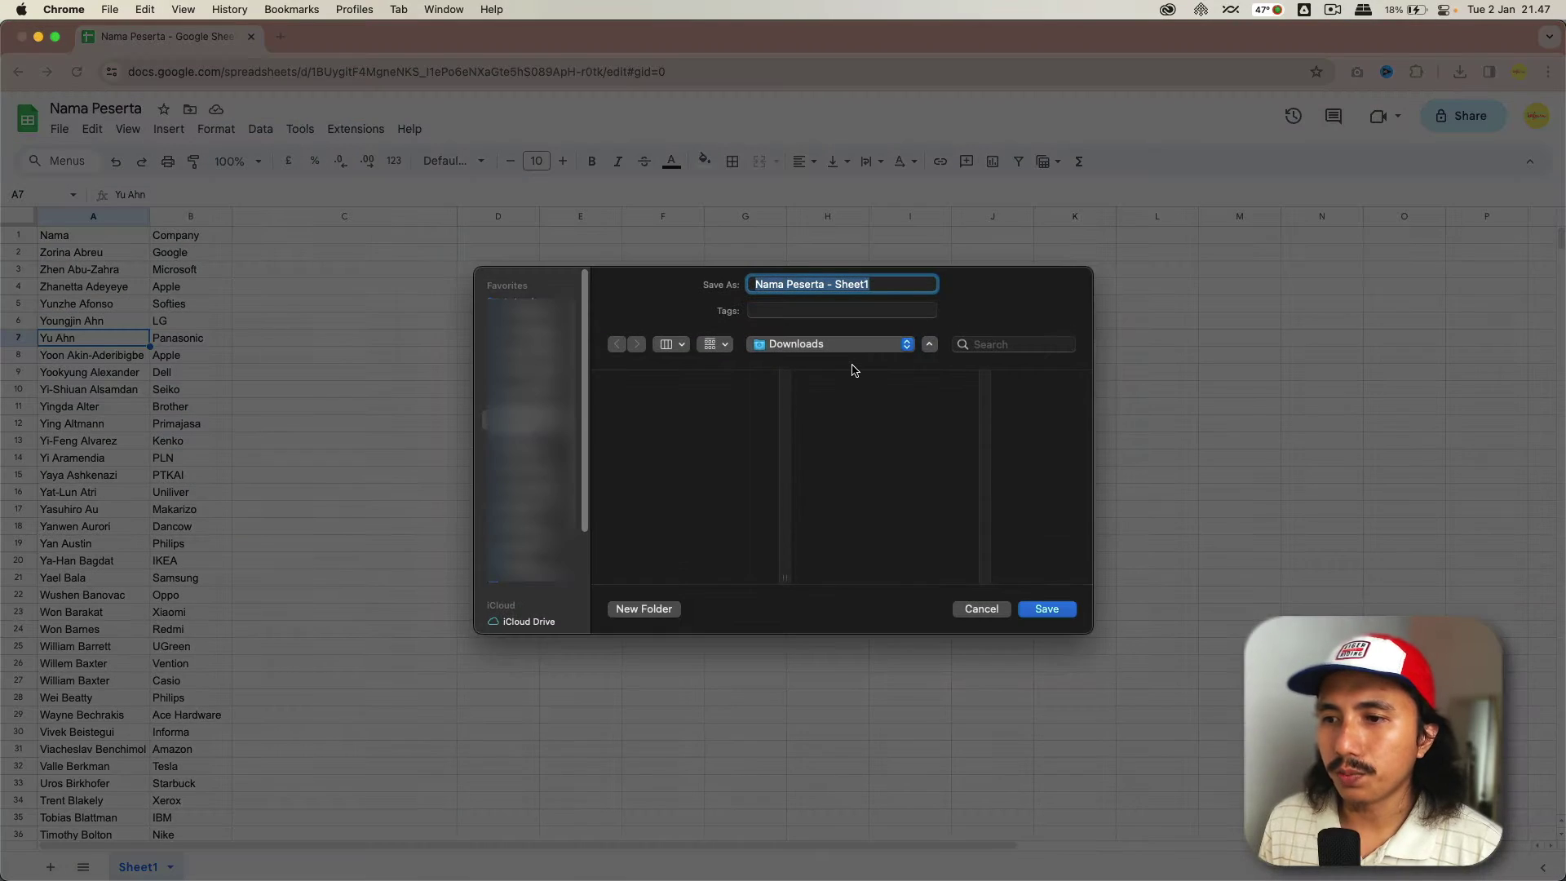
click(1045, 609)
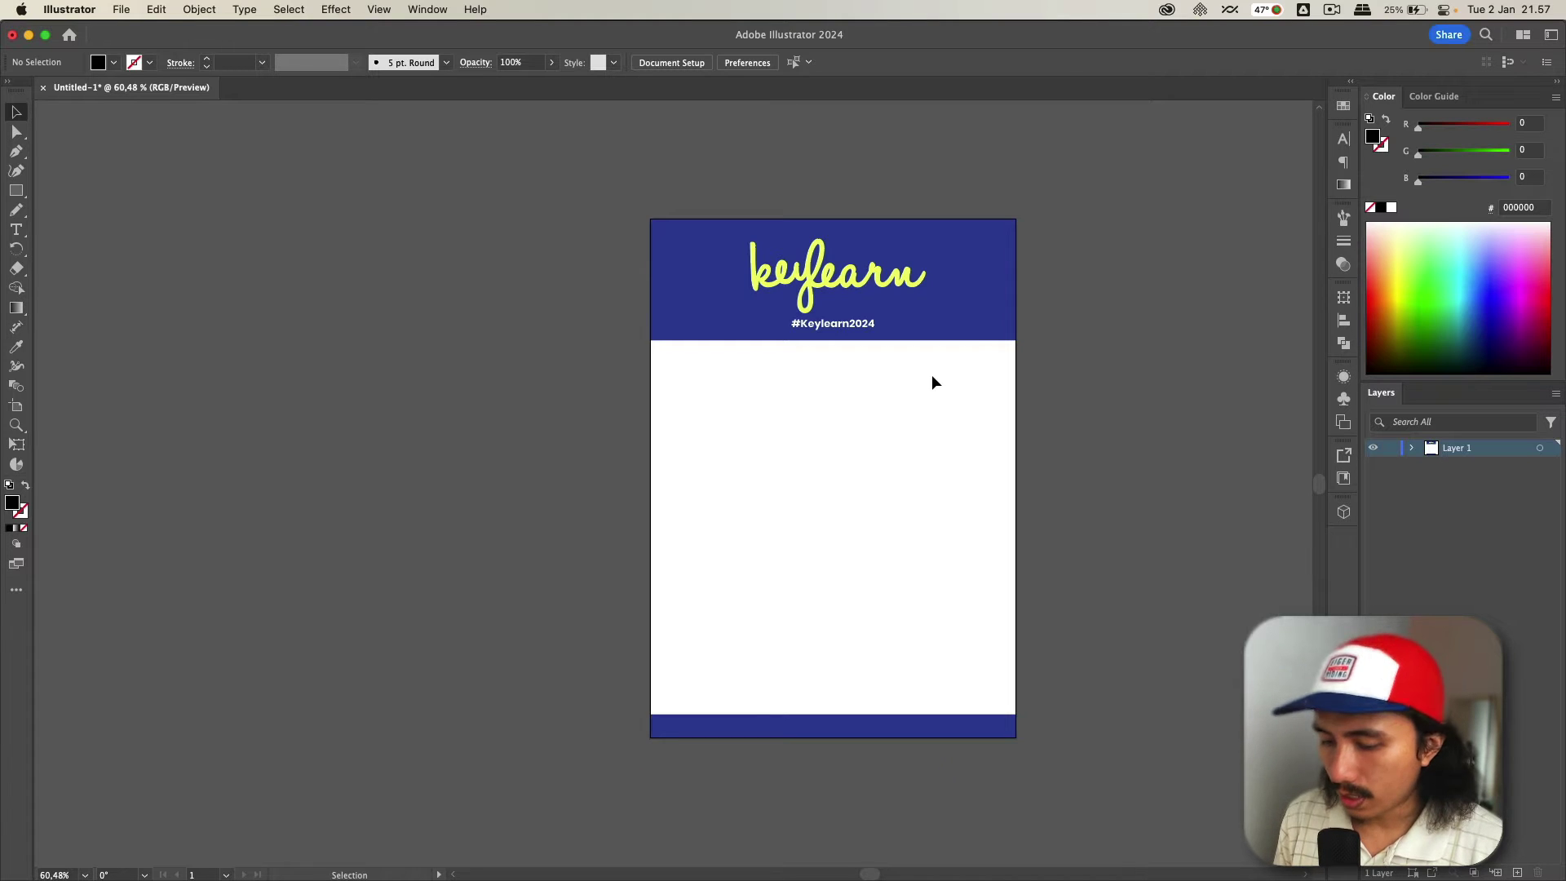
- Draw an area text box across the badge's white middle and type 'Nama Orangnya'
key(super+0)
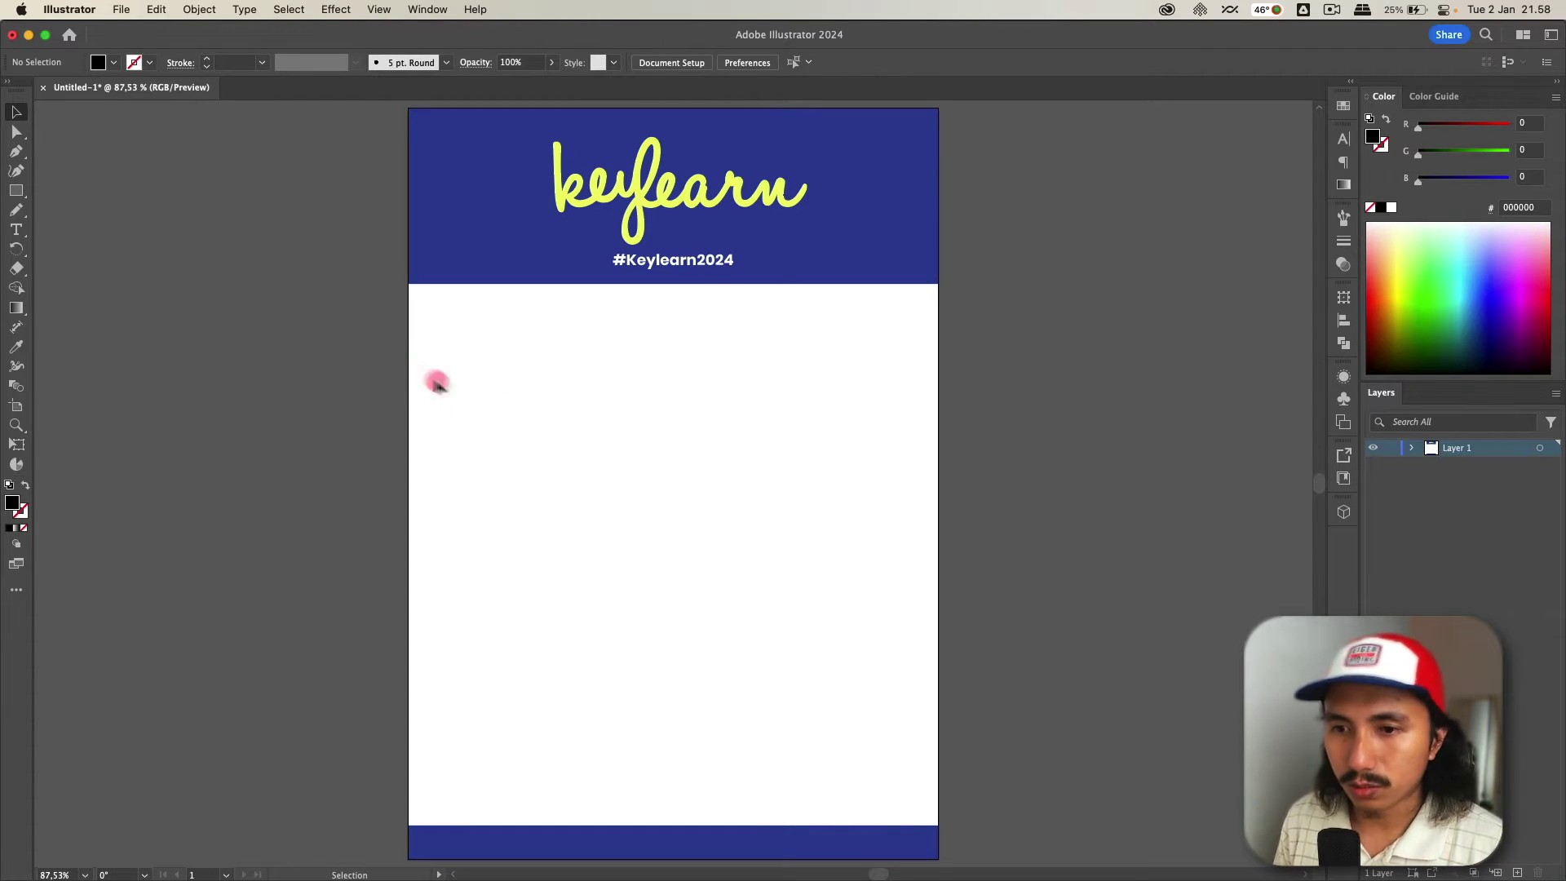
key(t)
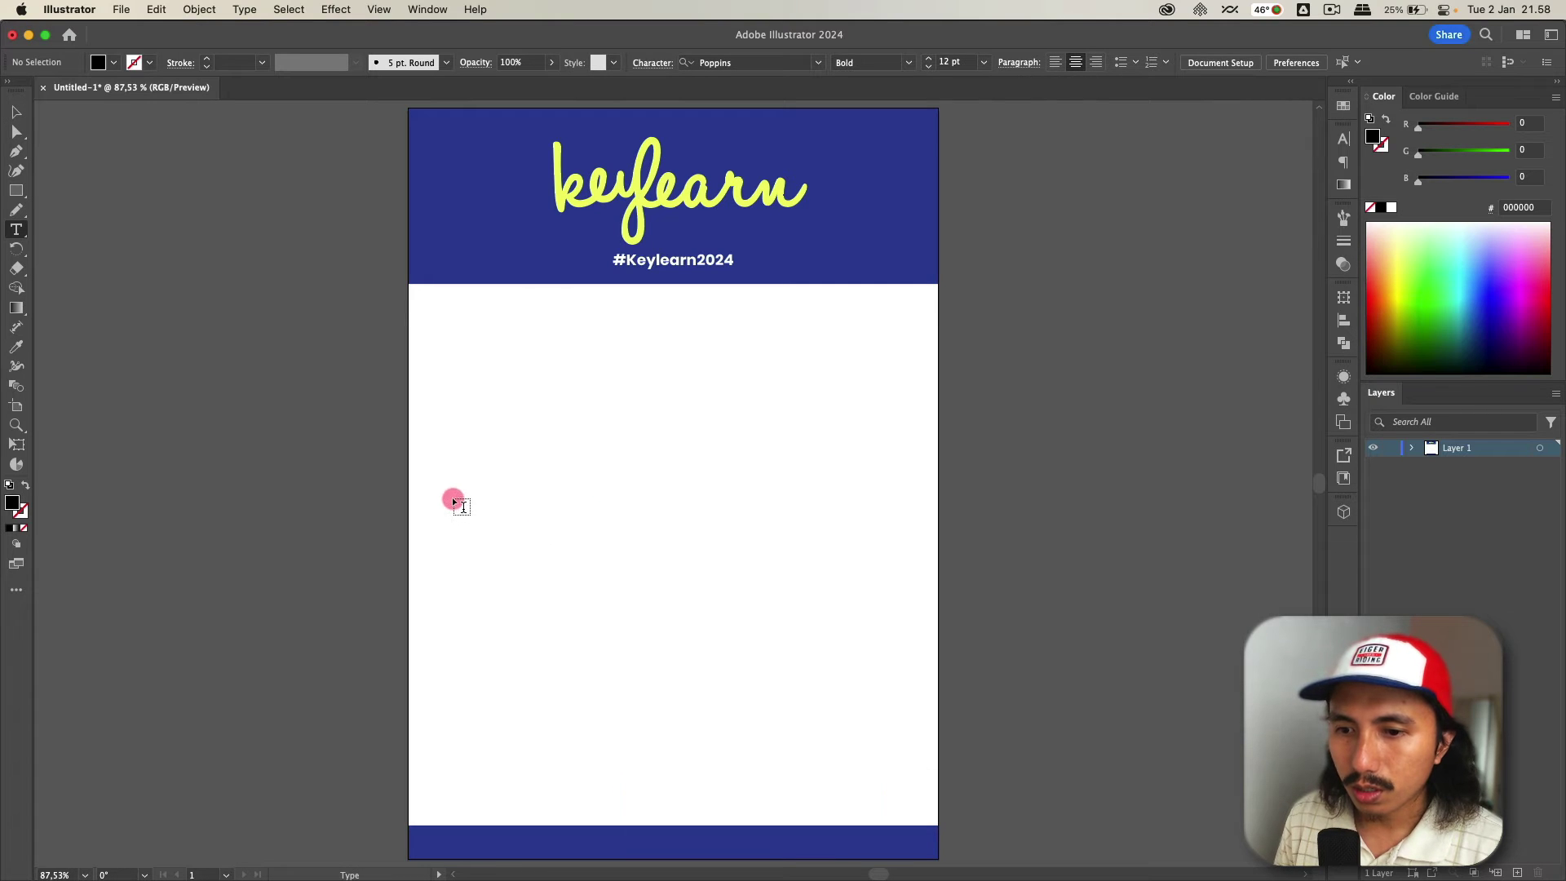
drag(454, 488, 907, 624)
key(shift)
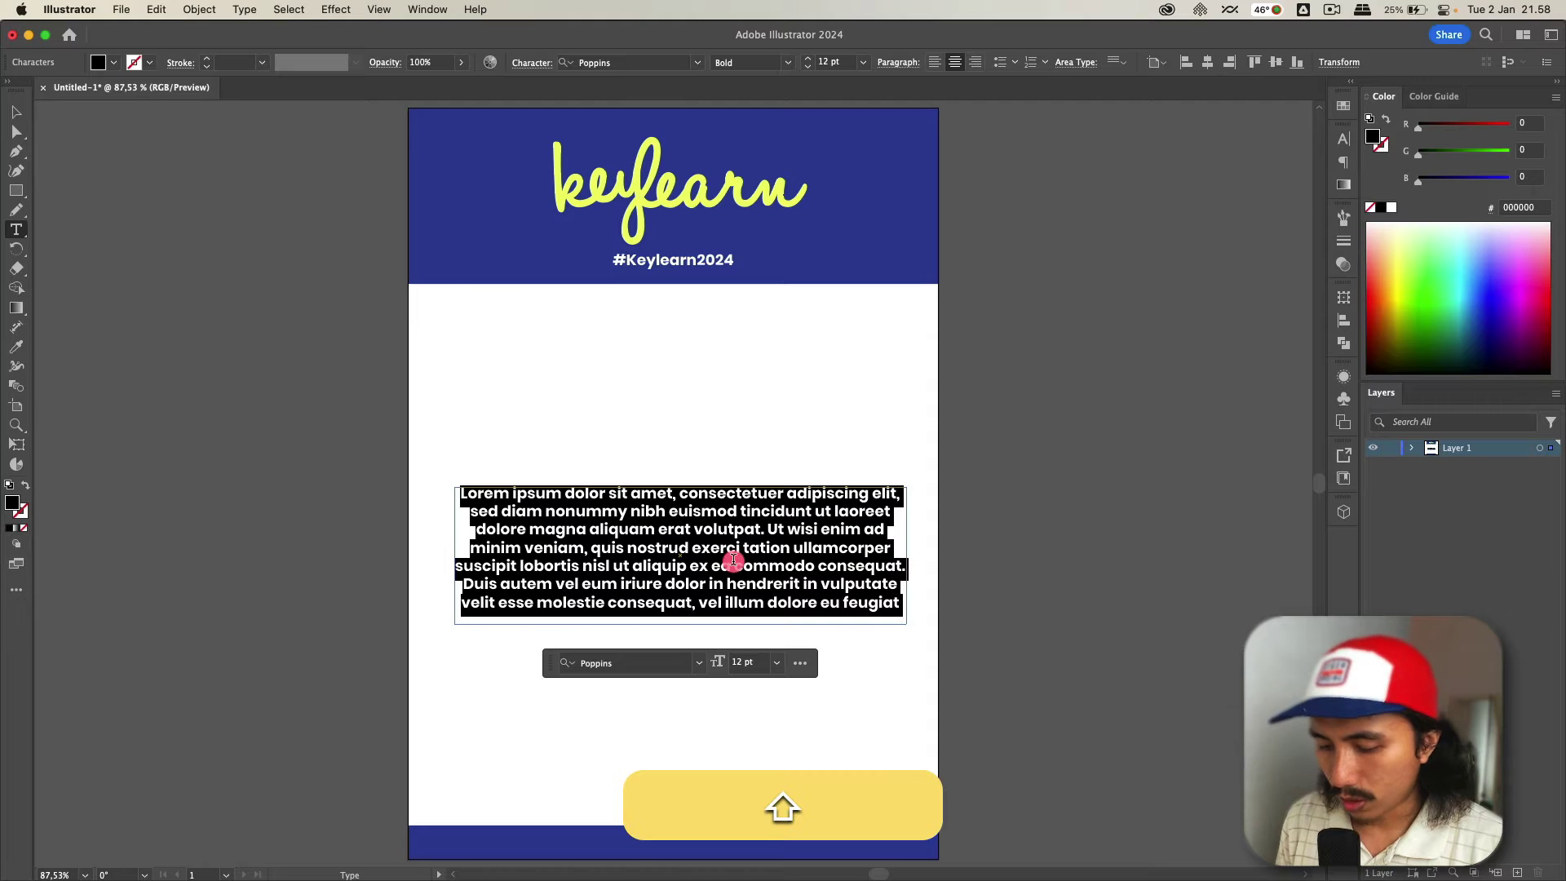
text(Nama )
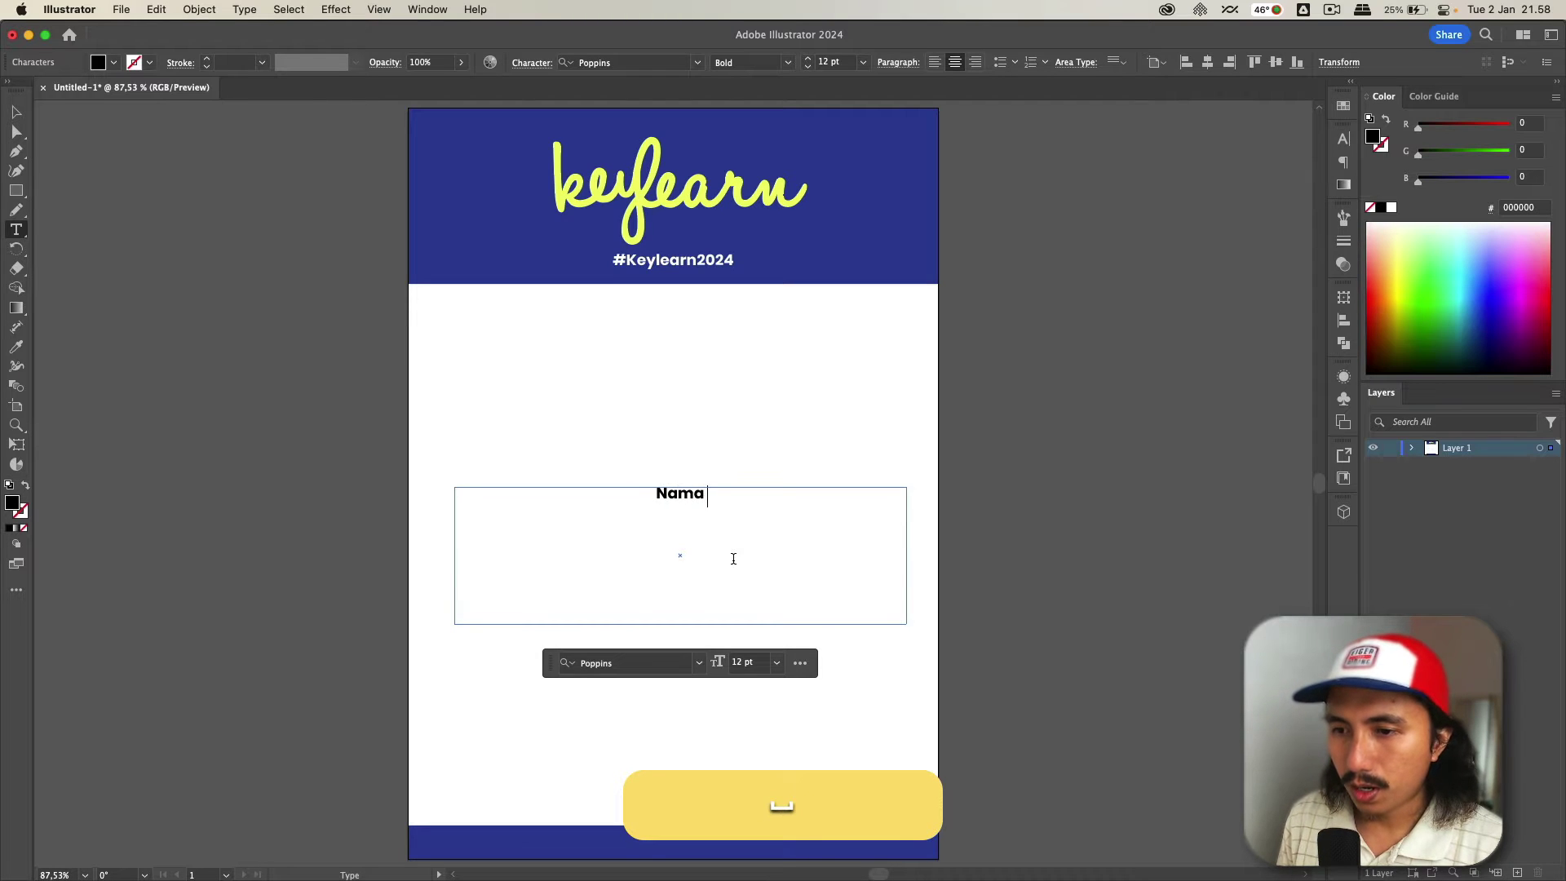
text(Orangnya)
- Set the 'Nama Orangnya' text size to 30 pt
super+click(819, 556)
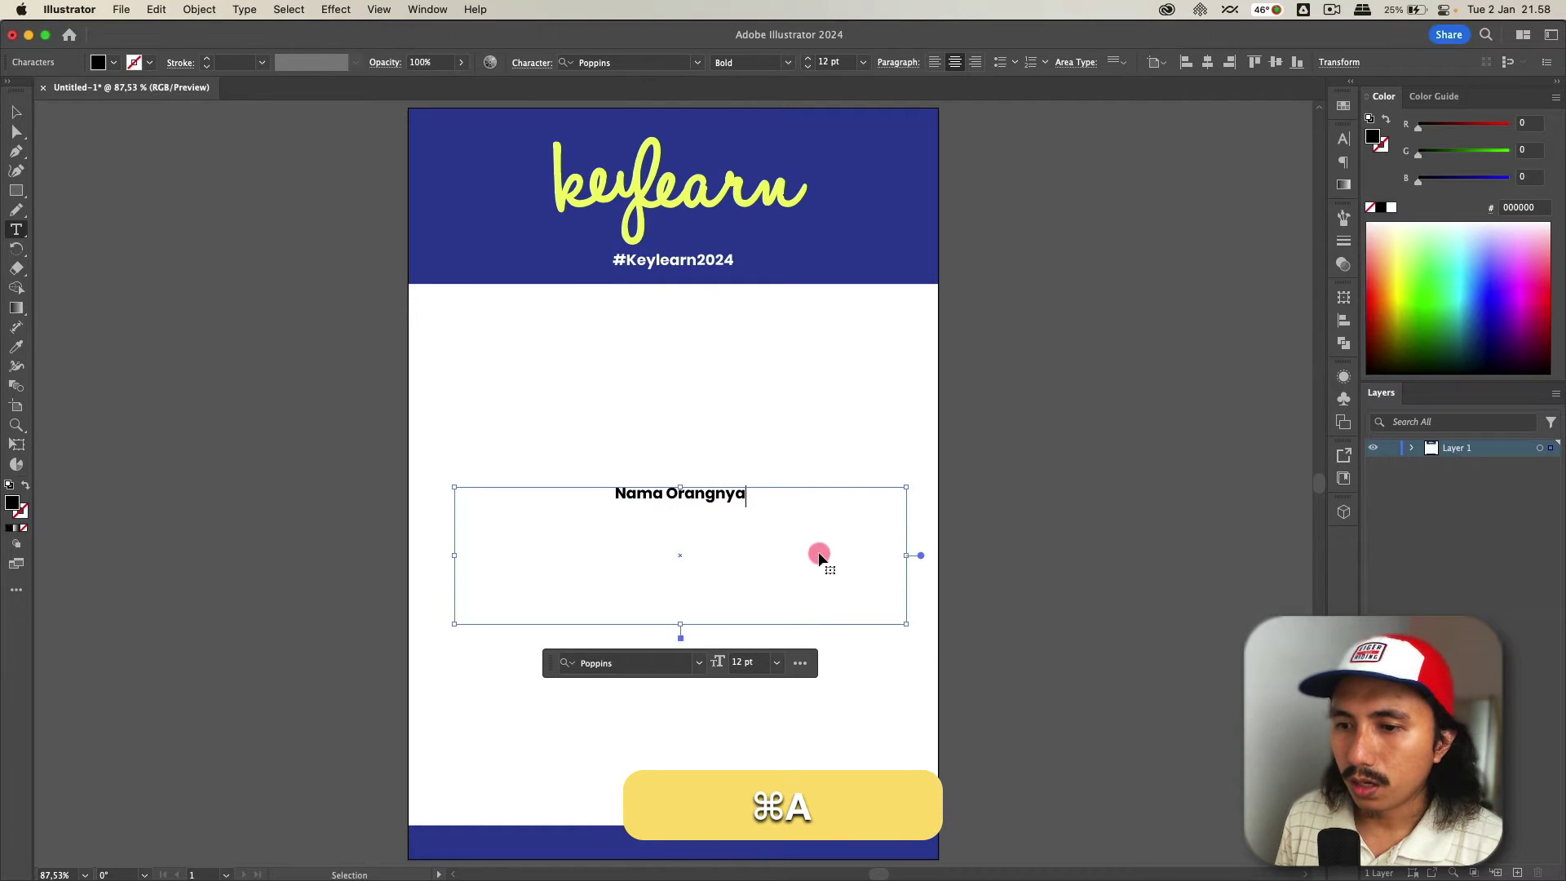
key(super+a)
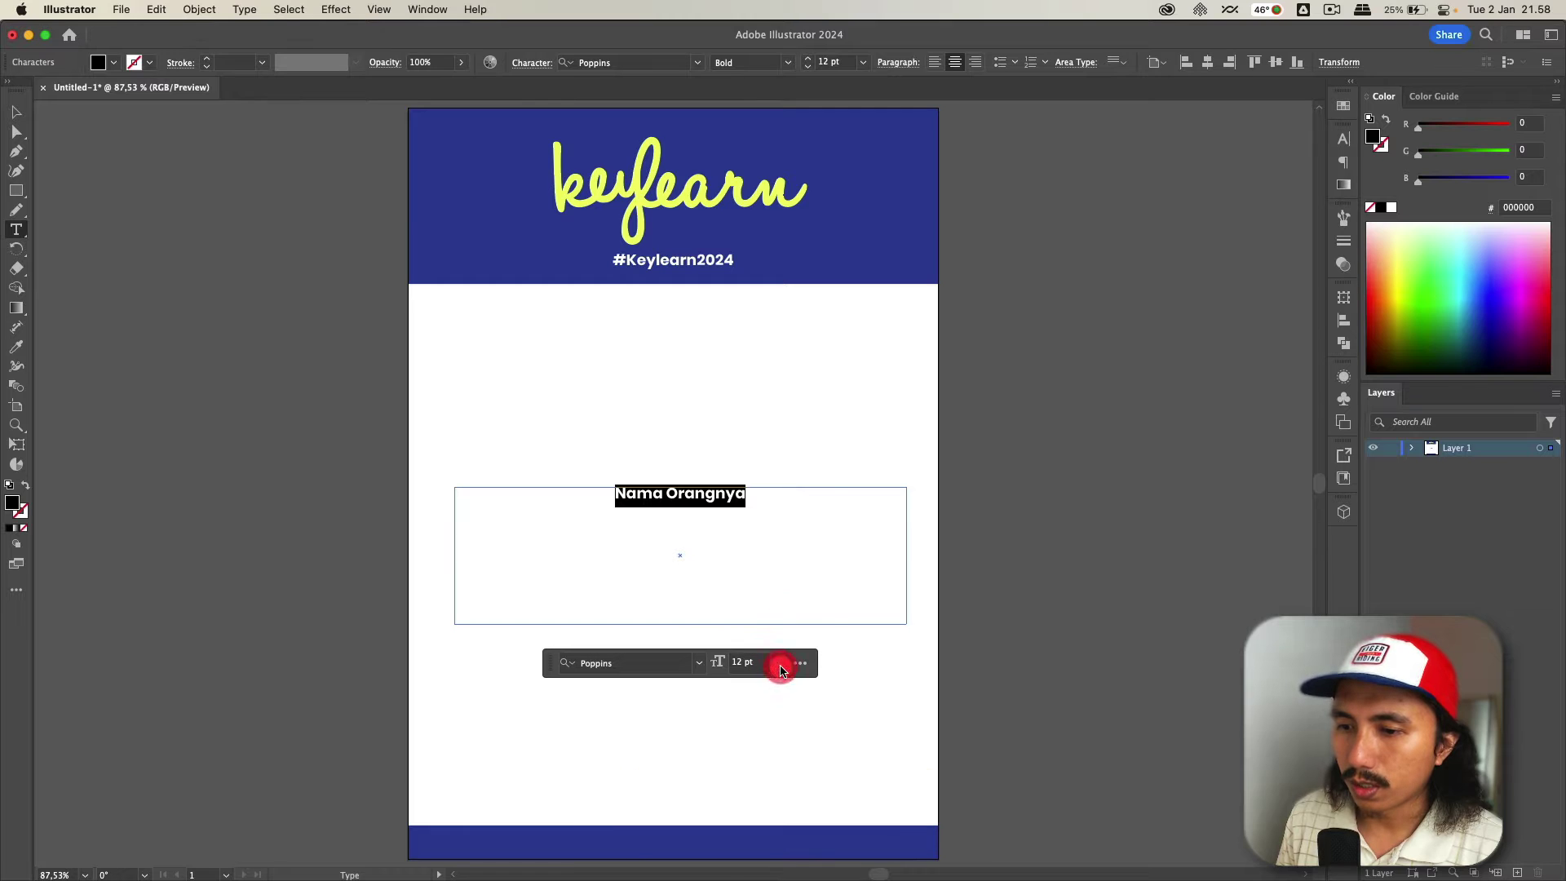
click(779, 669)
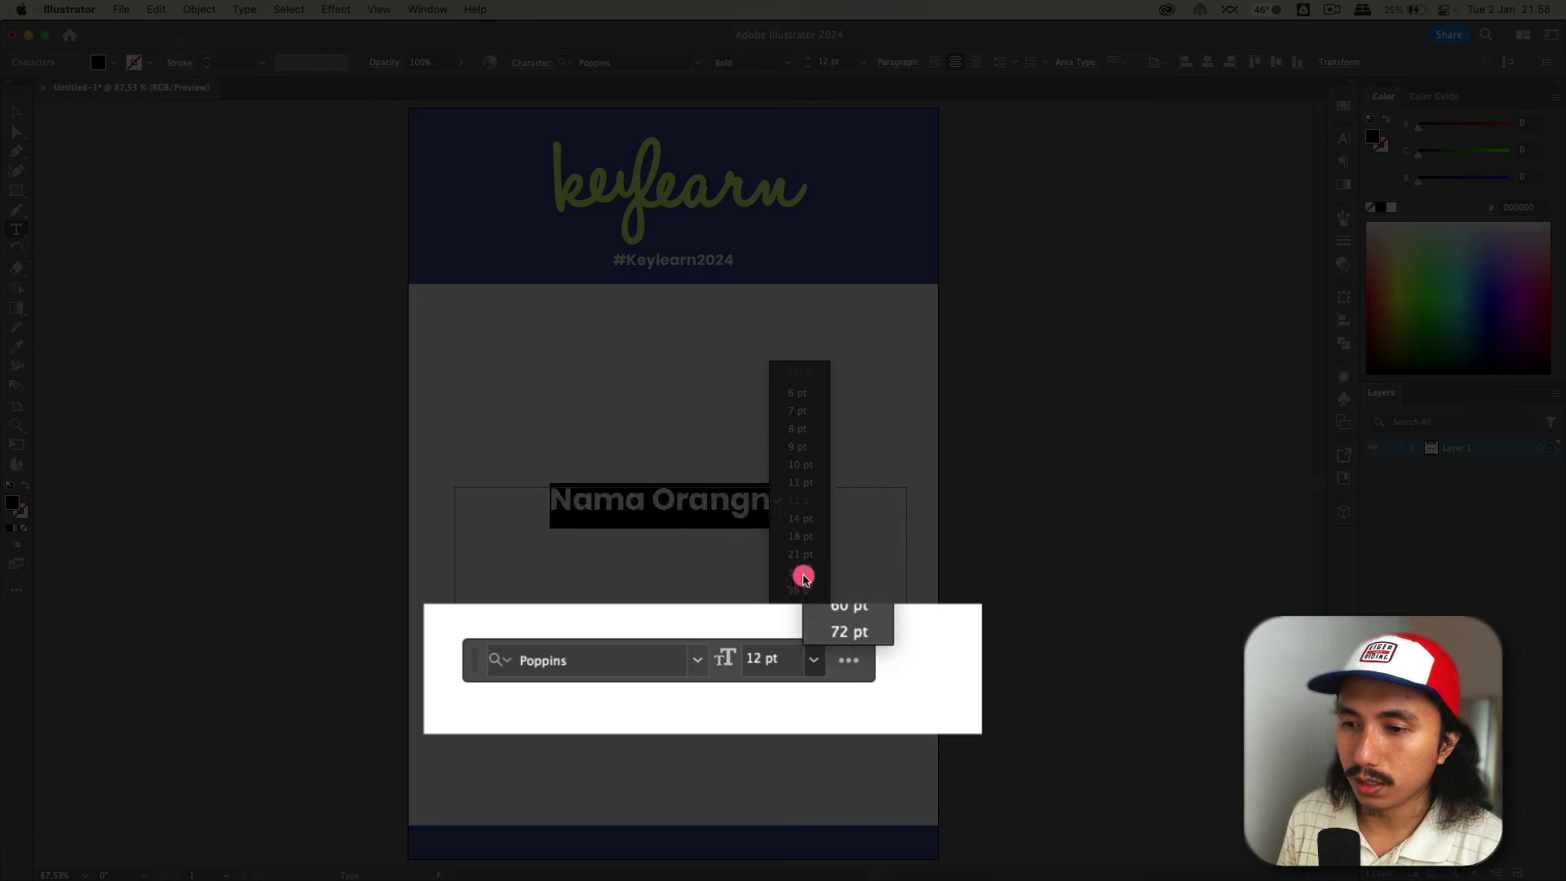
click(802, 555)
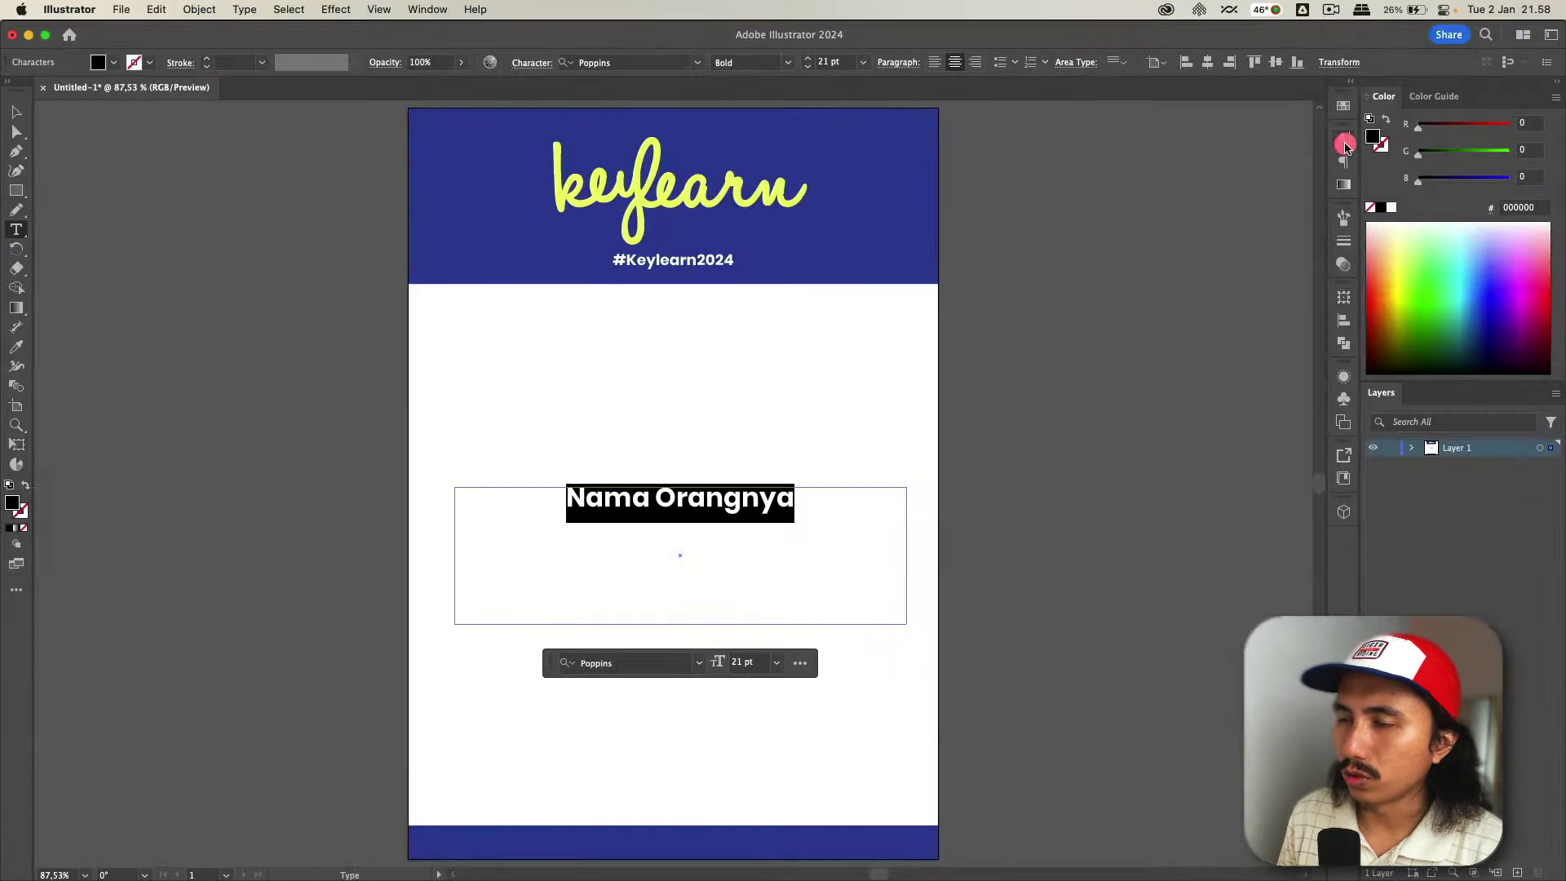
click(1344, 143)
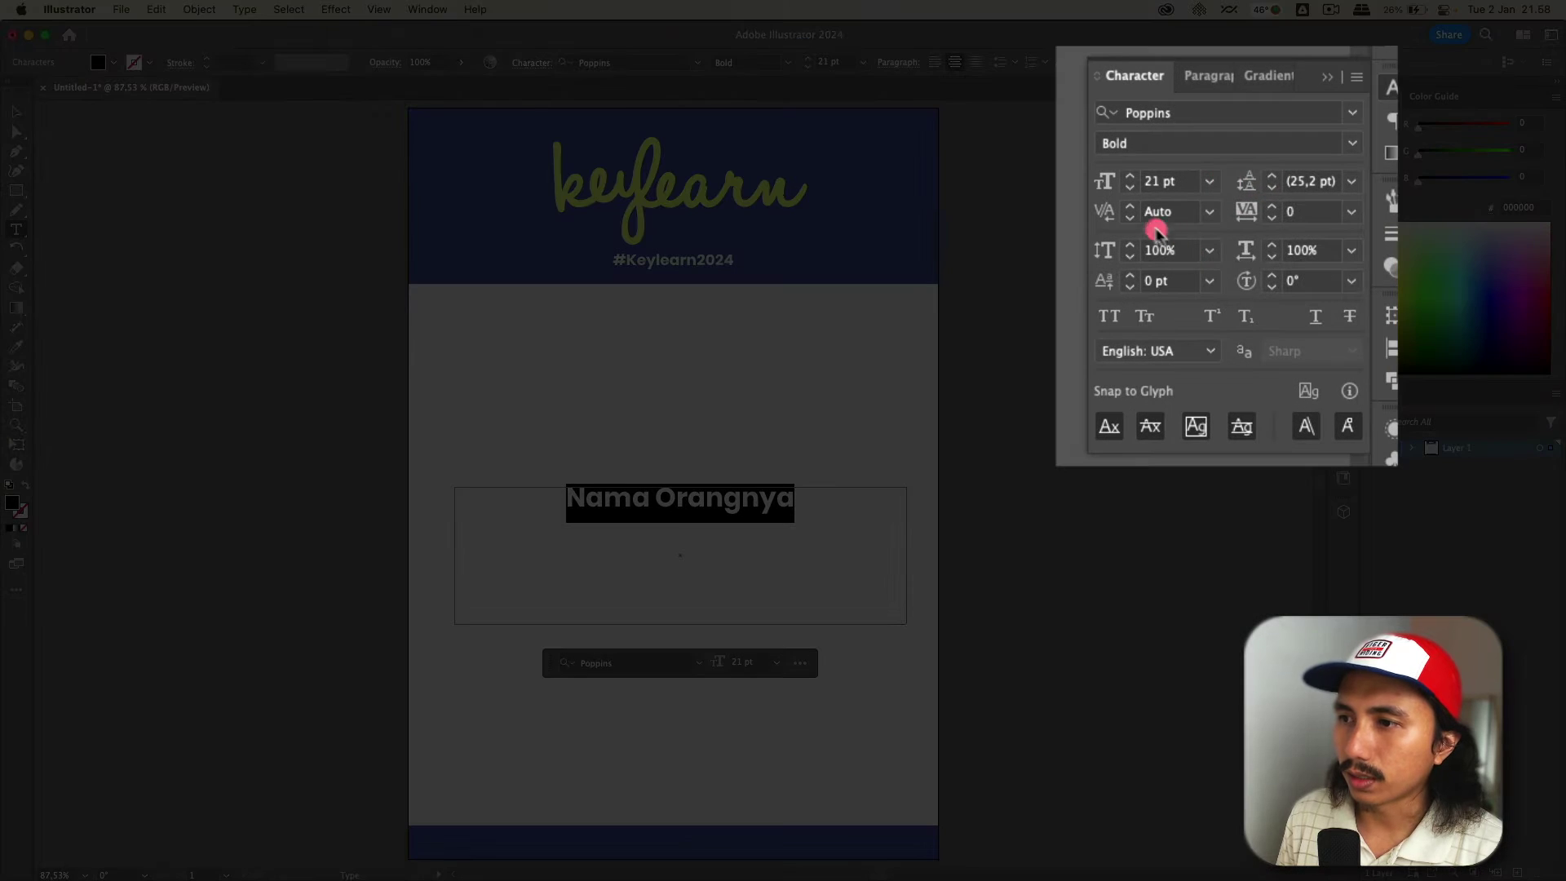
shift+click(1161, 199)
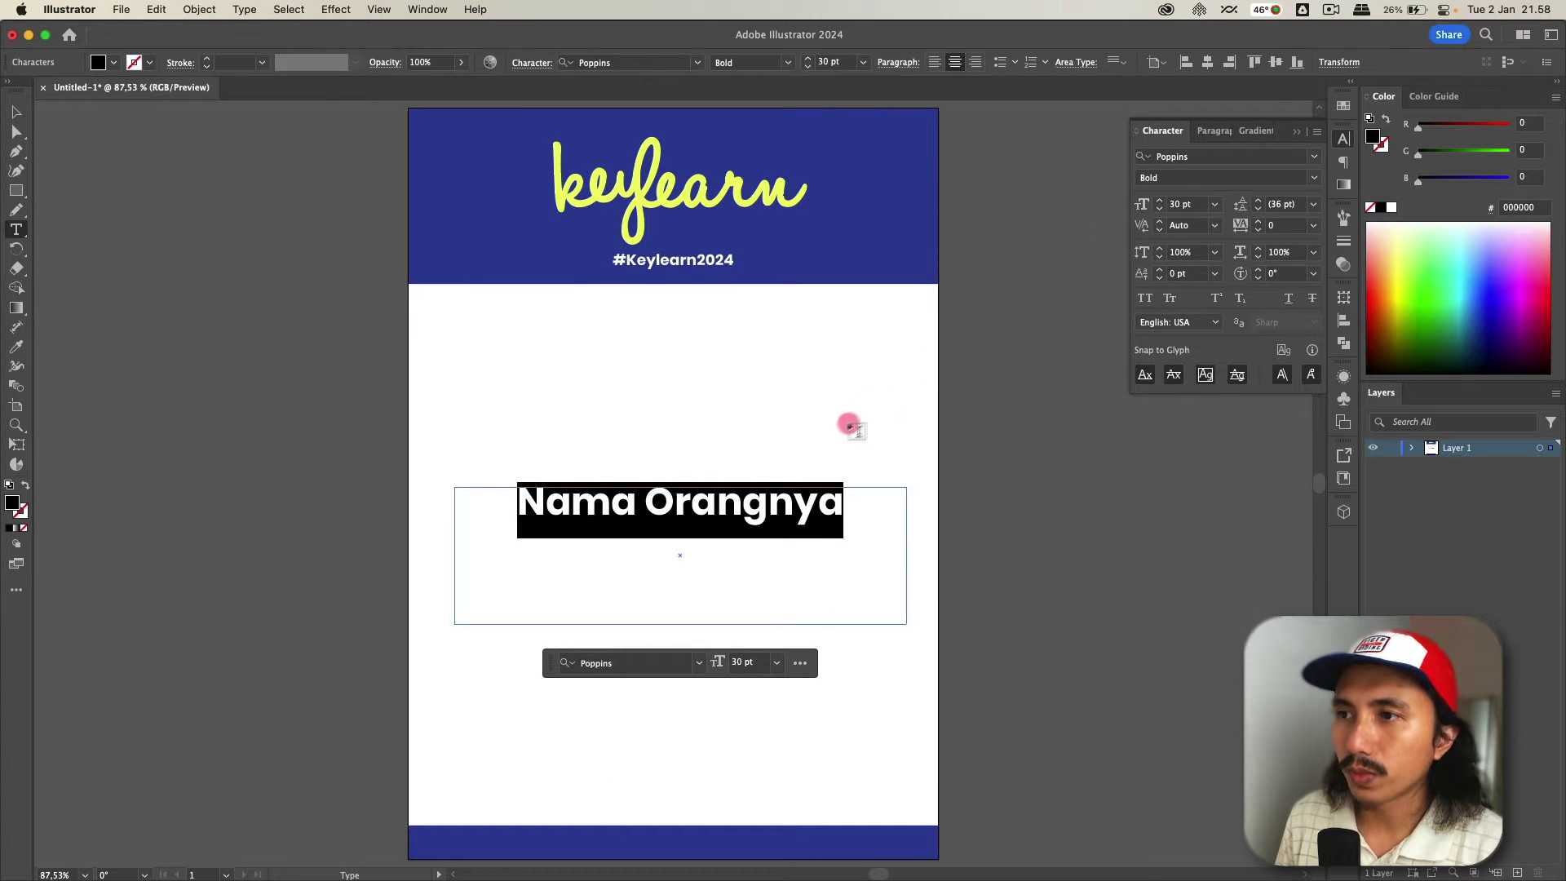
- Centre the name text vertically within its area text box
click(679, 515)
key(cmd+a)
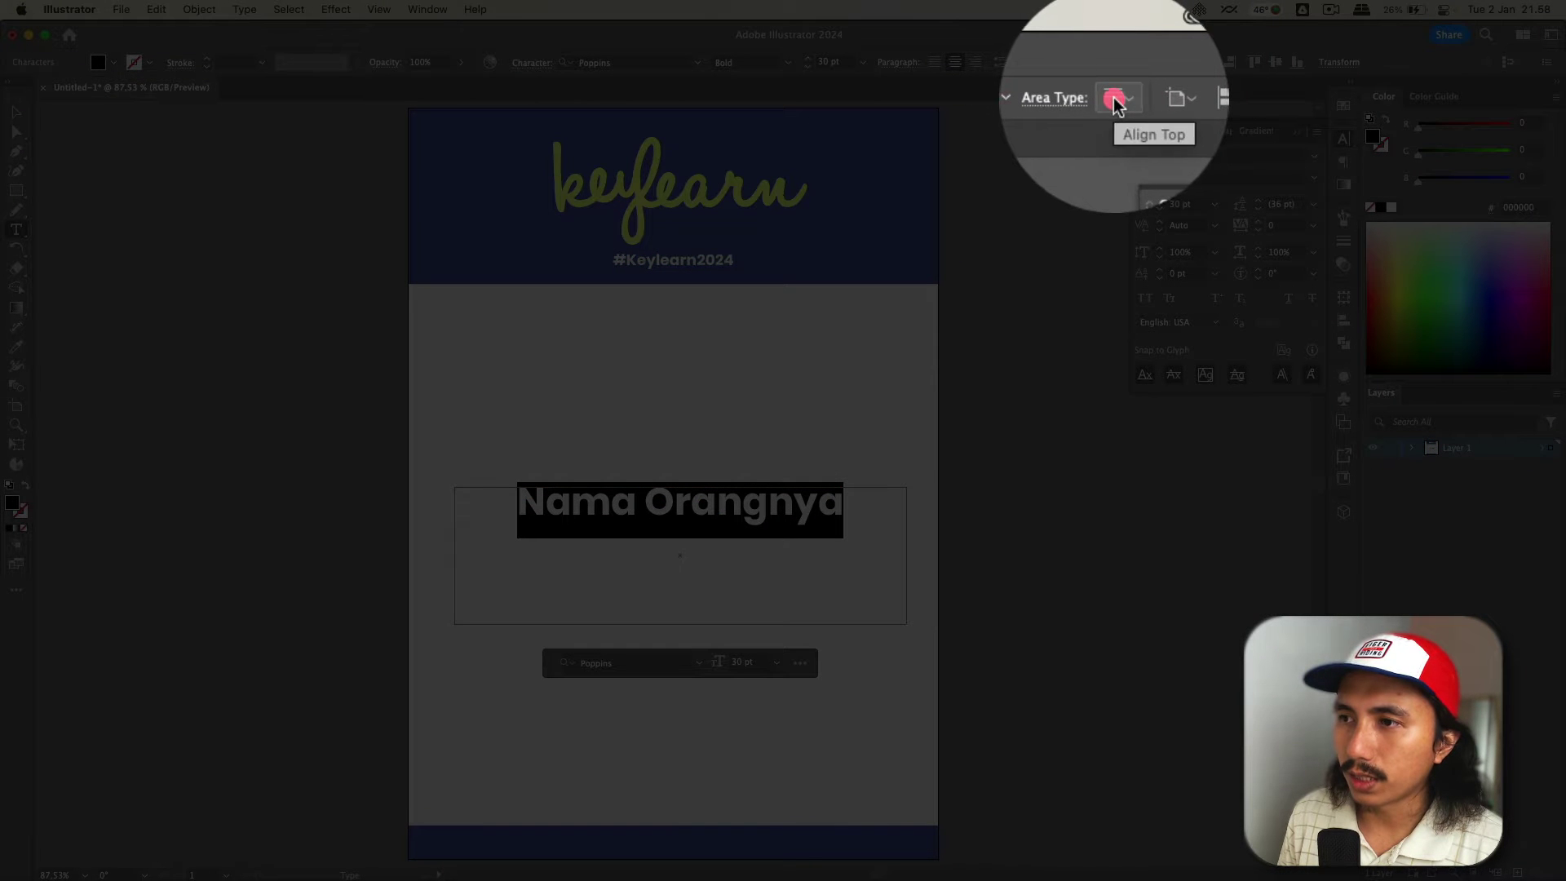
click(1114, 102)
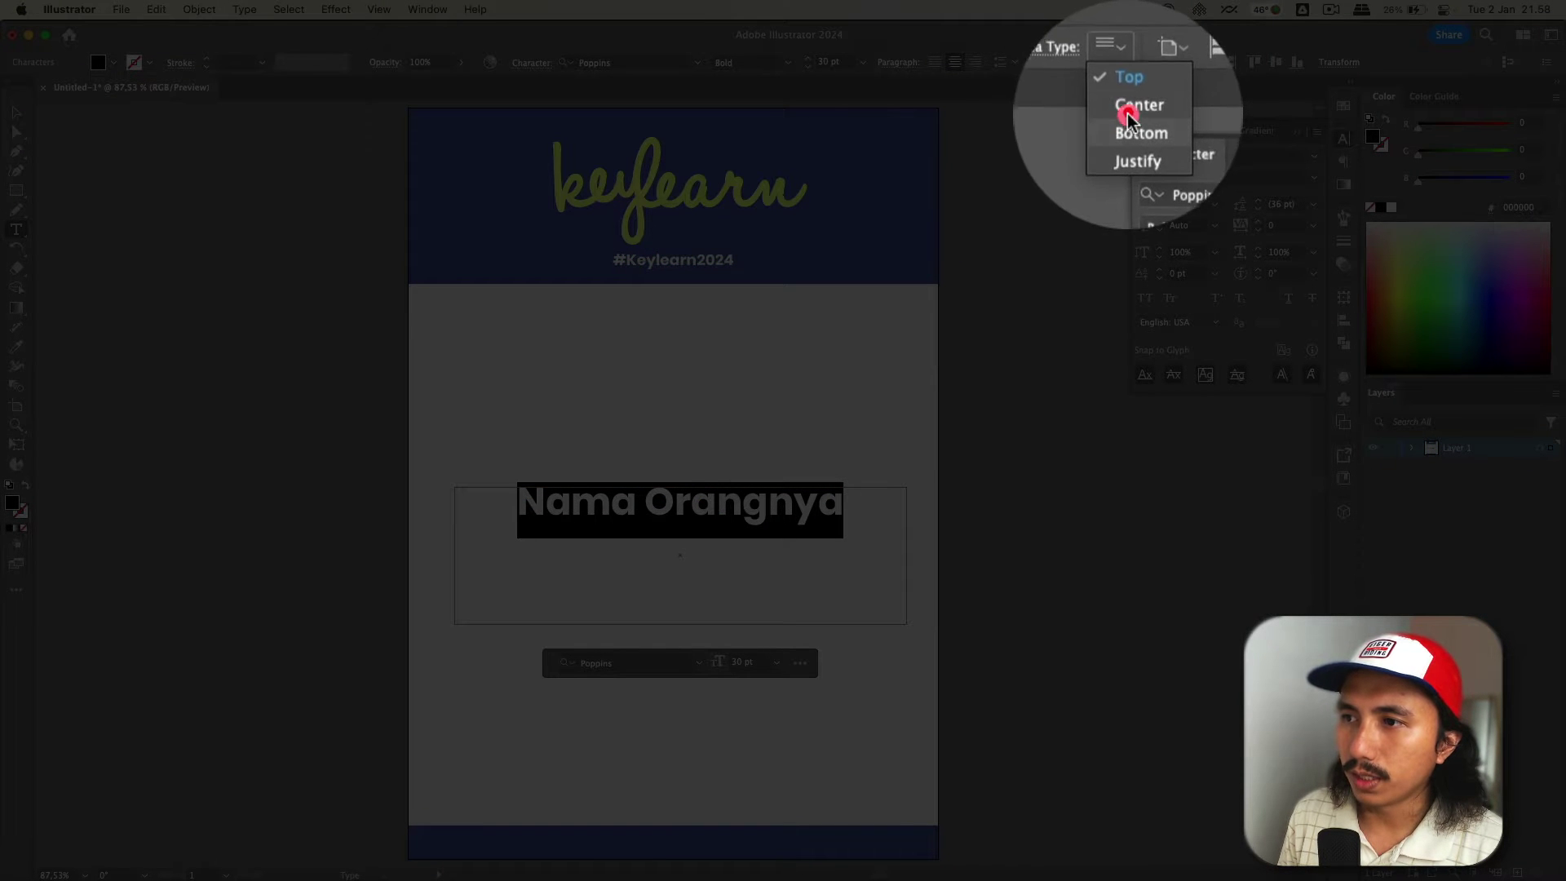
click(1129, 106)
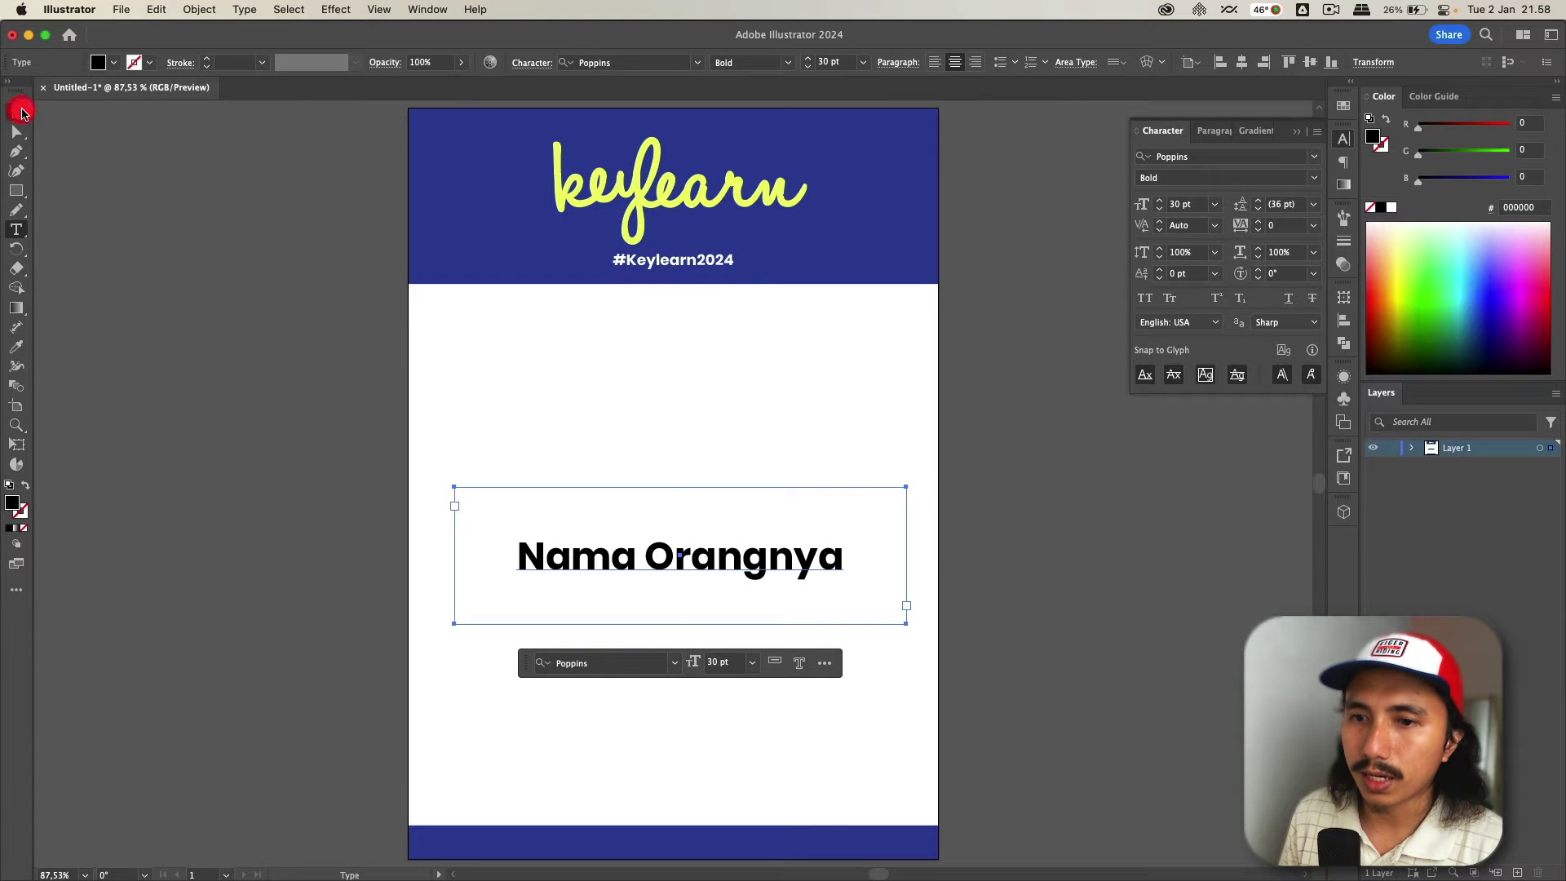
- Shorten the name text box from the bottom to fit the line
click(16, 112)
click(155, 244)
click(616, 501)
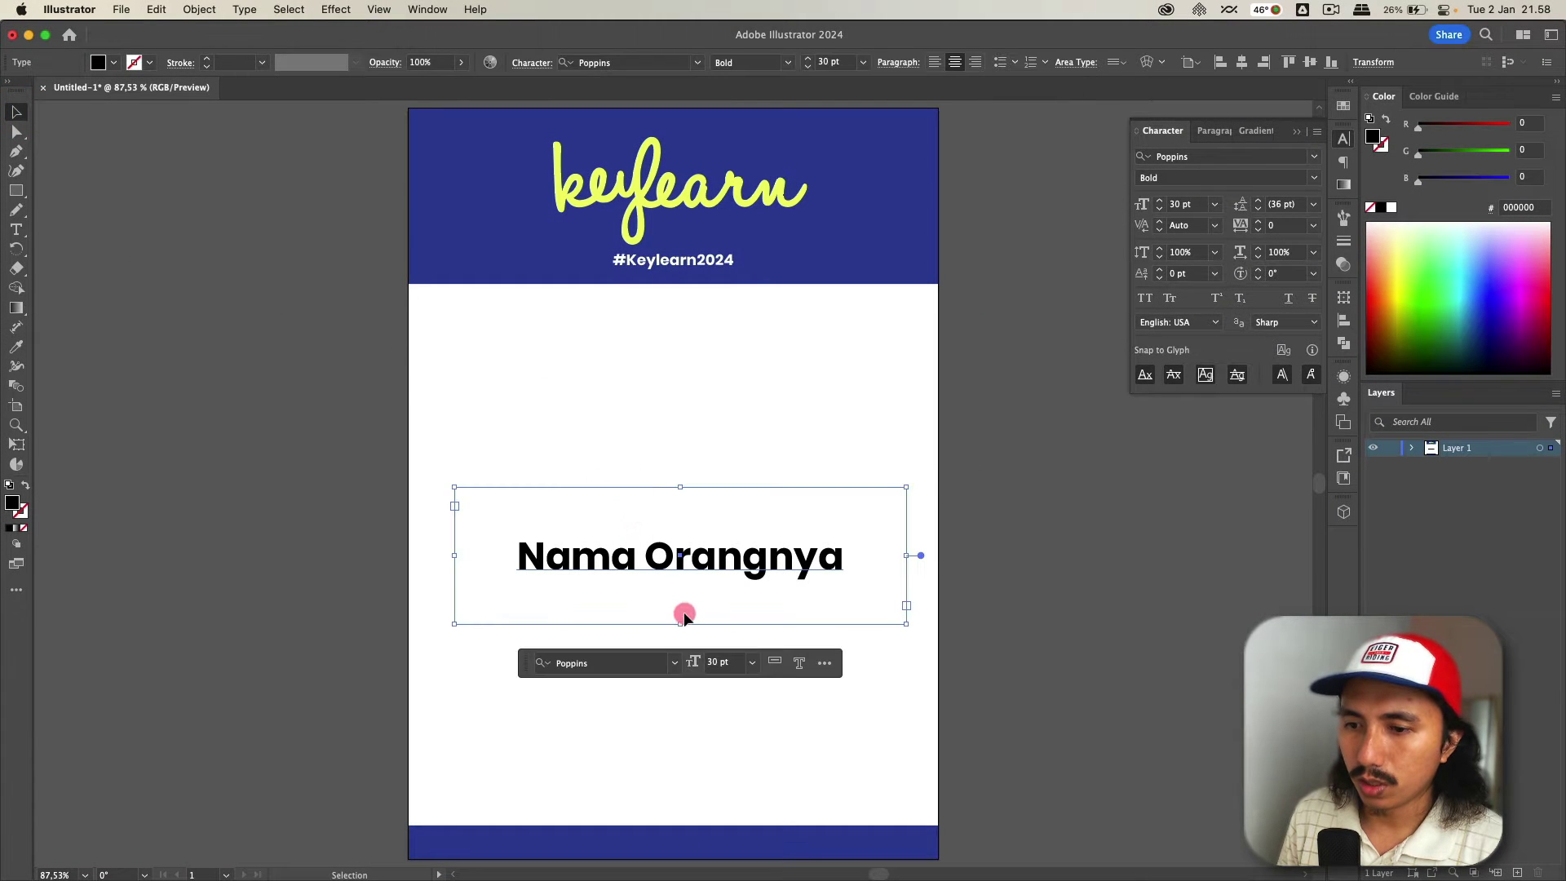
drag(683, 624, 682, 580)
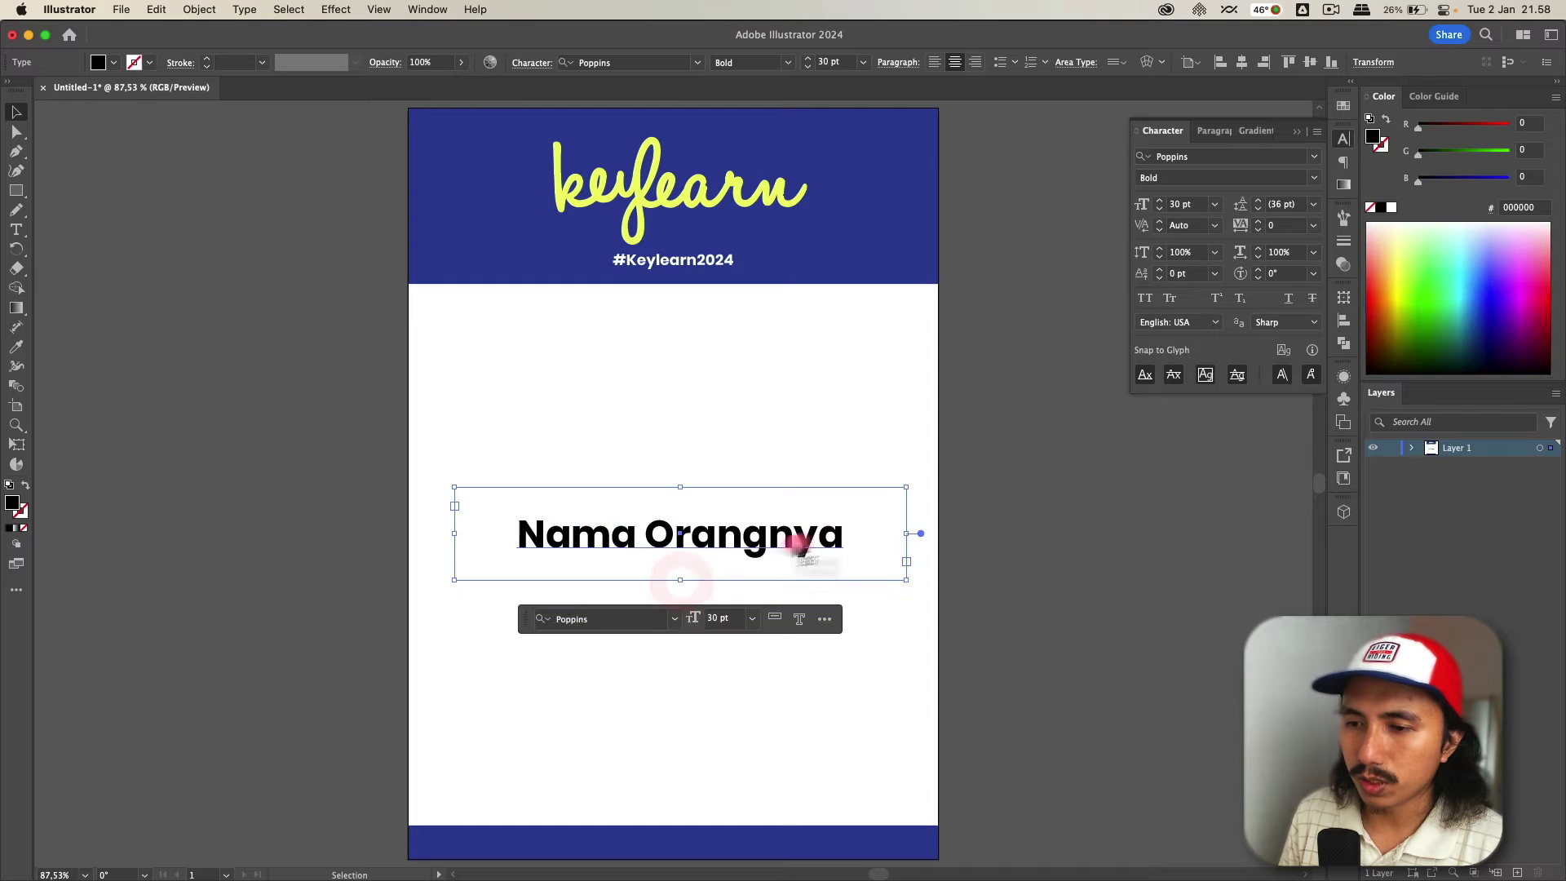
key(t)
click(836, 536)
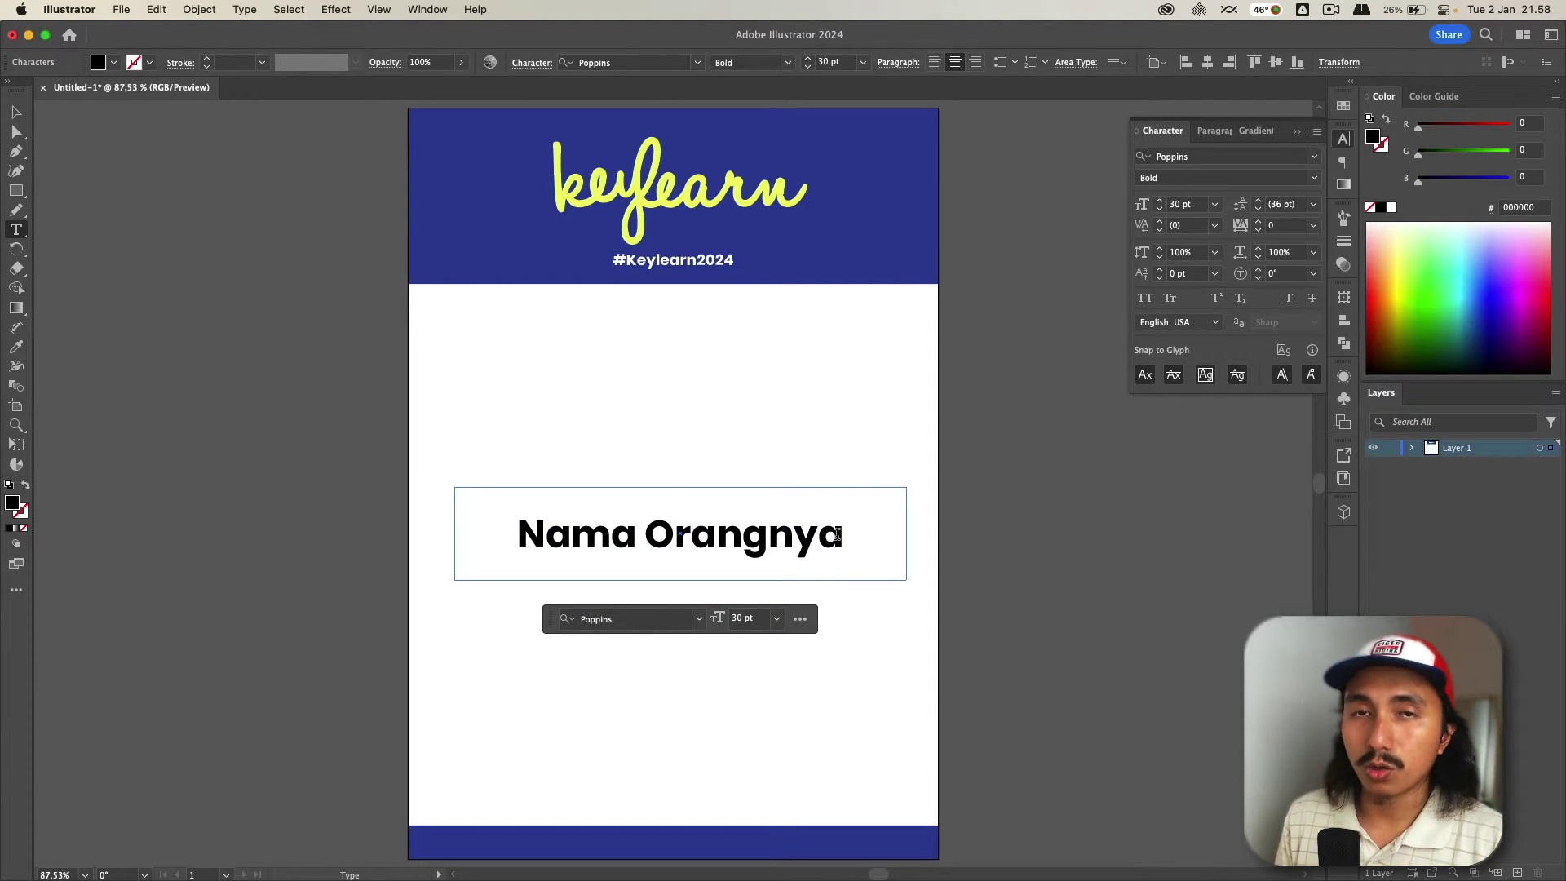
click(795, 714)
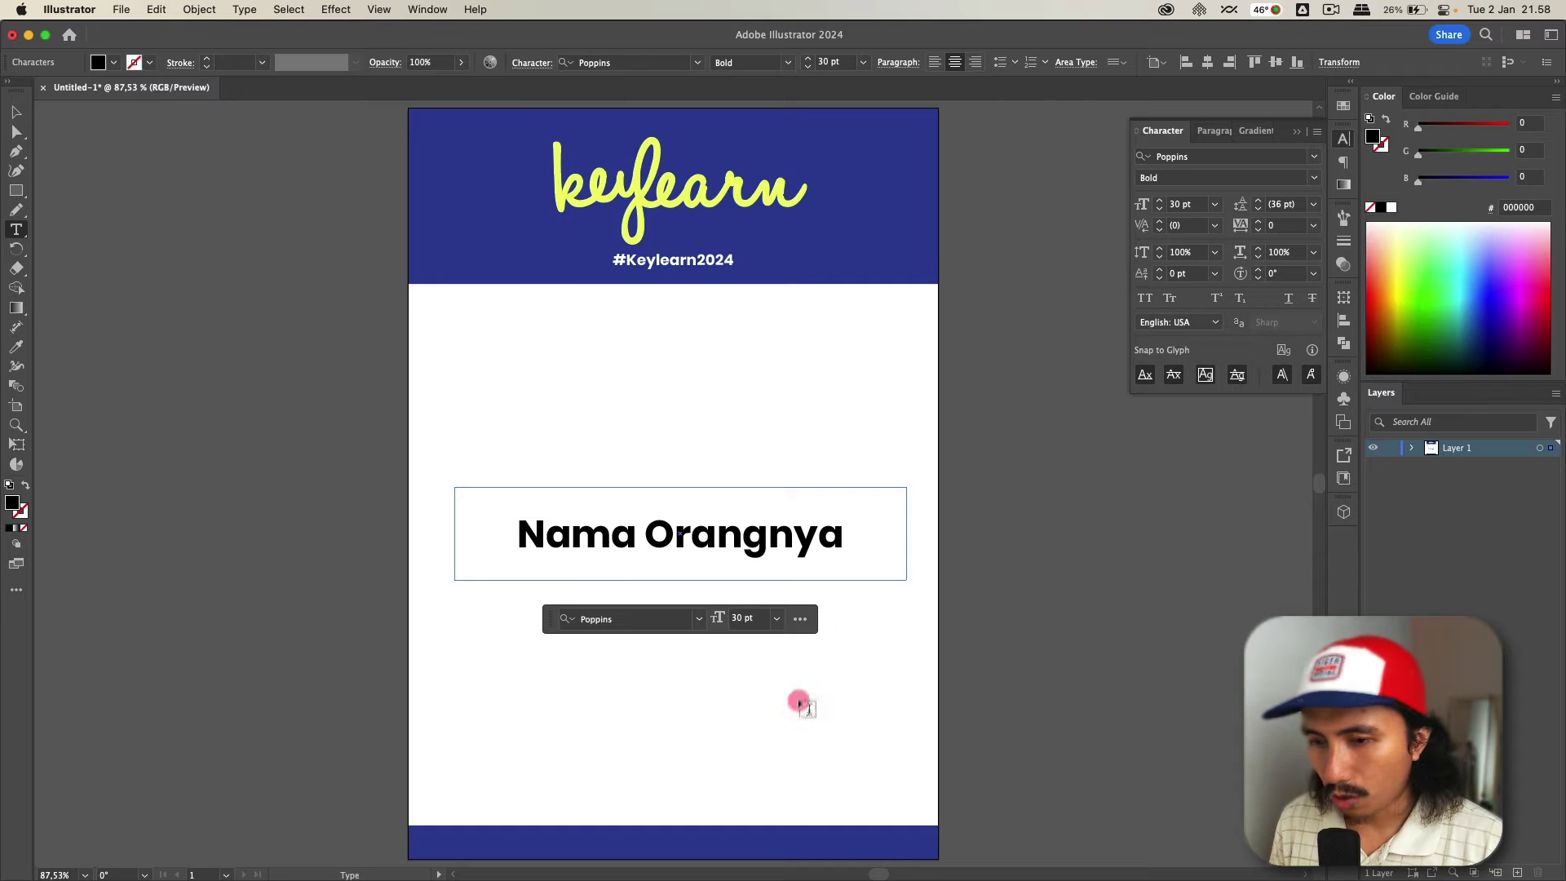
- Copy the participant name in cell A8 and select the placeholder name text
key(super+Tab)
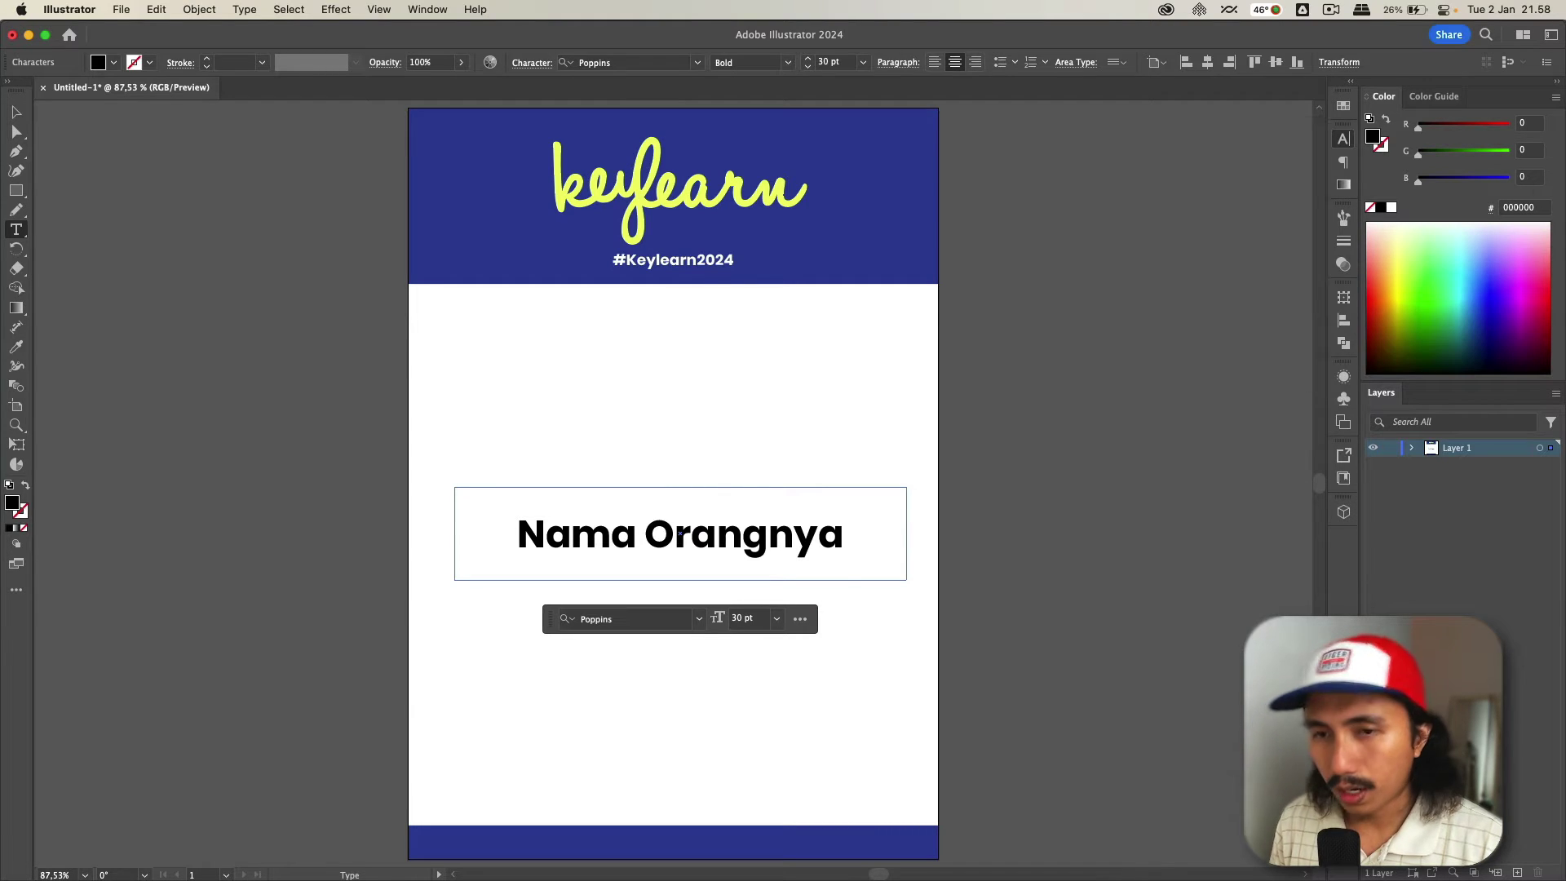
click(104, 346)
scroll(104, 346, down, 2)
scroll(105, 345, up, 1)
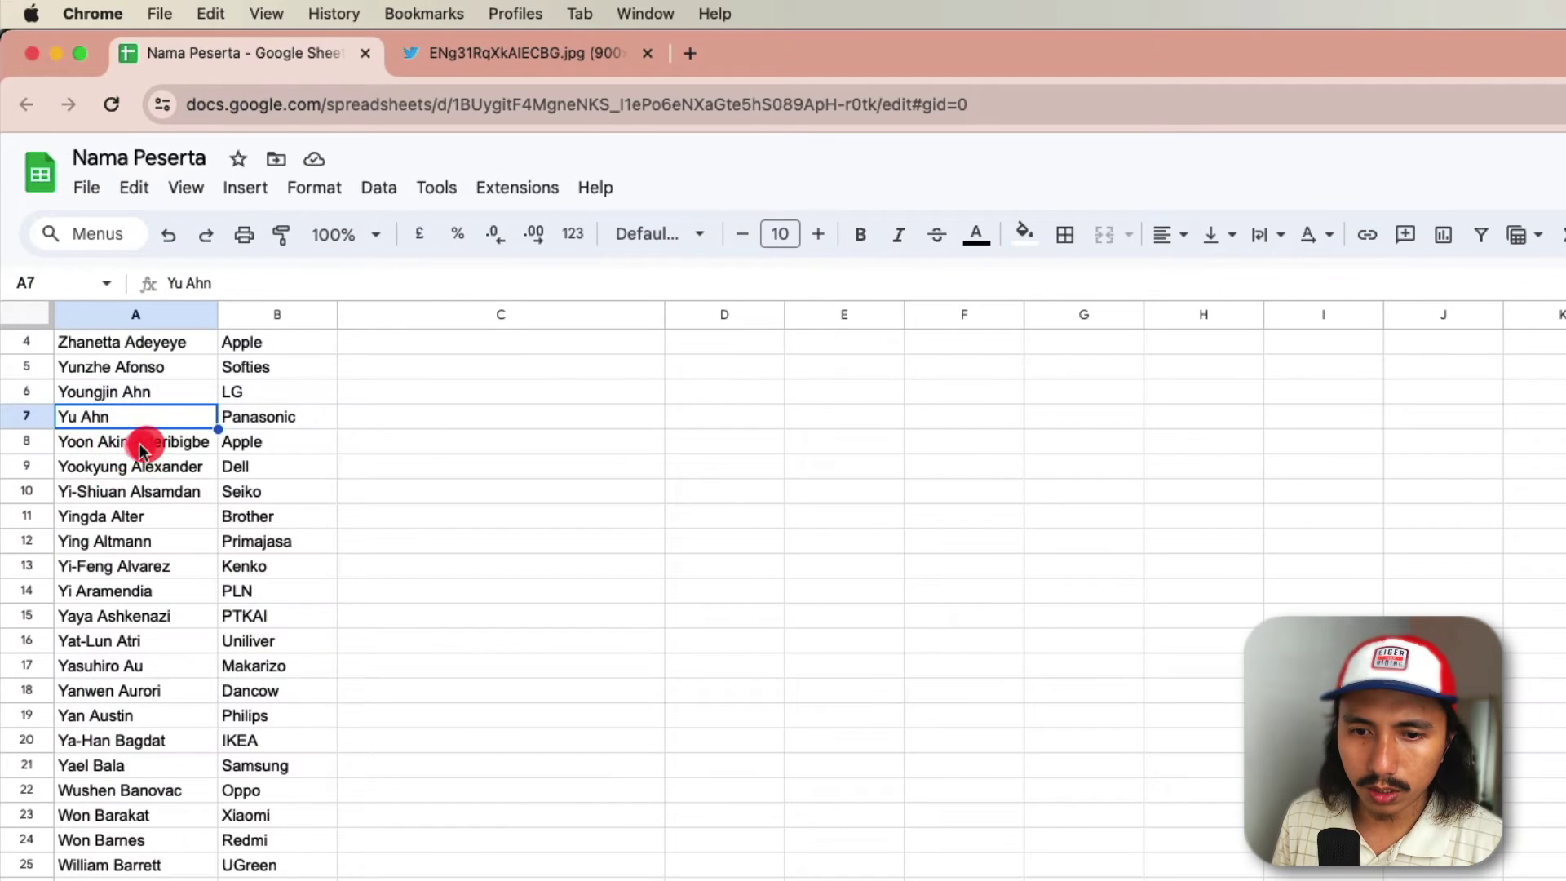
click(141, 448)
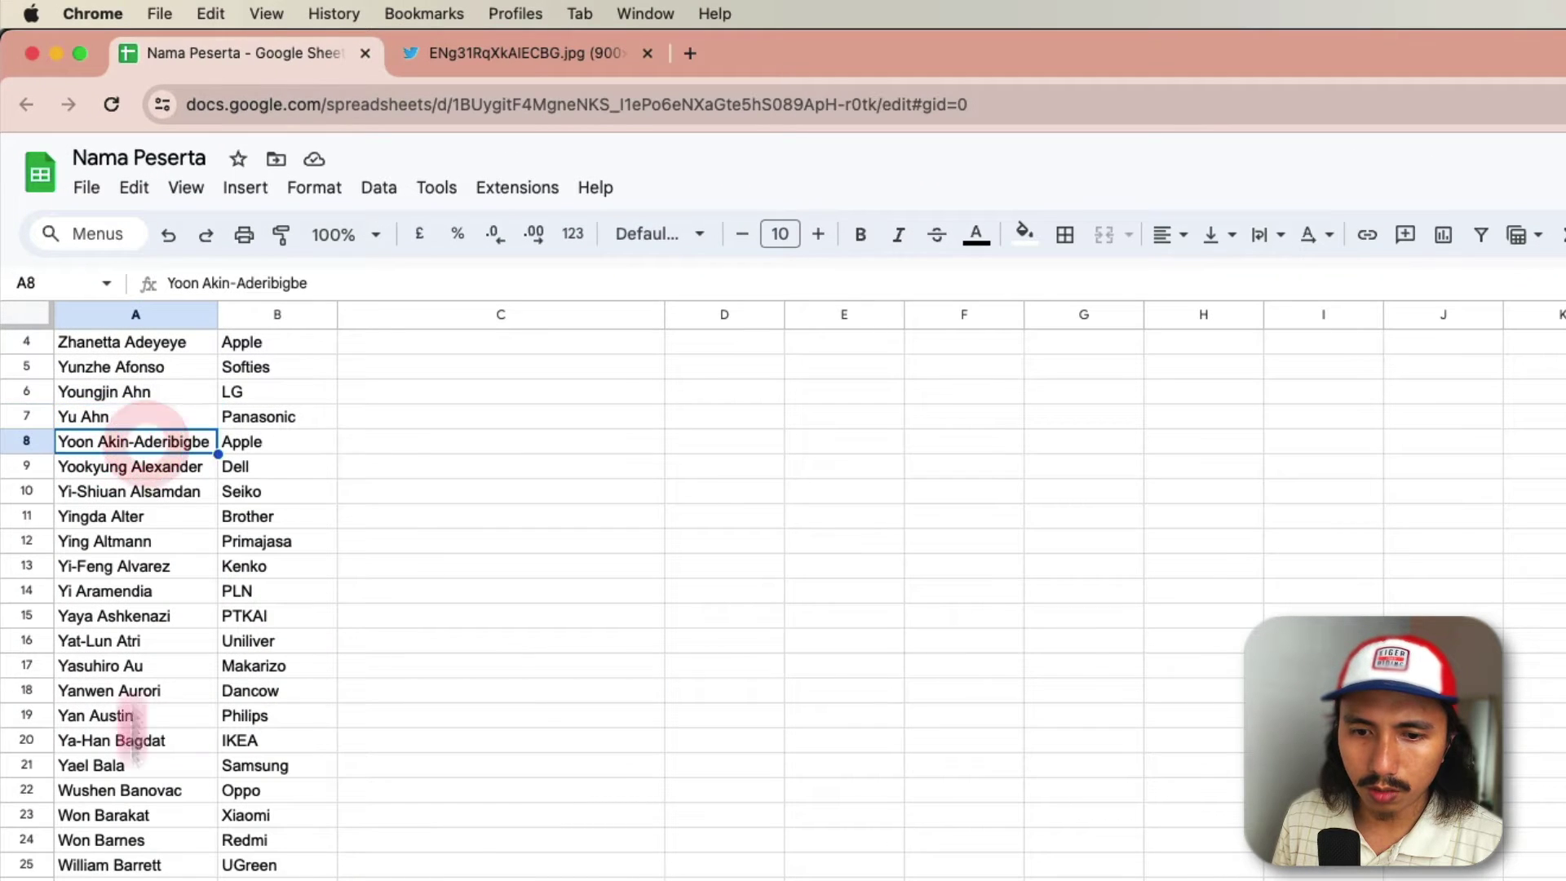
scroll(245, 572, down, 3)
scroll(408, 734, up, 5)
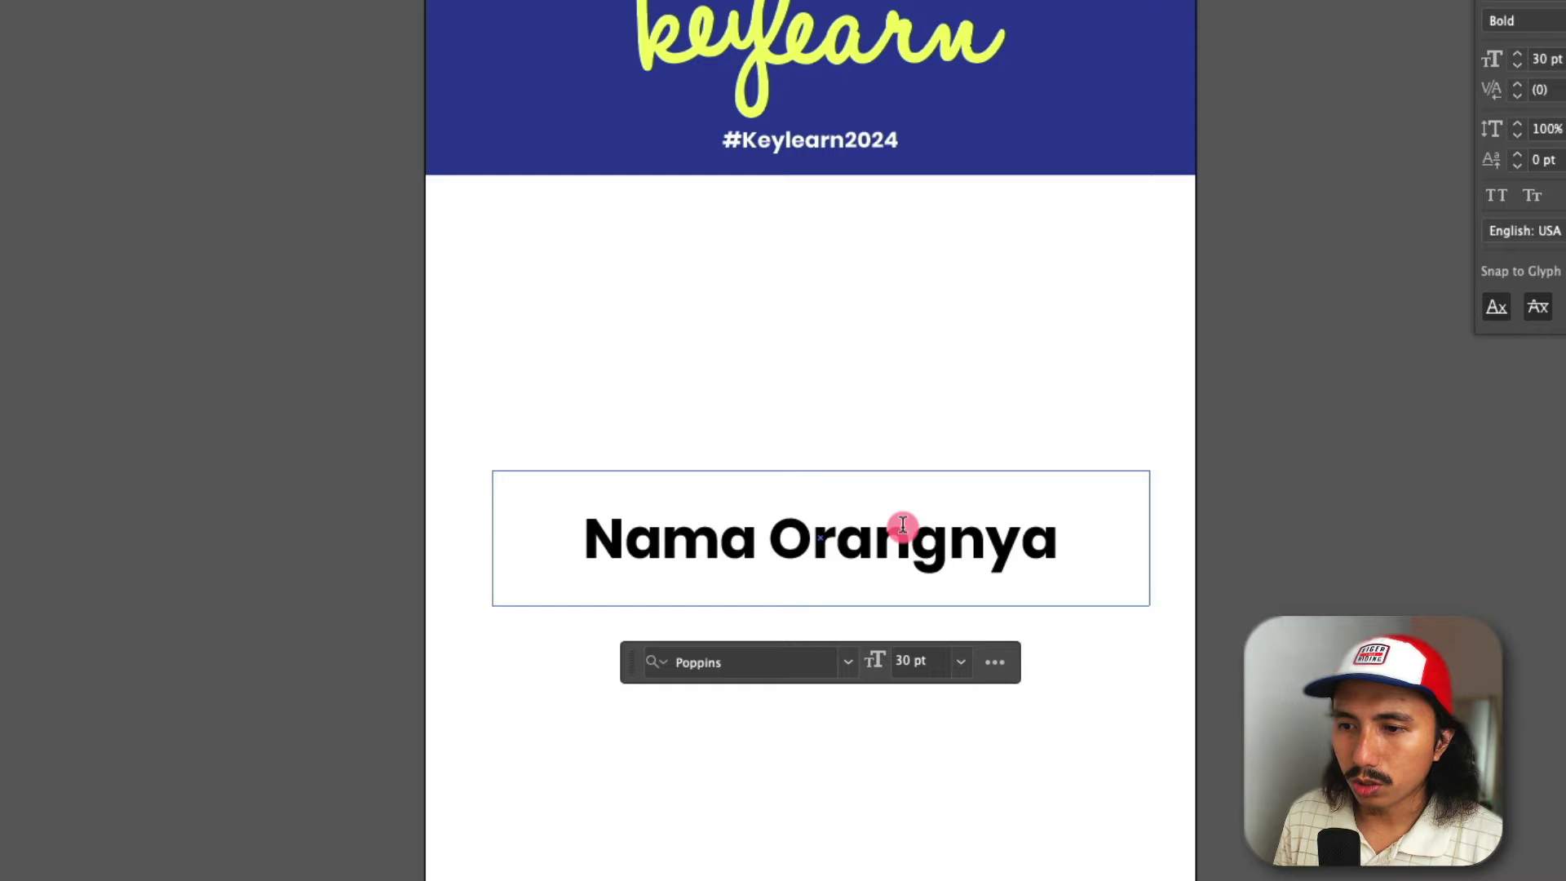
triple_click(903, 525)
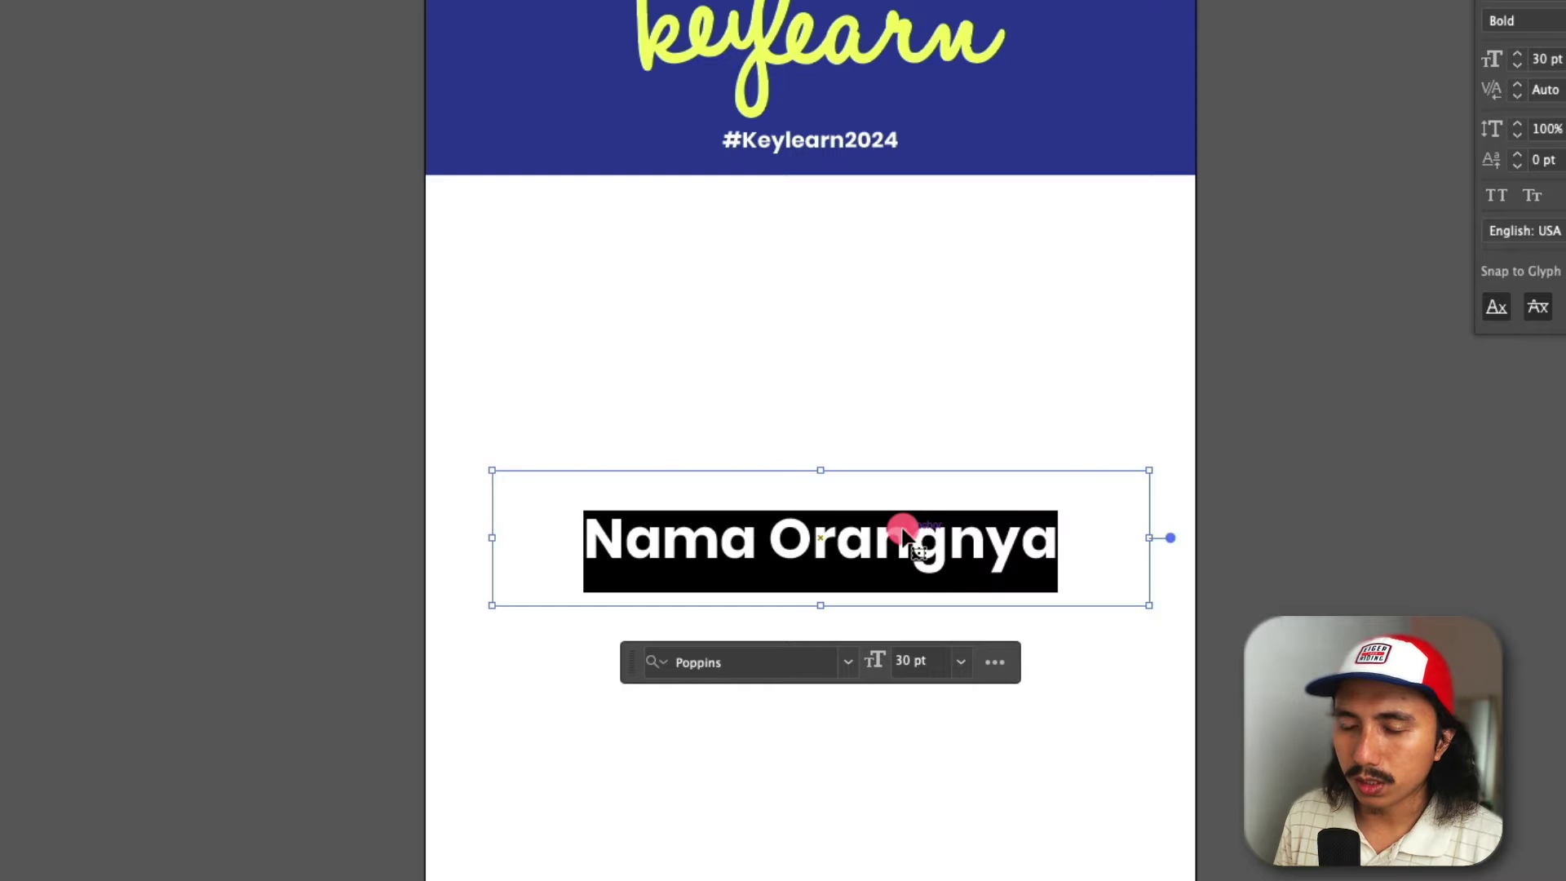
- Paste the copied participant name over the placeholder, keeping it on one line
key(Escape)
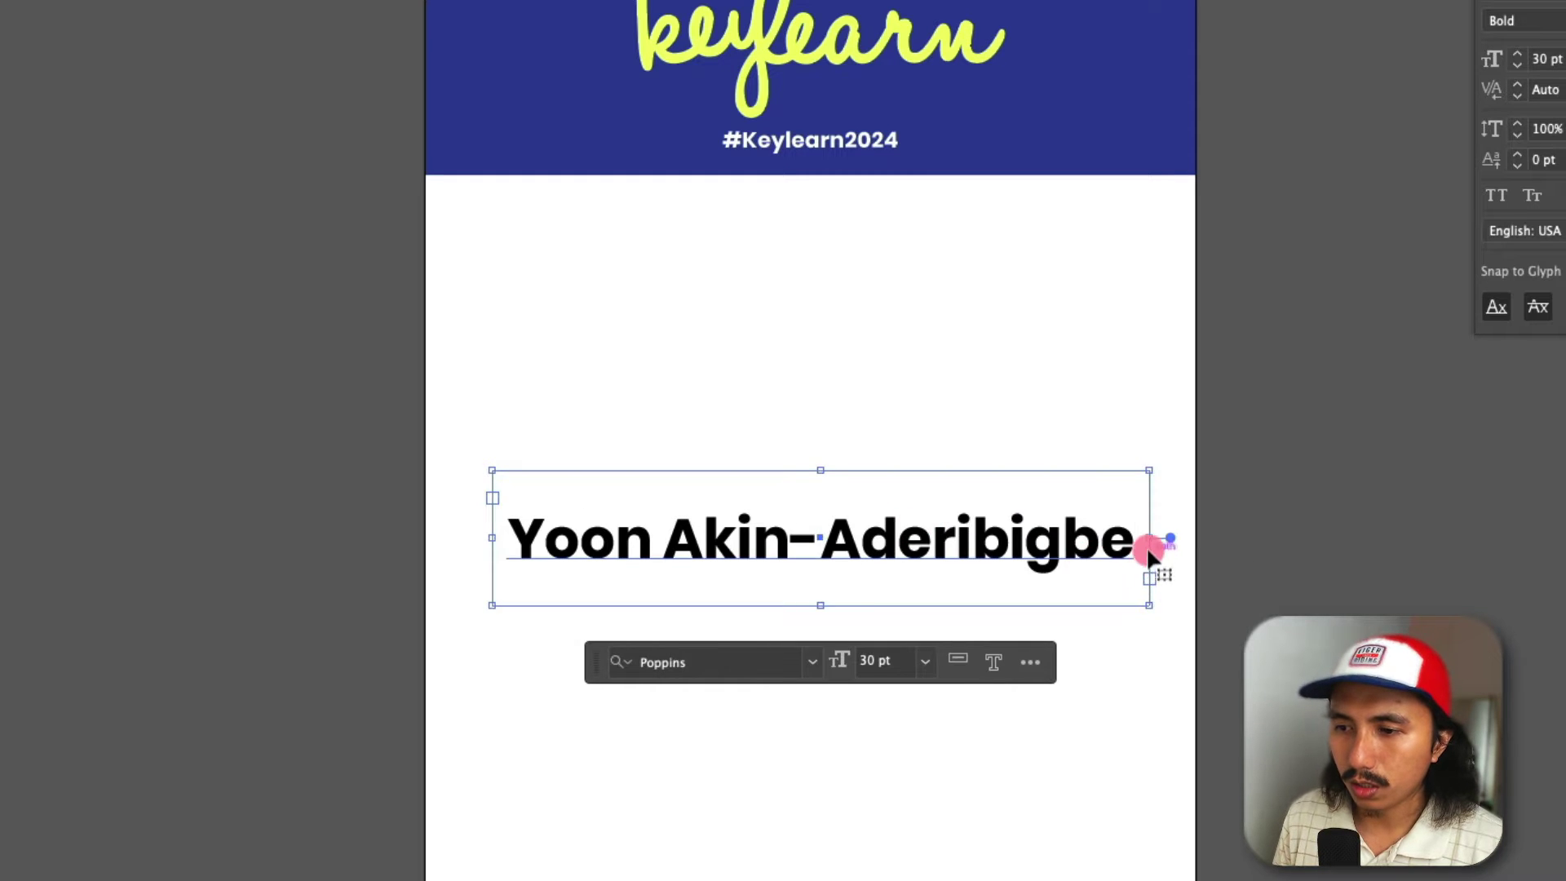
drag(1150, 542, 1071, 542)
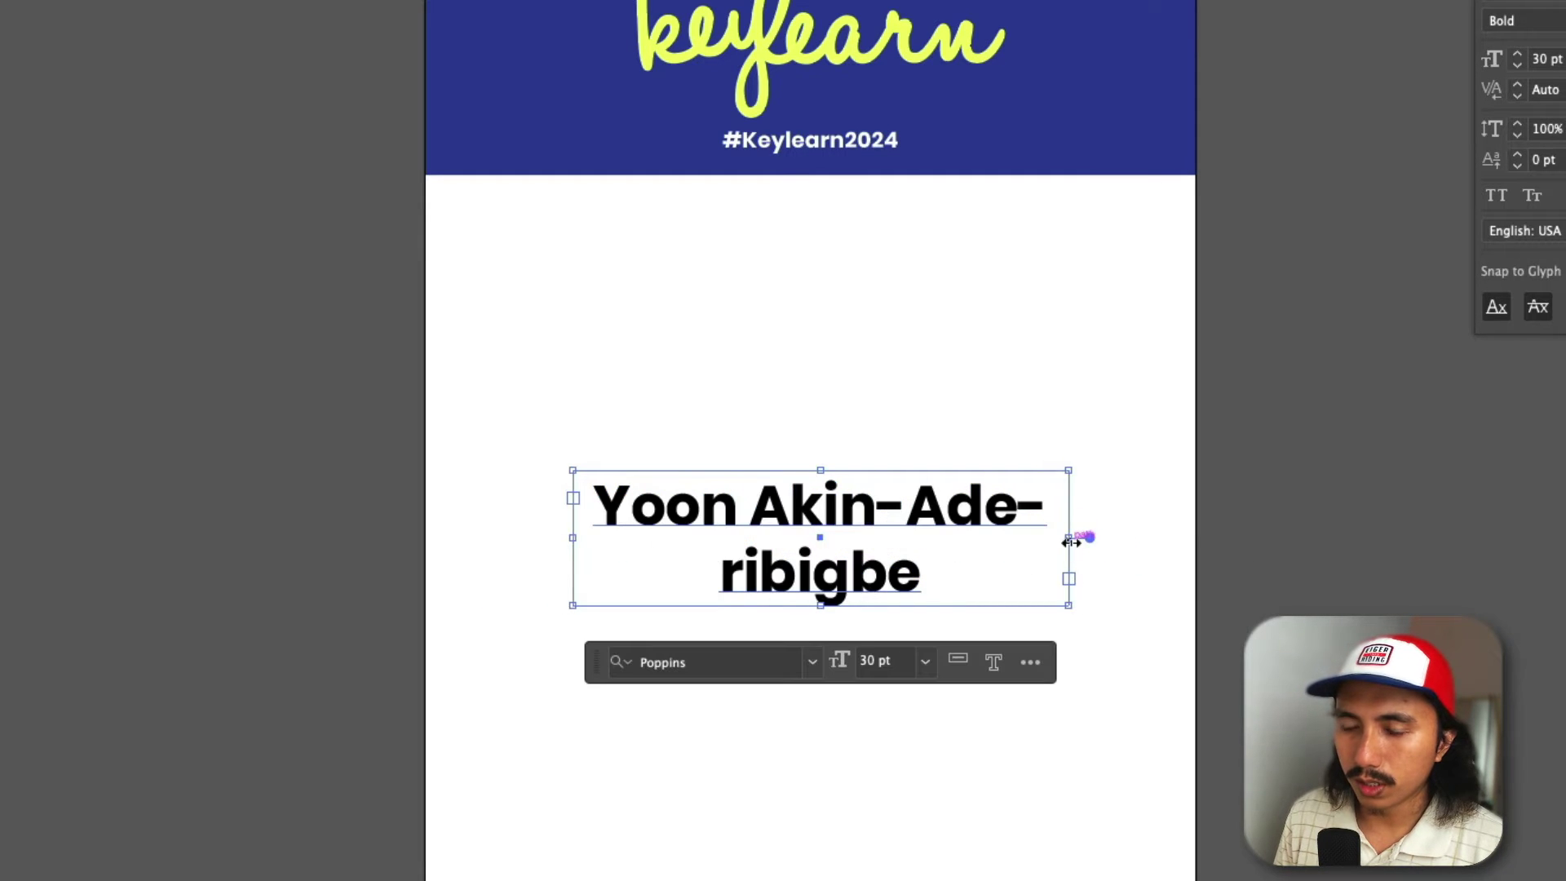
key(super+z)
key(super+z)
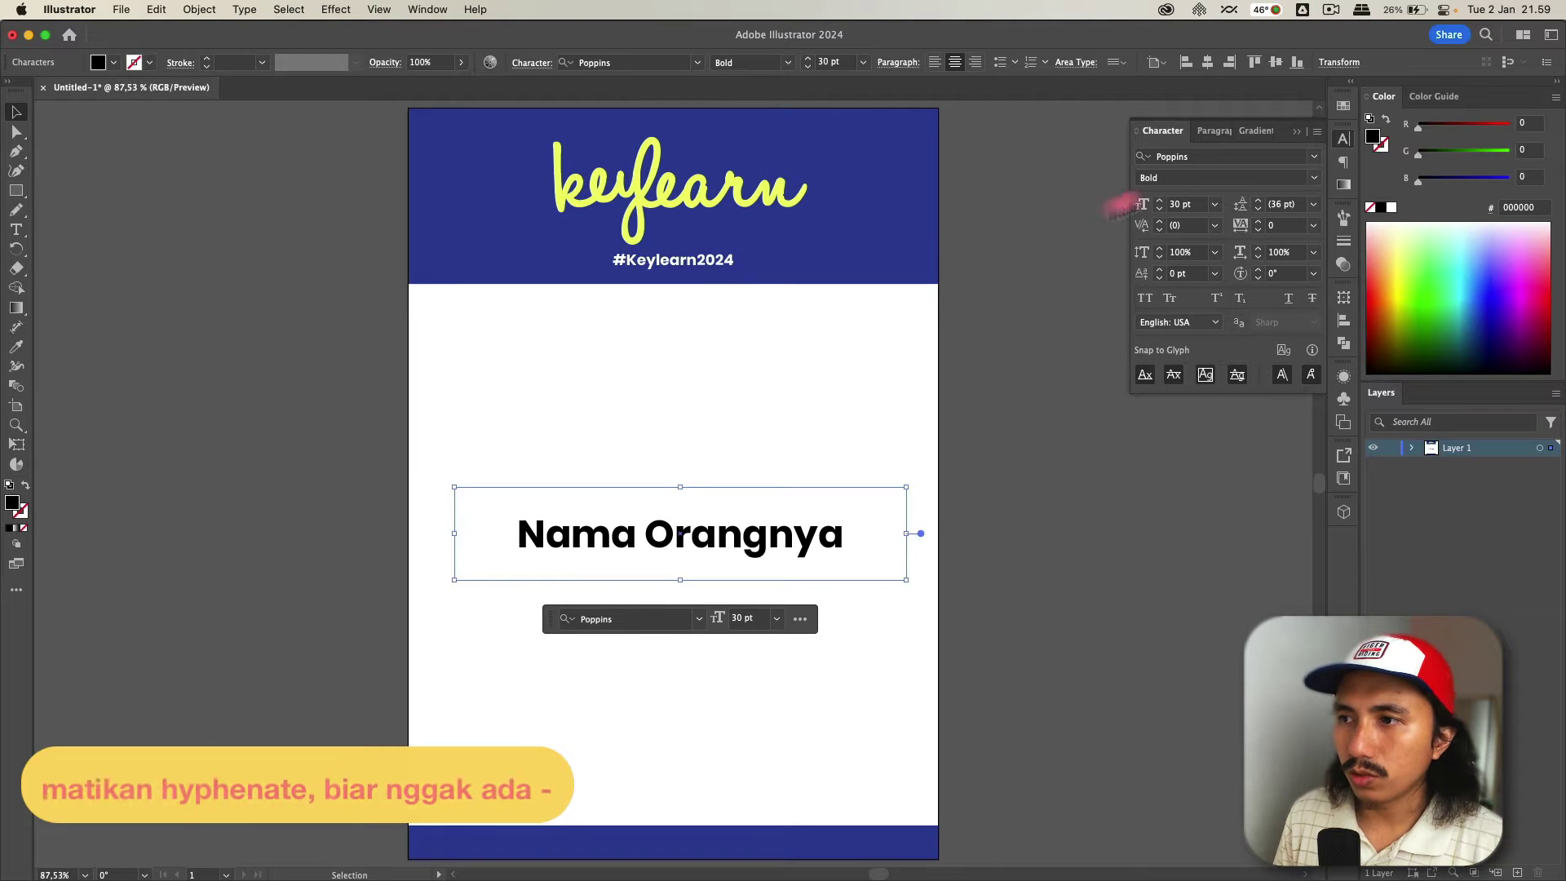
- Turn off hyphenation for the name text in the Paragraph panel
key(super+a)
click(1215, 130)
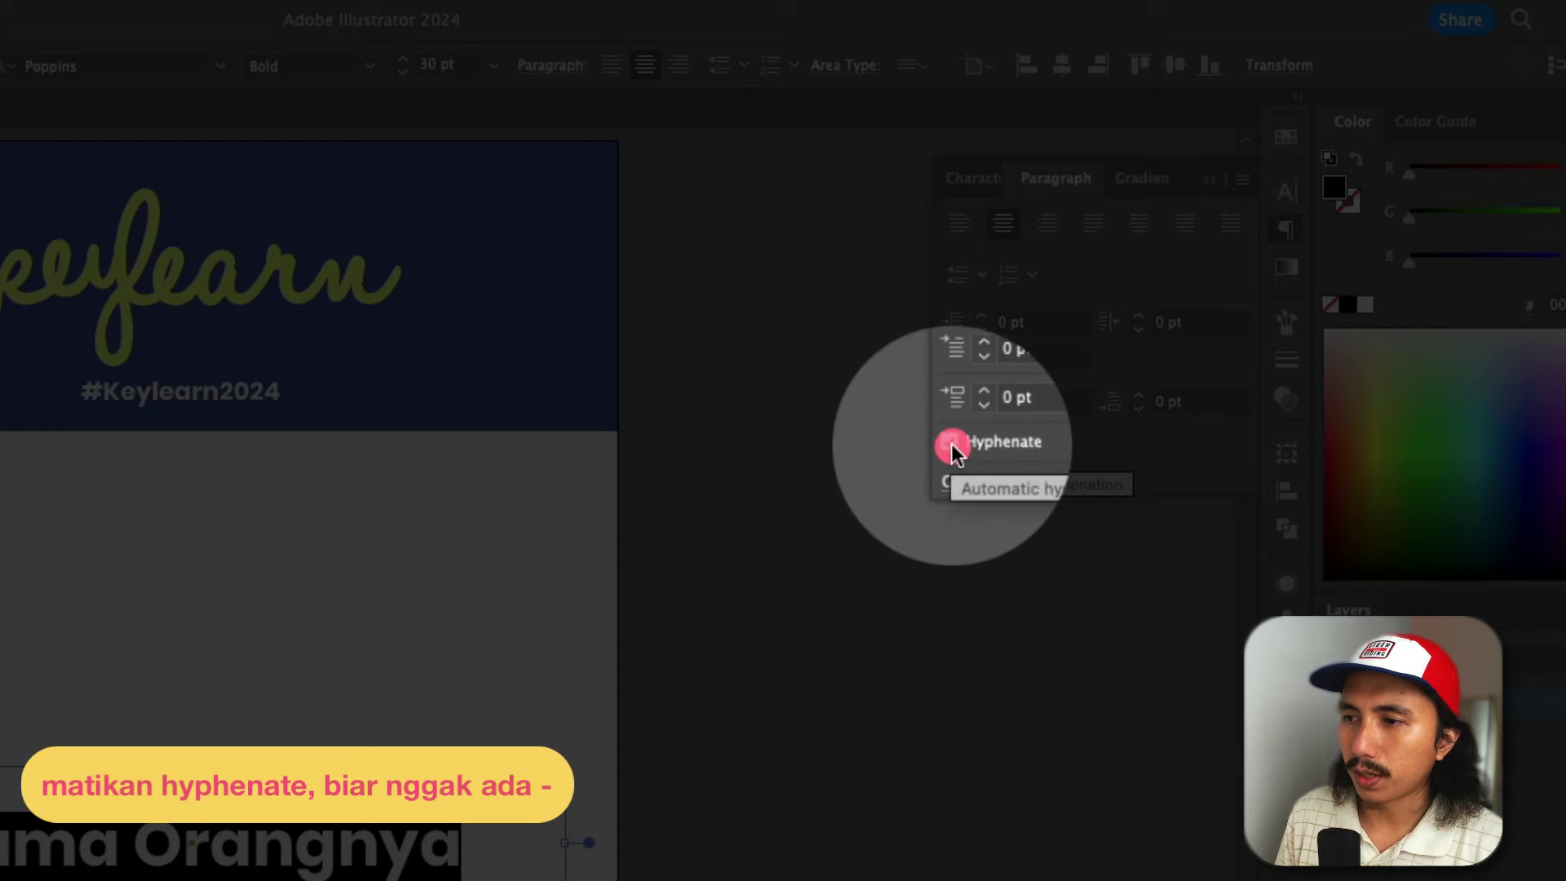
click(950, 443)
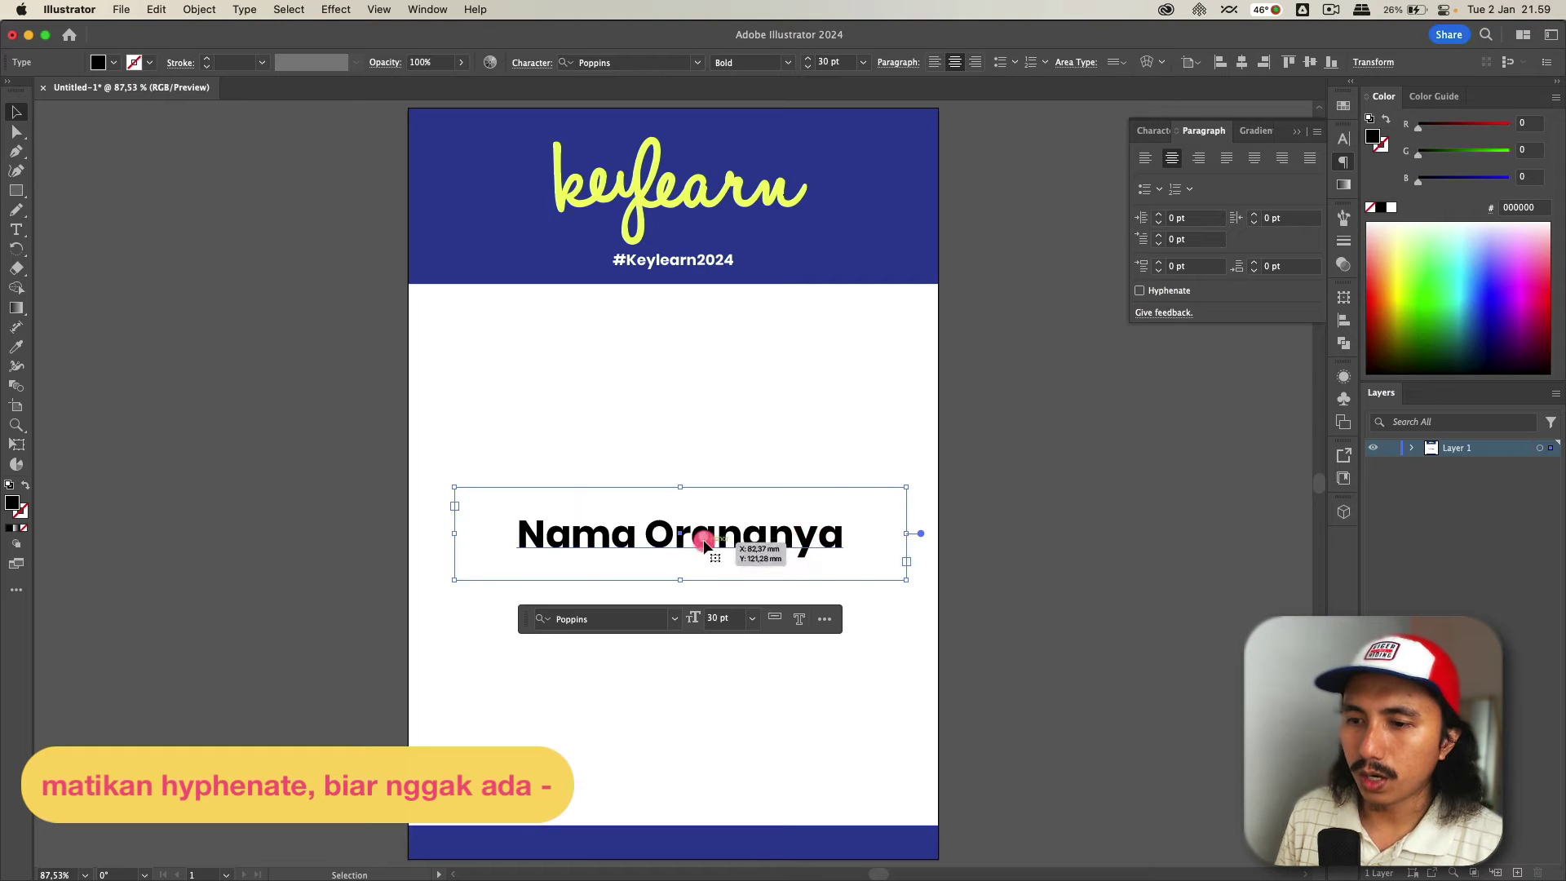
double_click(815, 535)
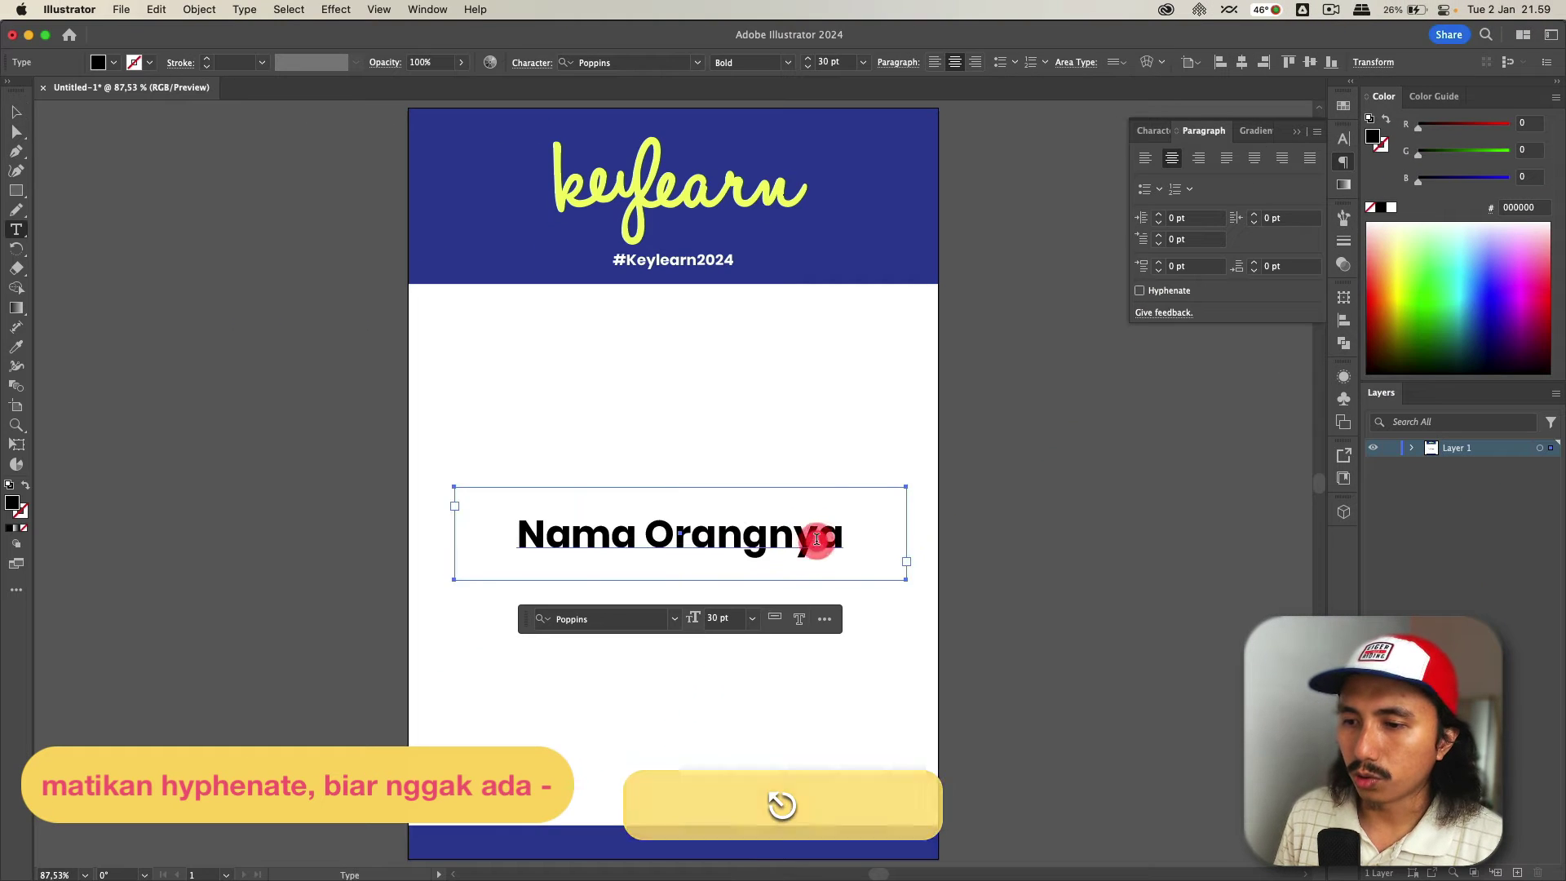
text(v)
key(BackSpace)
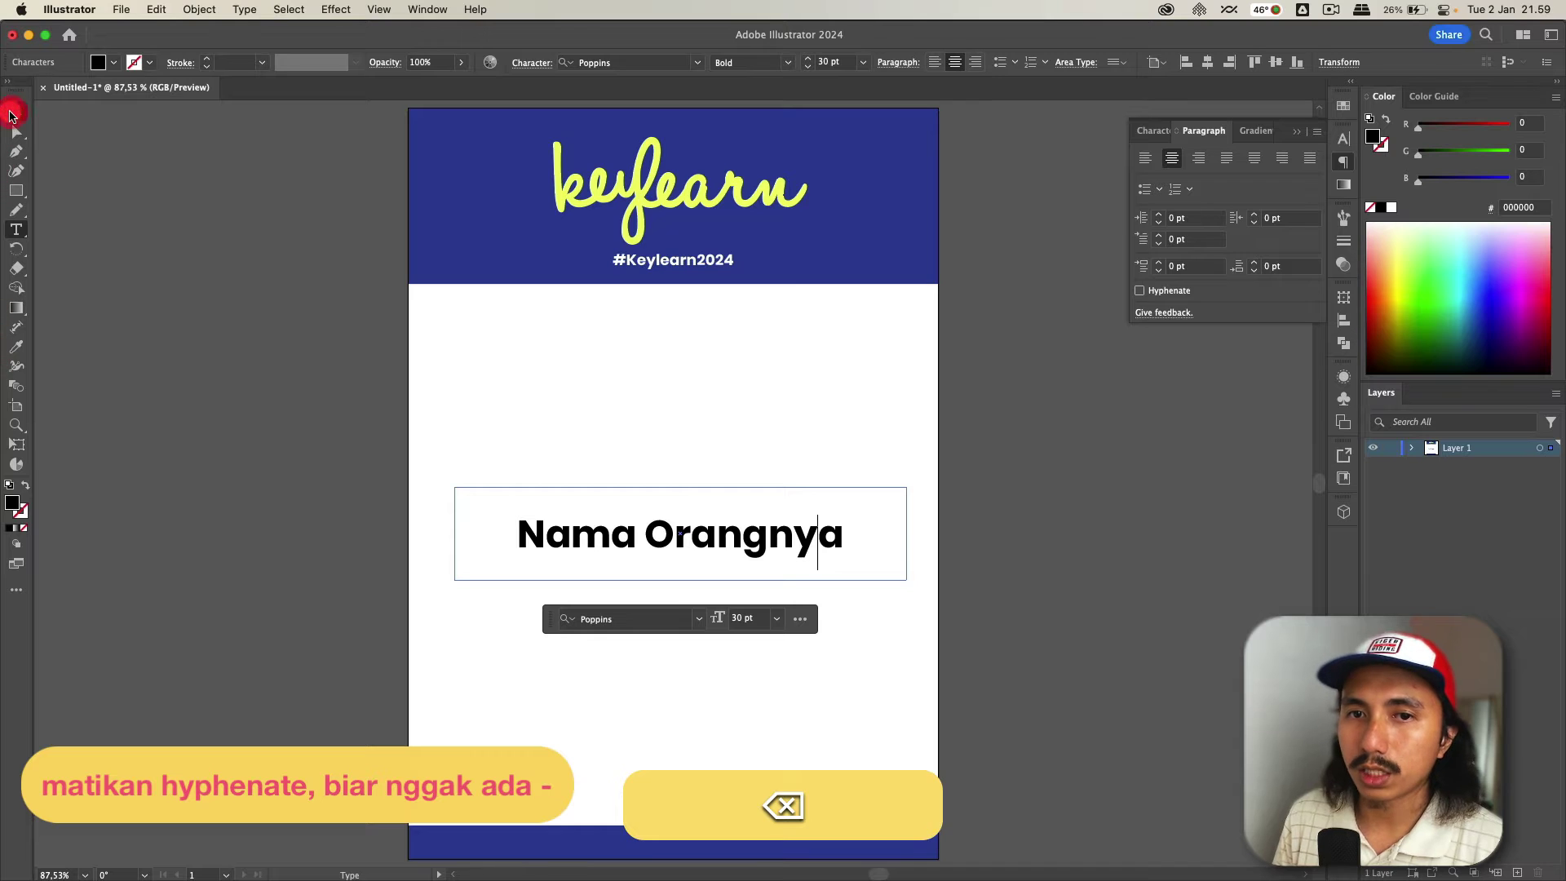
- Duplicate the name text frame directly below the original
click(17, 112)
drag(897, 534, 830, 532)
key(alt+super+z)
key(super+z)
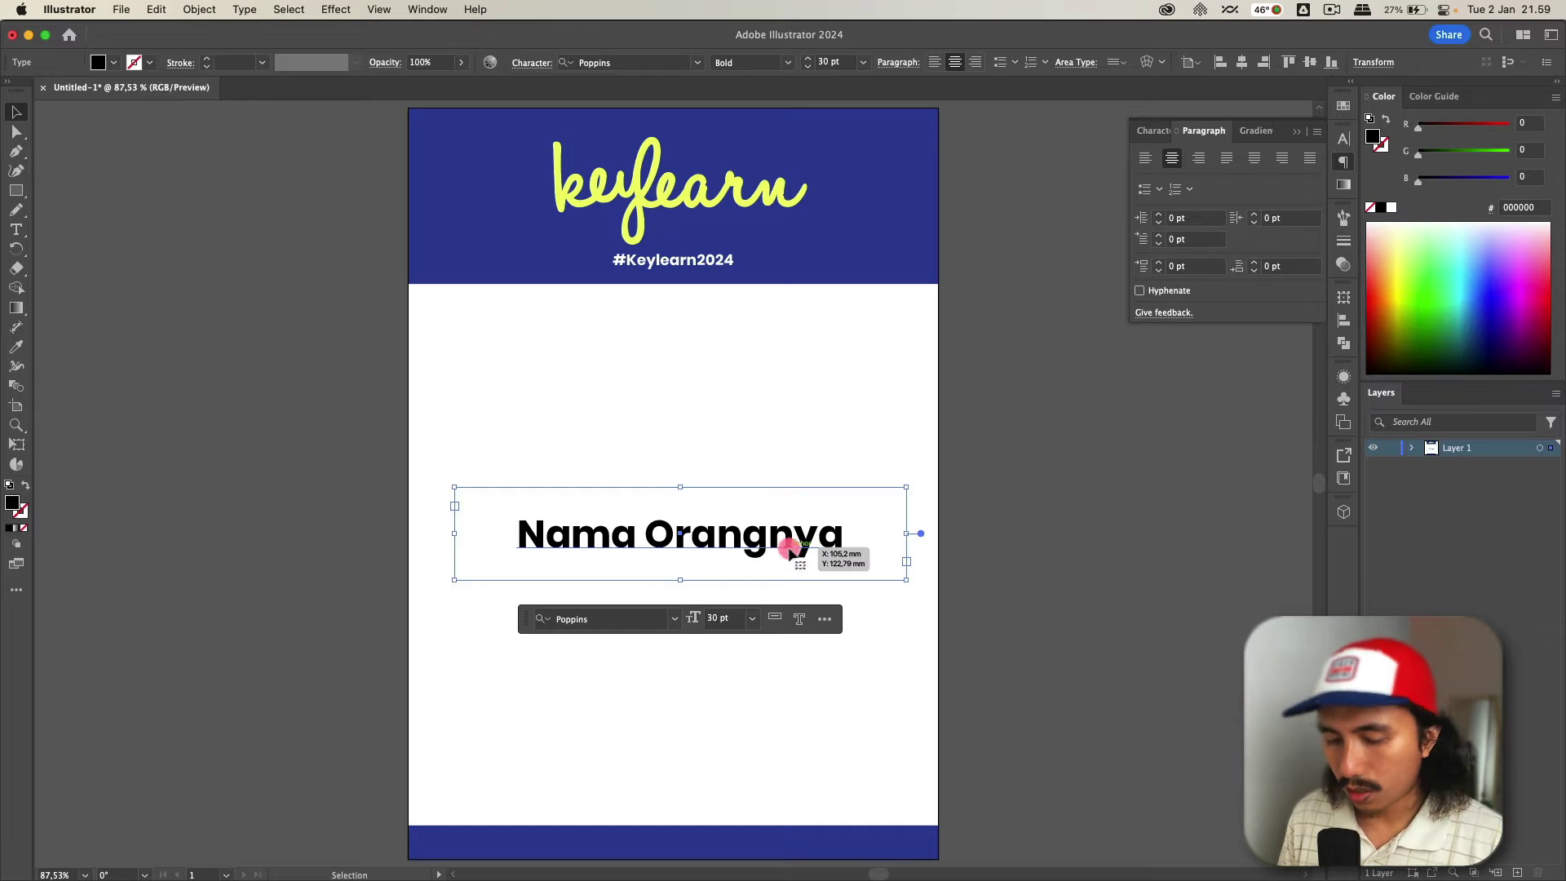
drag(795, 542, 800, 643)
- Retype the duplicated text as 'Companynya'
key(t)
click(803, 637)
key(super+a)
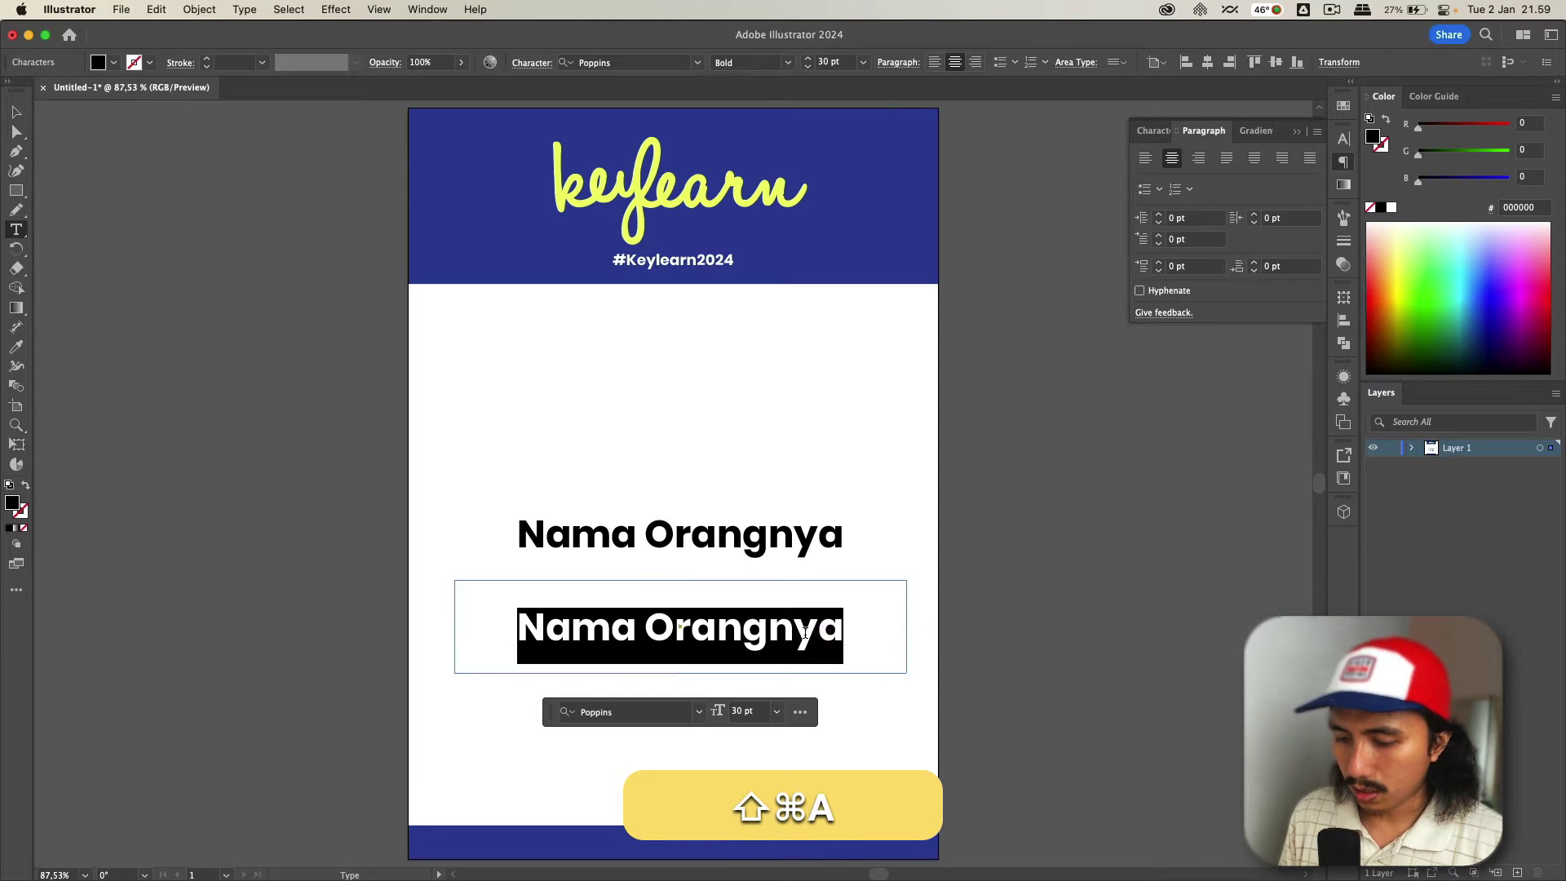
text(Companyny)
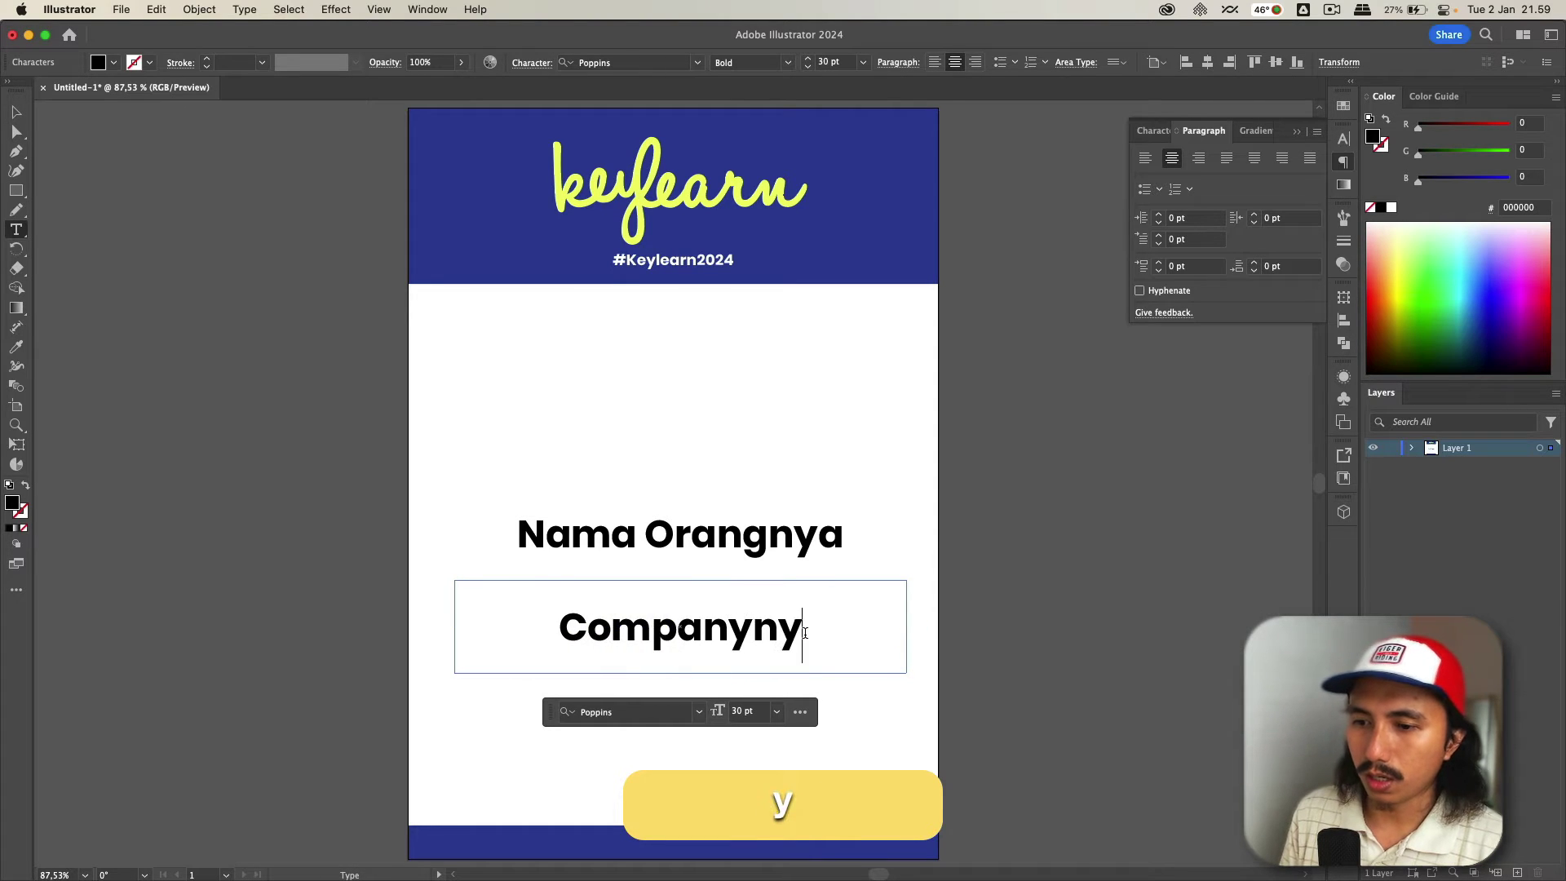
text(a)
- Set the Companynya text to Poppins Regular at 20 pt
key(super+a)
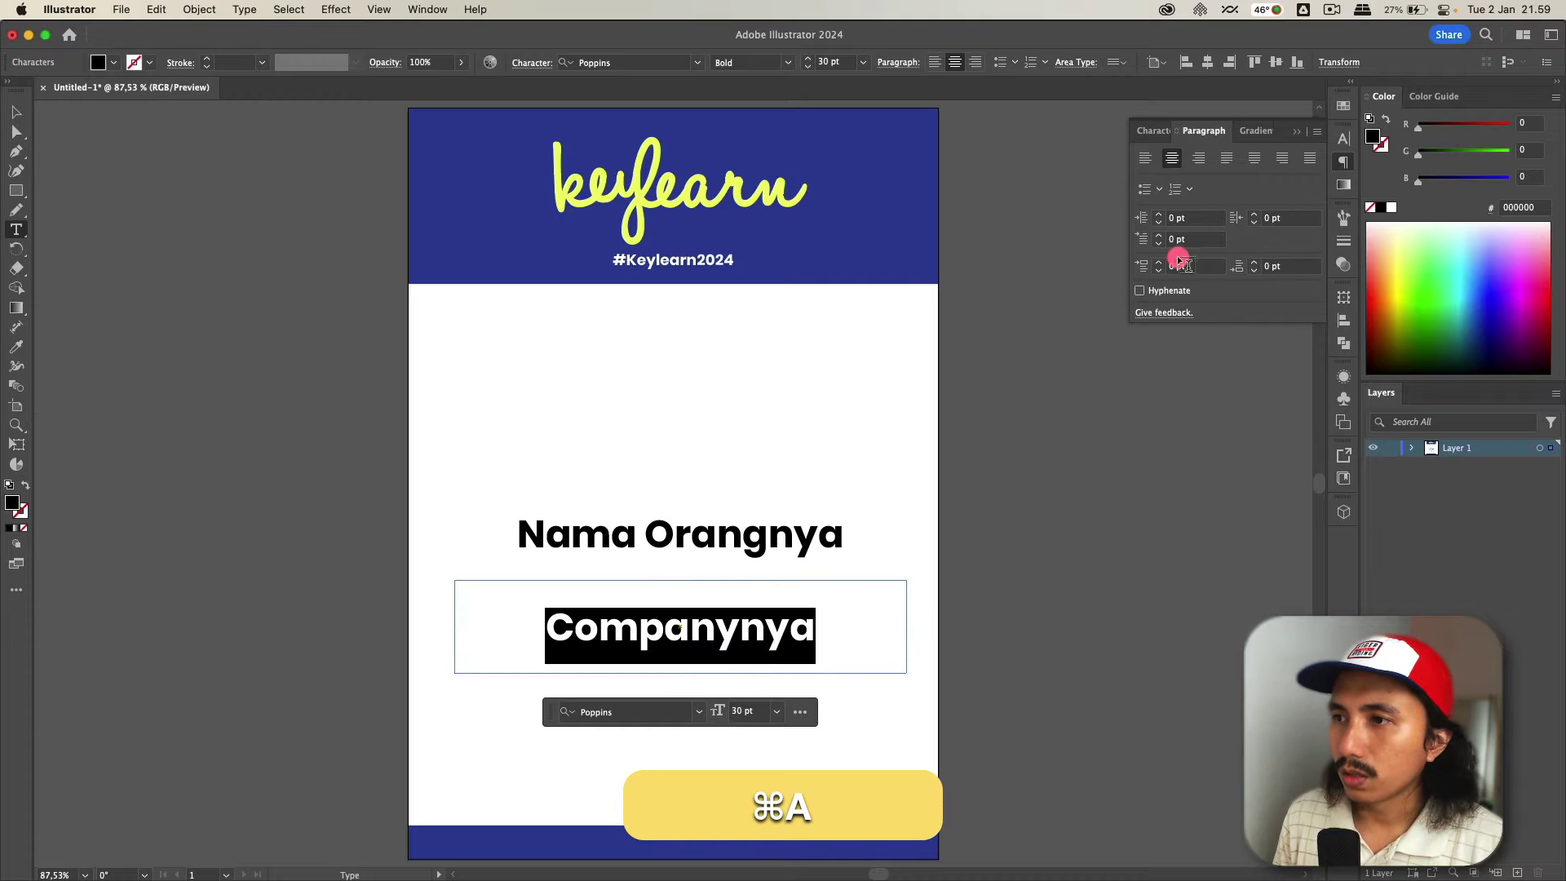
click(1335, 132)
click(1315, 178)
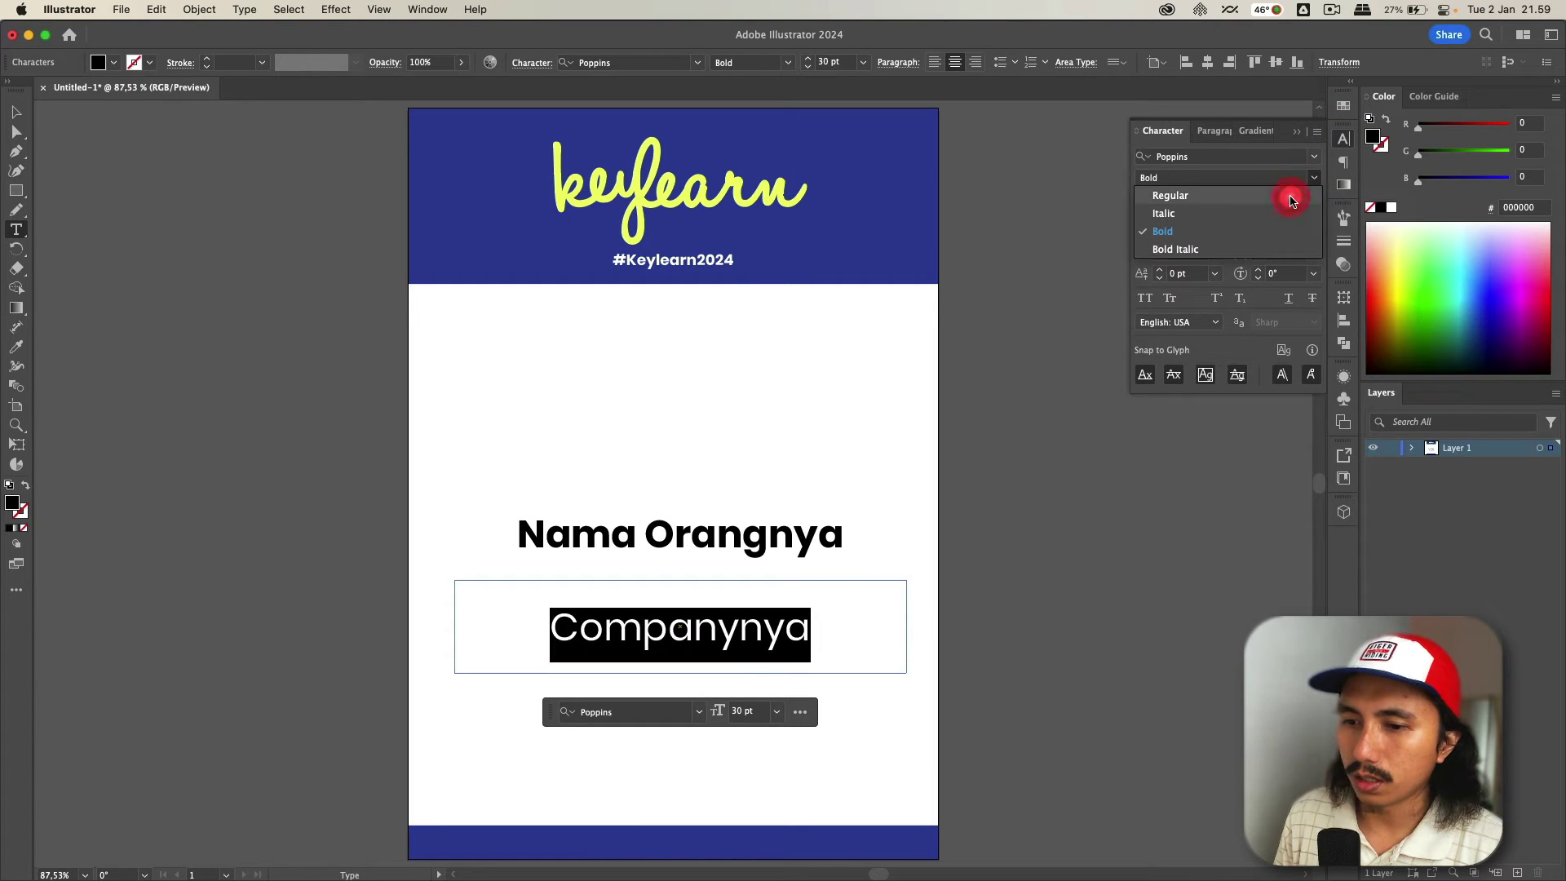
click(1289, 196)
click(1185, 205)
key(super+a)
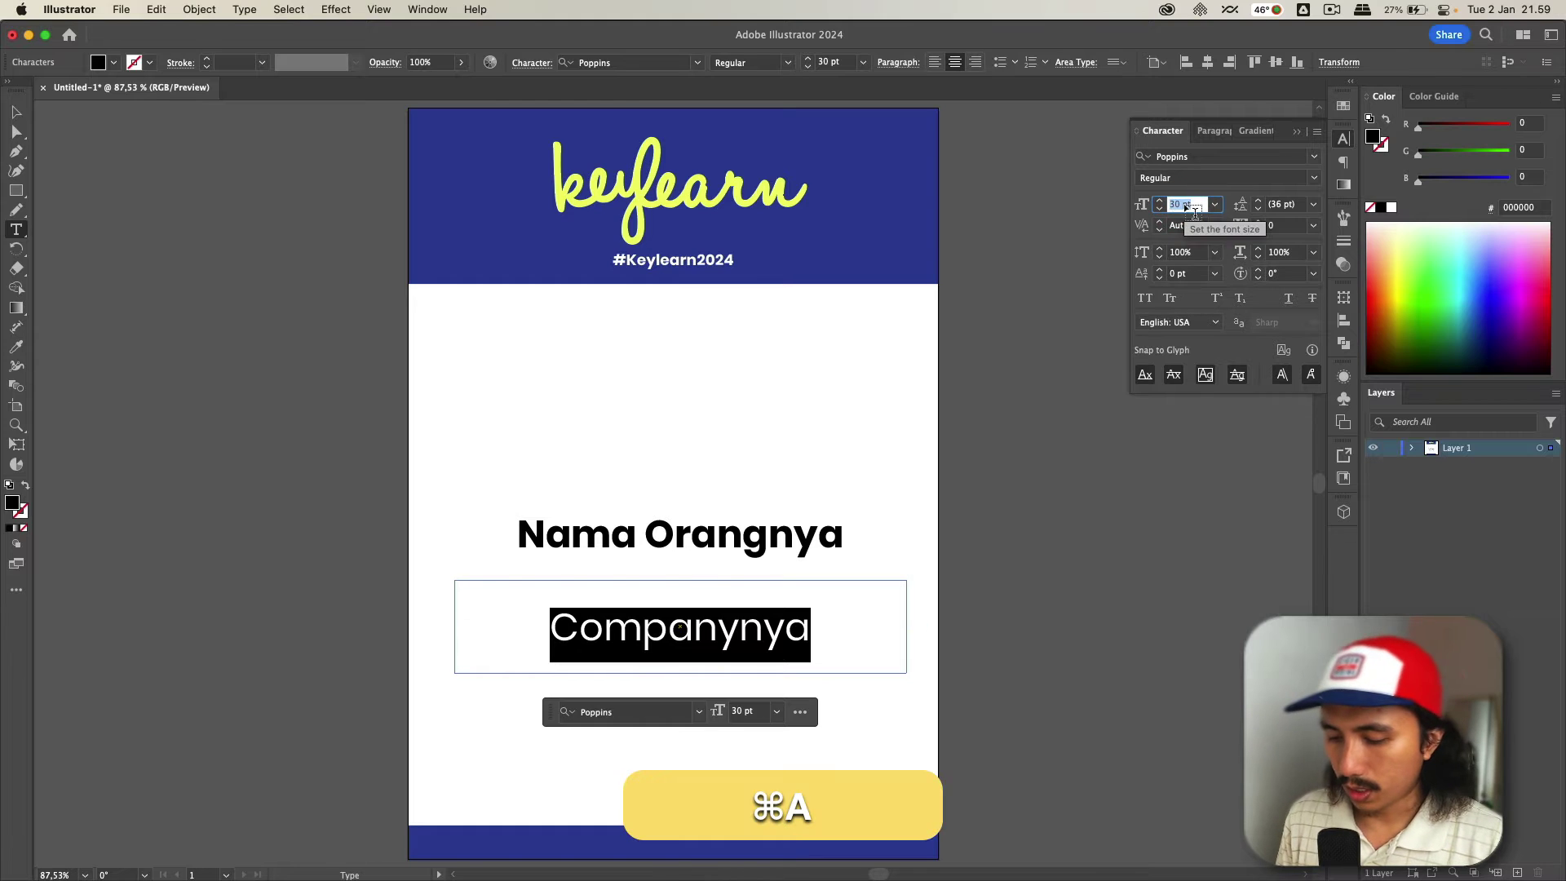
text(20)
key(Return)
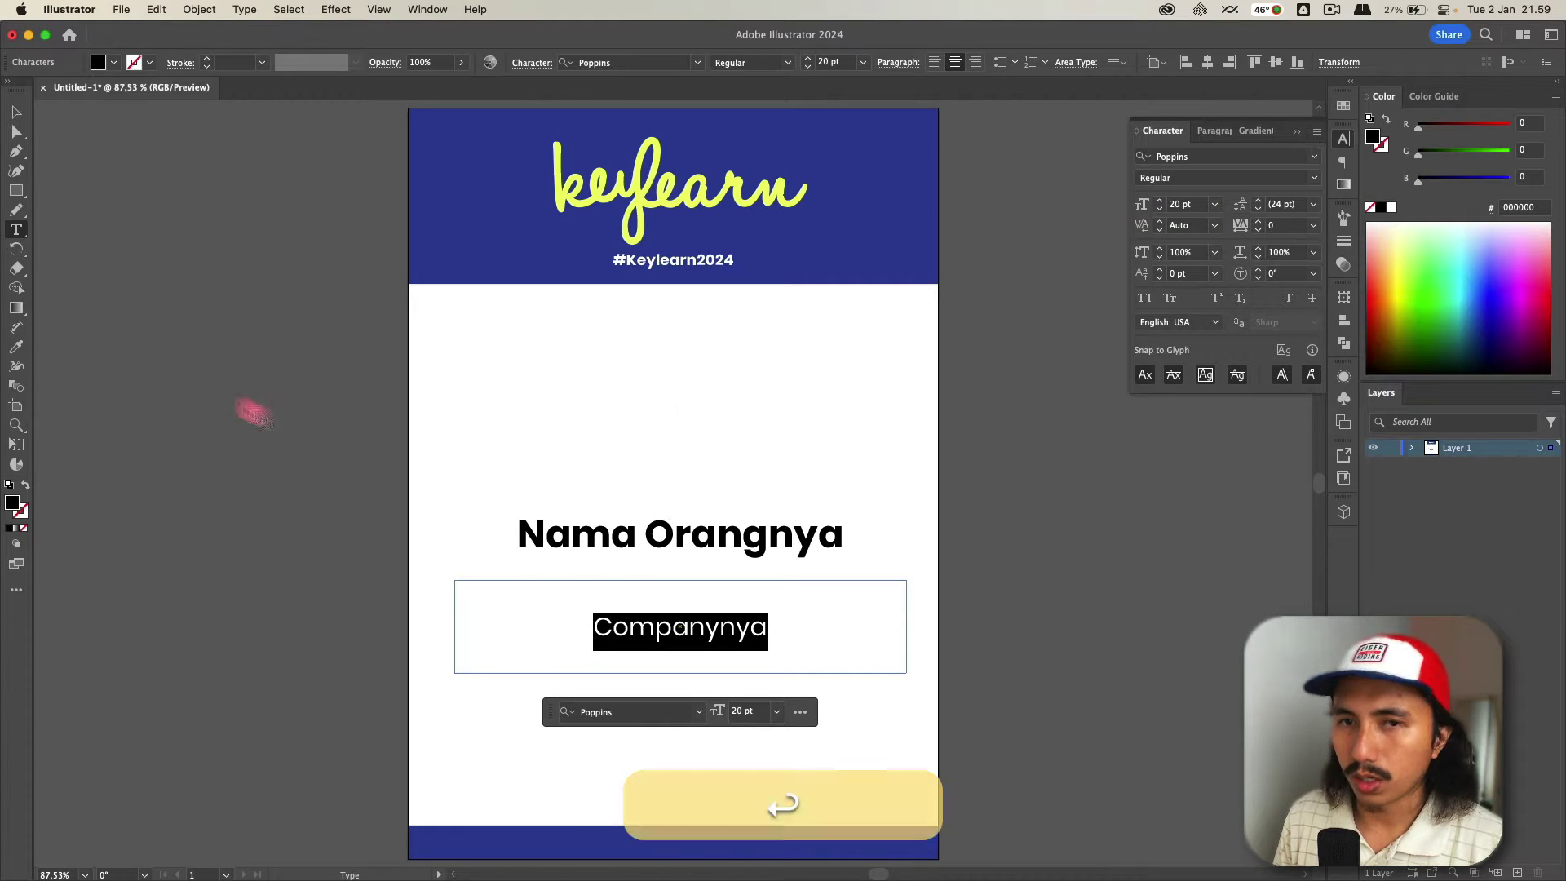
- Shrink the Companynya text box around its text
click(31, 106)
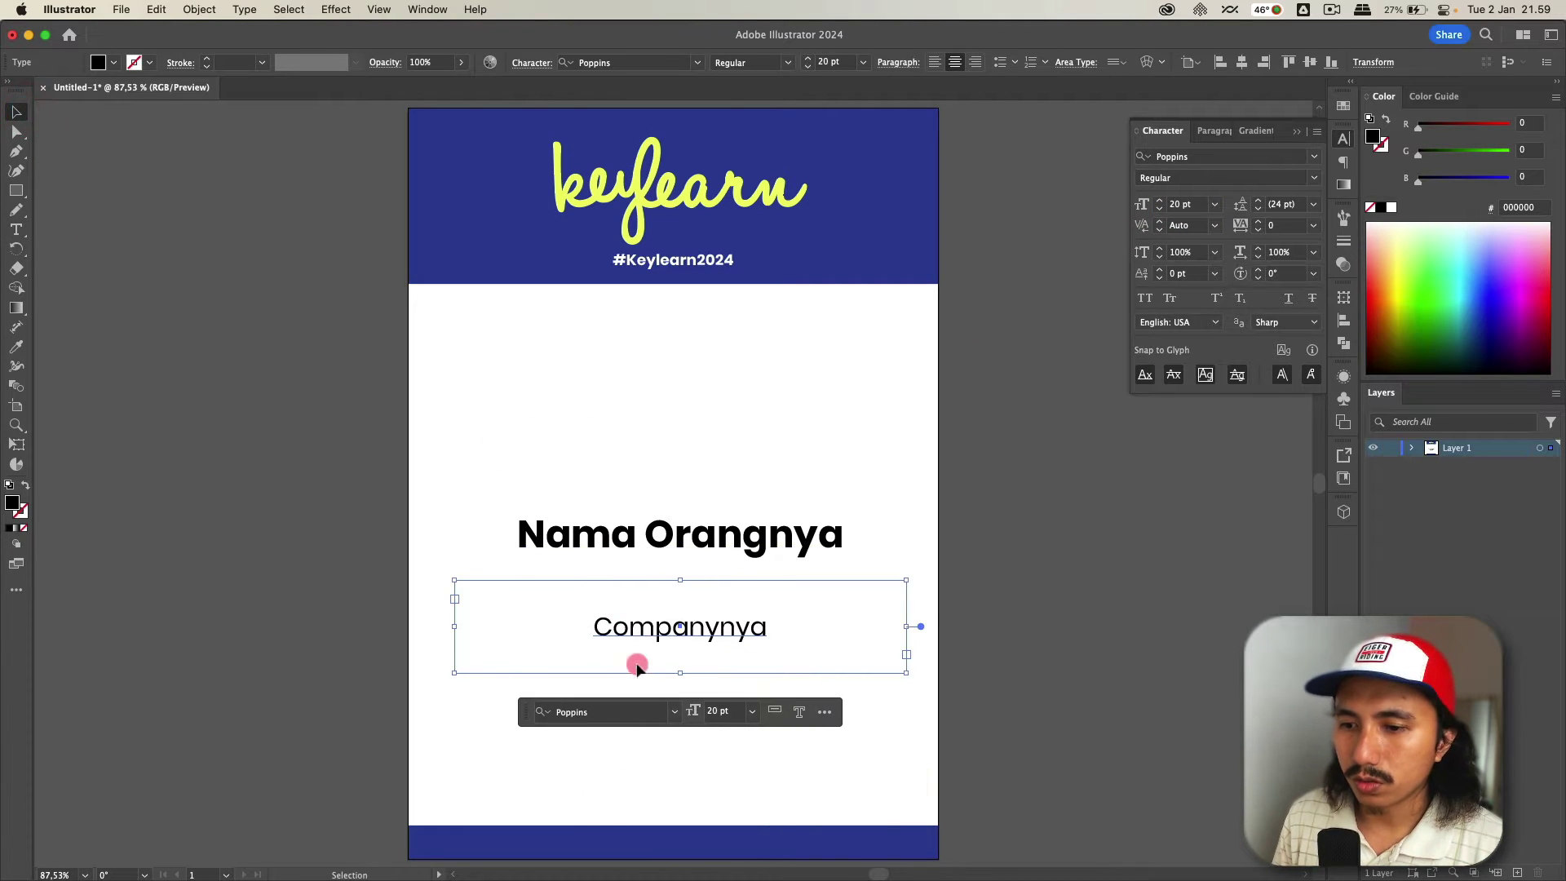
key(alt)
drag(681, 673, 749, 601)
- Move both the name and company lines lower on the badge
key(shift)
shift+click(734, 536)
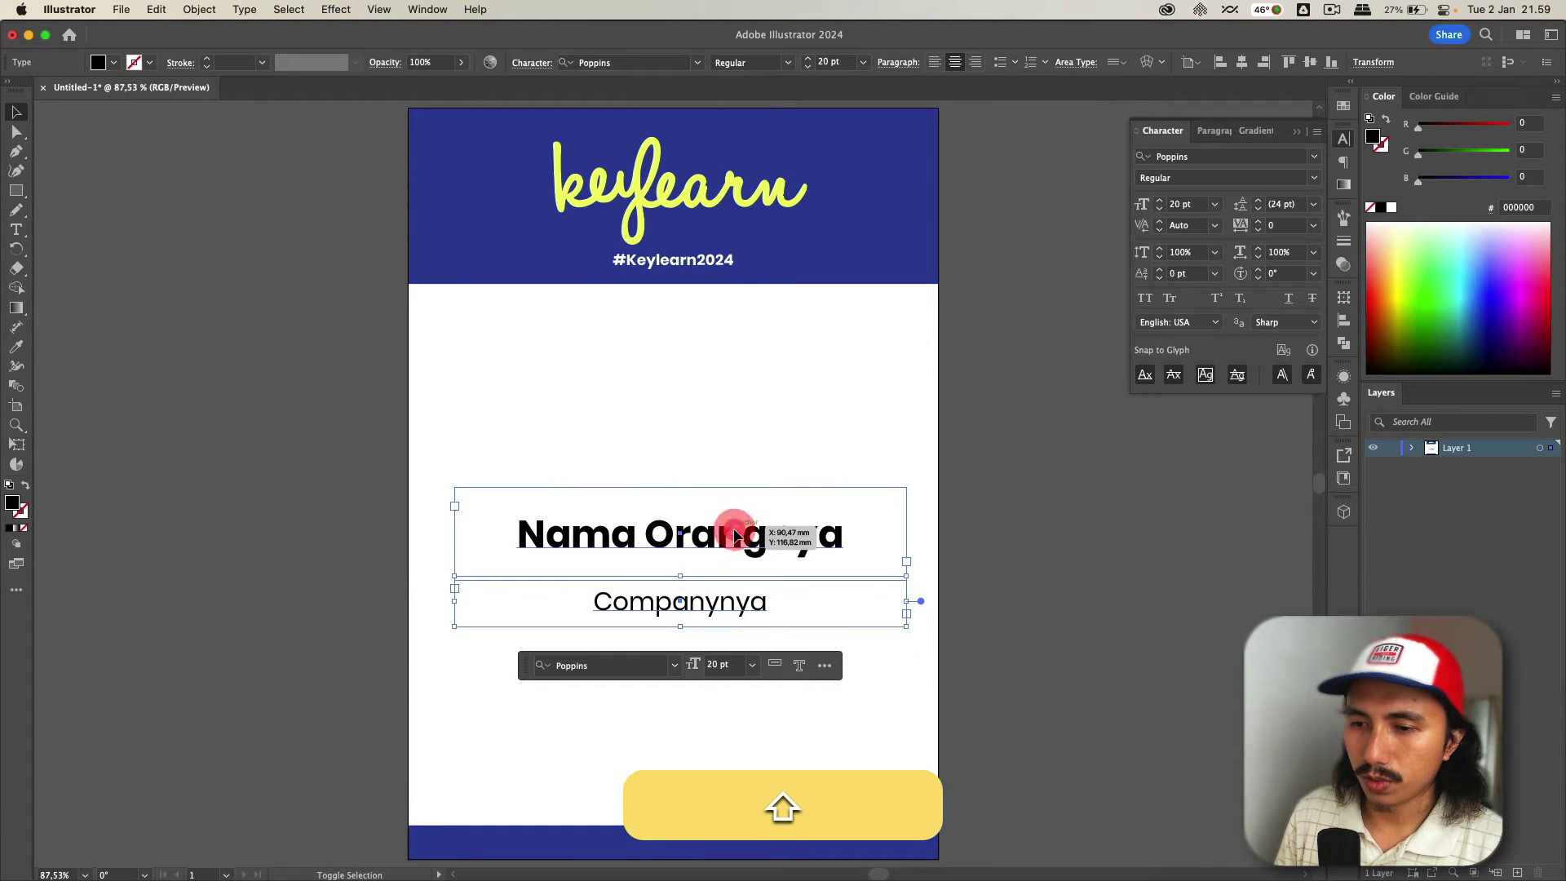
click(971, 542)
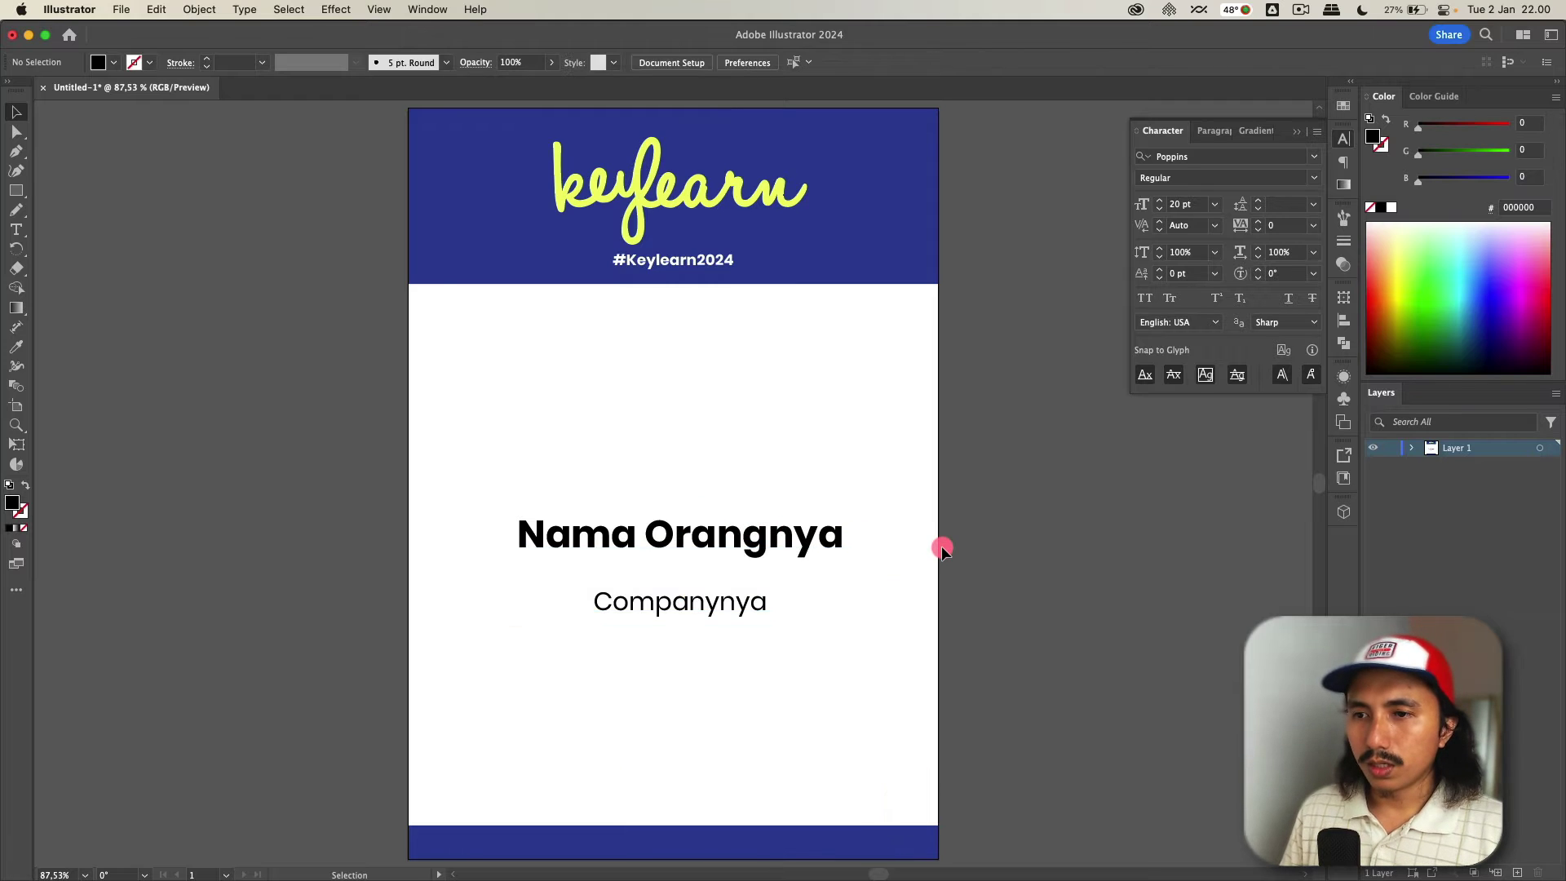
scroll(942, 546, down, 2)
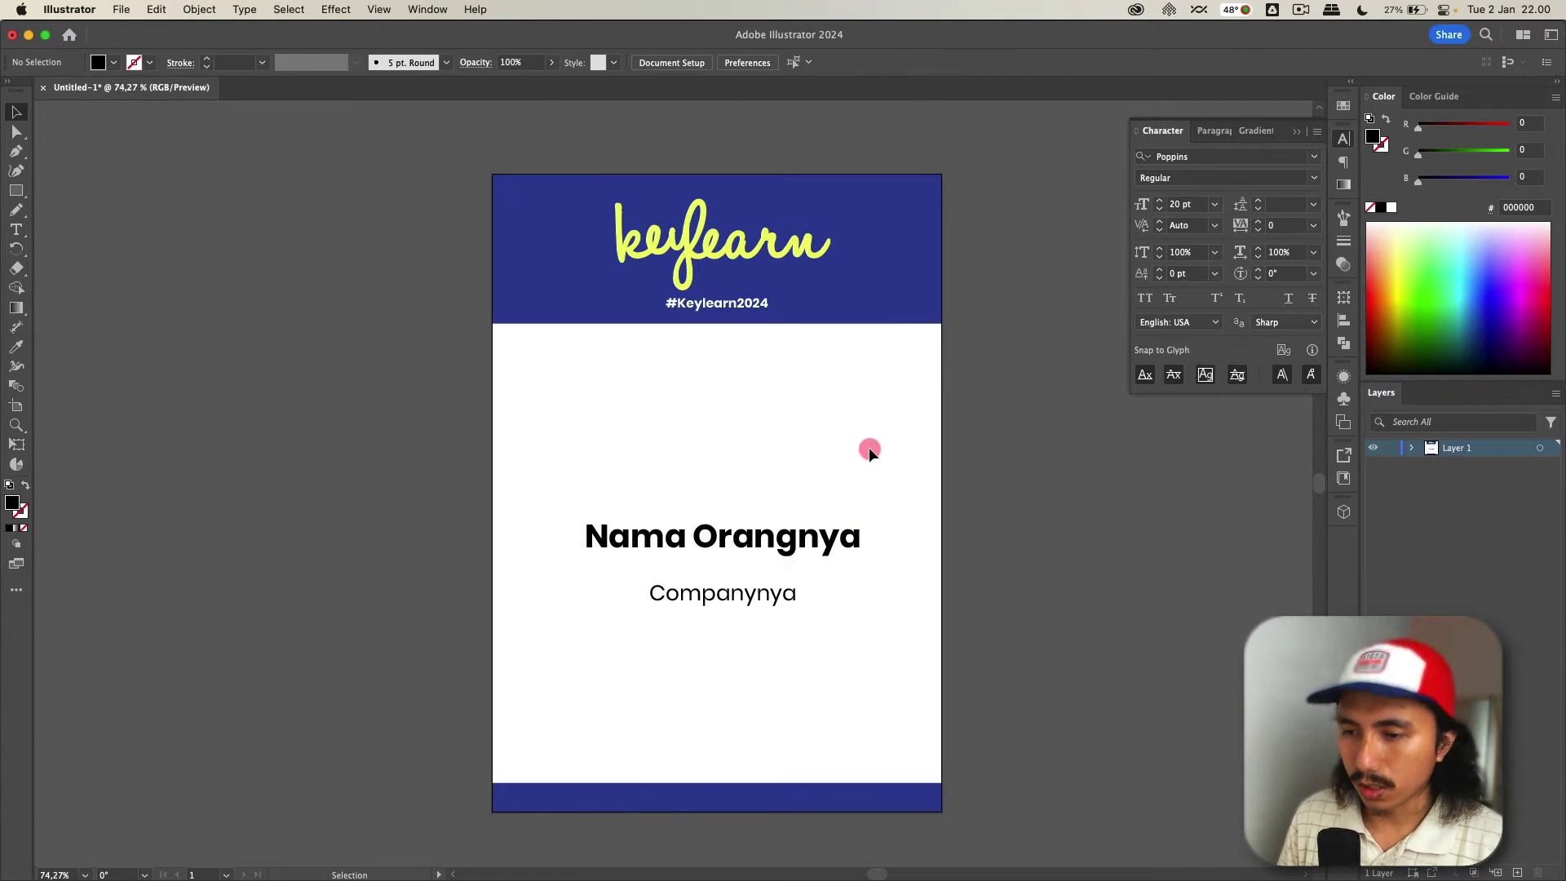
drag(886, 447, 604, 710)
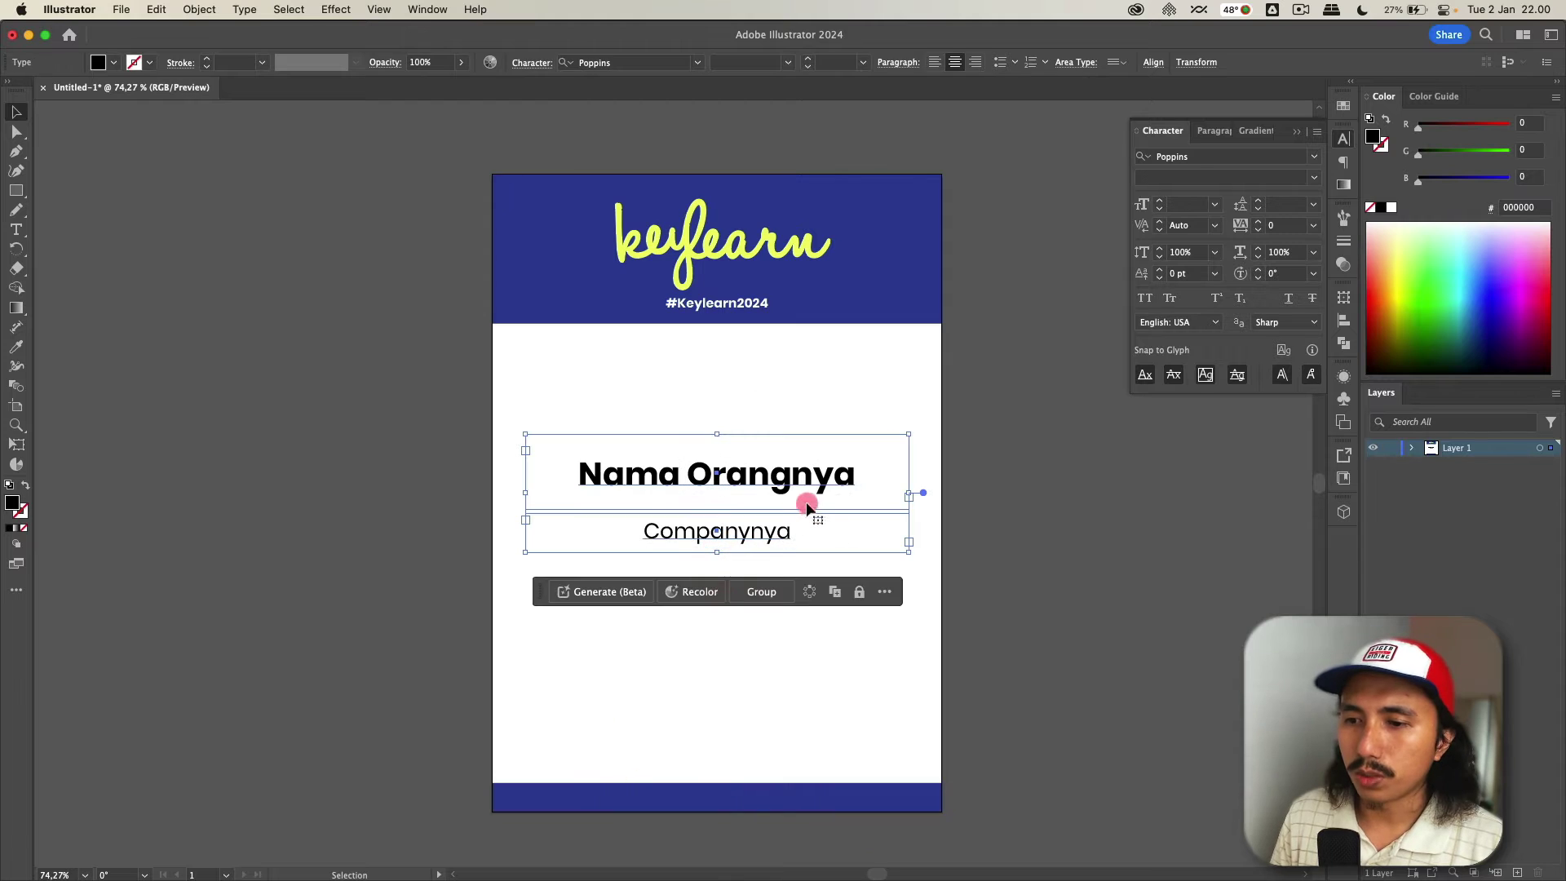
drag(808, 490, 807, 627)
- Draw a black rectangle across the badge width below the header, above the name lines
click(699, 514)
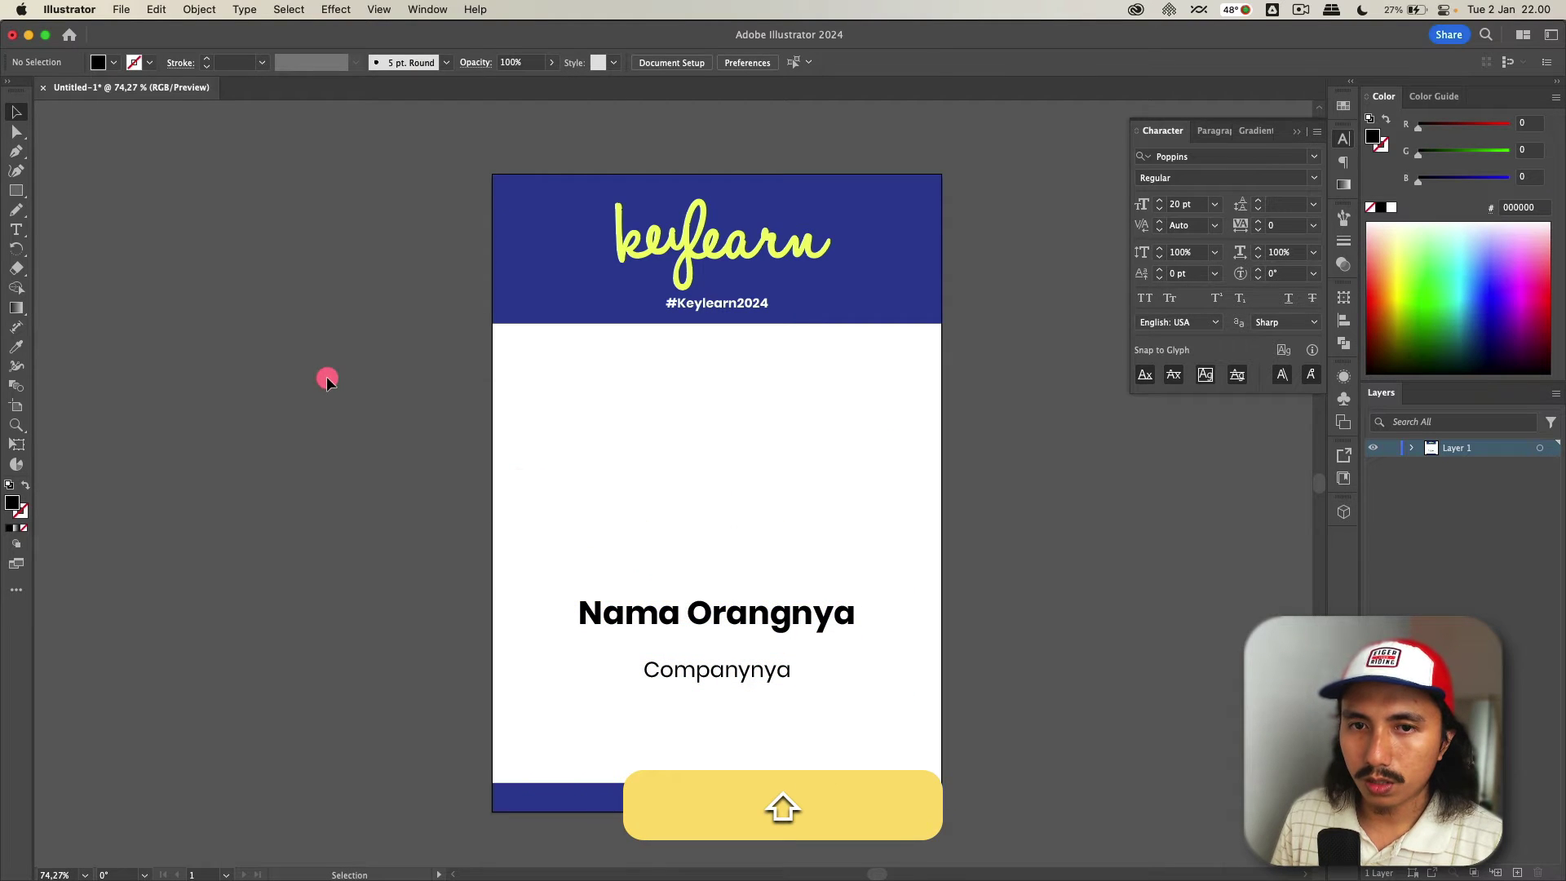
click(16, 196)
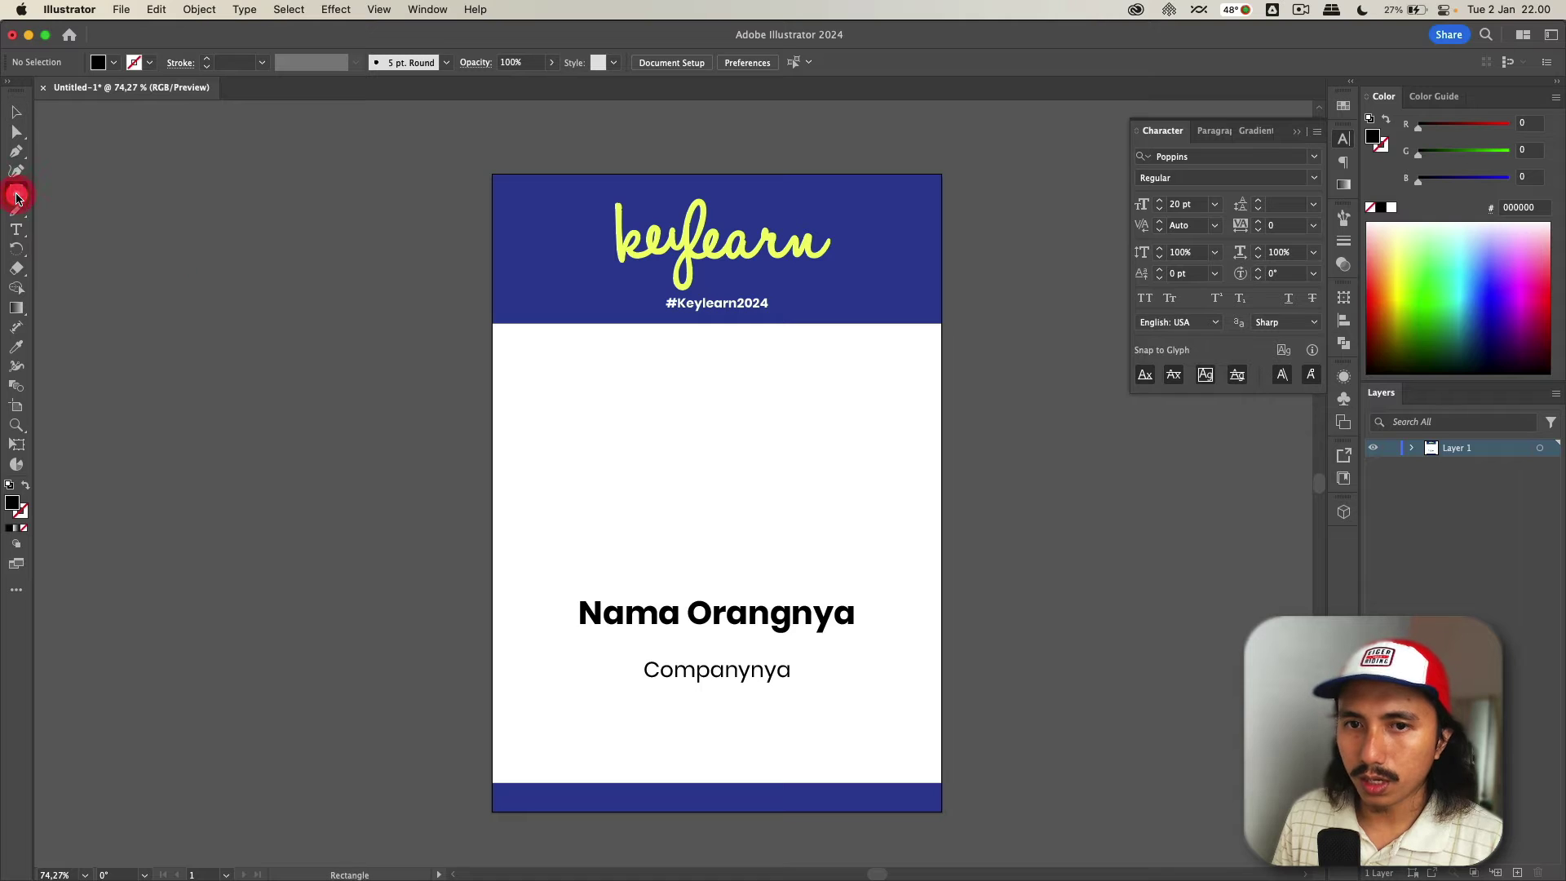
drag(492, 324, 523, 340)
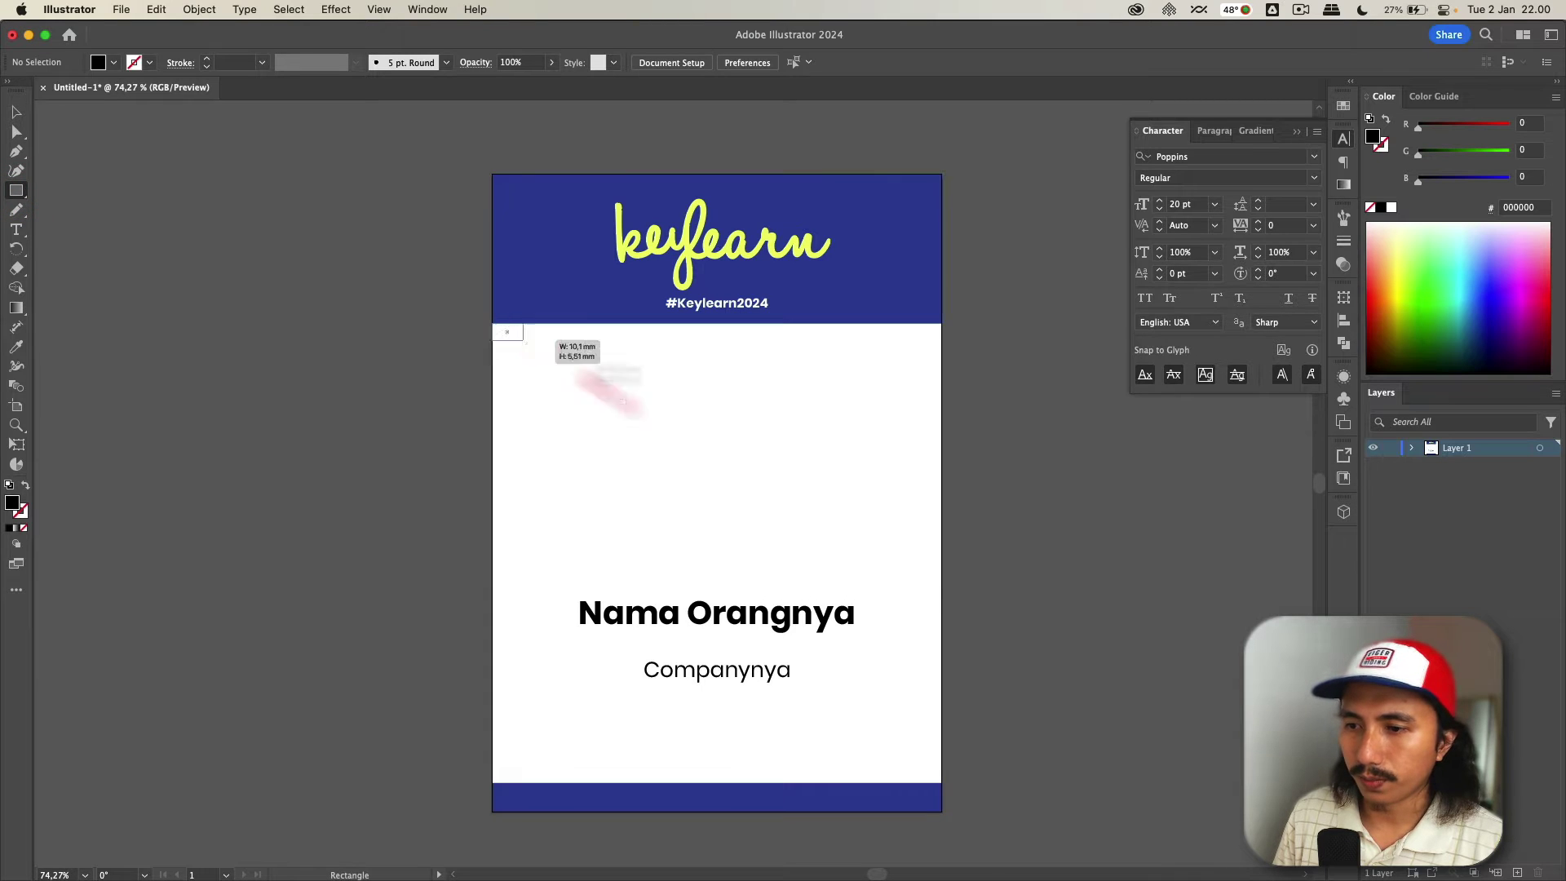
drag(622, 400, 943, 593)
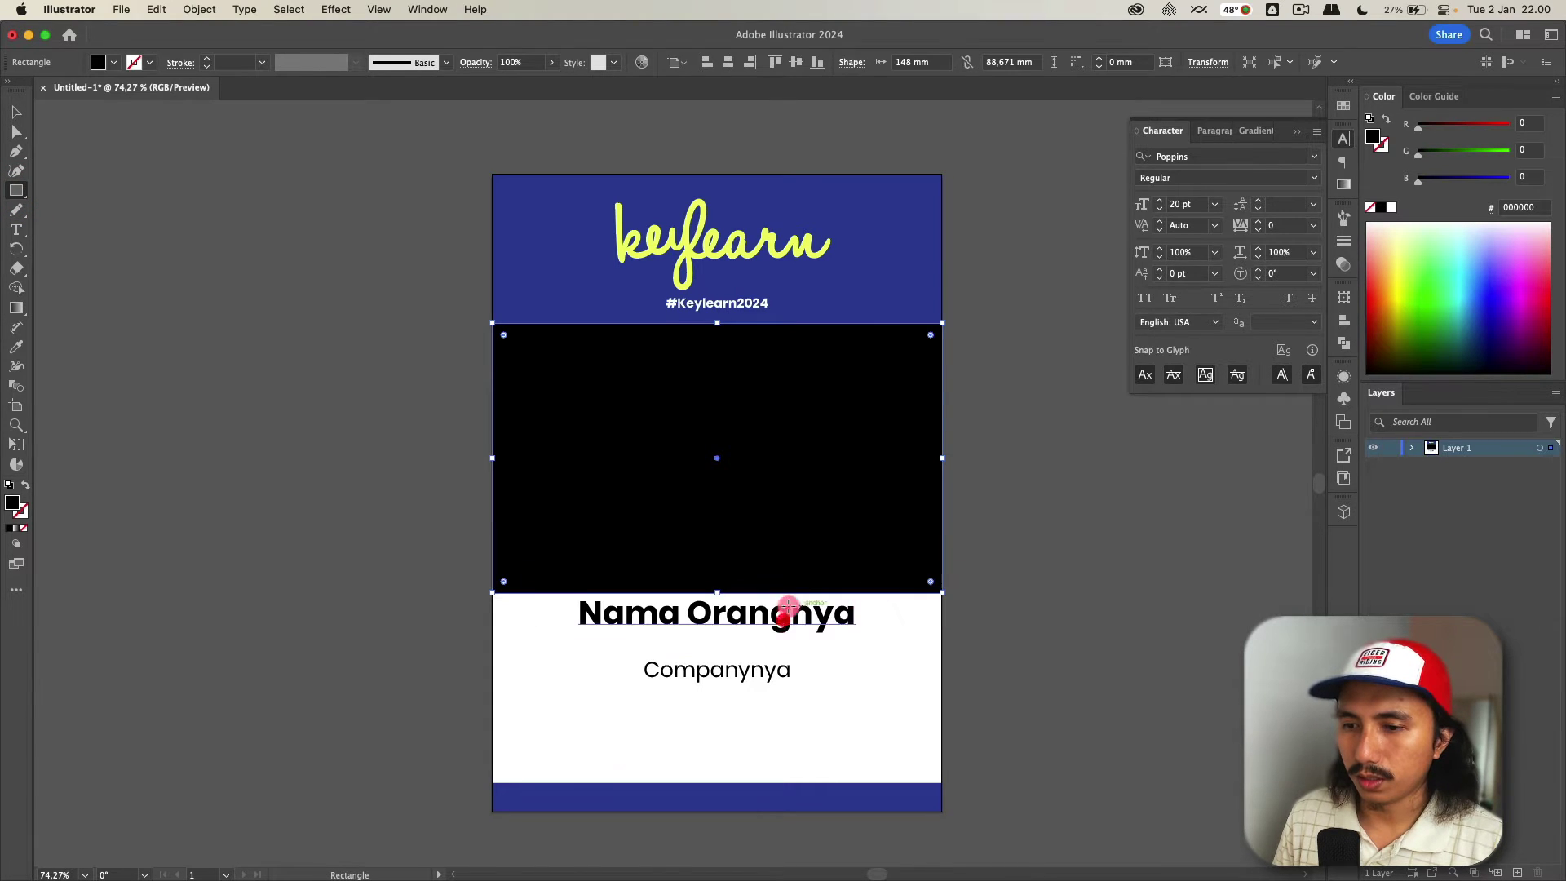
key(v)
shift+click(769, 664)
shift+click(793, 587)
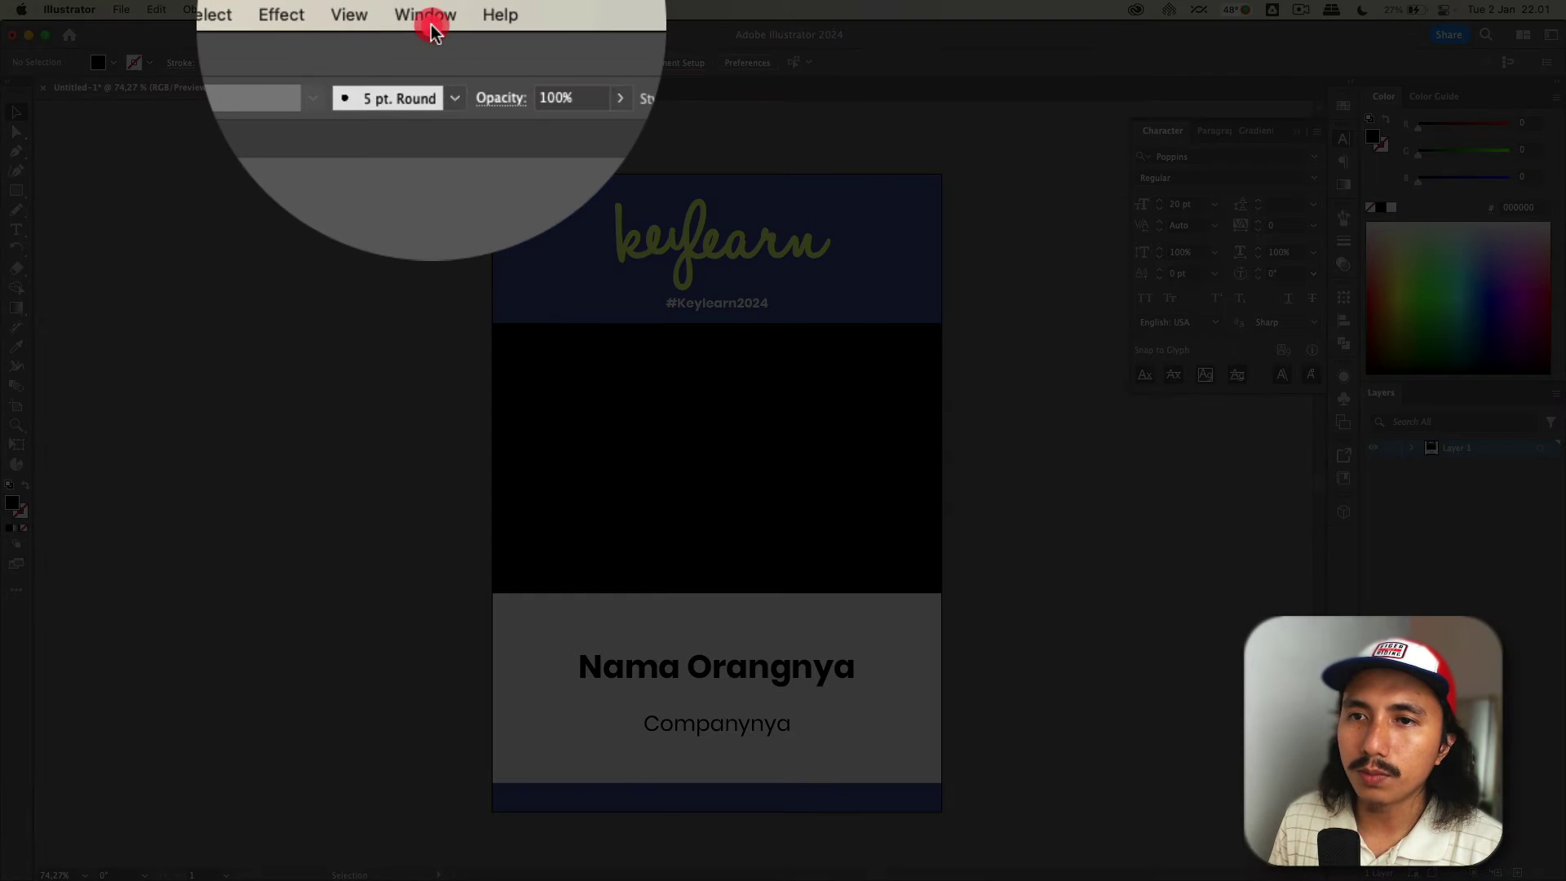
- Open the Variables panel and position it beside the artboard
click(429, 10)
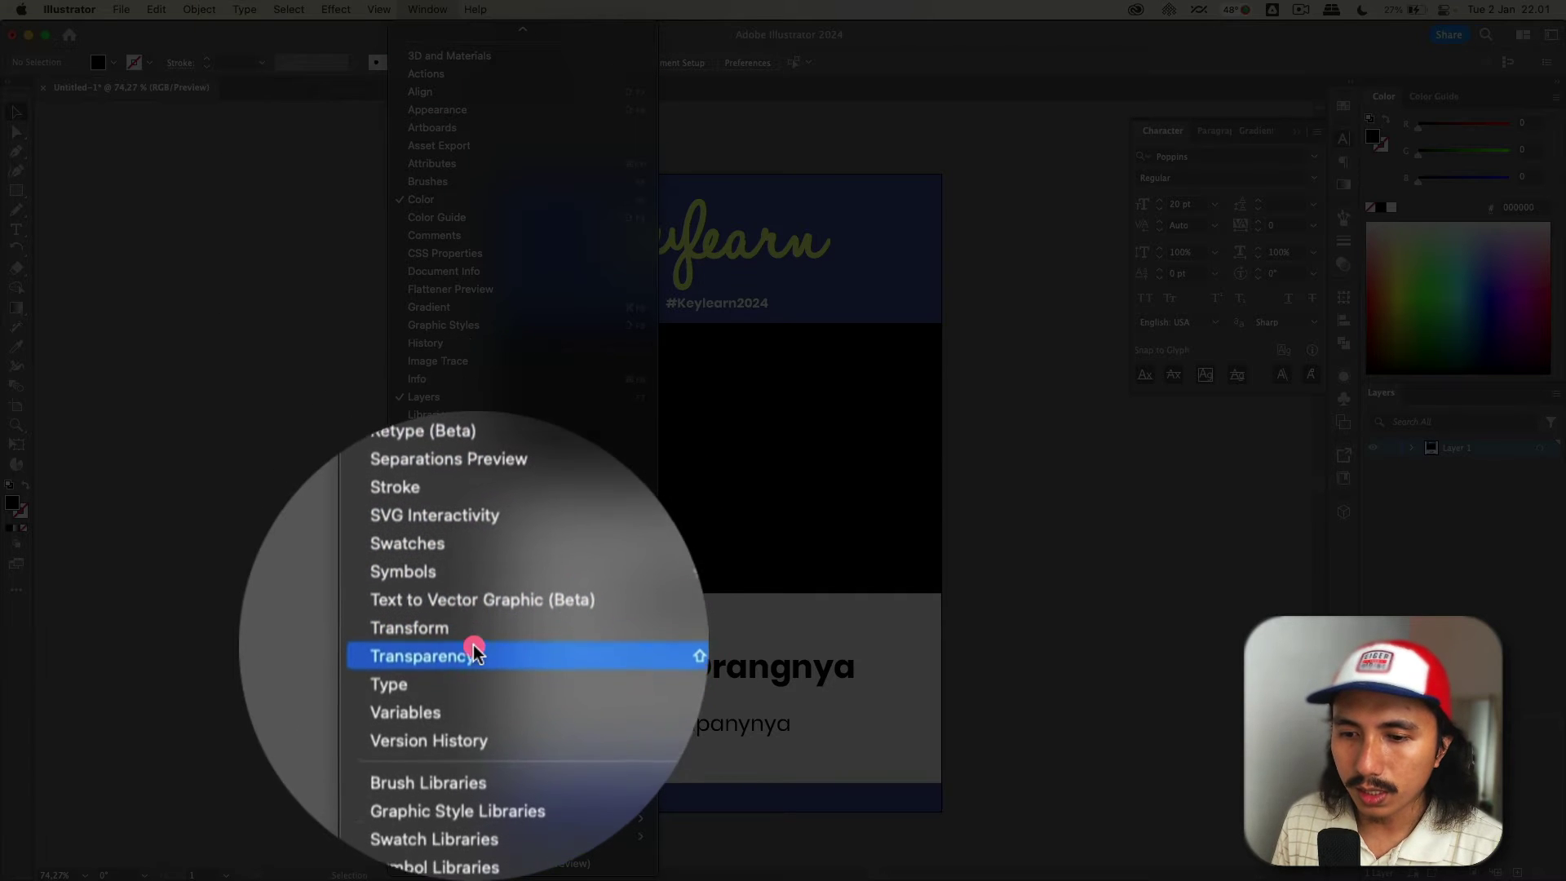
click(473, 657)
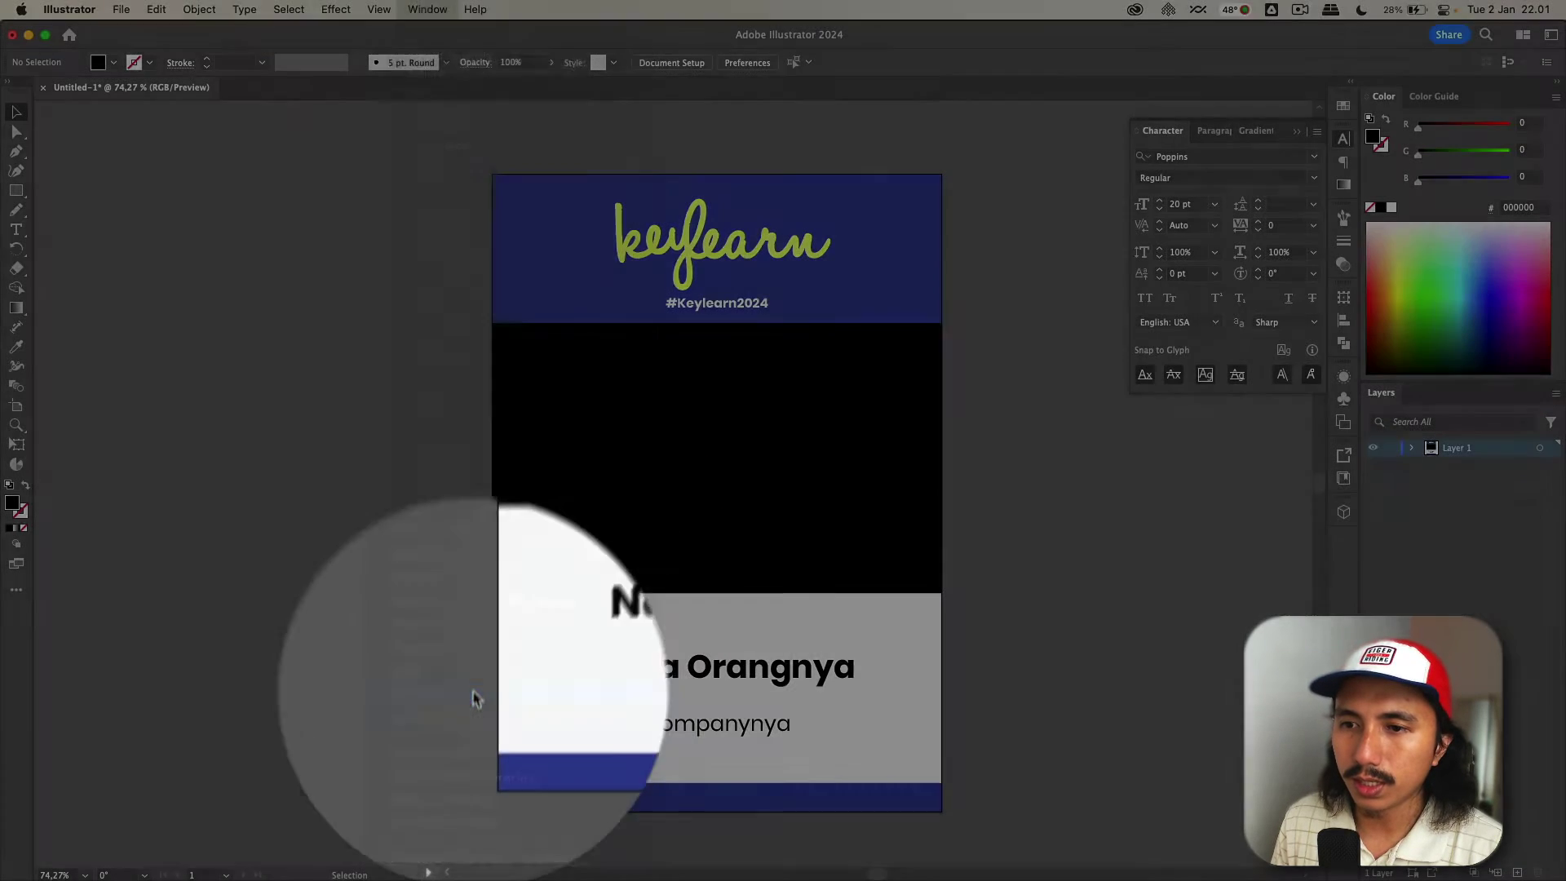
drag(477, 68, 1091, 195)
click(1296, 131)
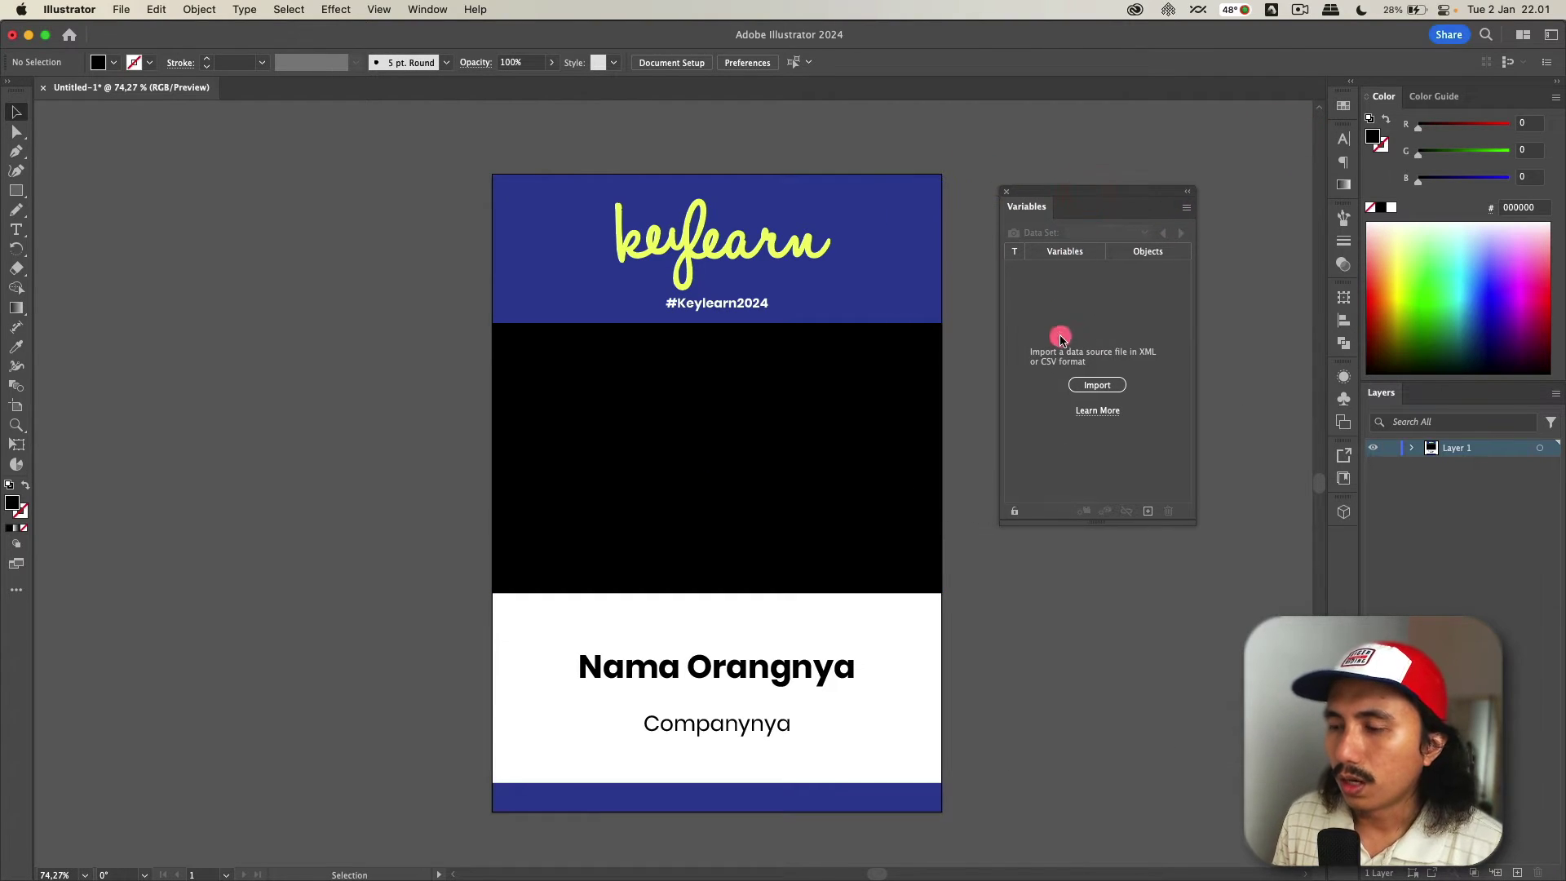
- Import 'Nama Peserta - Sheet1.csv' to create the Nama and Company variables
click(1075, 384)
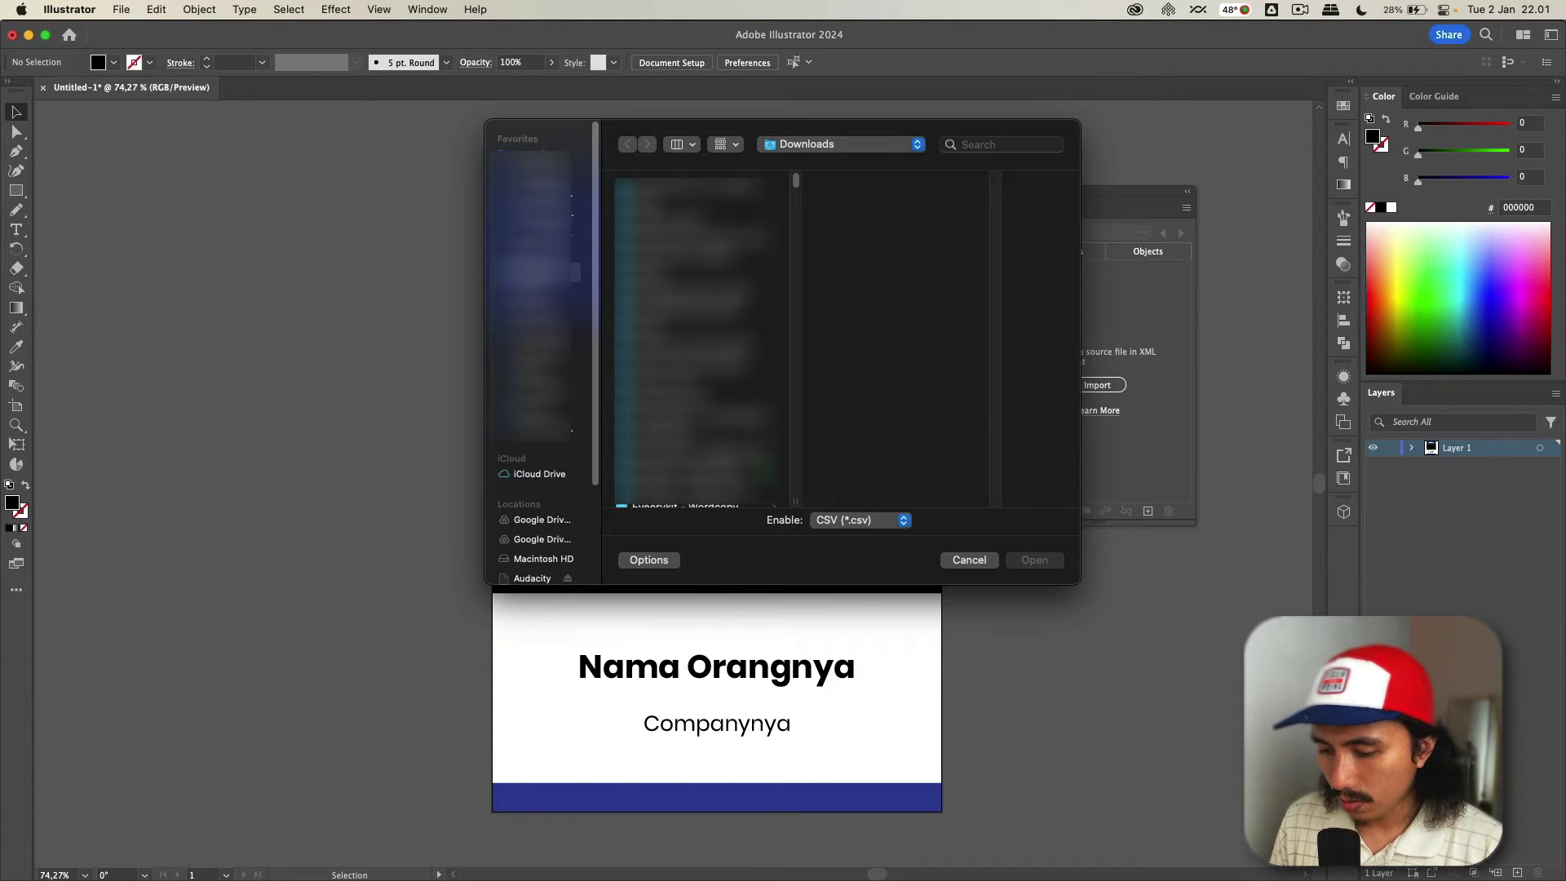
key(super+Tab)
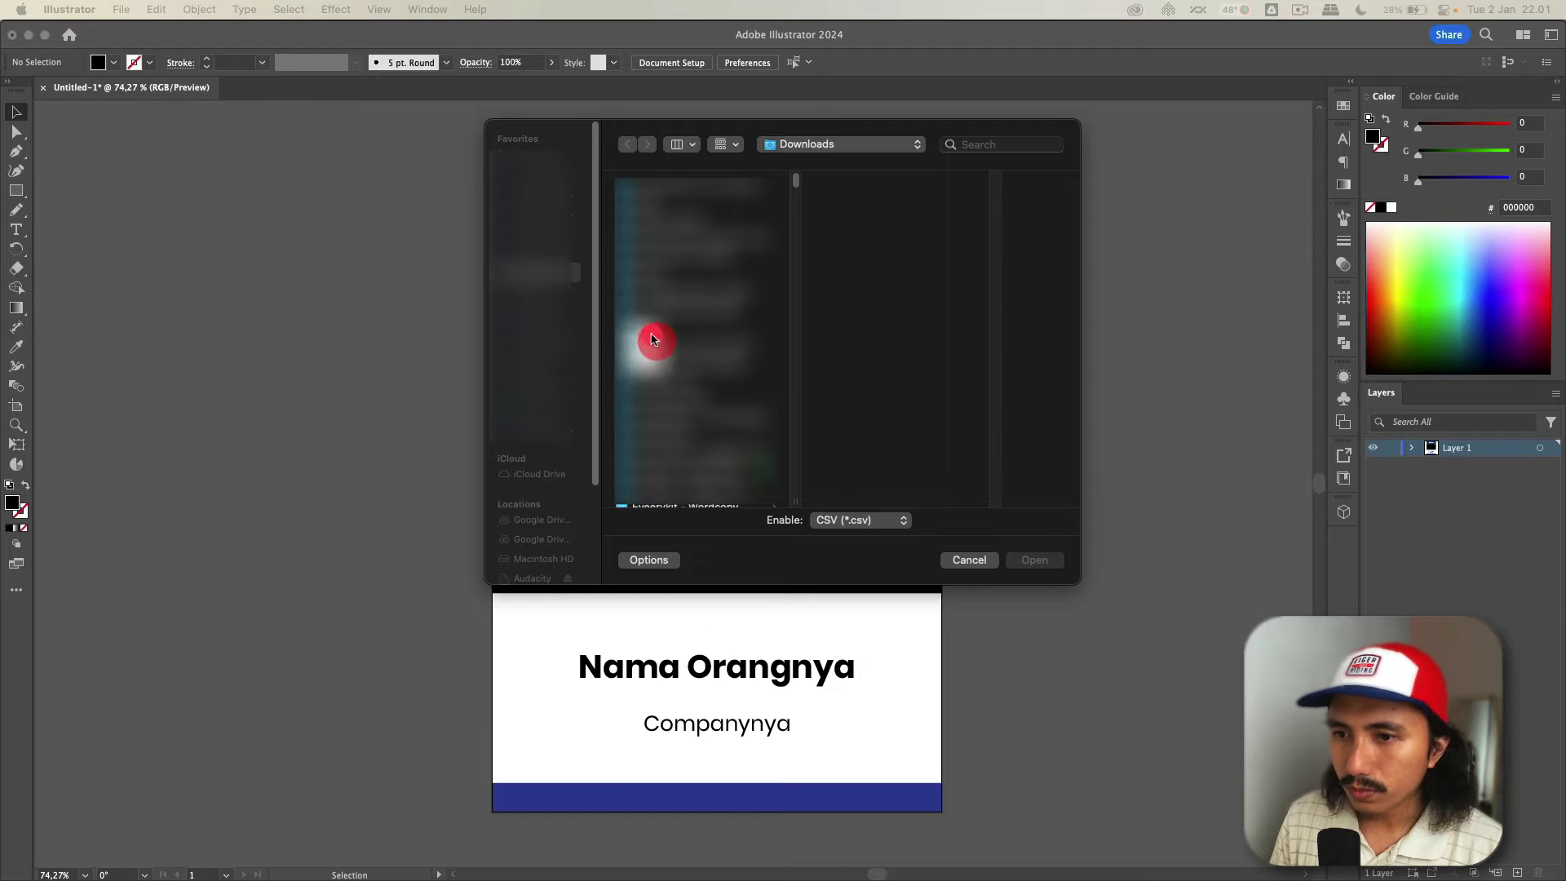
click(647, 339)
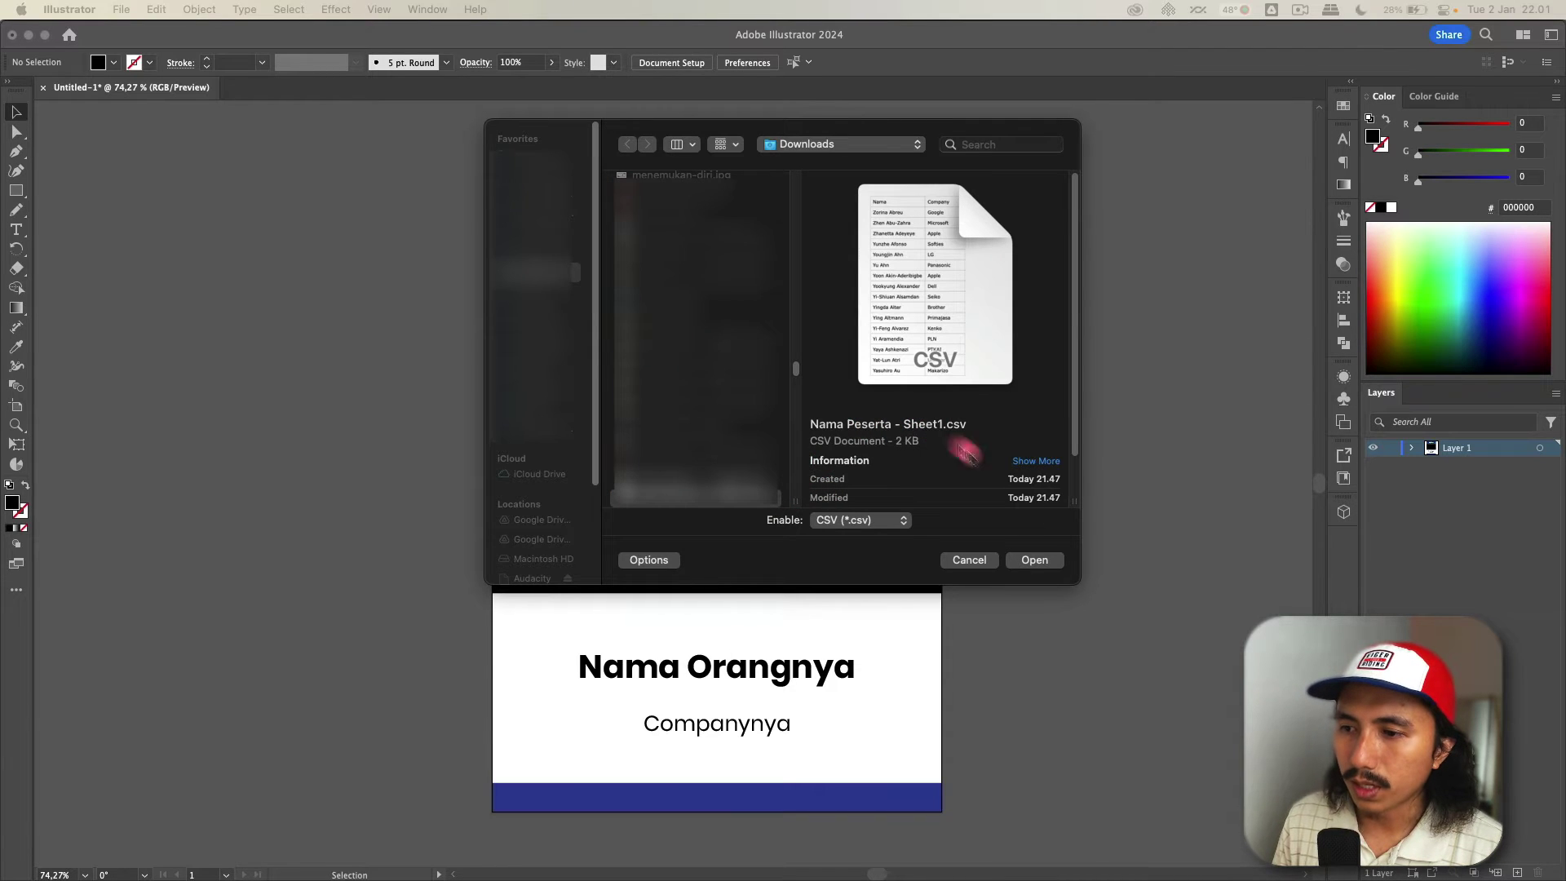
click(1047, 561)
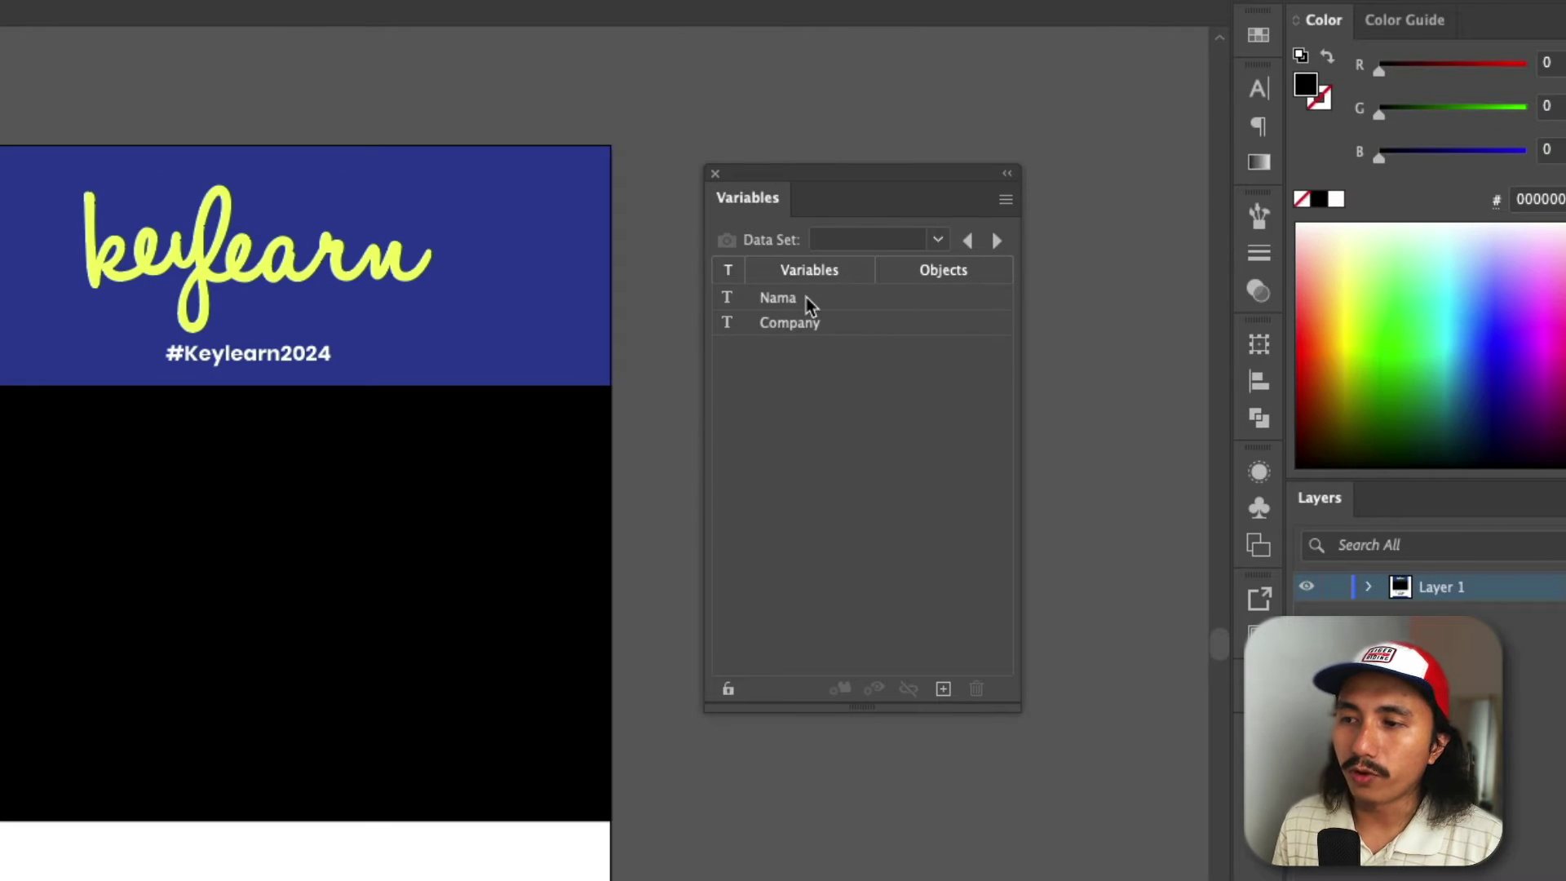
click(819, 299)
click(826, 322)
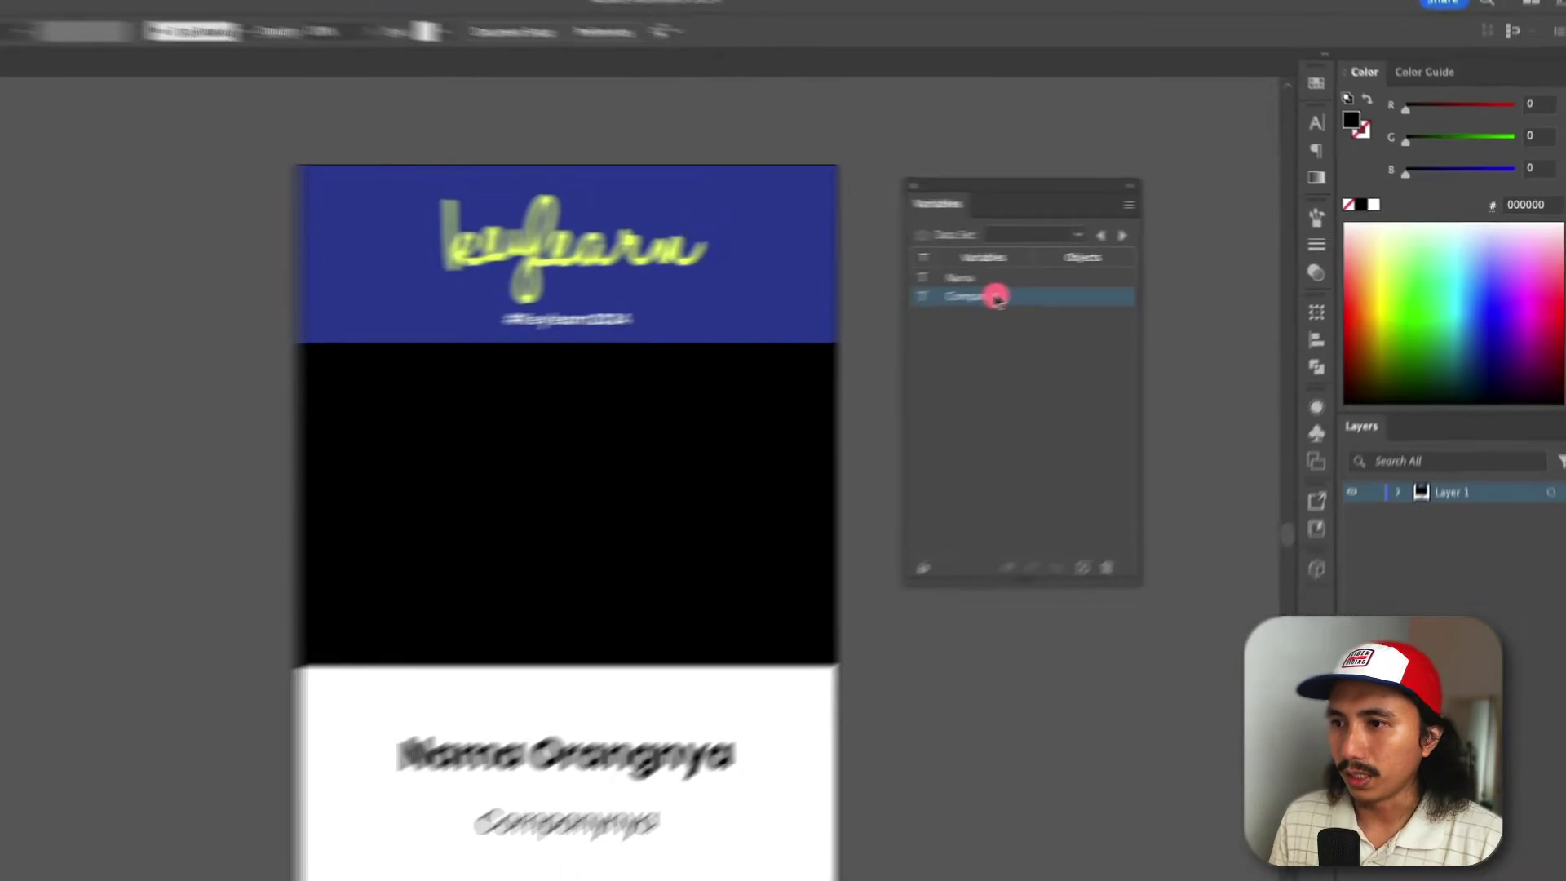
key(super+Tab)
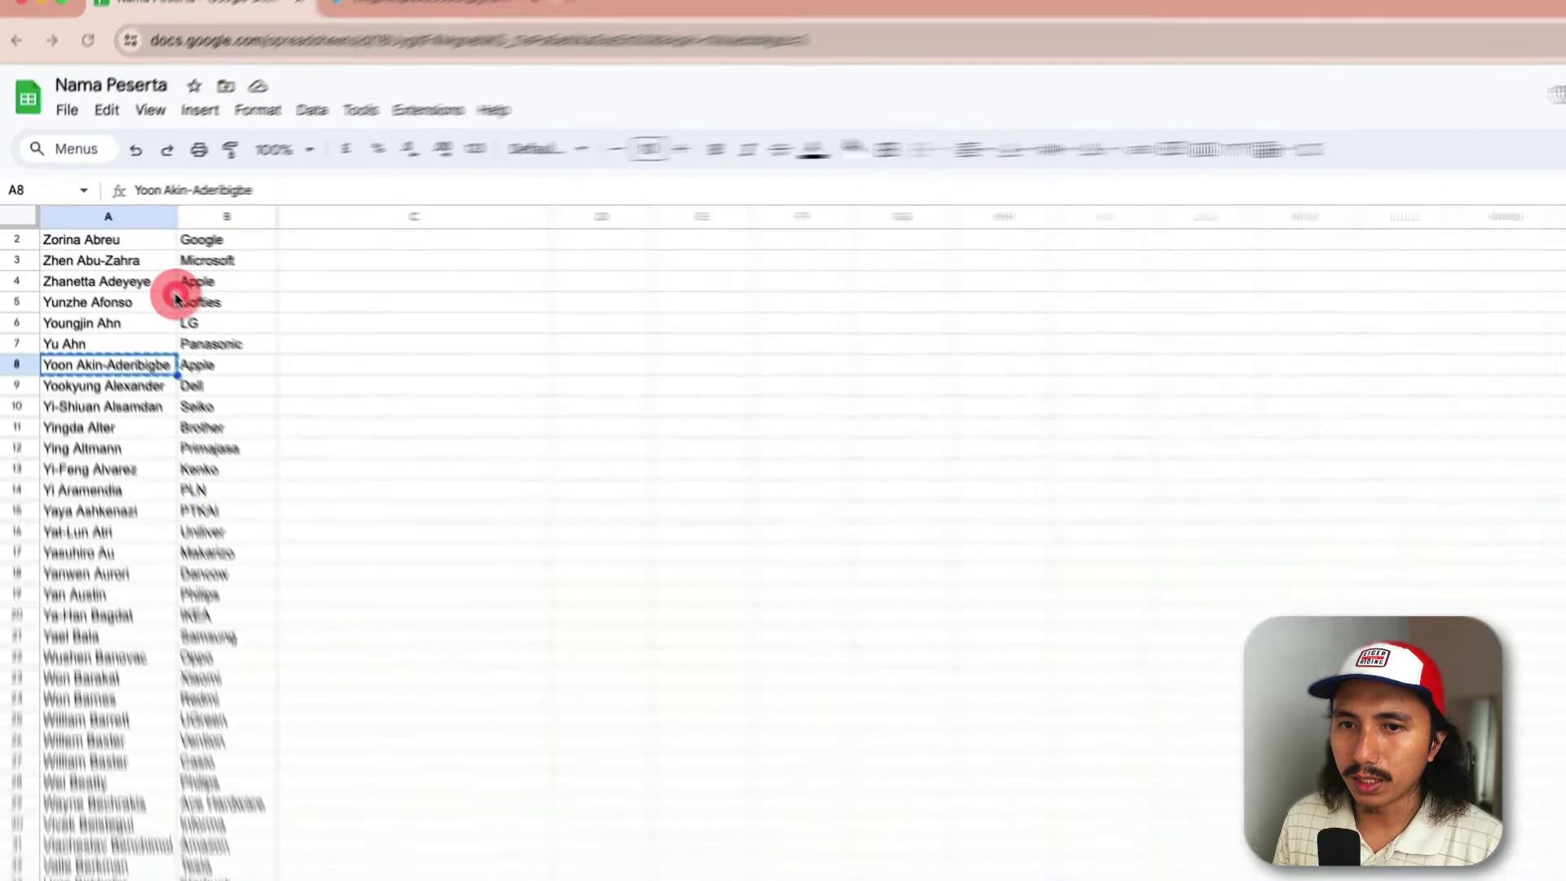
click(126, 246)
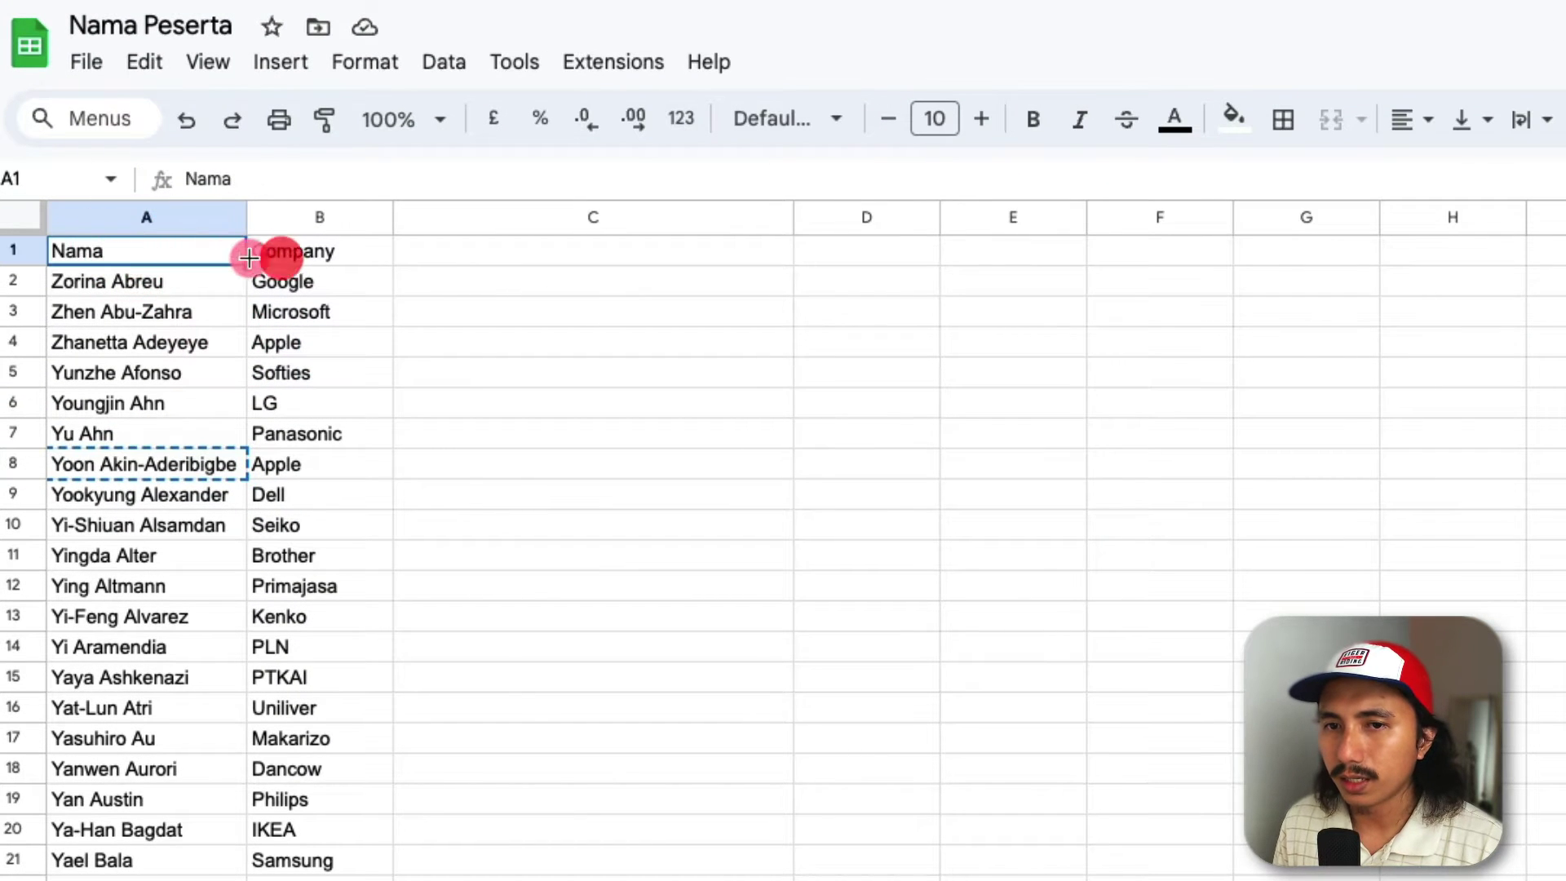
click(260, 257)
click(188, 261)
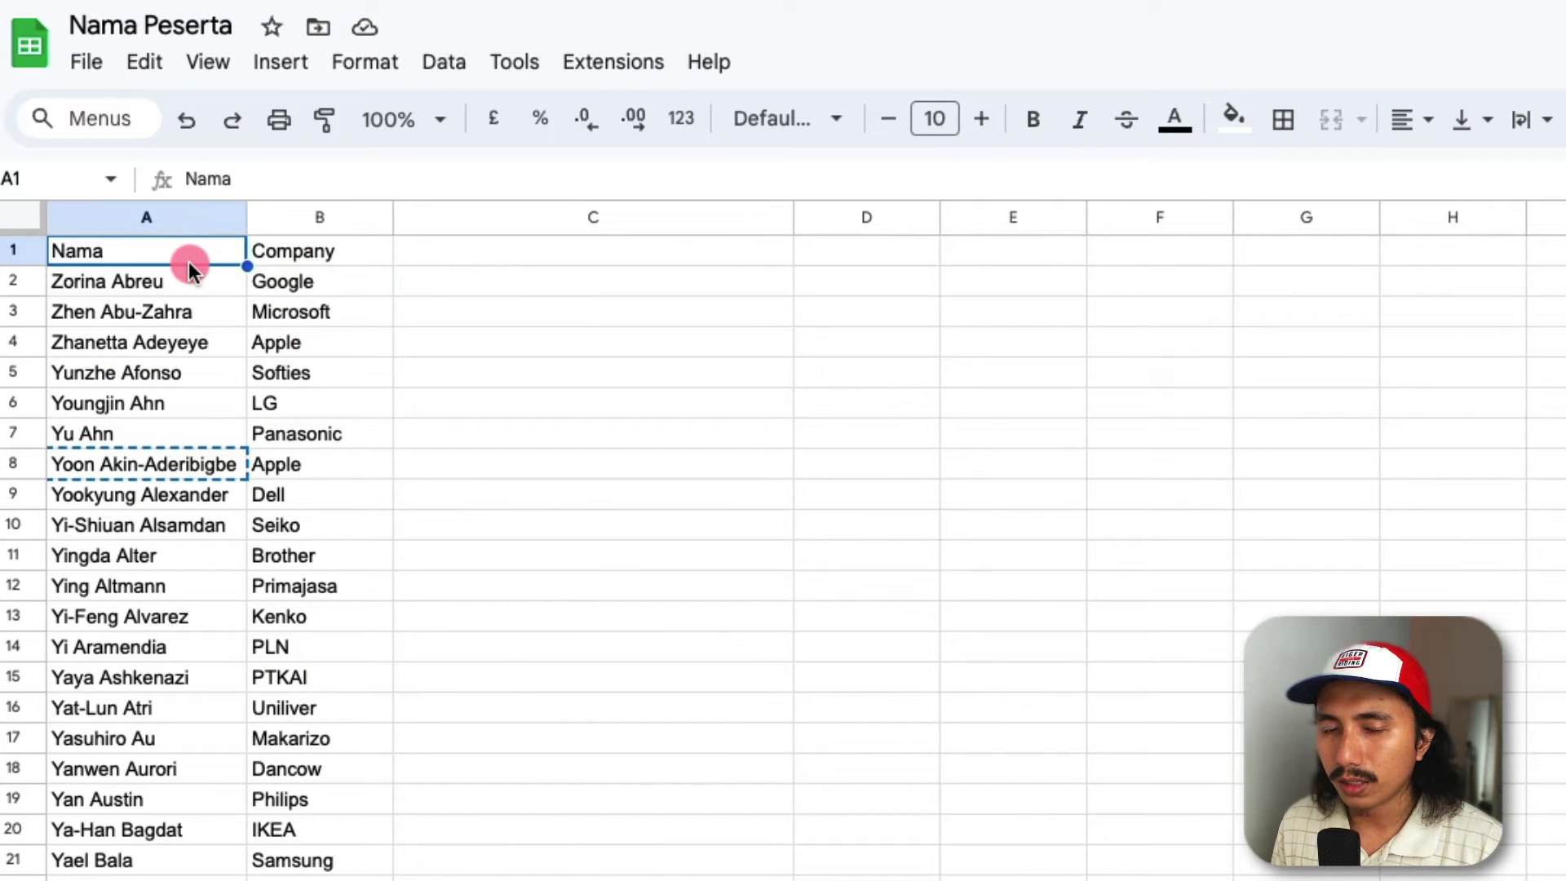
click(297, 261)
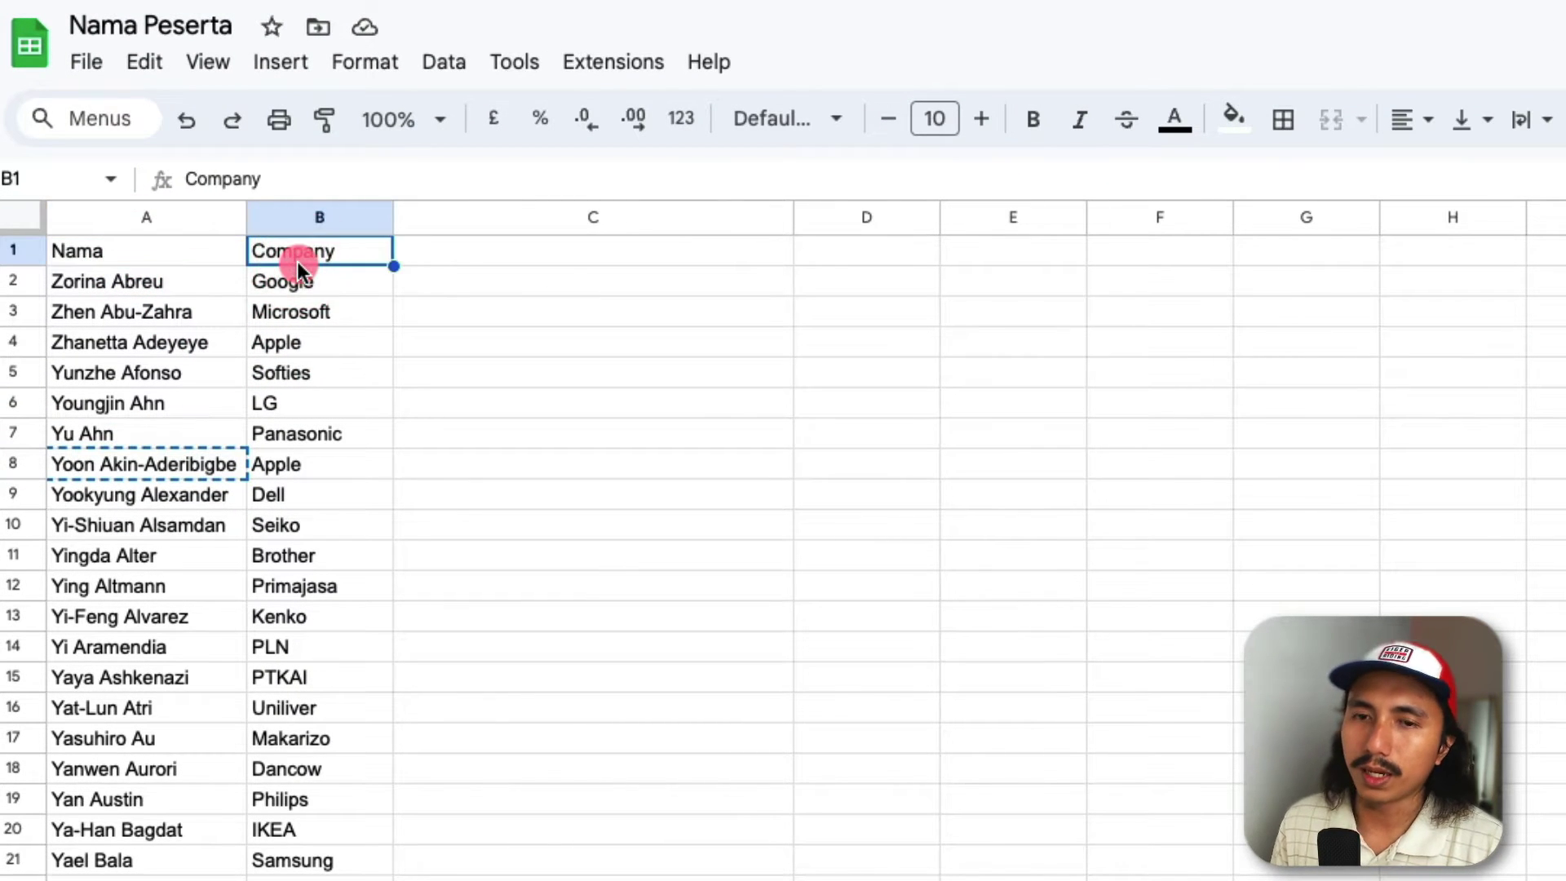
click(202, 281)
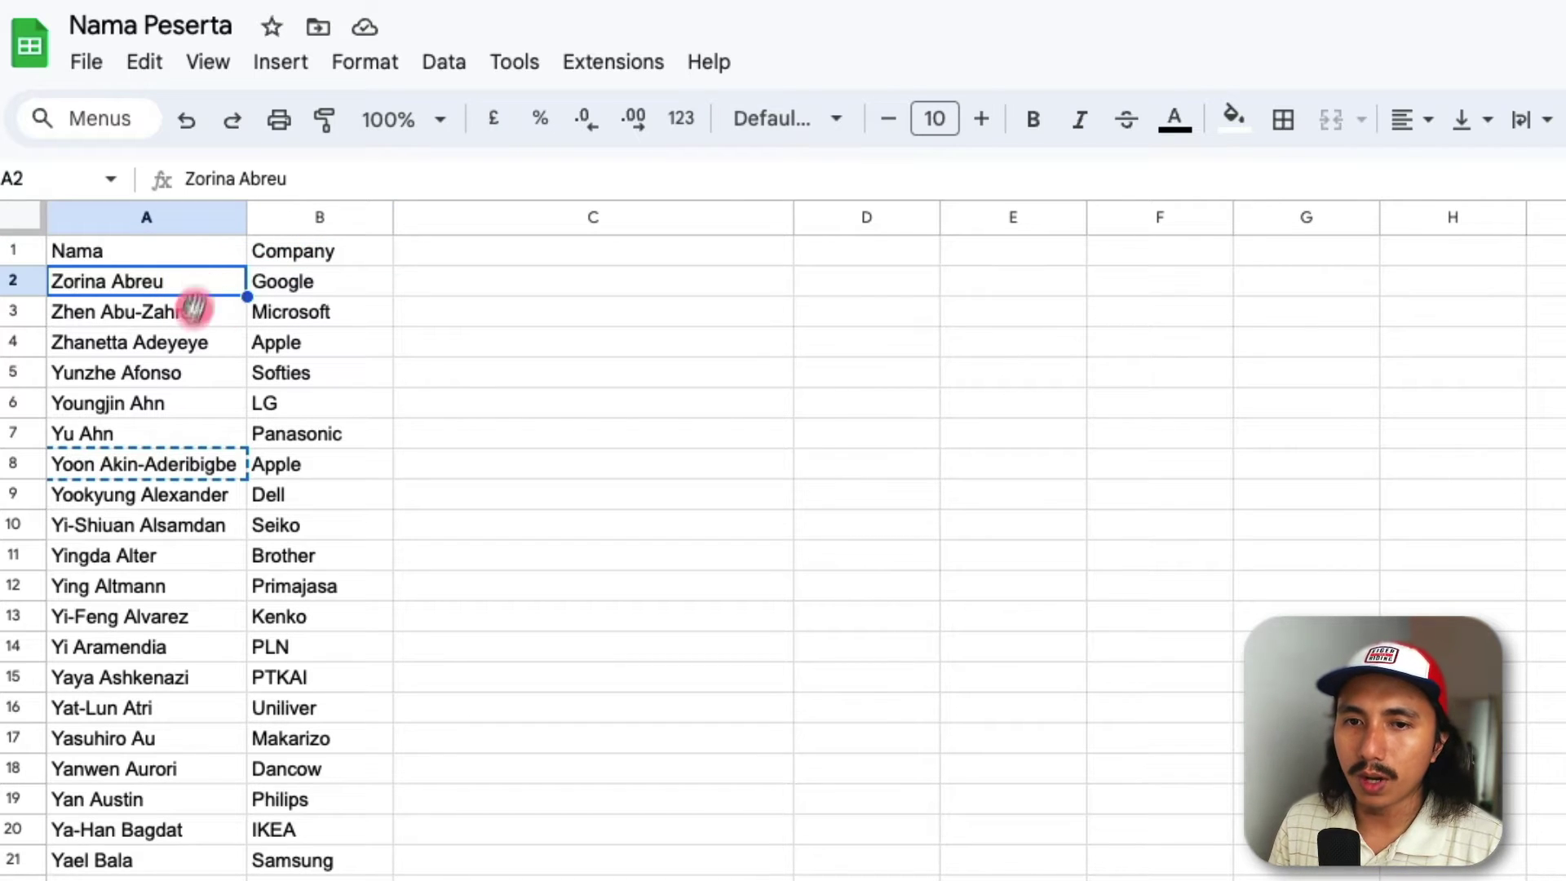
click(193, 251)
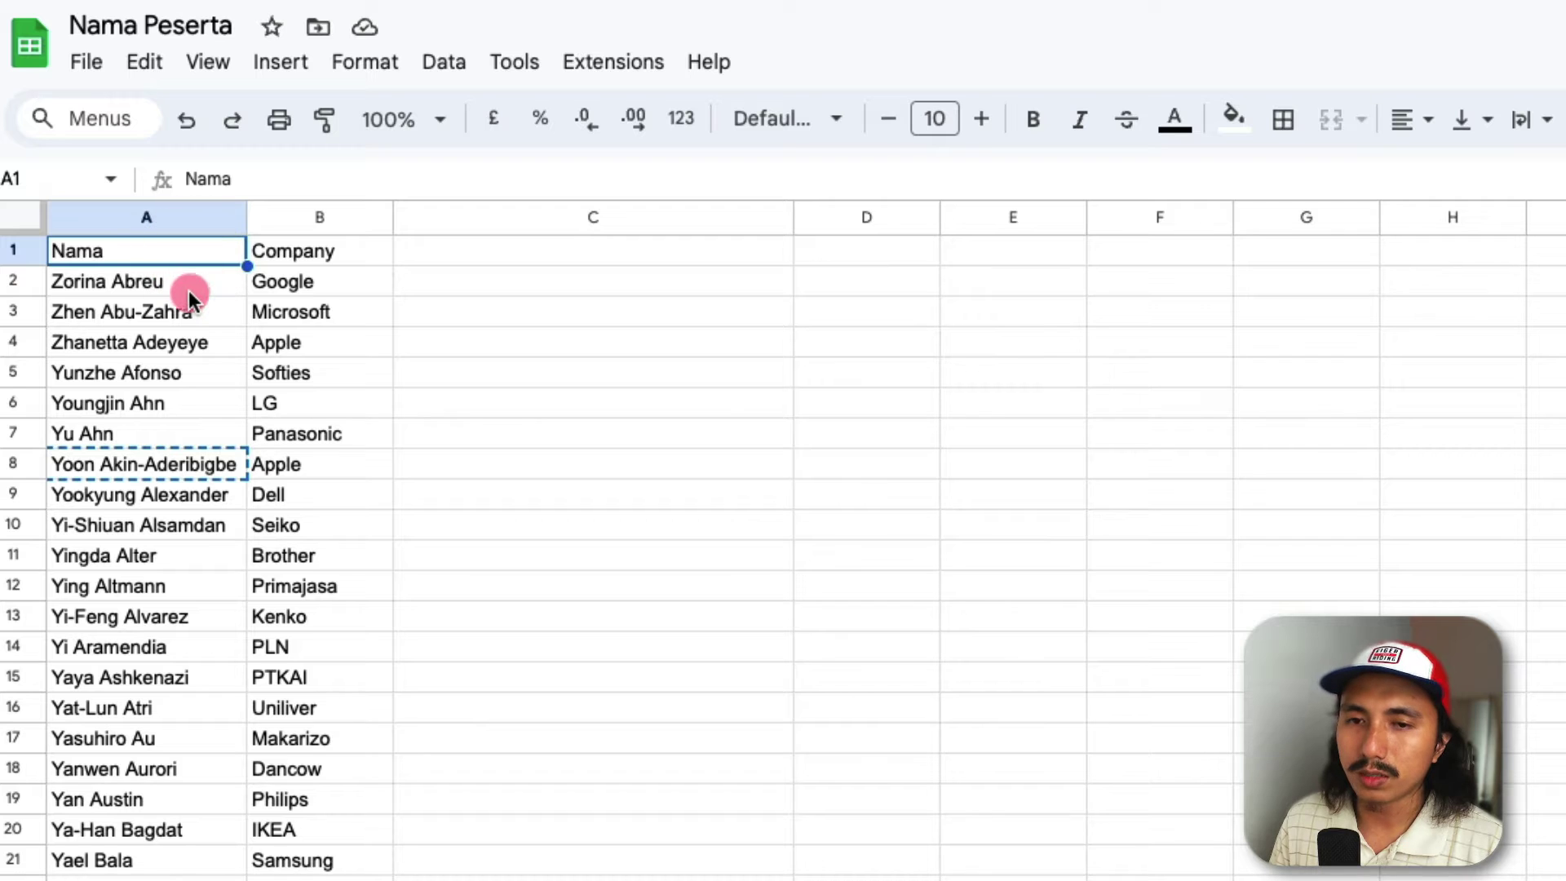
click(269, 260)
click(290, 281)
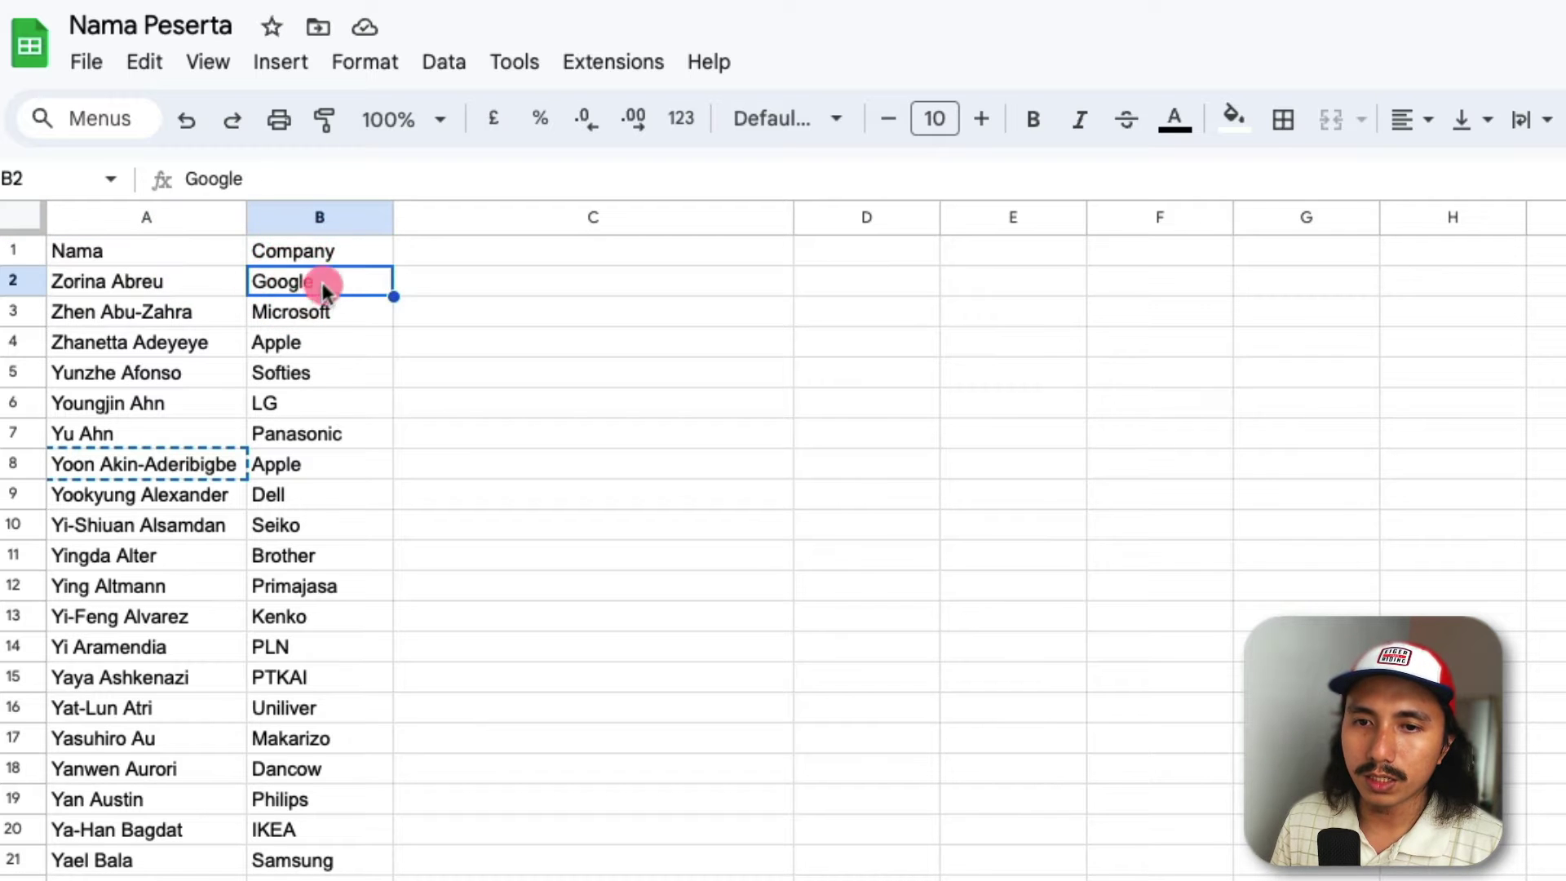
click(350, 253)
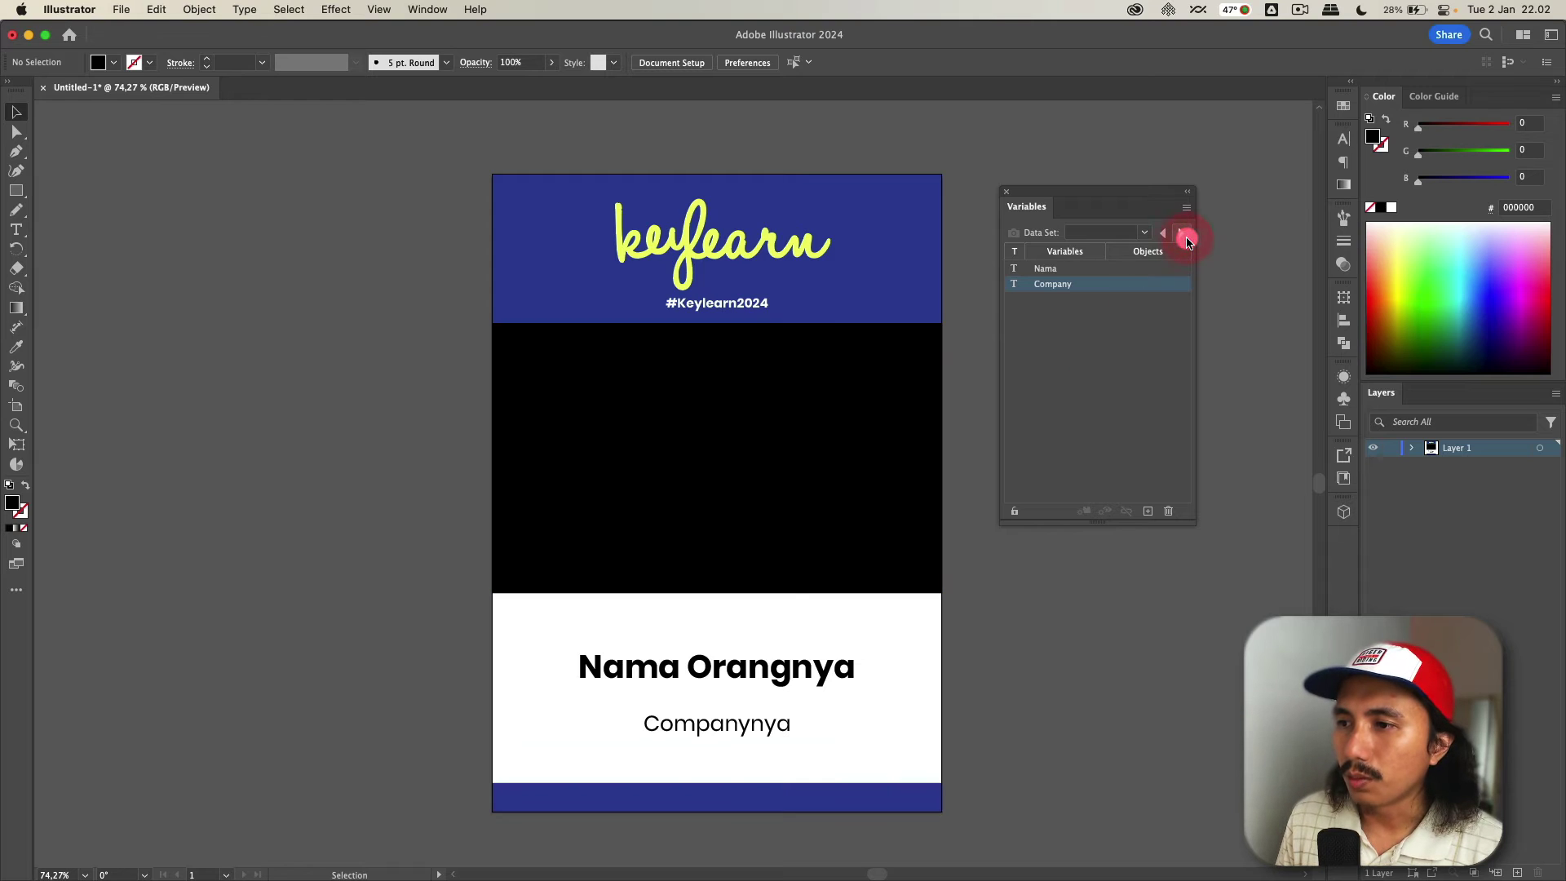
- Switch the Variables panel to Data Set 48
click(1150, 233)
scroll(1094, 391, down, 10)
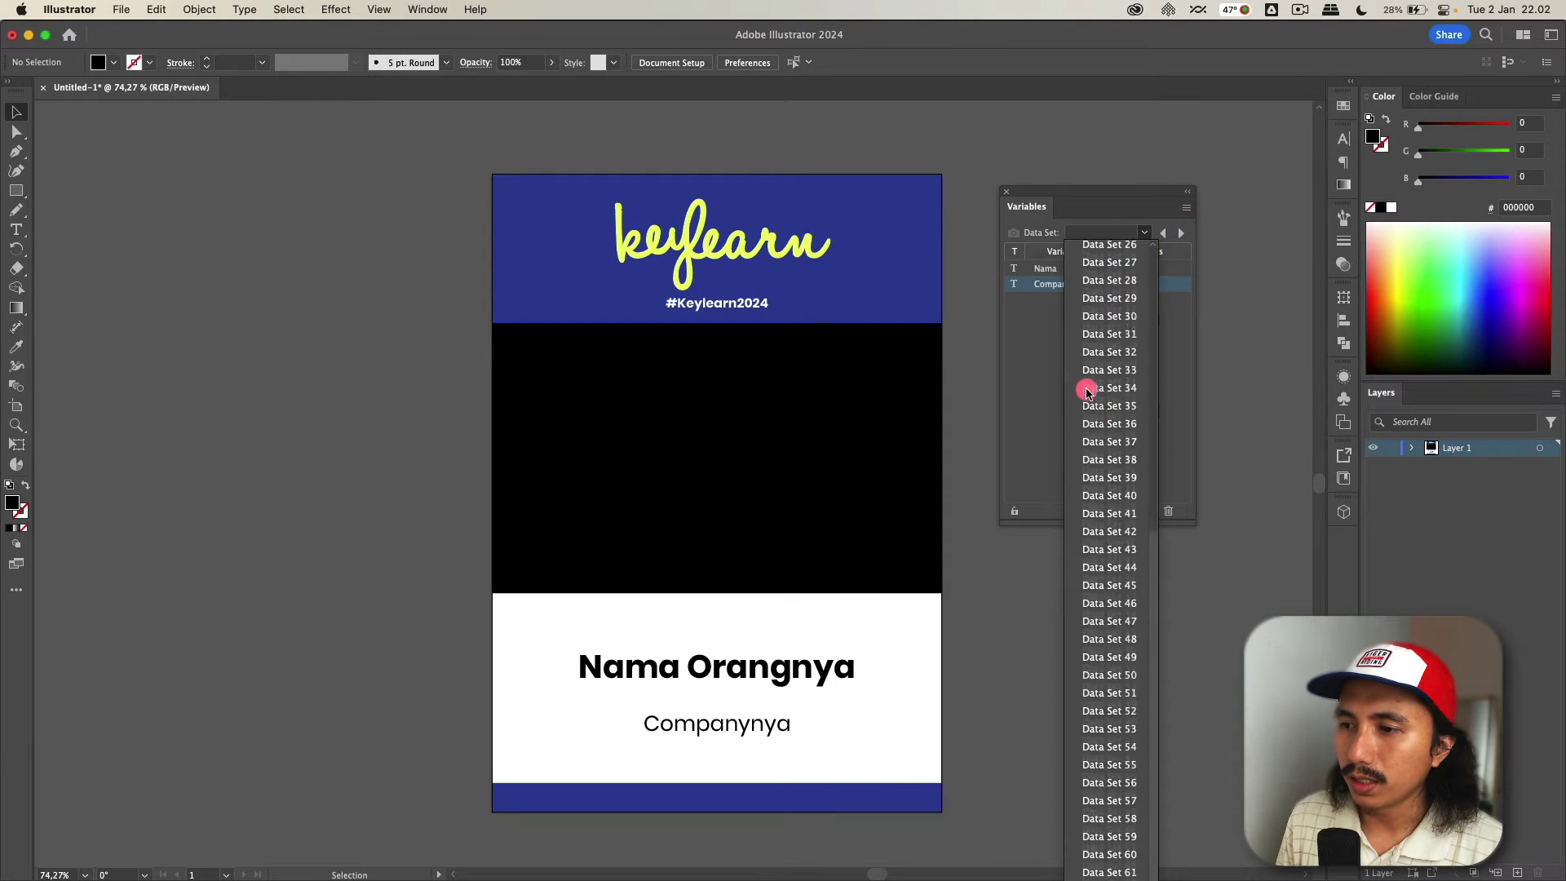
click(1109, 436)
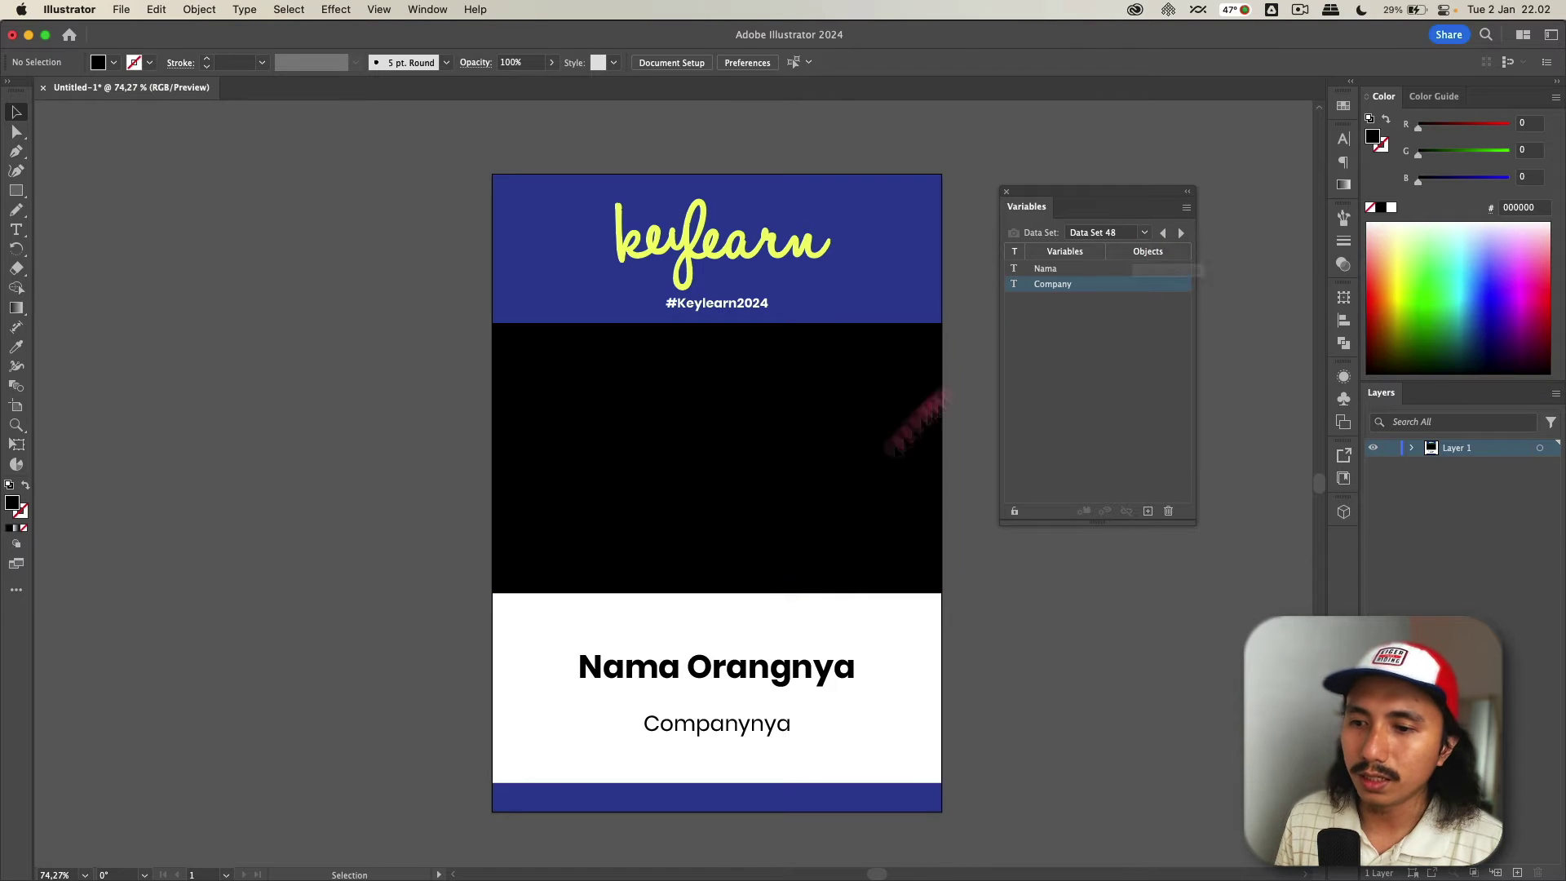
click(1145, 237)
click(786, 684)
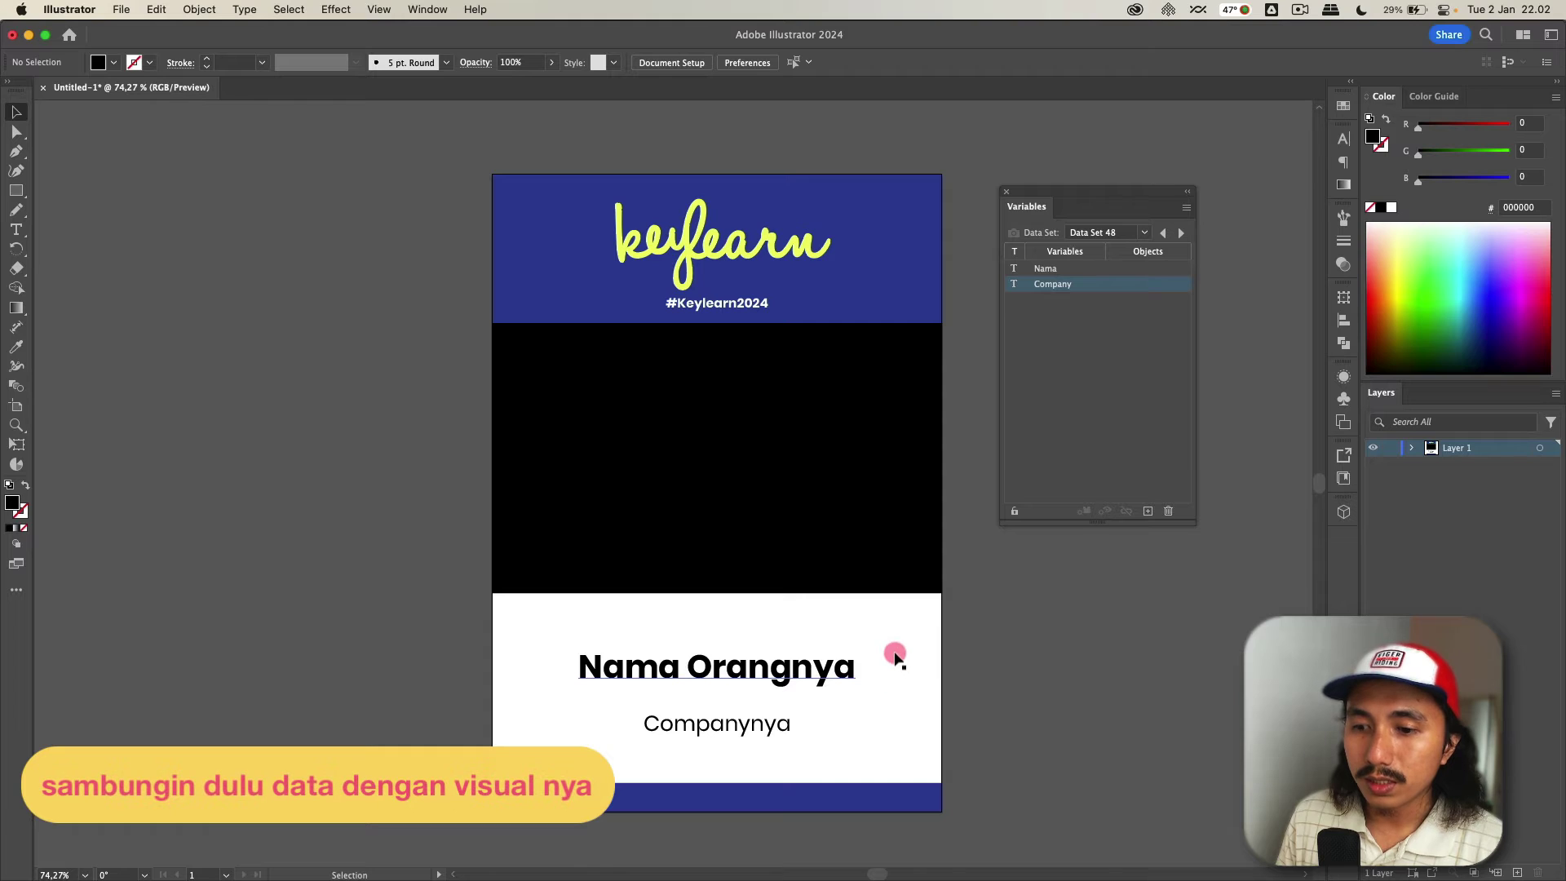
drag(872, 660, 712, 678)
key(super+z)
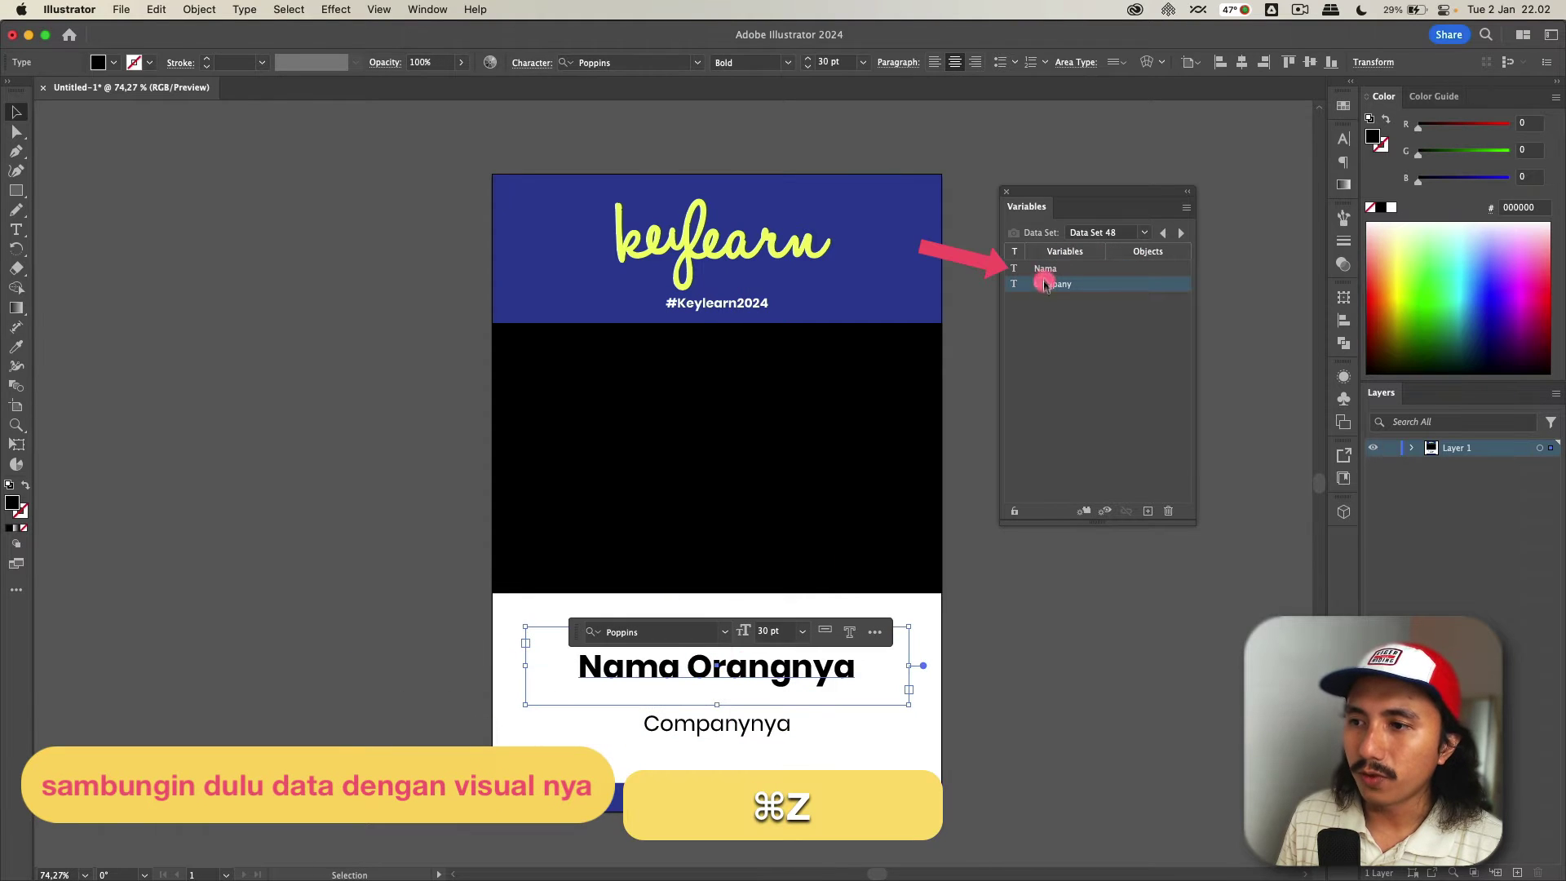
- Make the 'Nama Orangnya' text dynamic, bound to the Nama variable
click(1069, 287)
click(1067, 341)
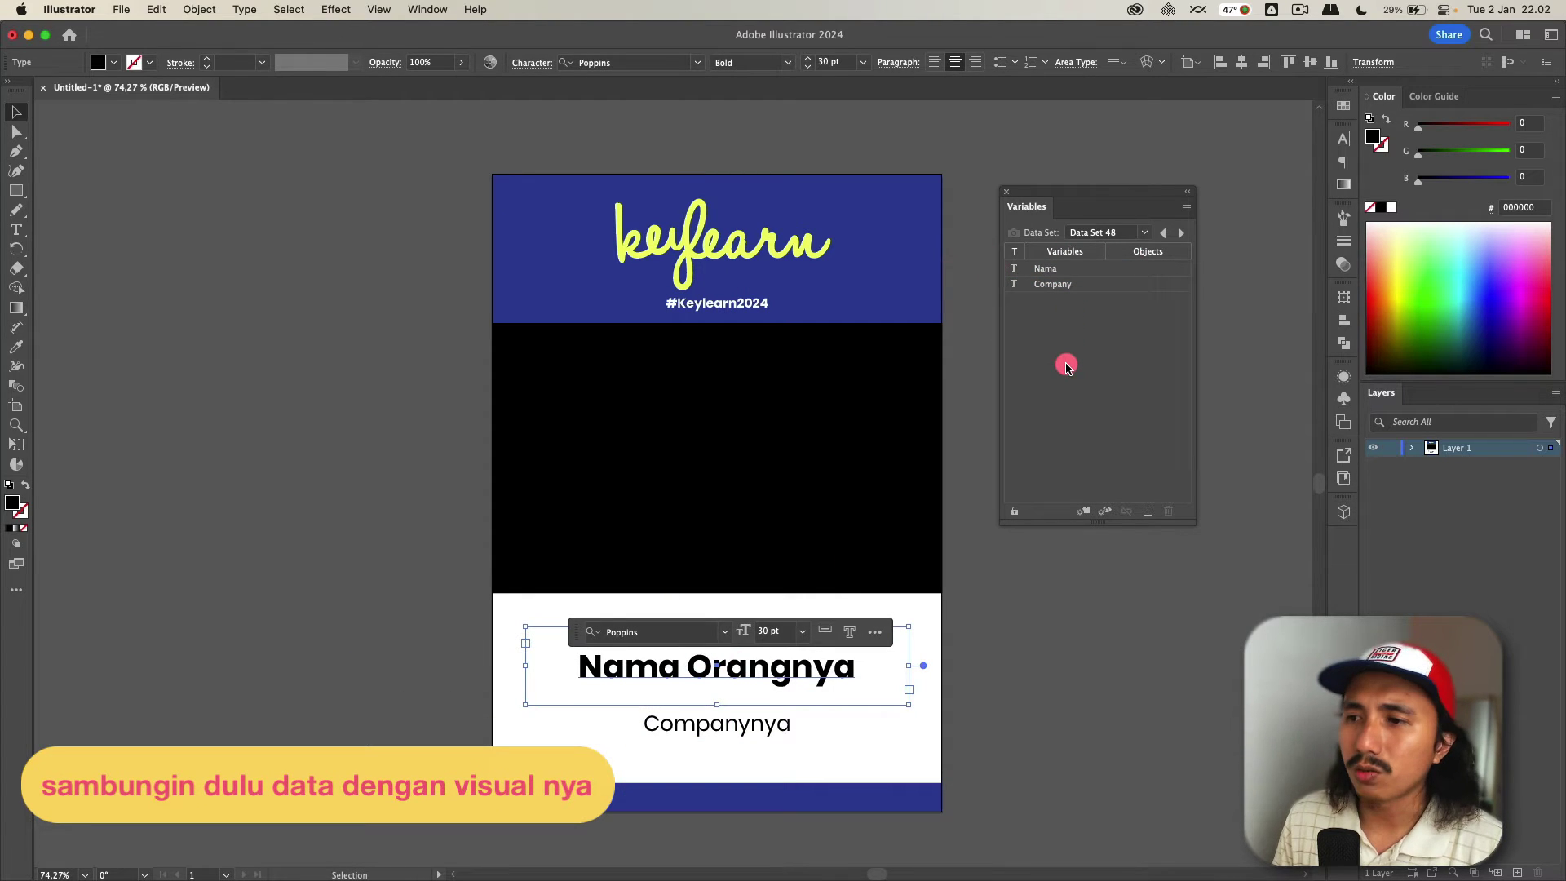
click(1046, 273)
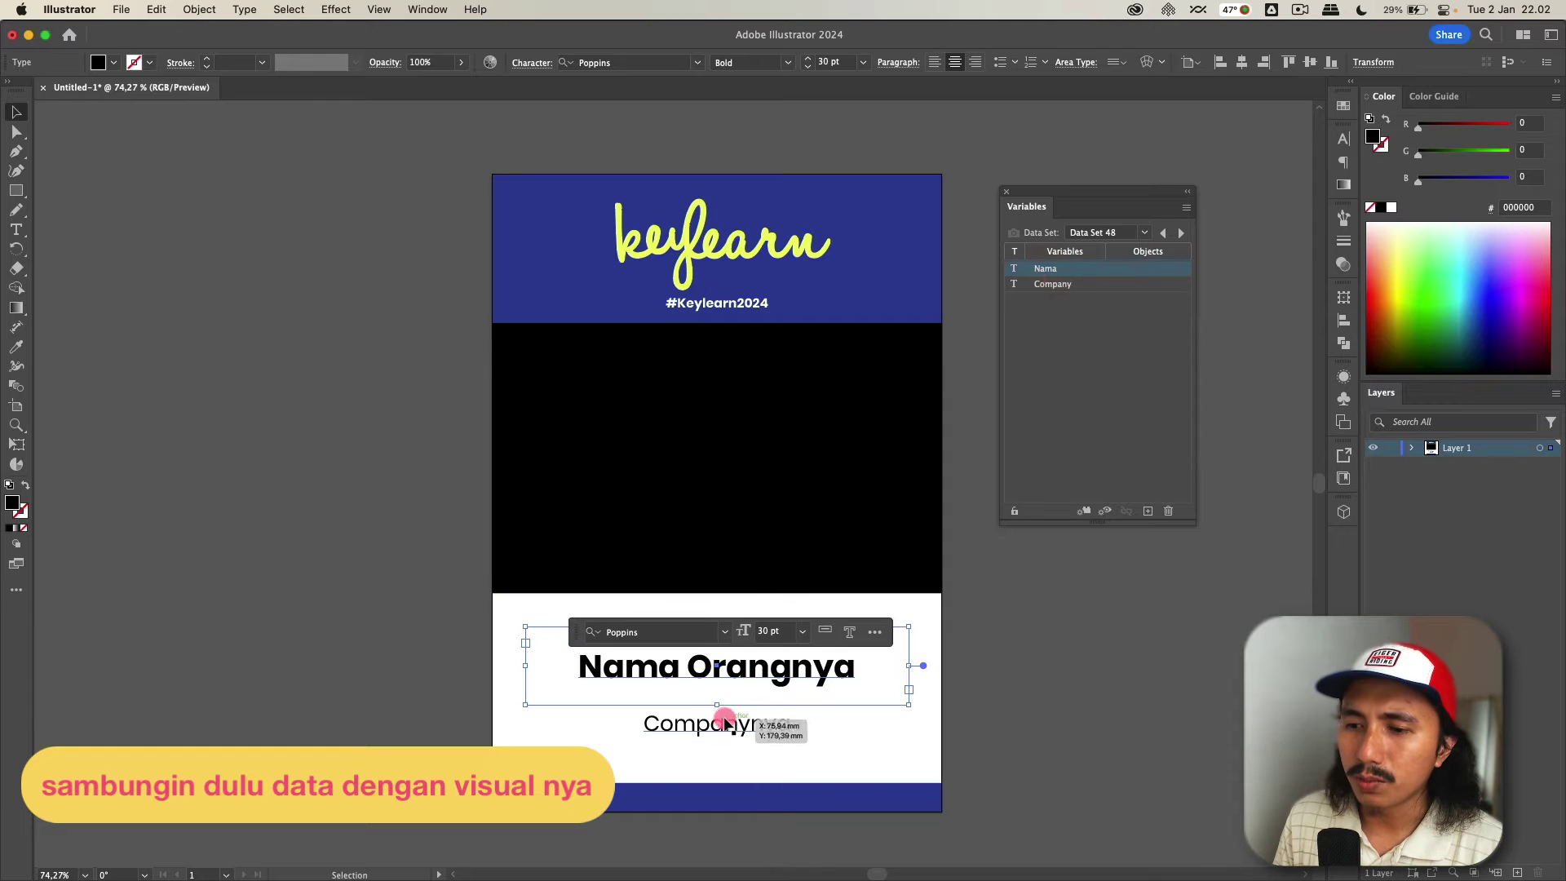
click(1057, 285)
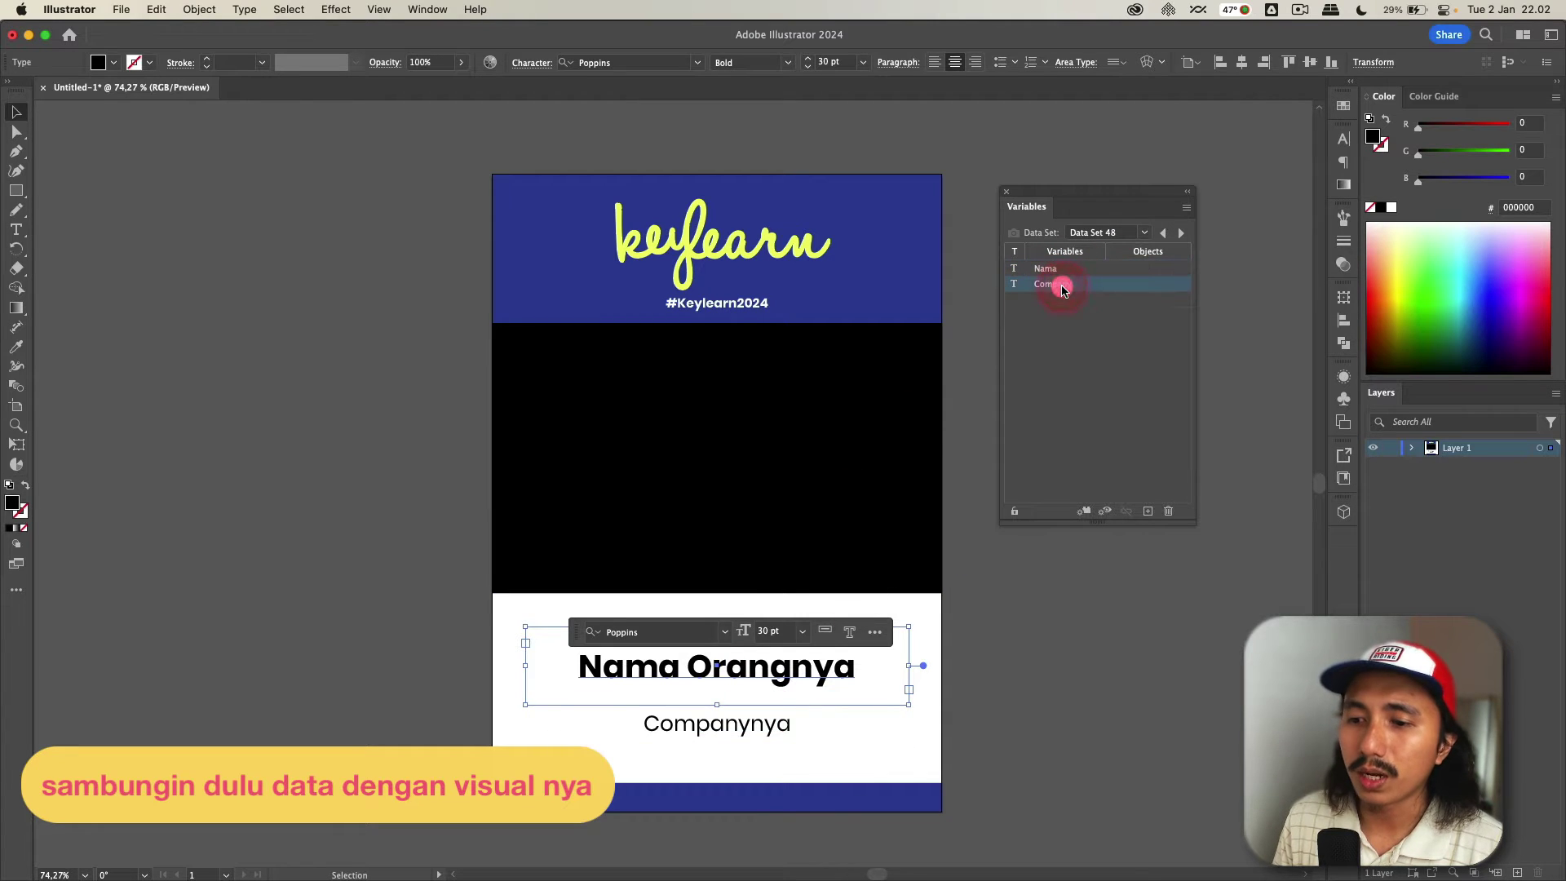
click(1097, 735)
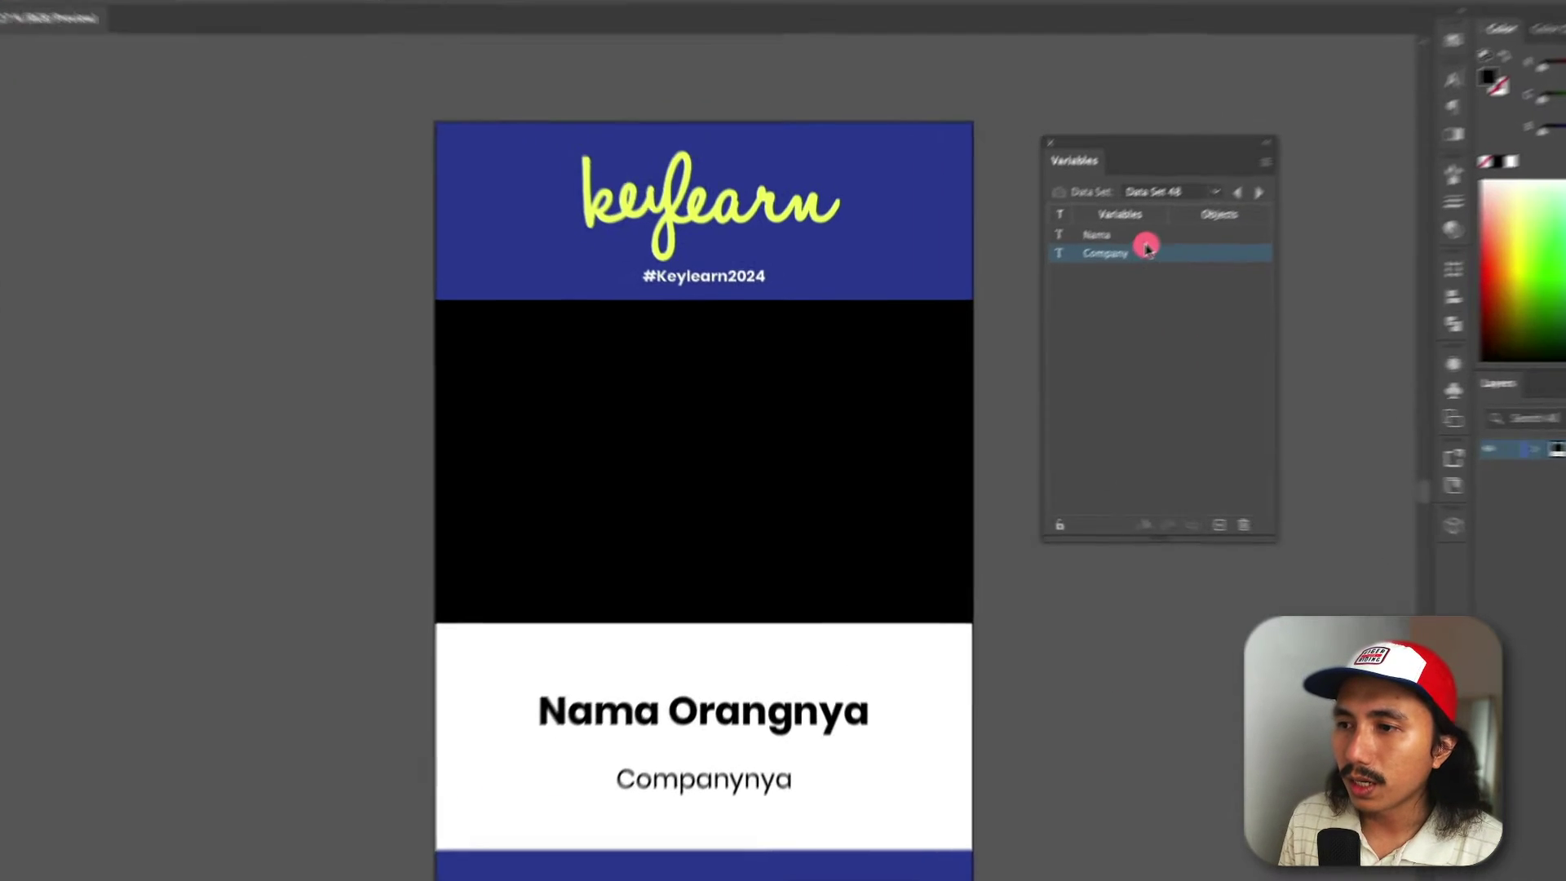
click(1168, 202)
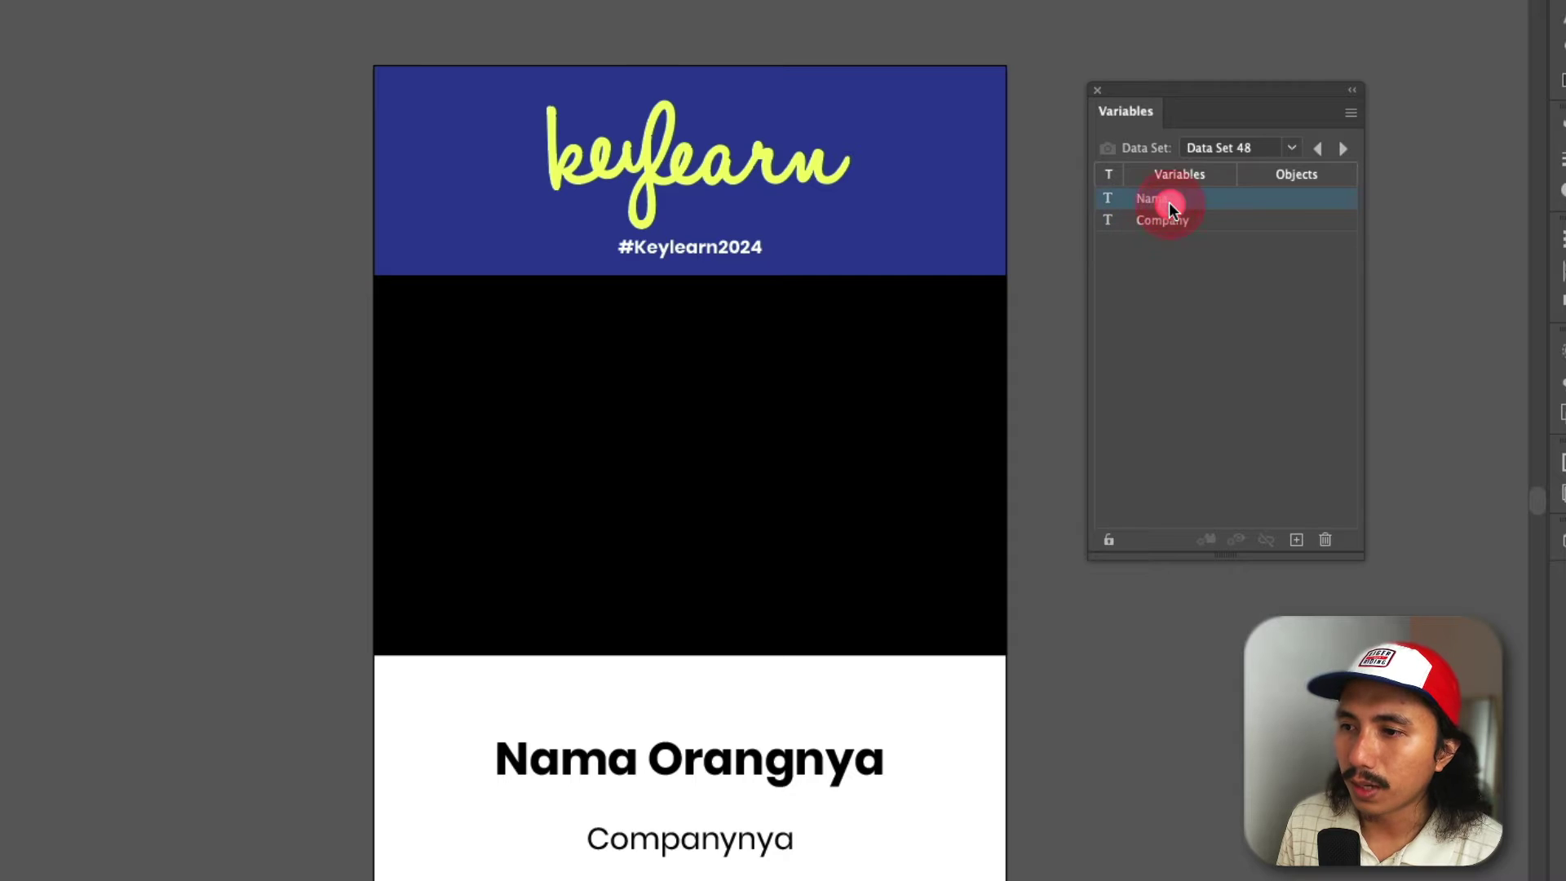
click(573, 771)
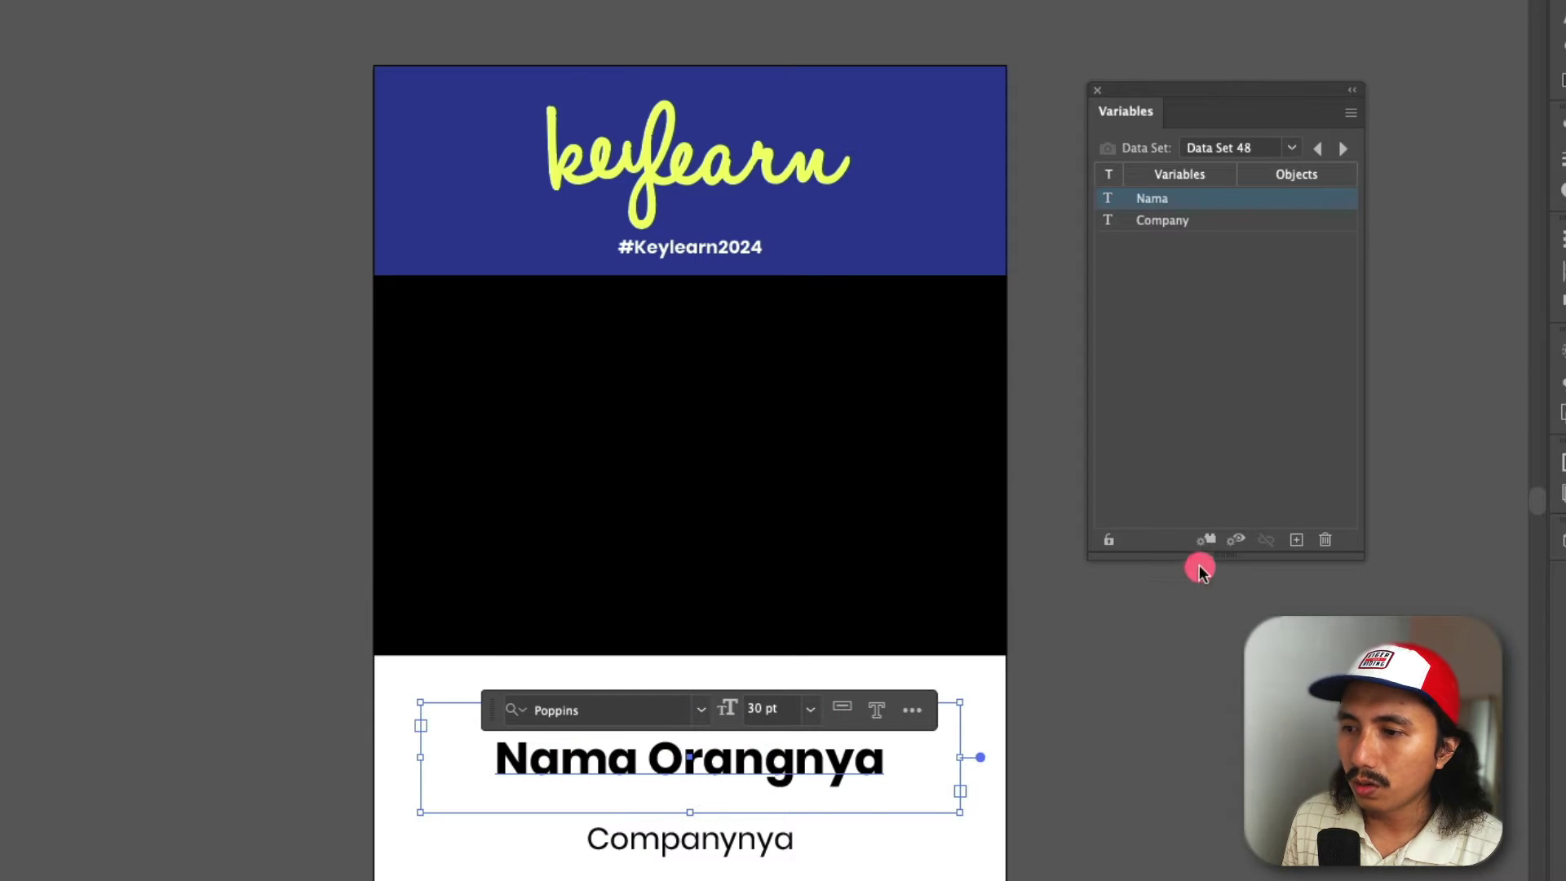
click(1208, 541)
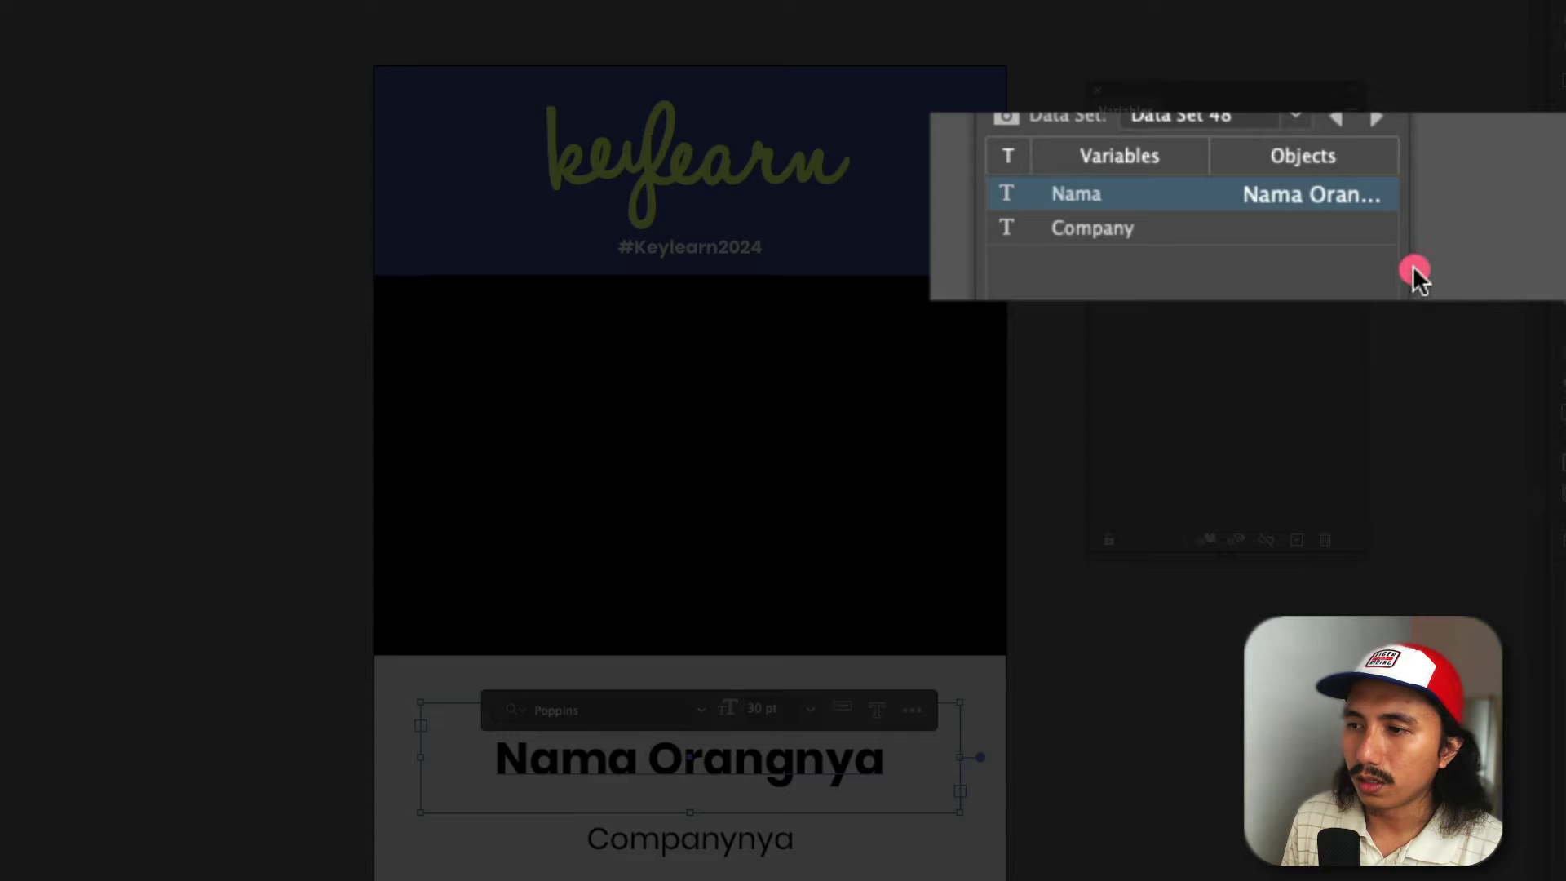
- Bind the 'Companynya' text to the Company variable
drag(1415, 274, 1527, 241)
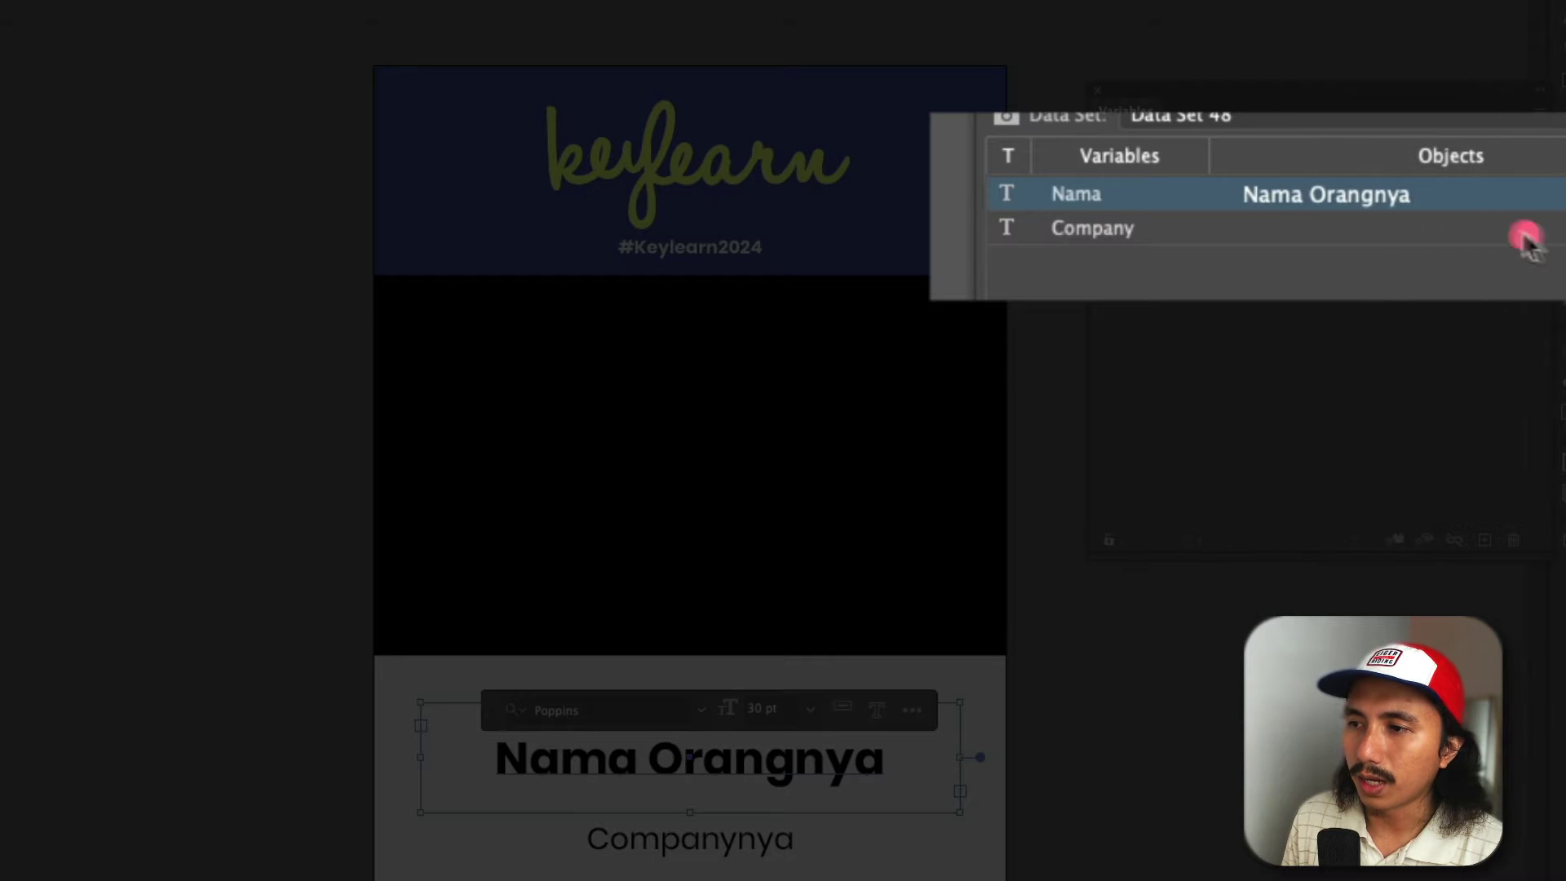
click(1437, 214)
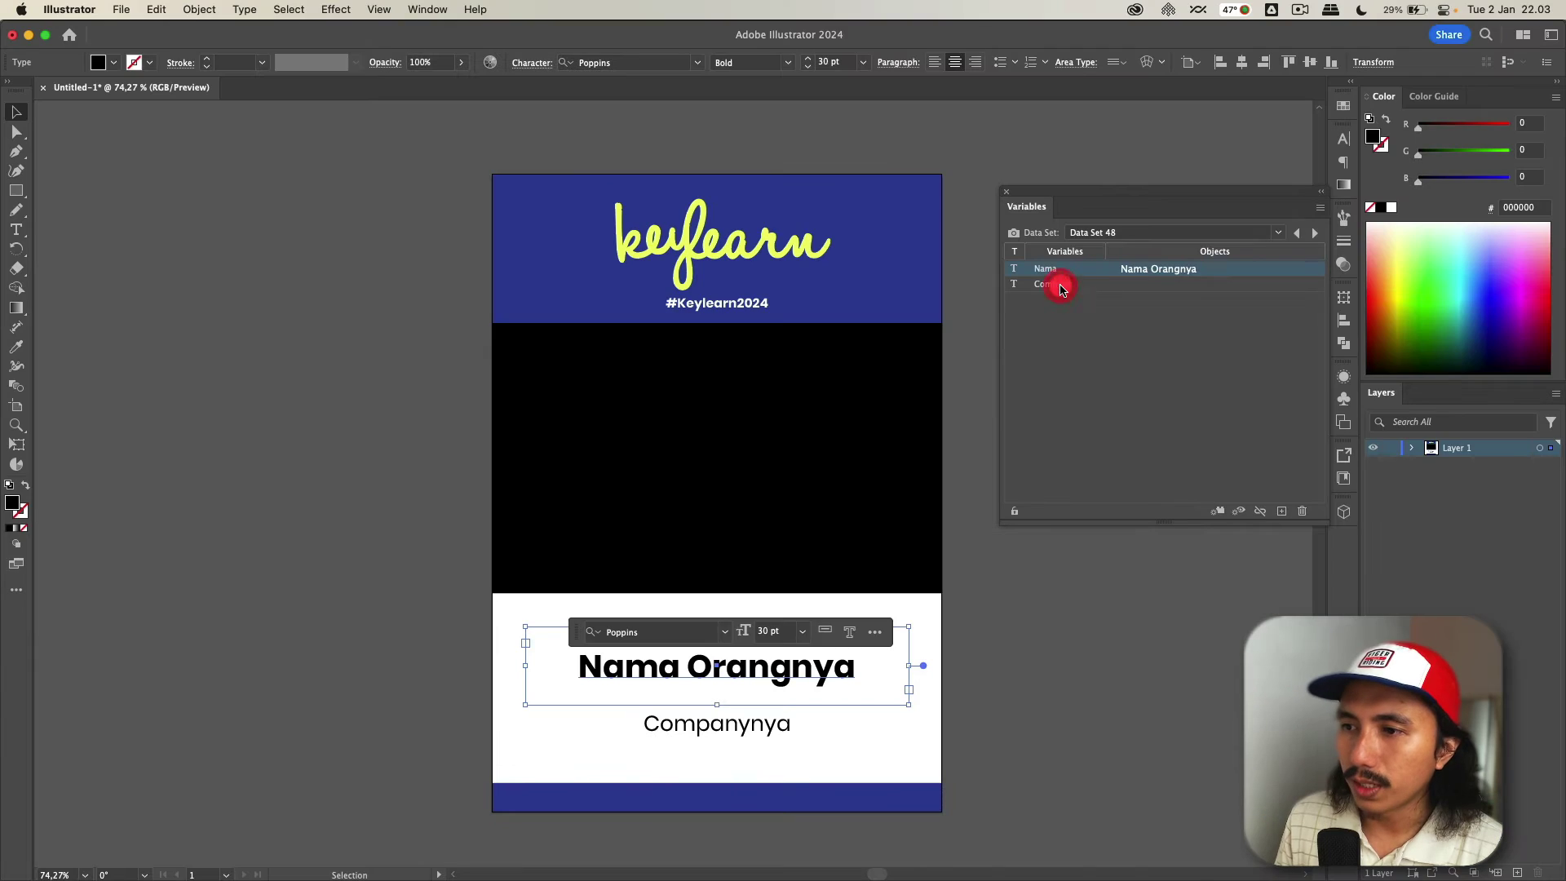
click(1166, 220)
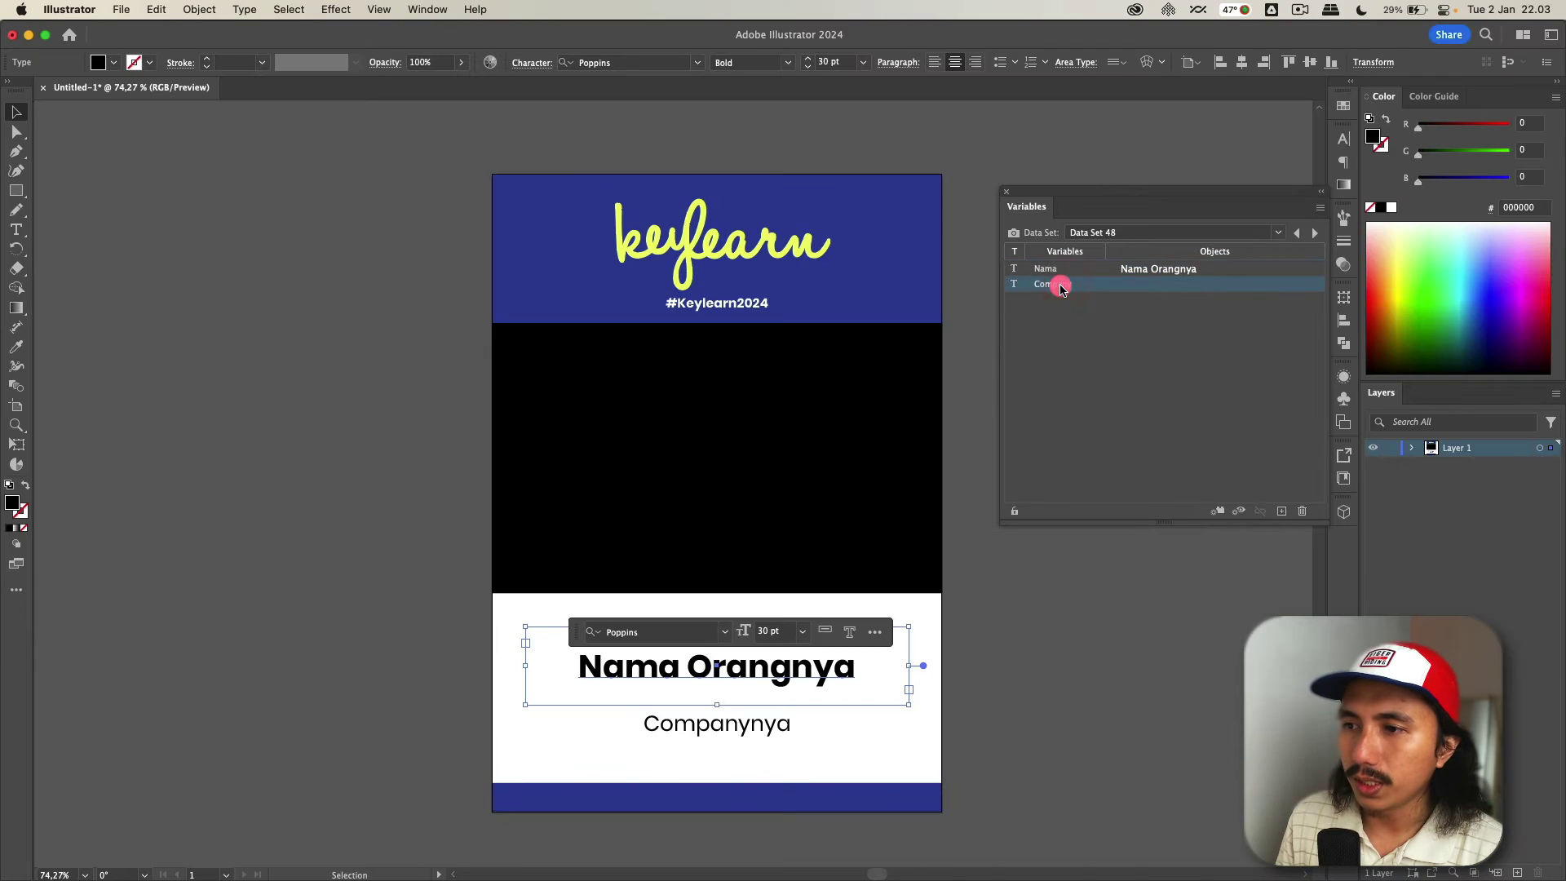
click(778, 734)
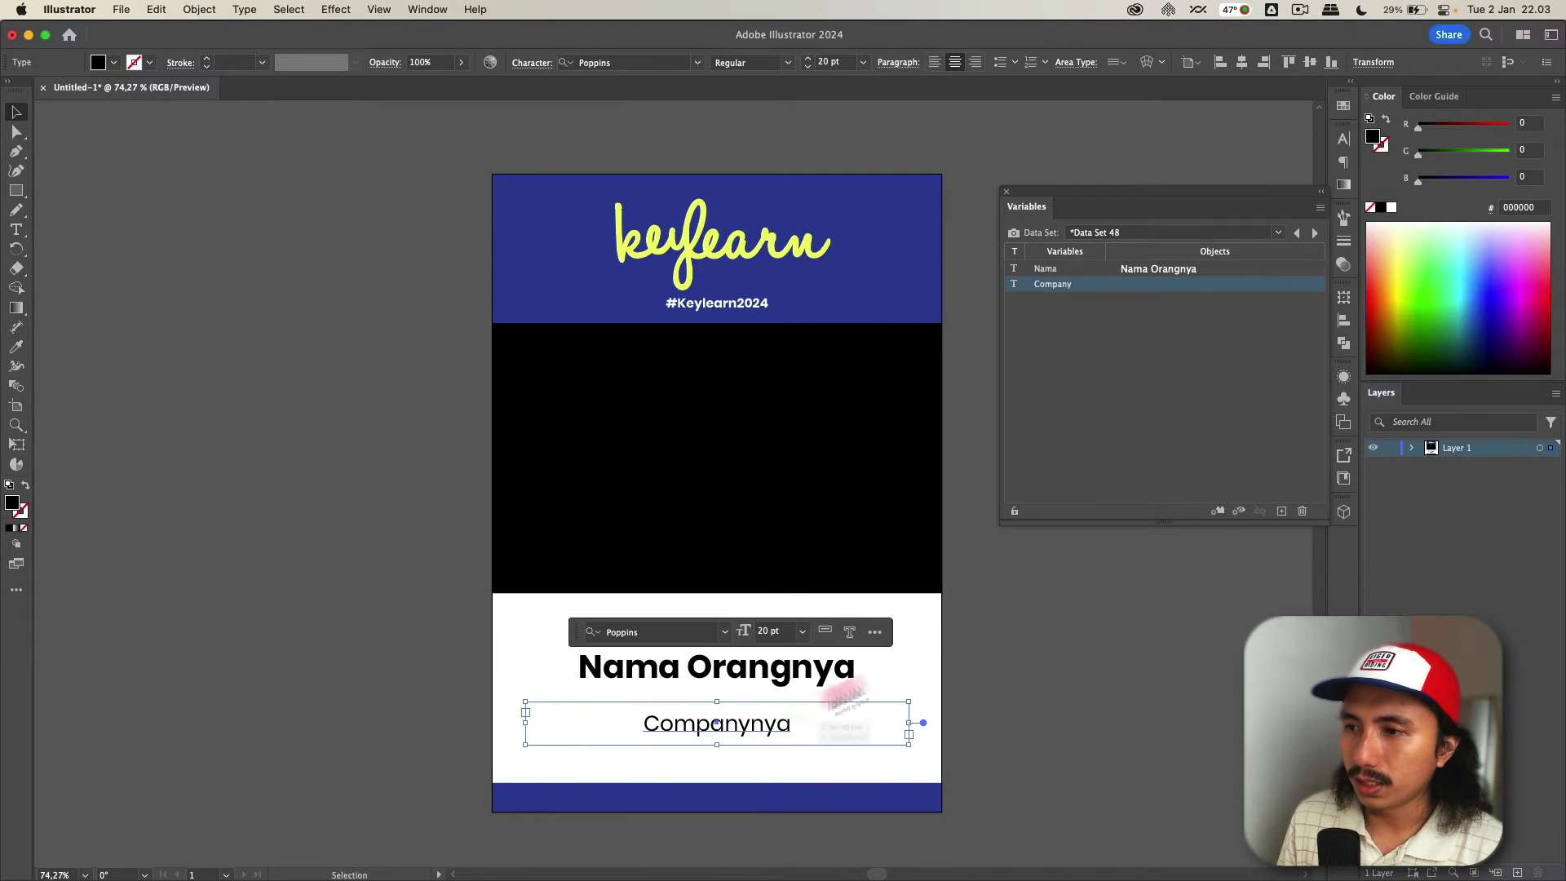
click(1217, 512)
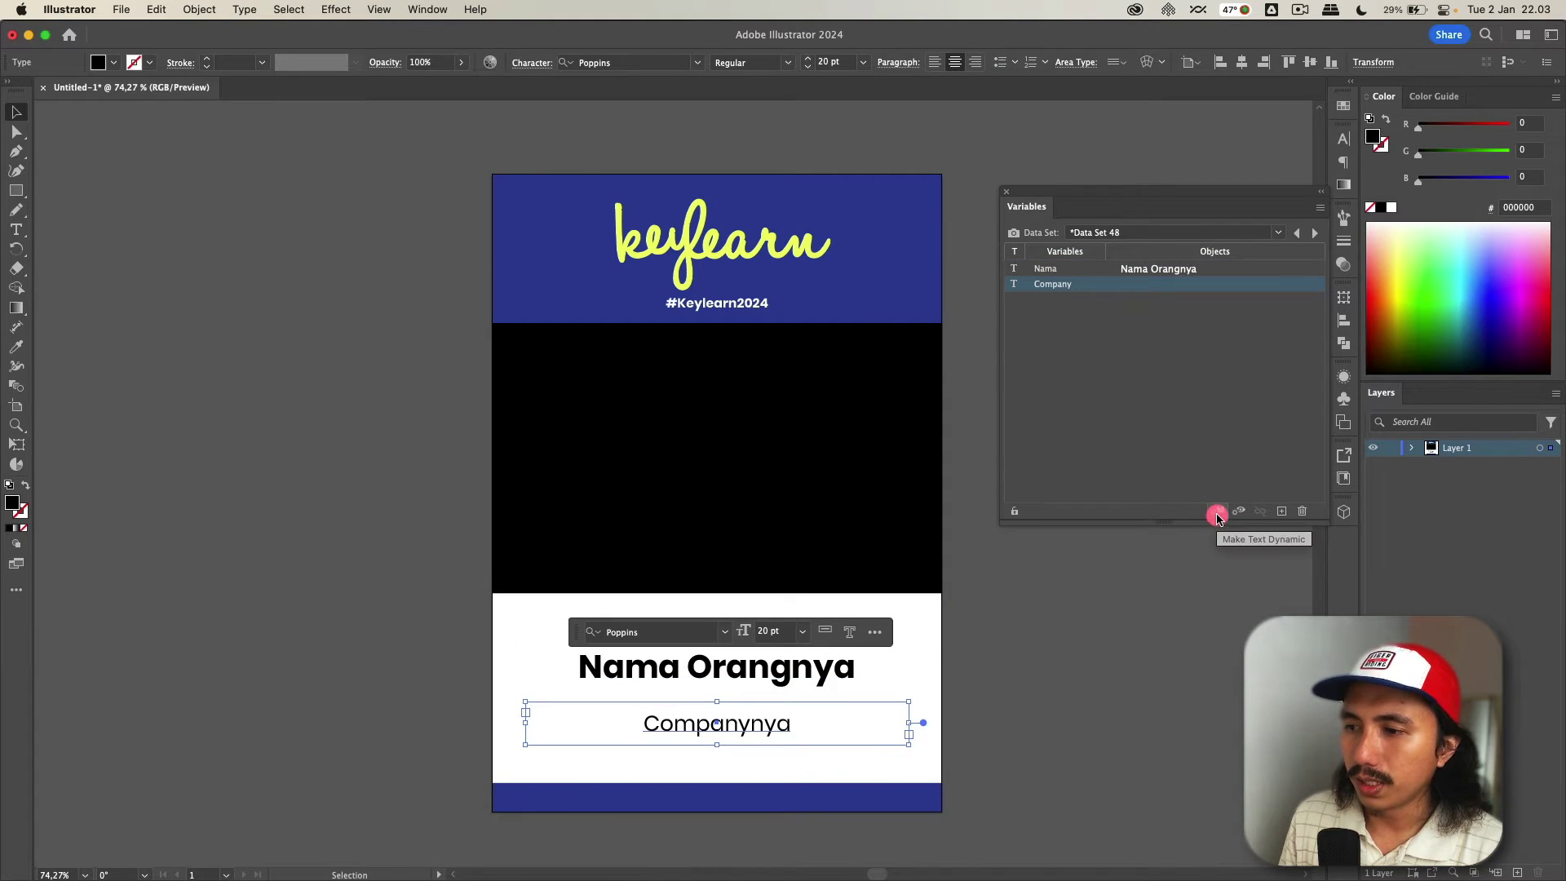
click(1217, 516)
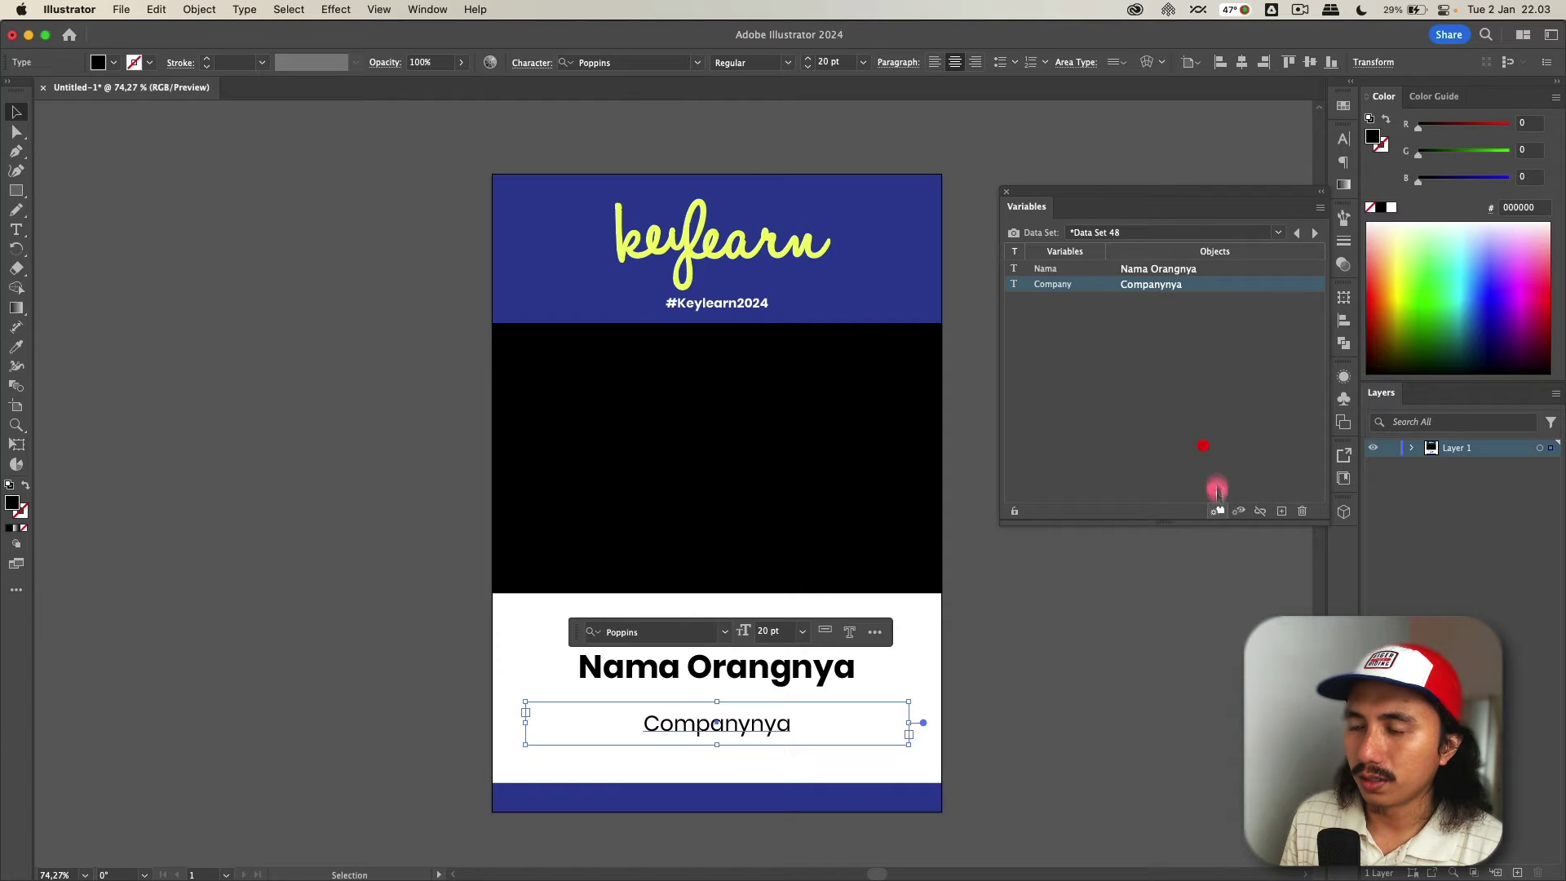
click(1203, 448)
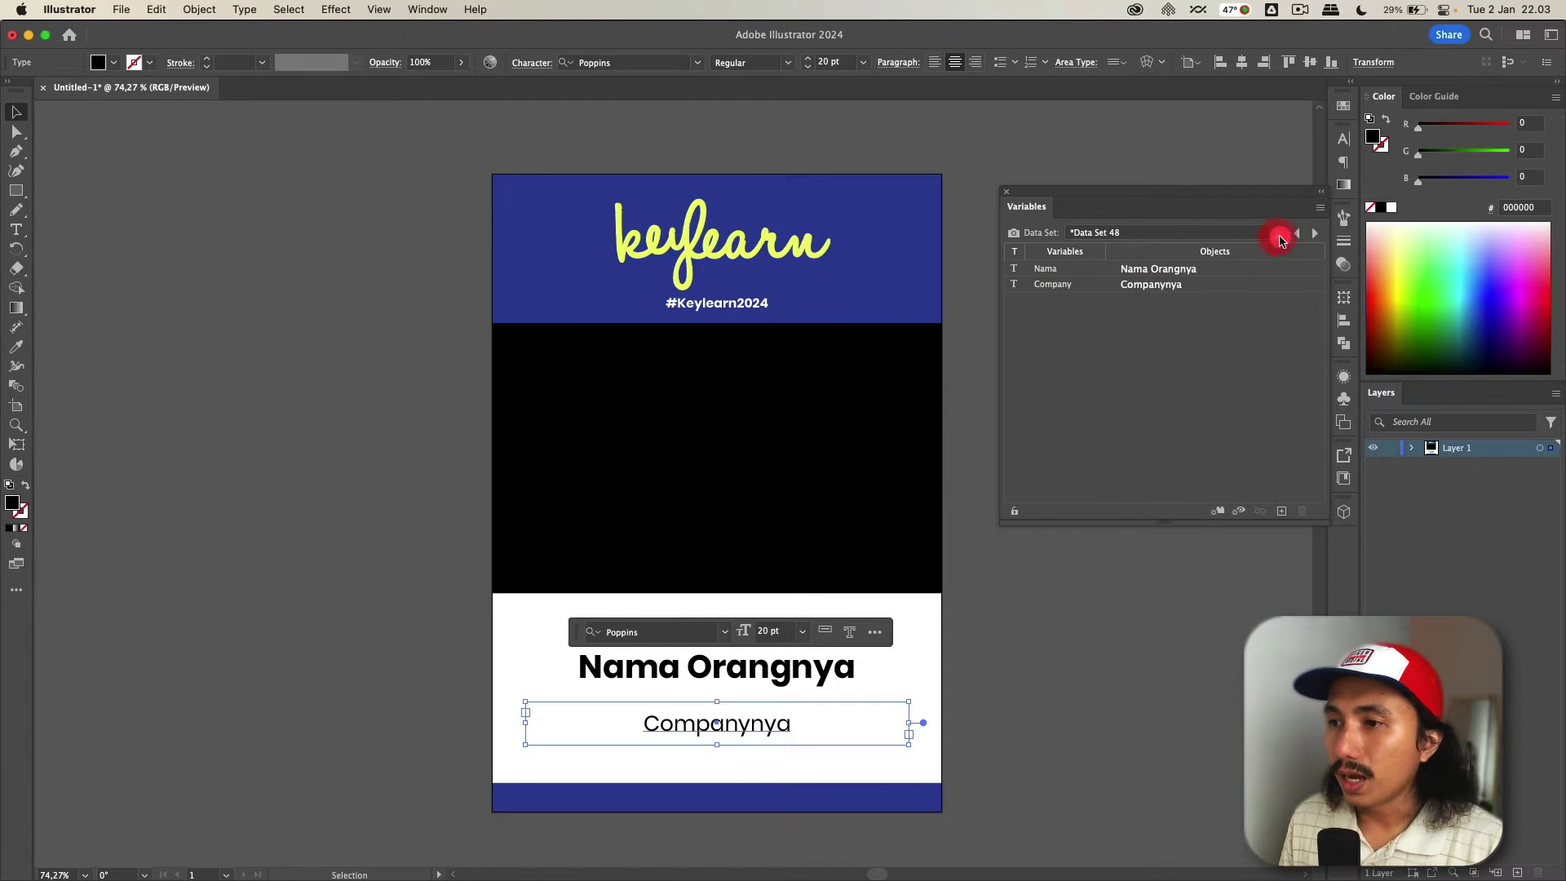
click(1275, 235)
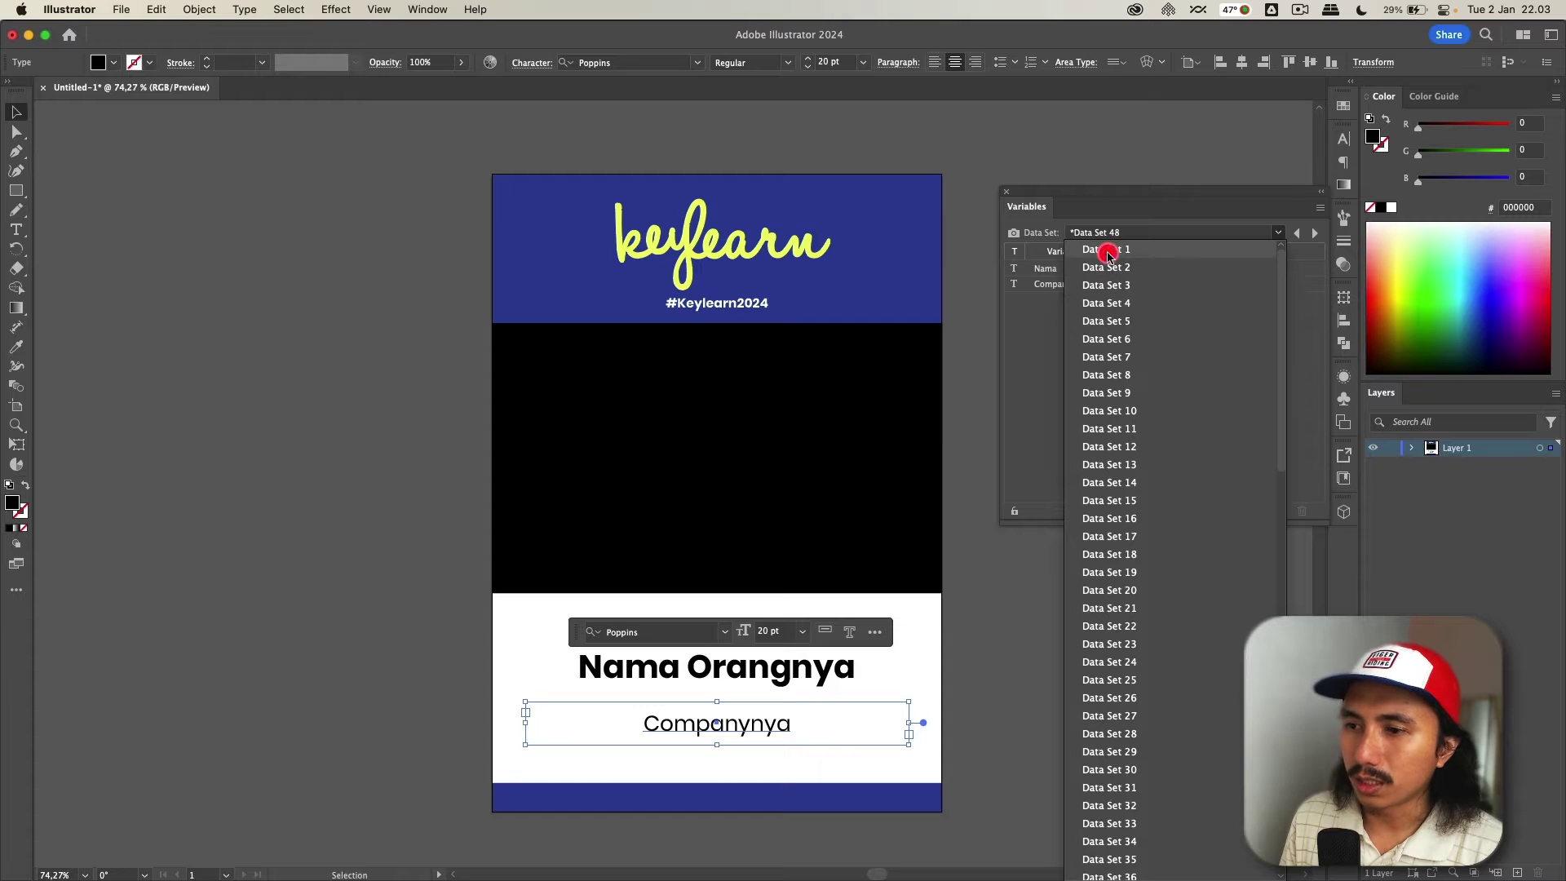
- Show Data Set 1 on the badge and check it against the first participant's row, Google
click(1106, 250)
key(Return)
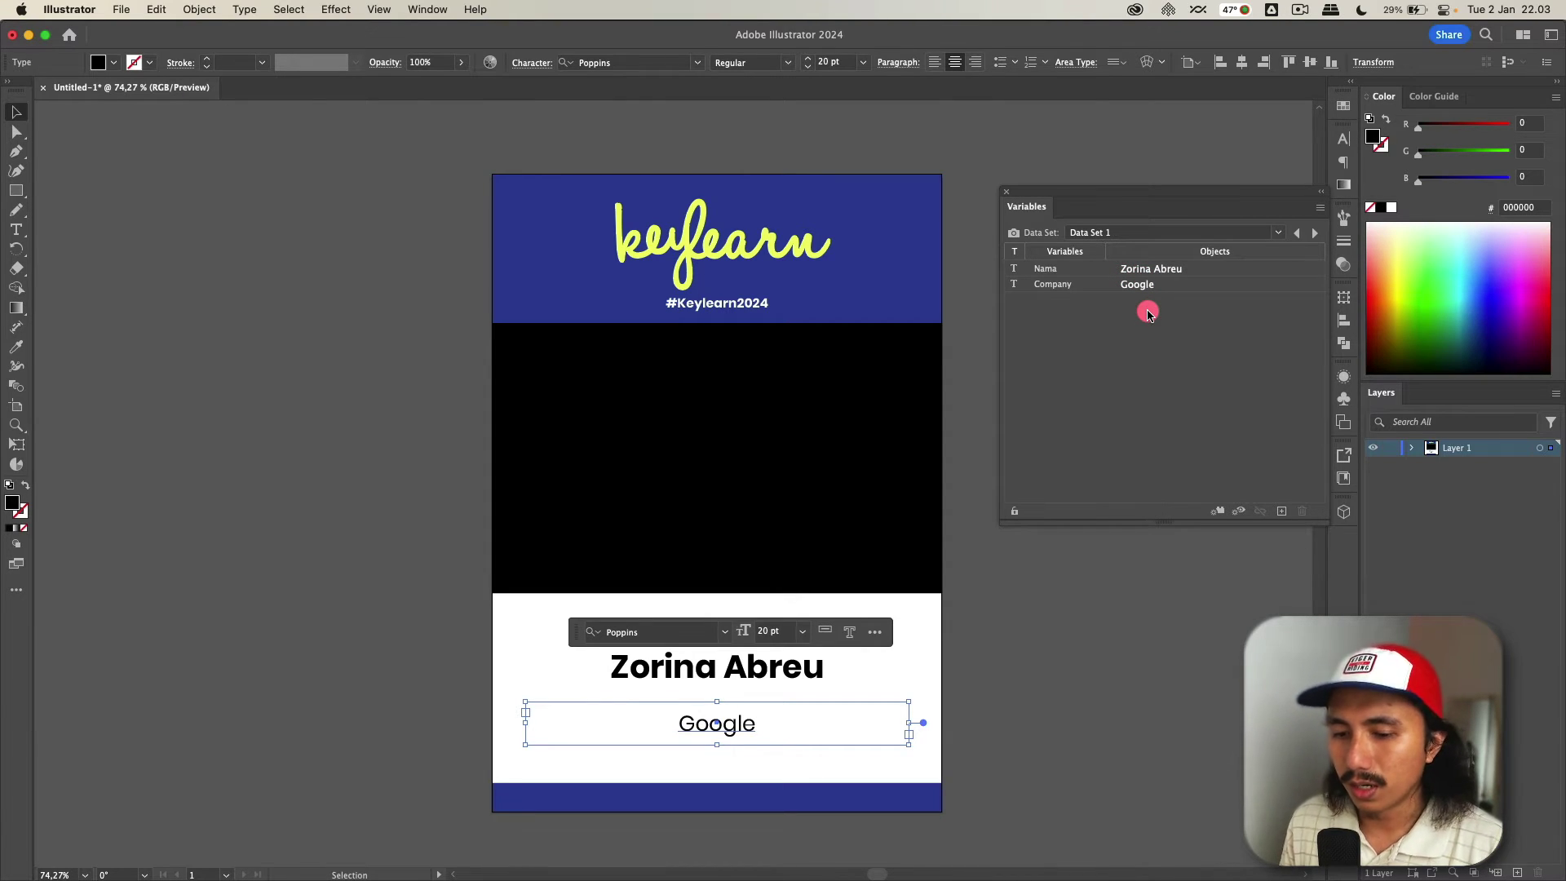
key(super+Tab)
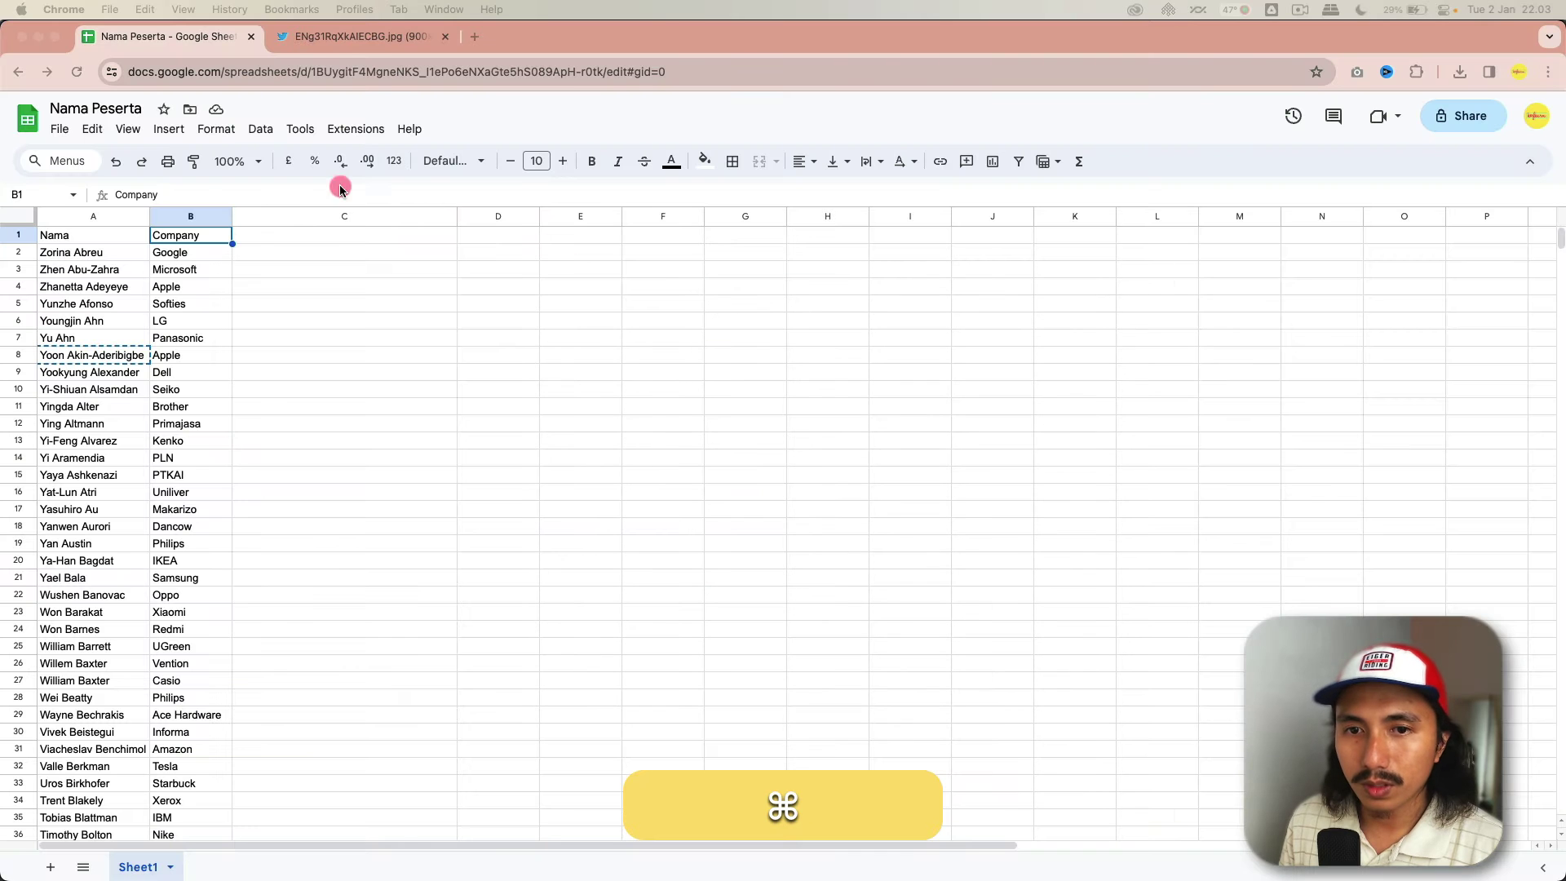
click(112, 254)
click(166, 256)
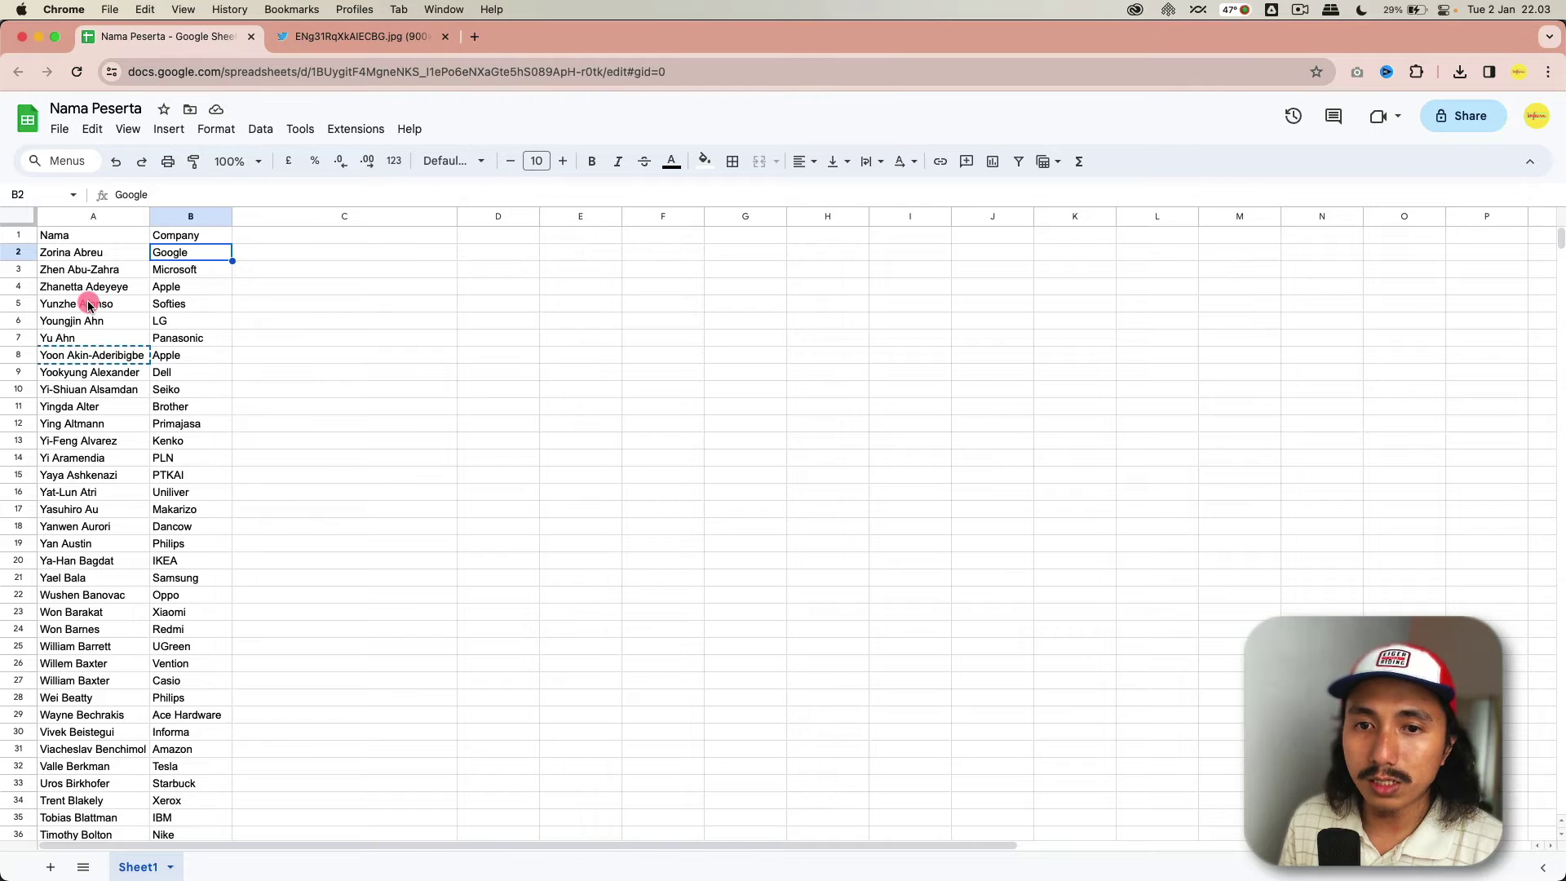
- Preview Data Set 2 on the badge, showing the next participant with Microsoft
key(super+Tab)
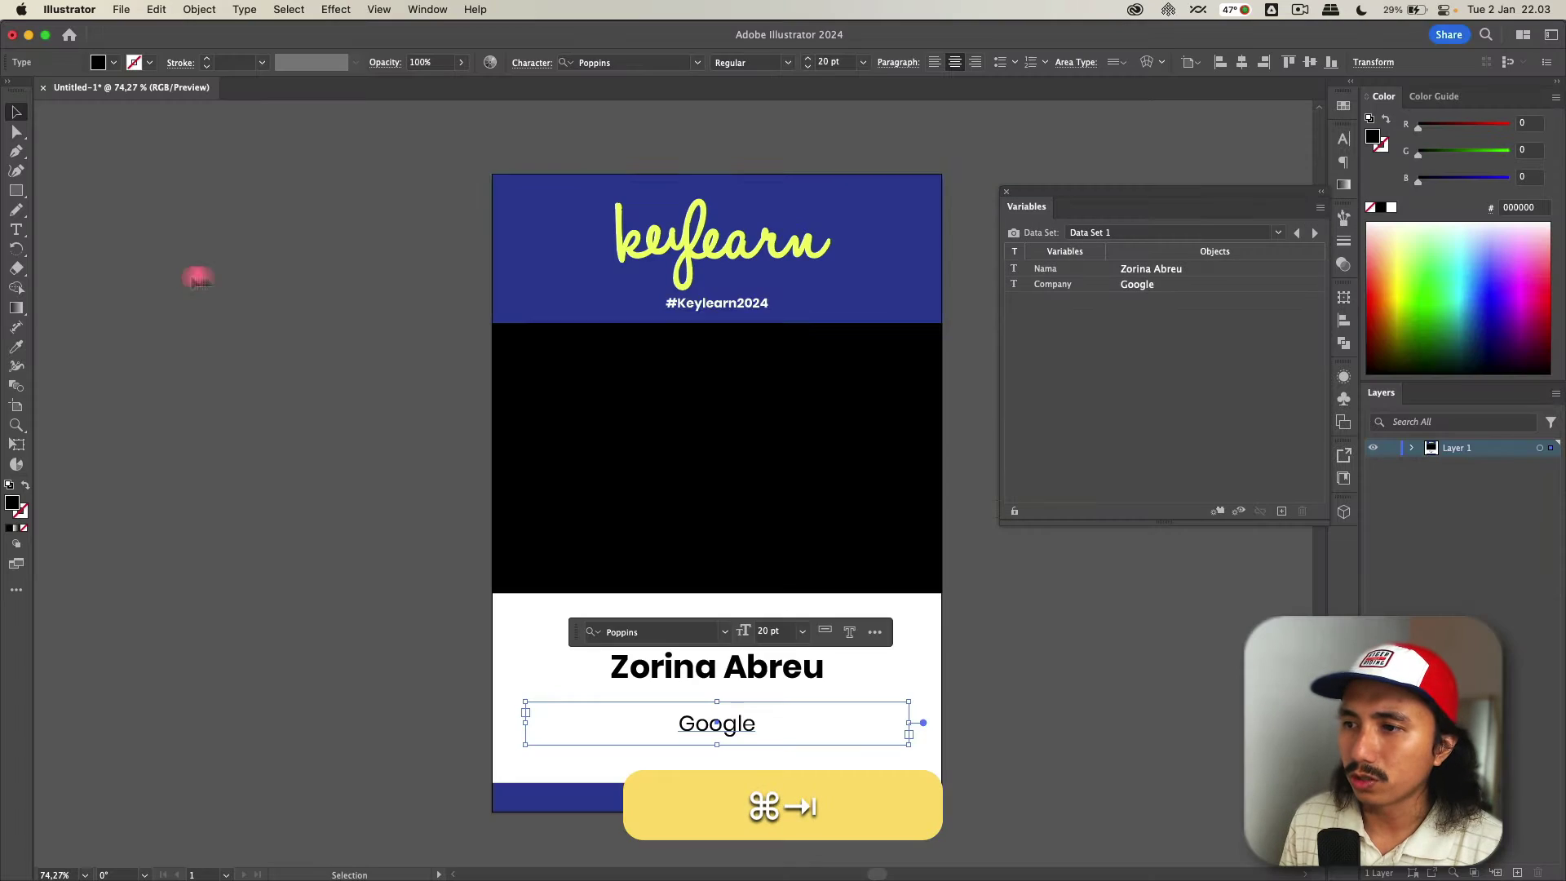
click(1076, 232)
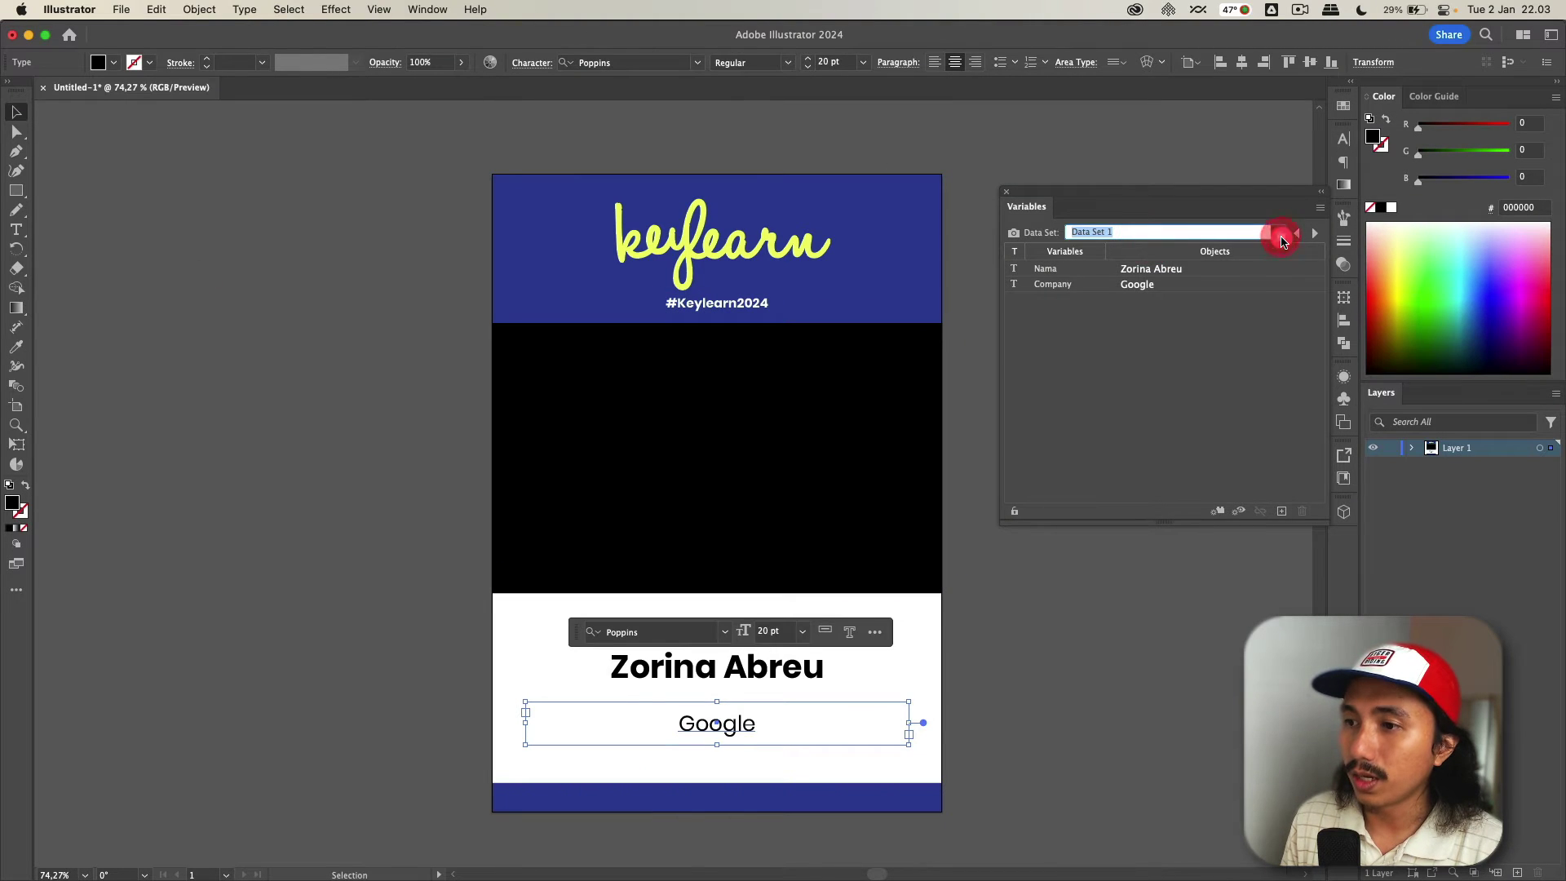
click(1280, 235)
click(1250, 267)
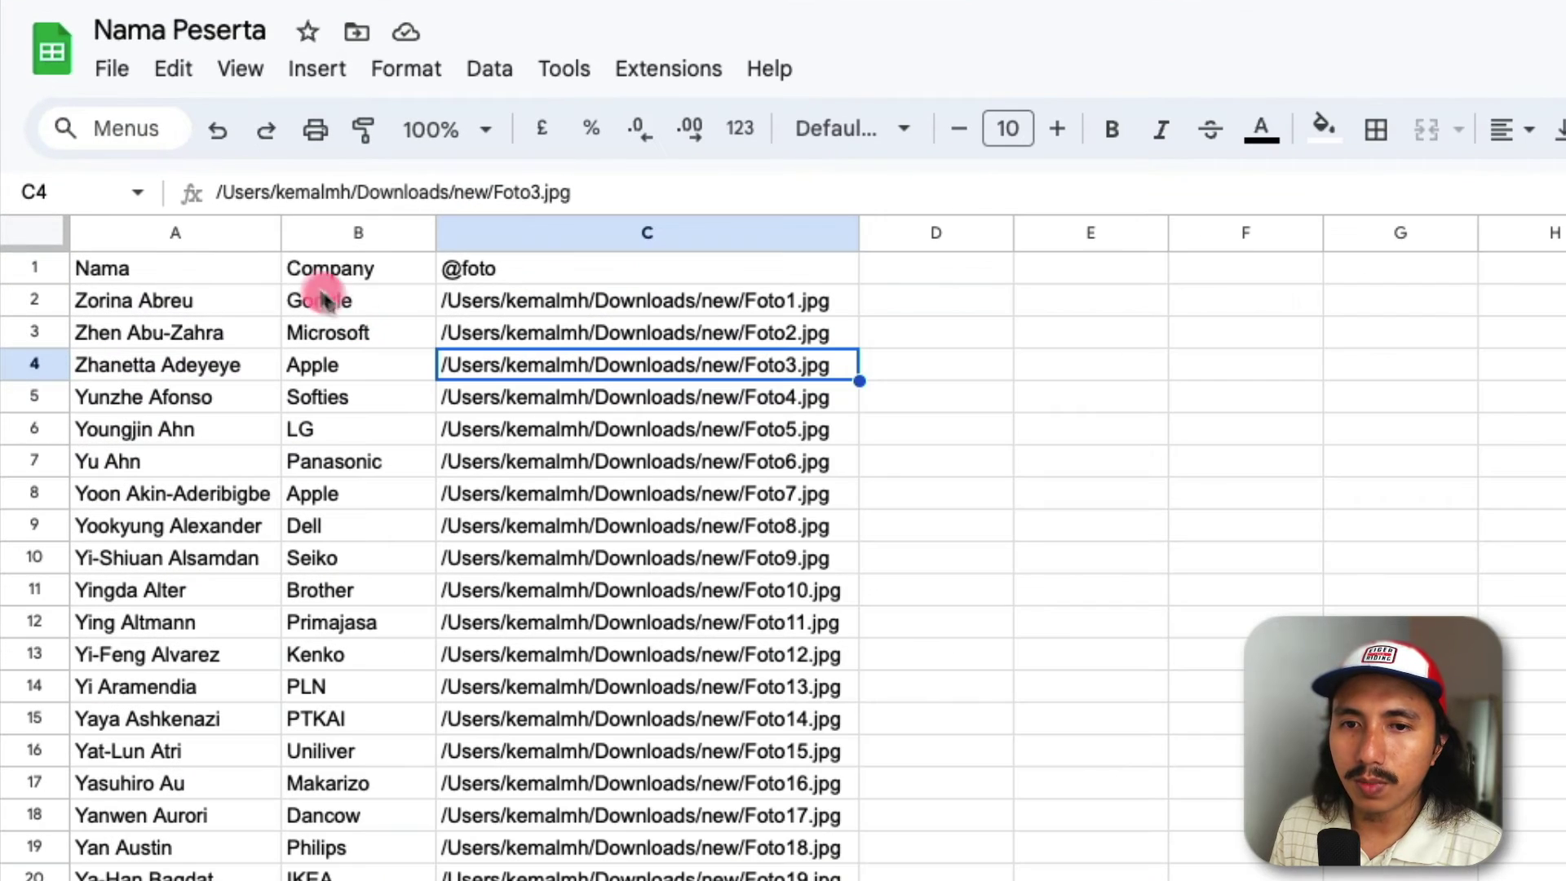
click(453, 275)
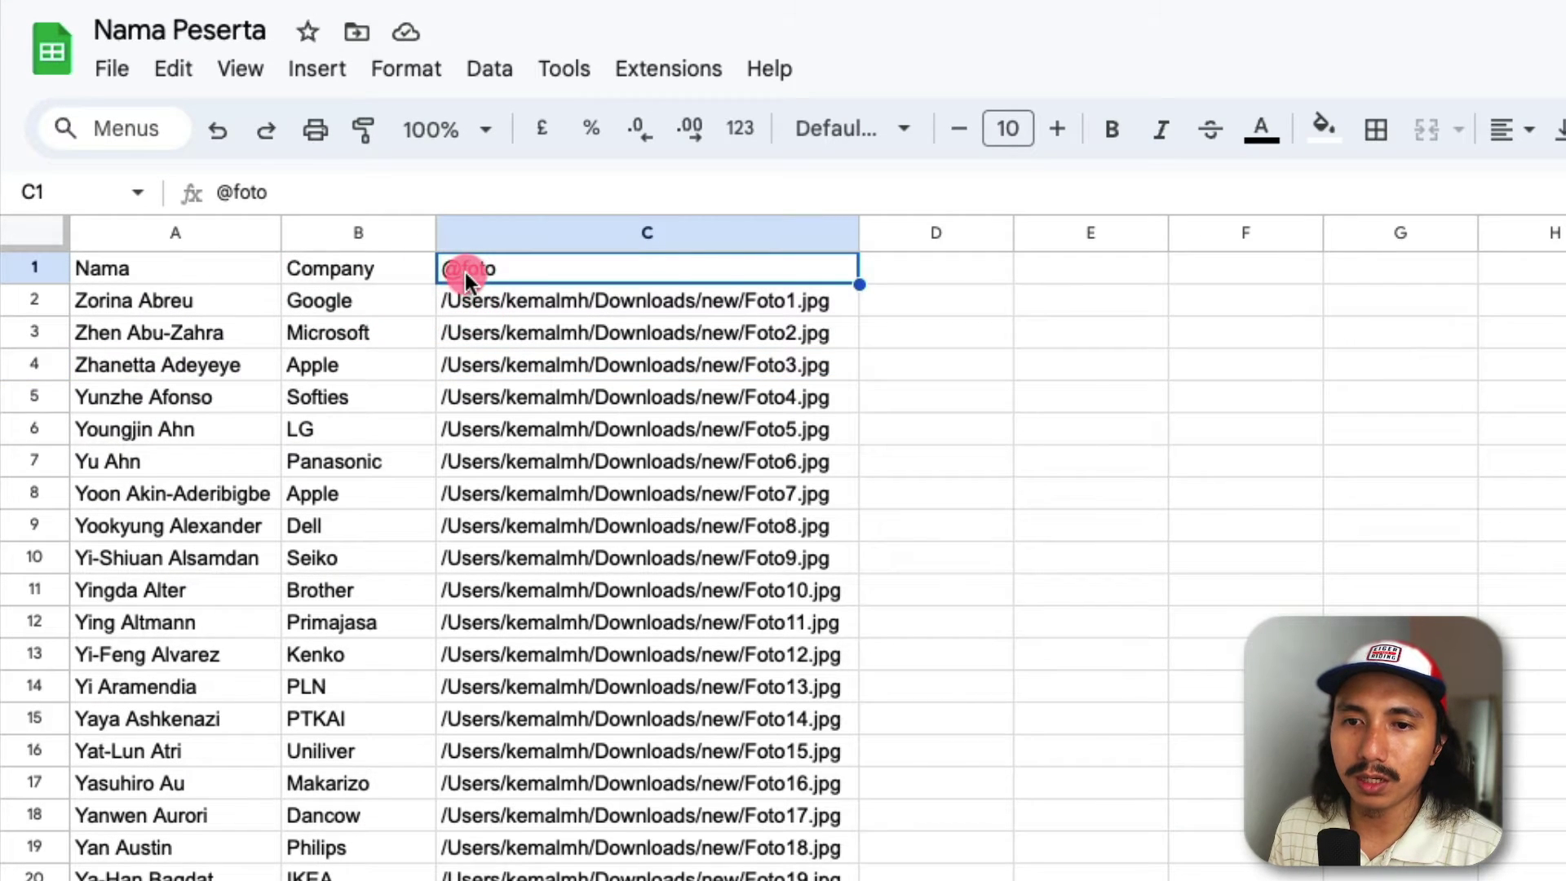
click(501, 306)
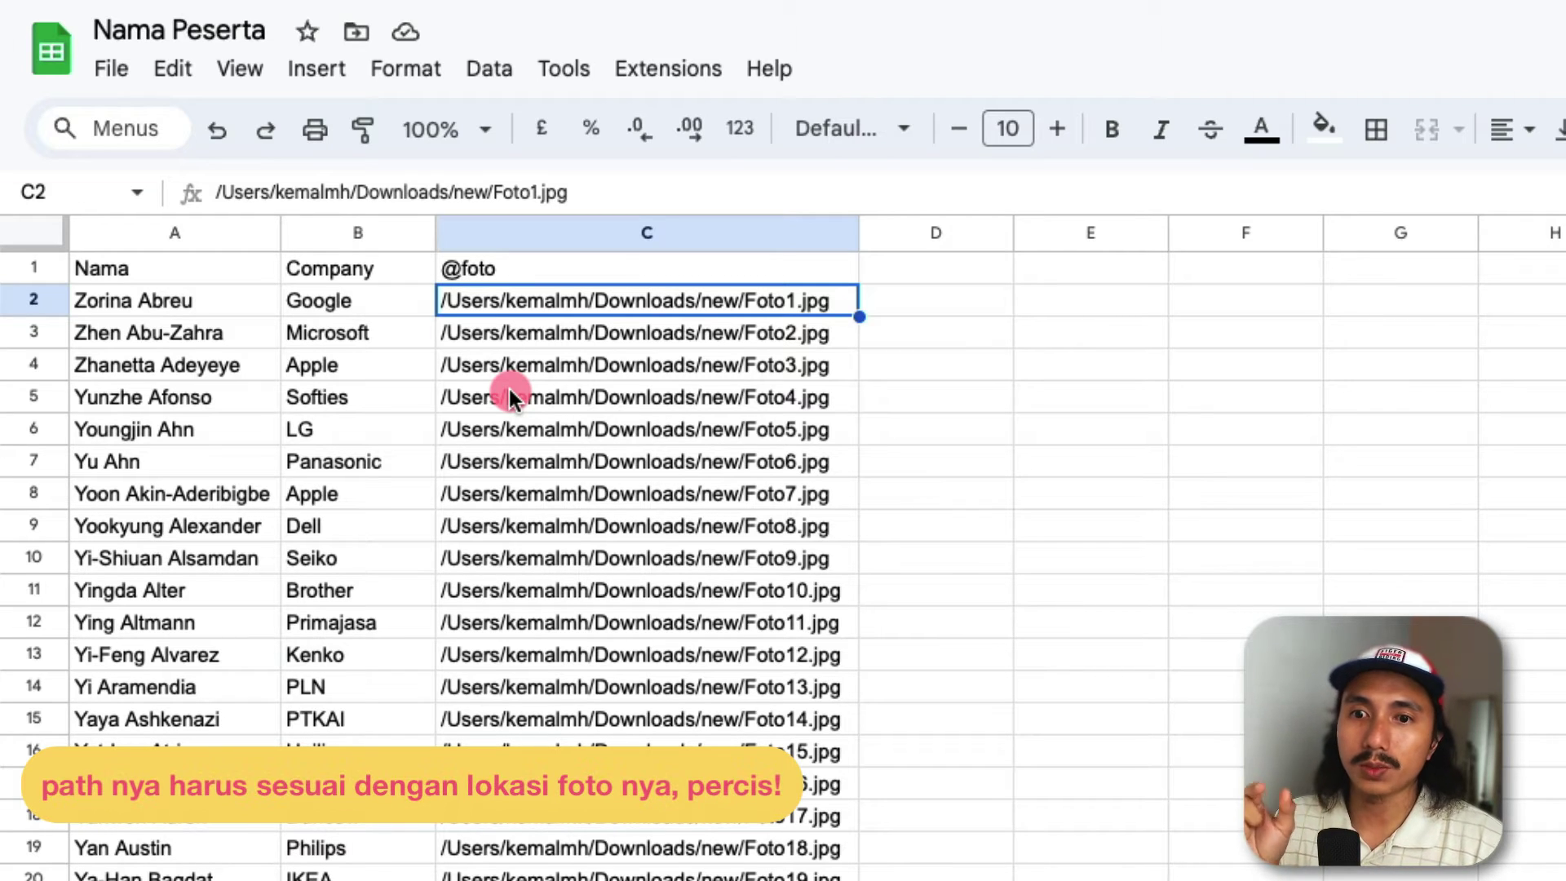
double_click(456, 302)
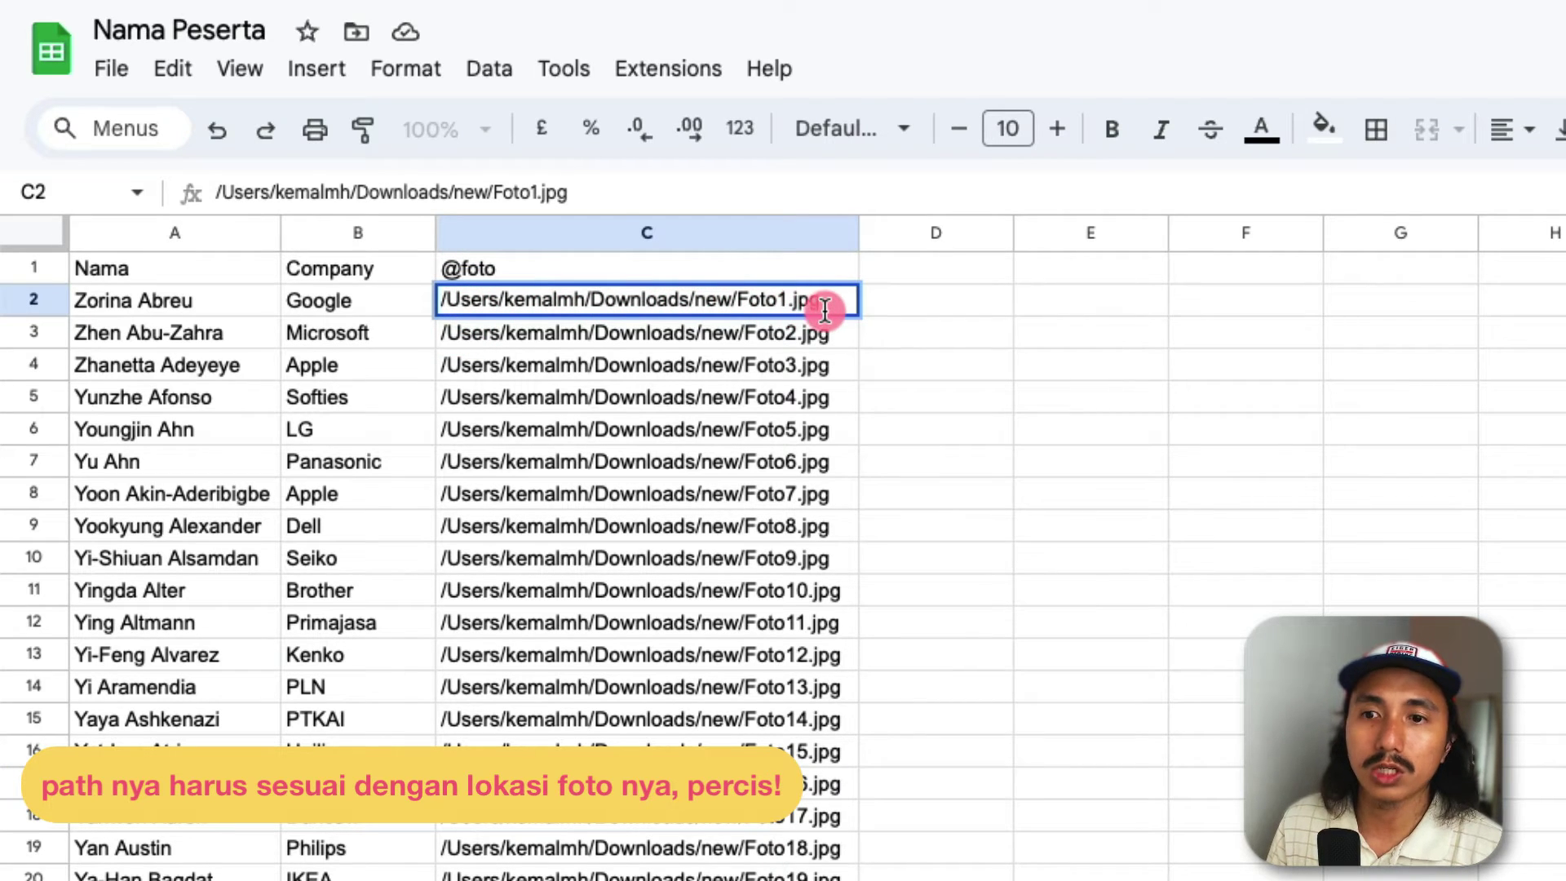
drag(830, 307, 734, 297)
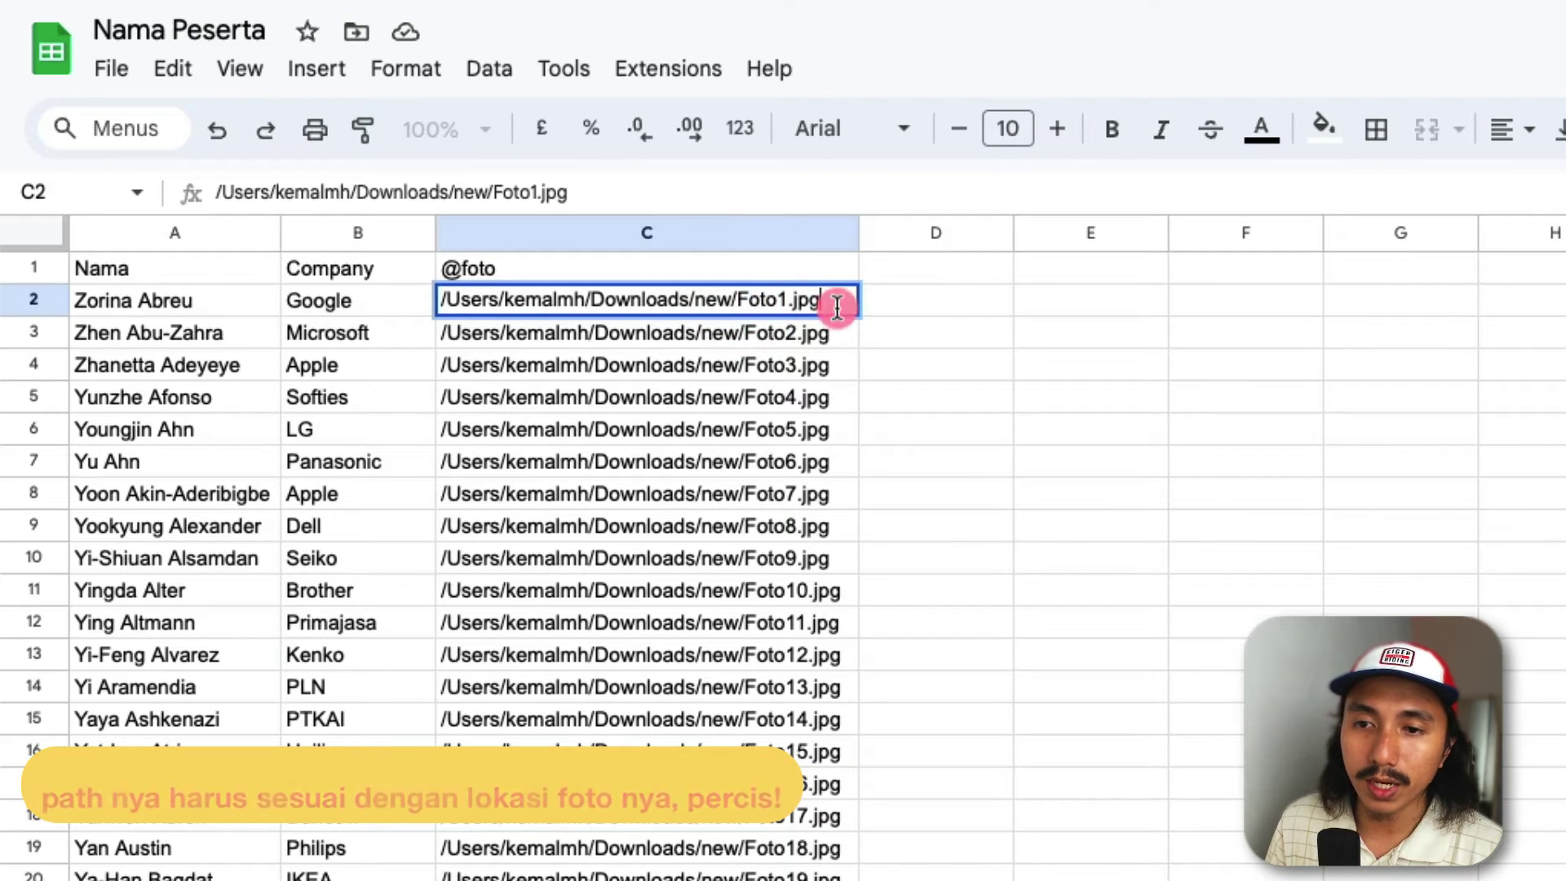
click(835, 363)
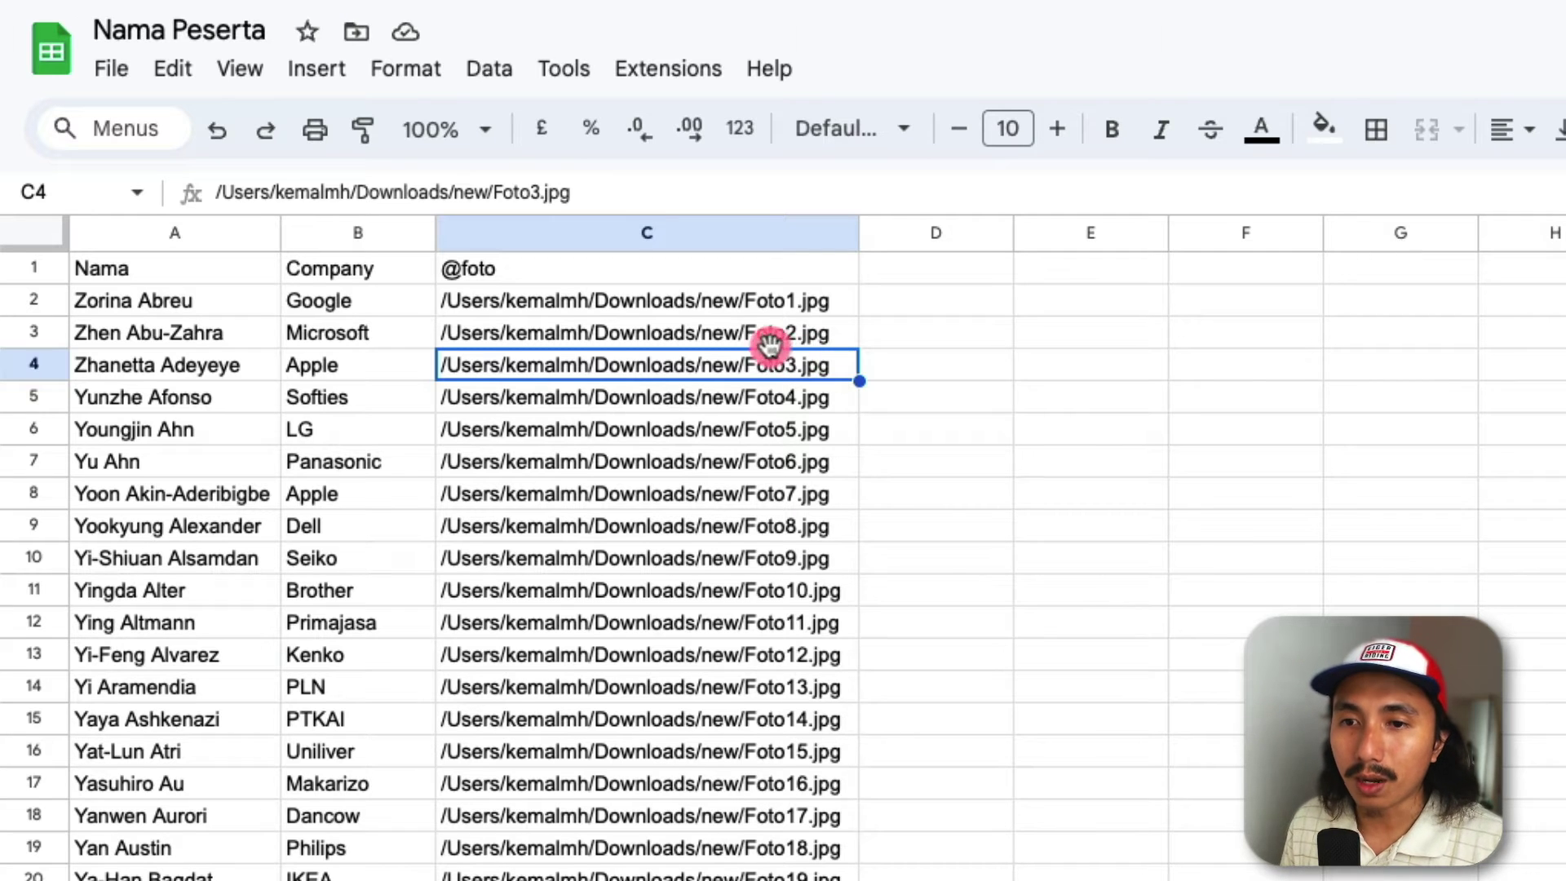
double_click(538, 301)
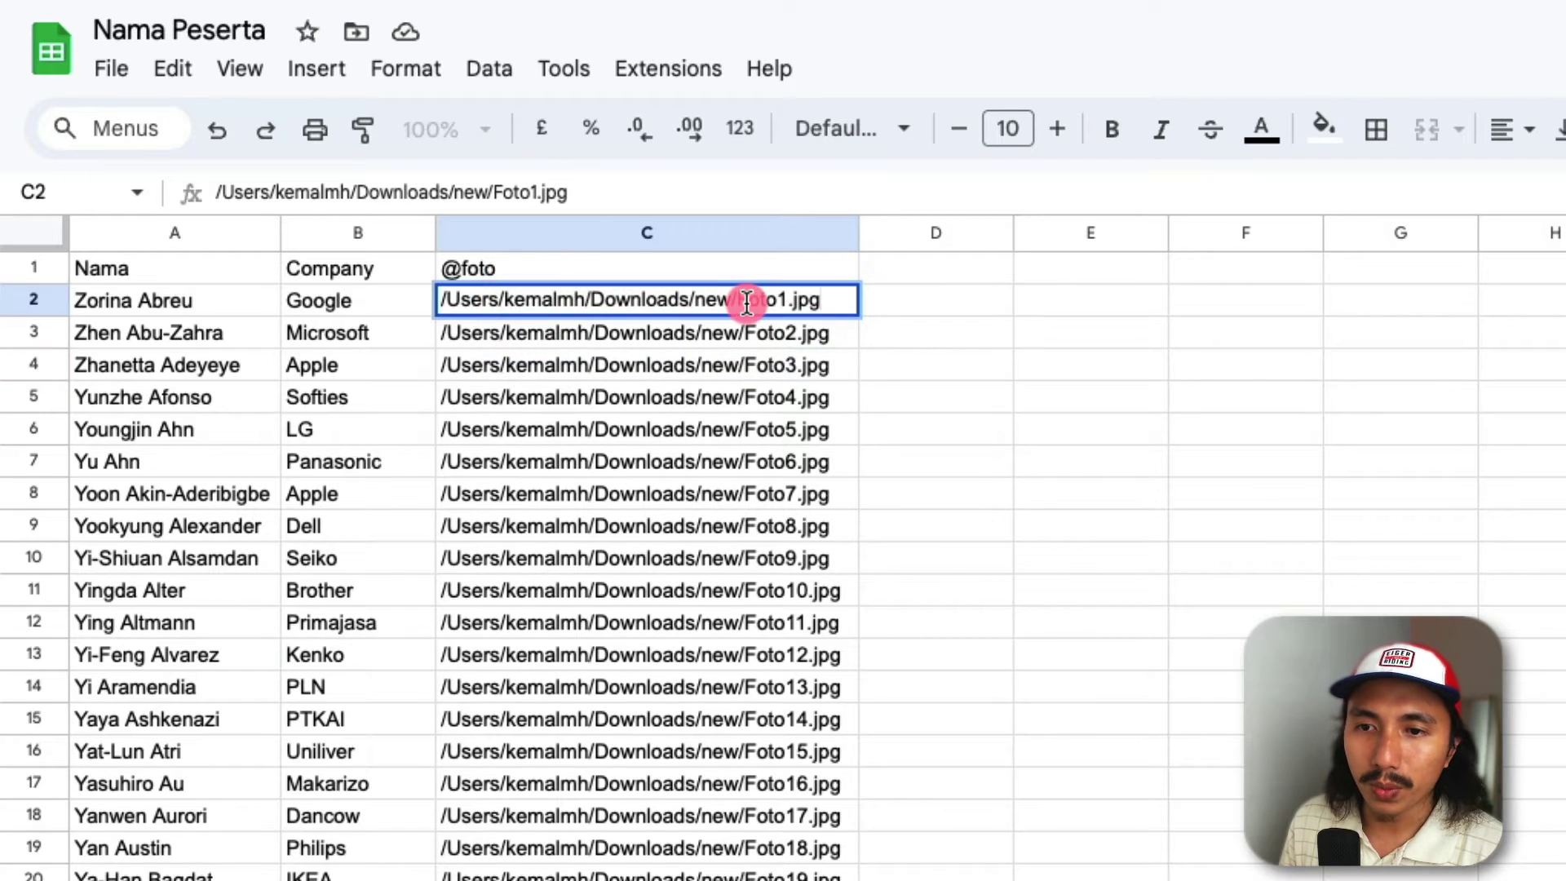
drag(738, 301, 438, 298)
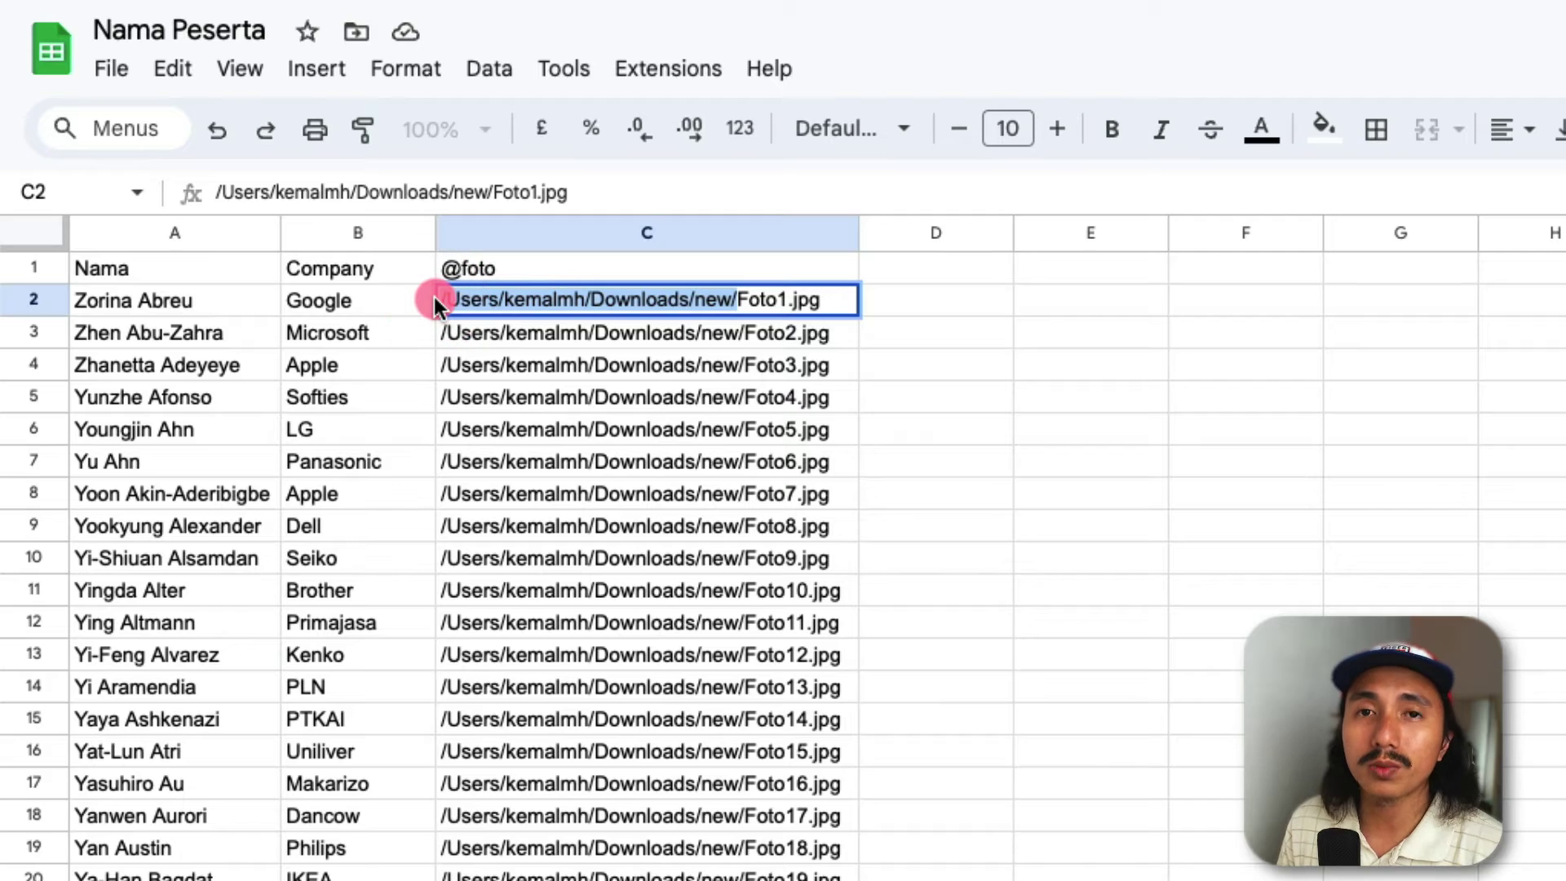
click(738, 300)
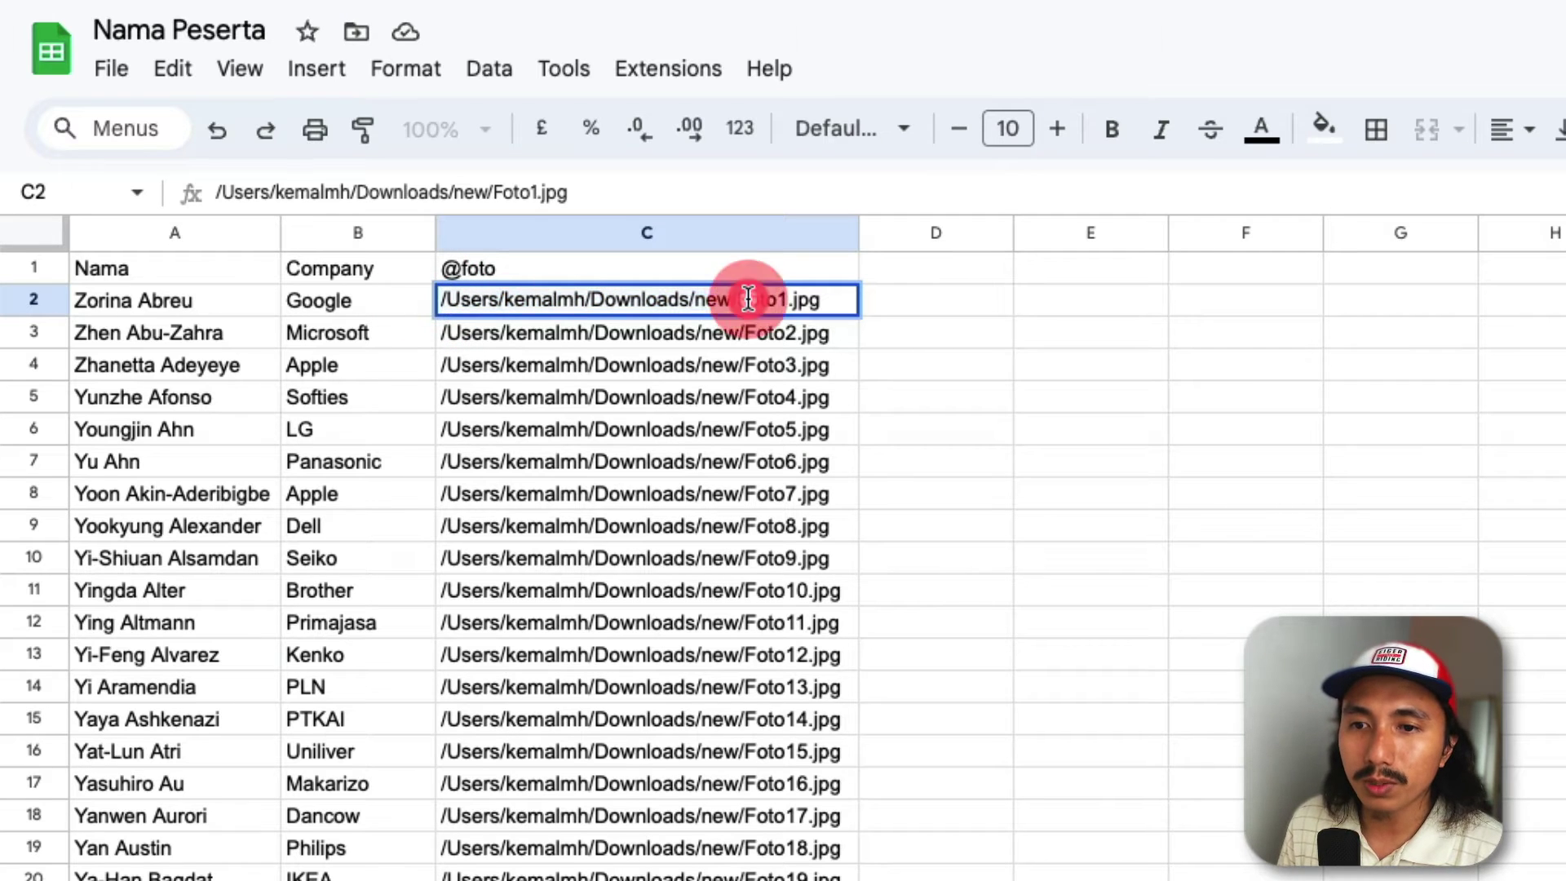
drag(739, 299, 838, 308)
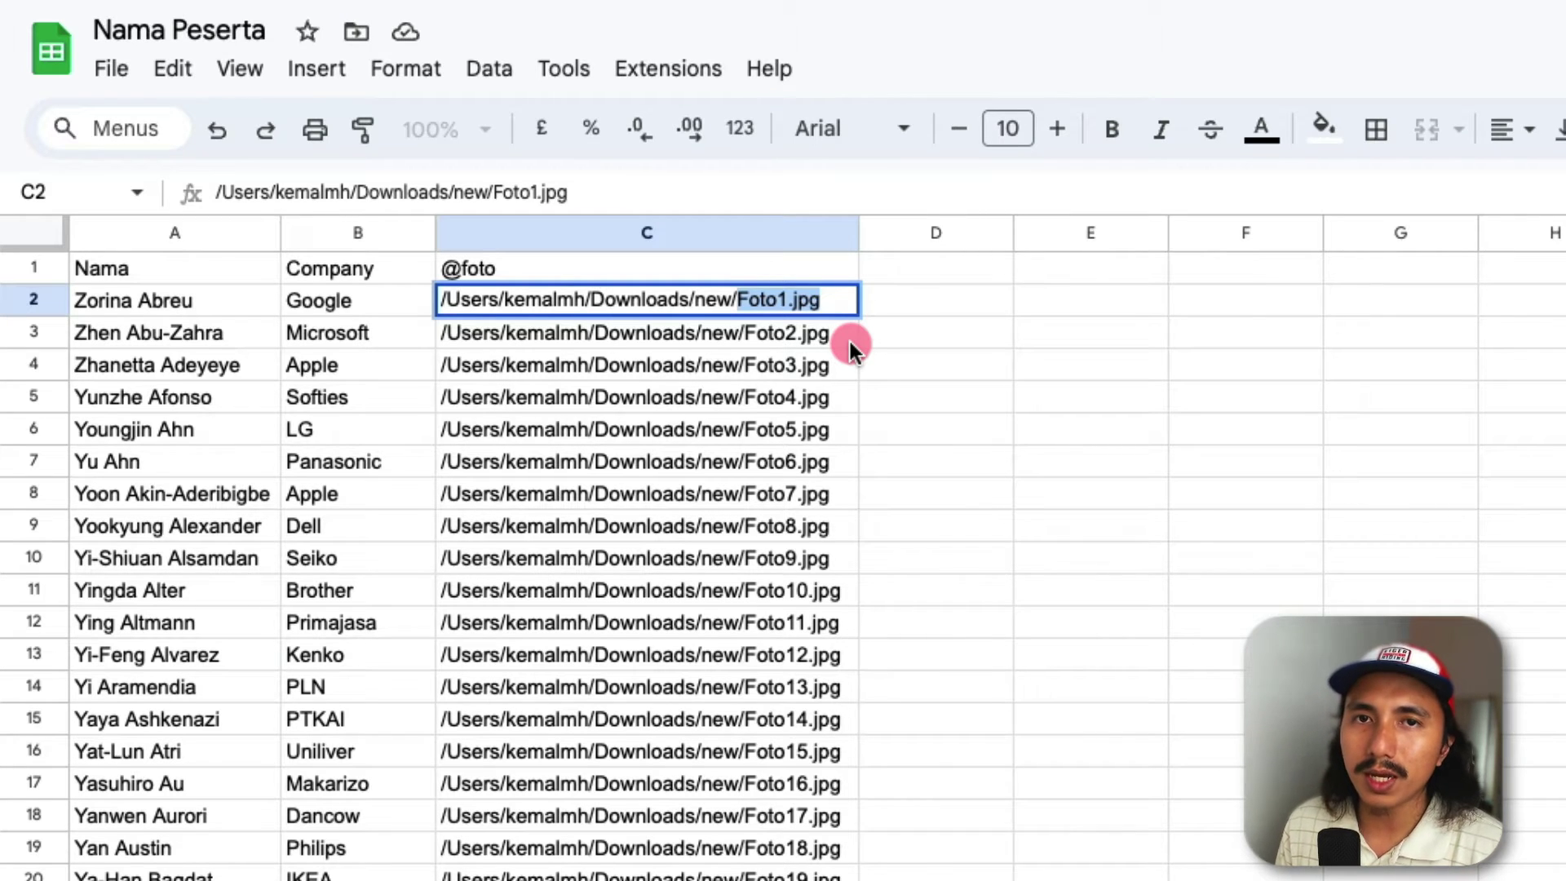
click(850, 341)
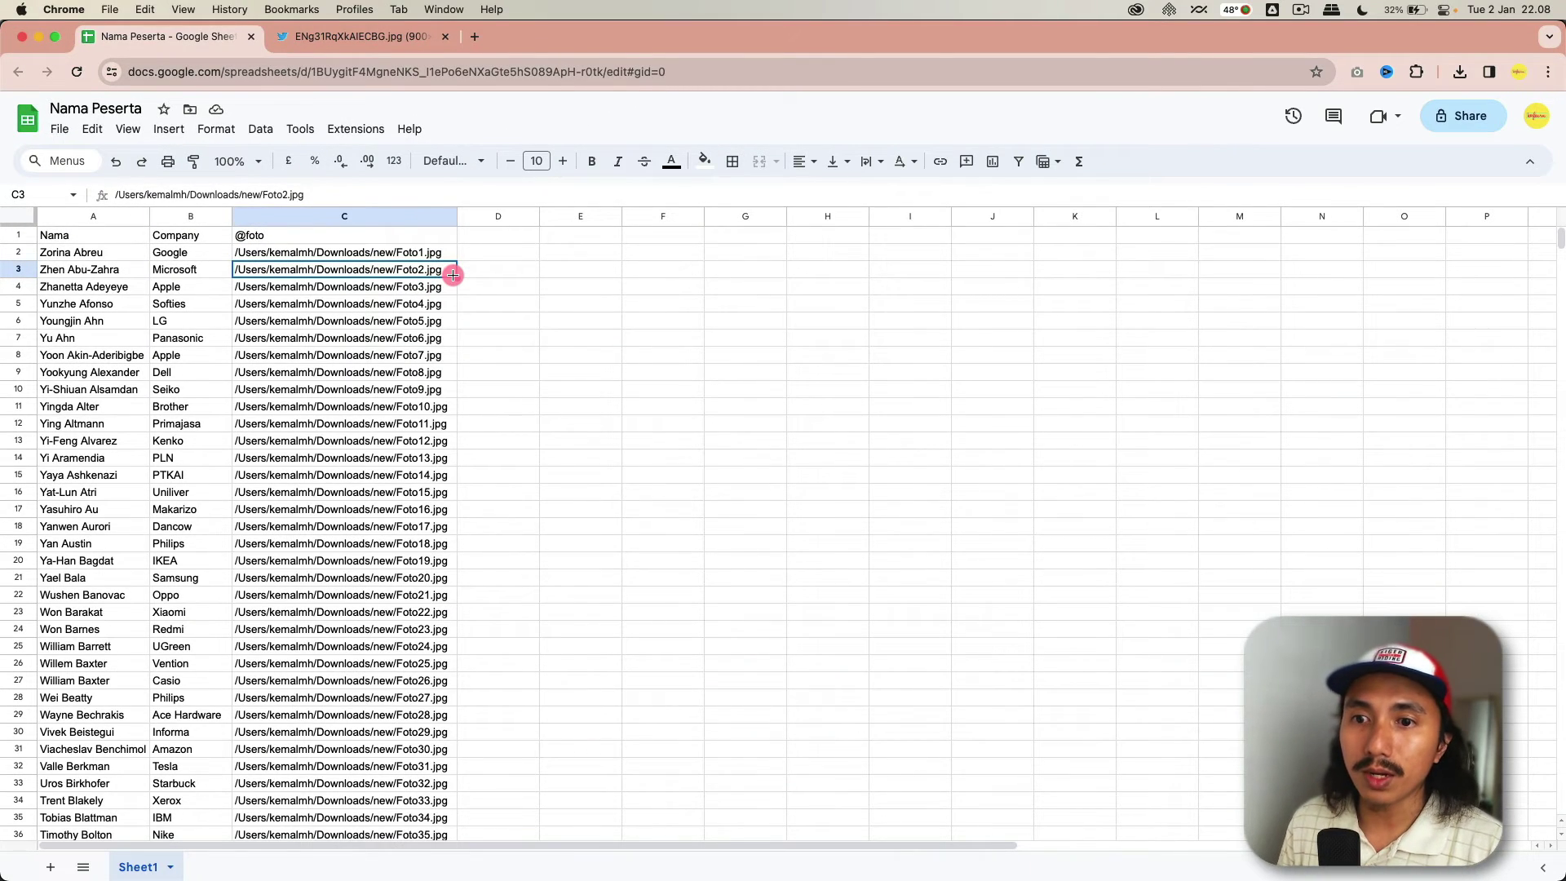
- Drag Foto1.jpg from the photo folder onto the badge and scale it down
key(super+Tab)
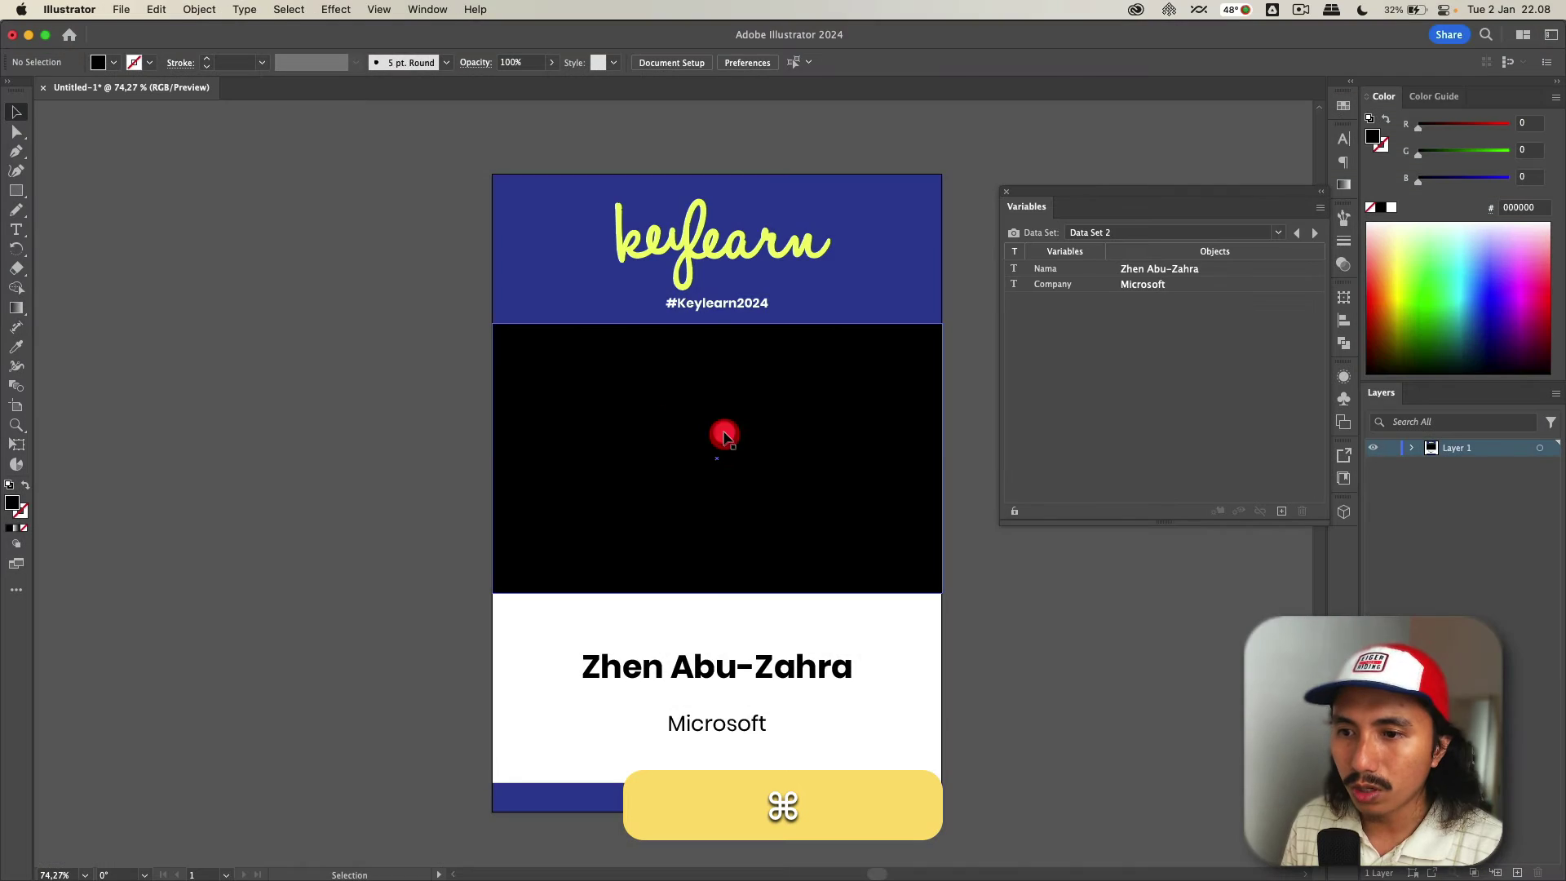
click(721, 435)
click(323, 408)
click(722, 500)
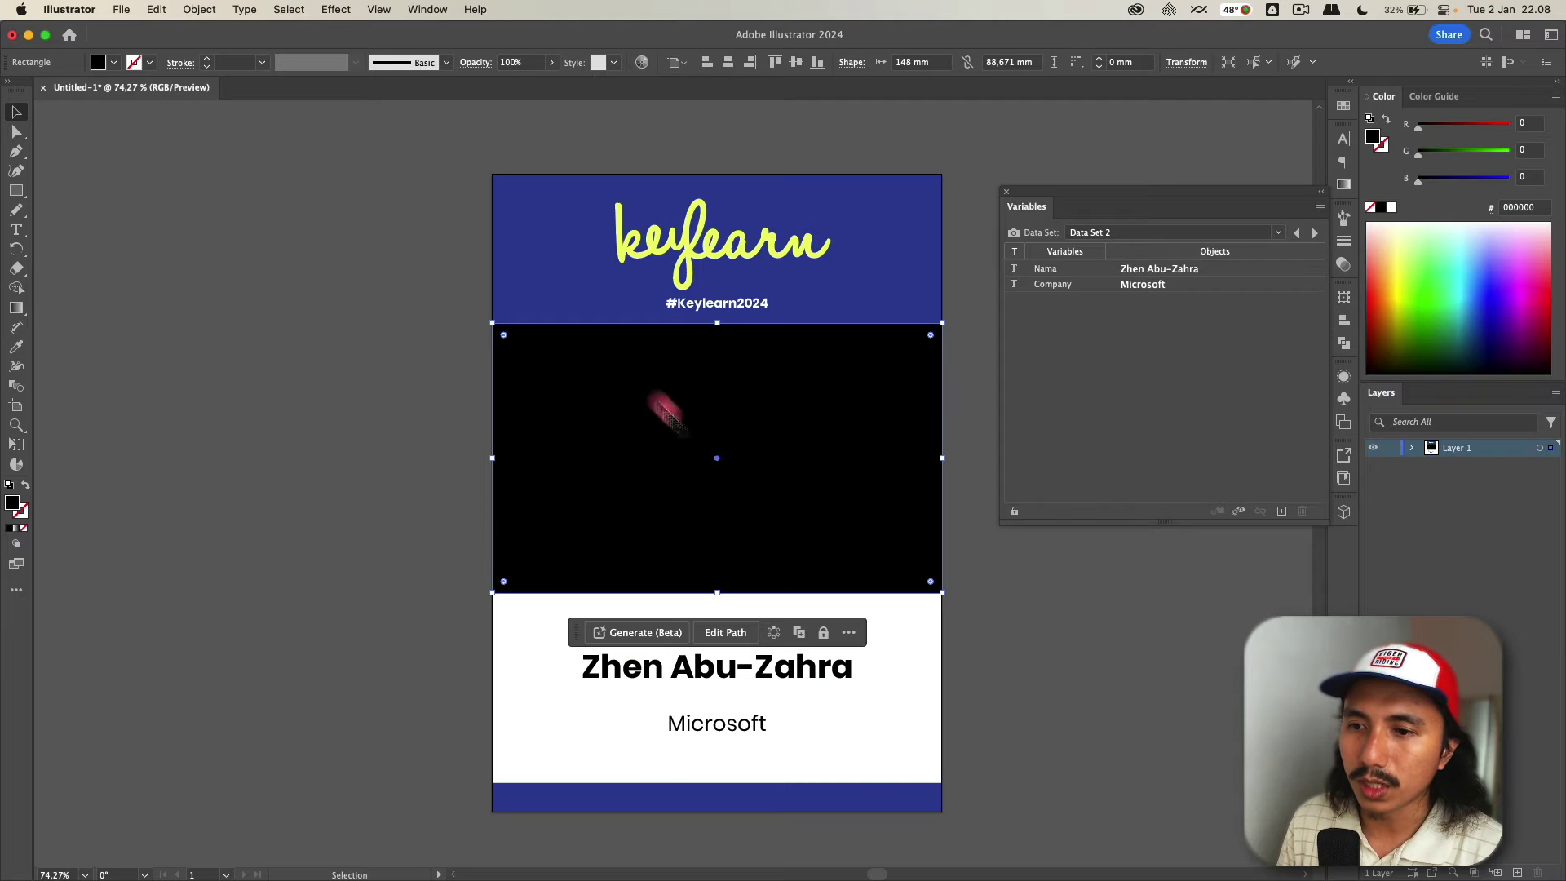
click(438, 380)
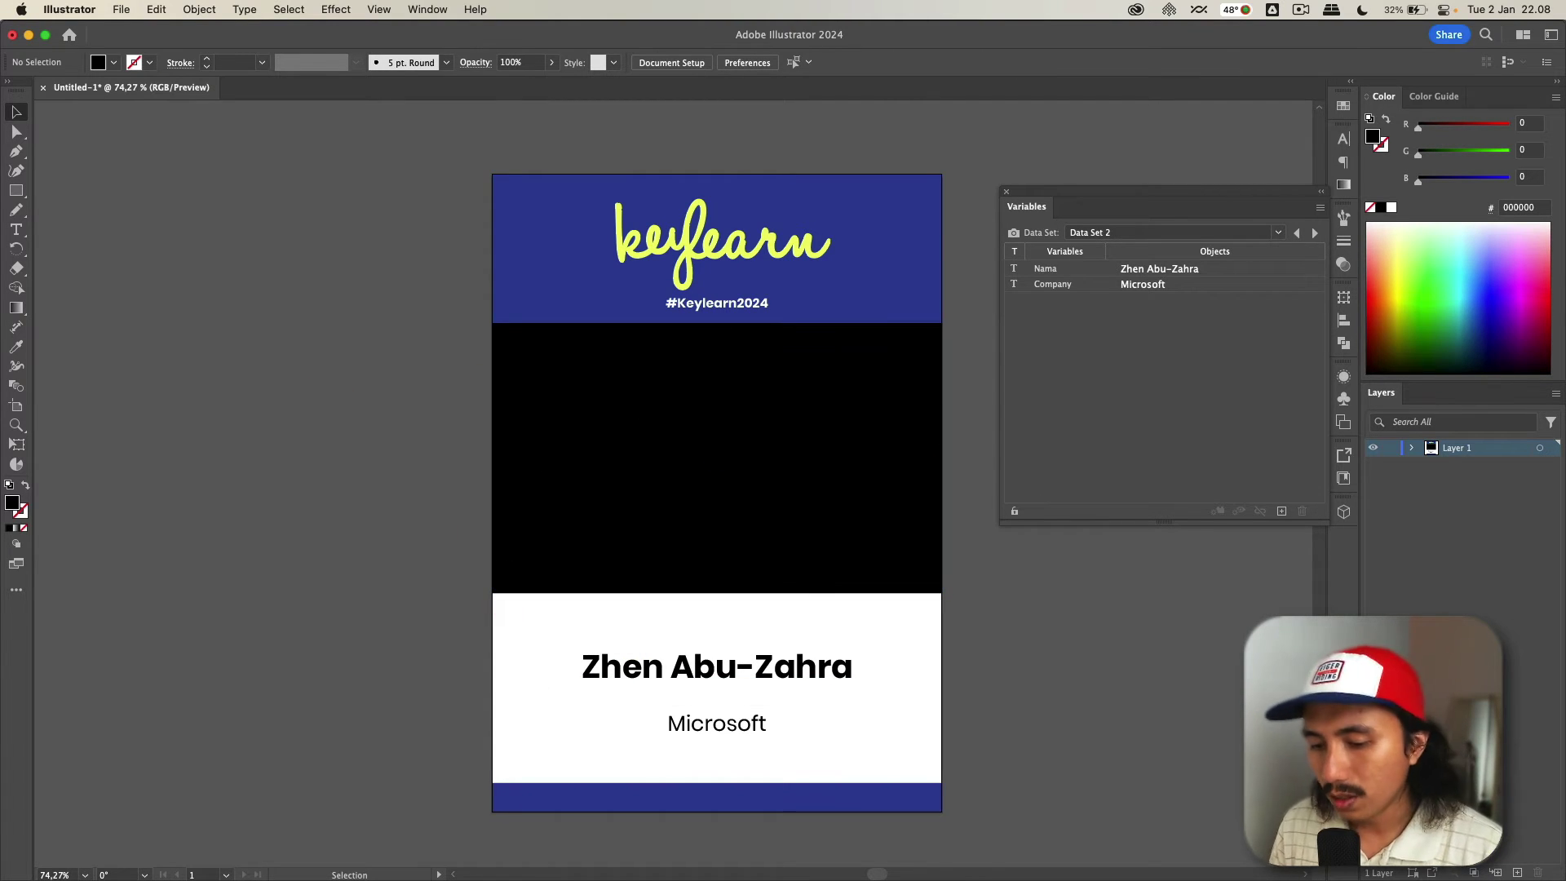
key(super+Tab)
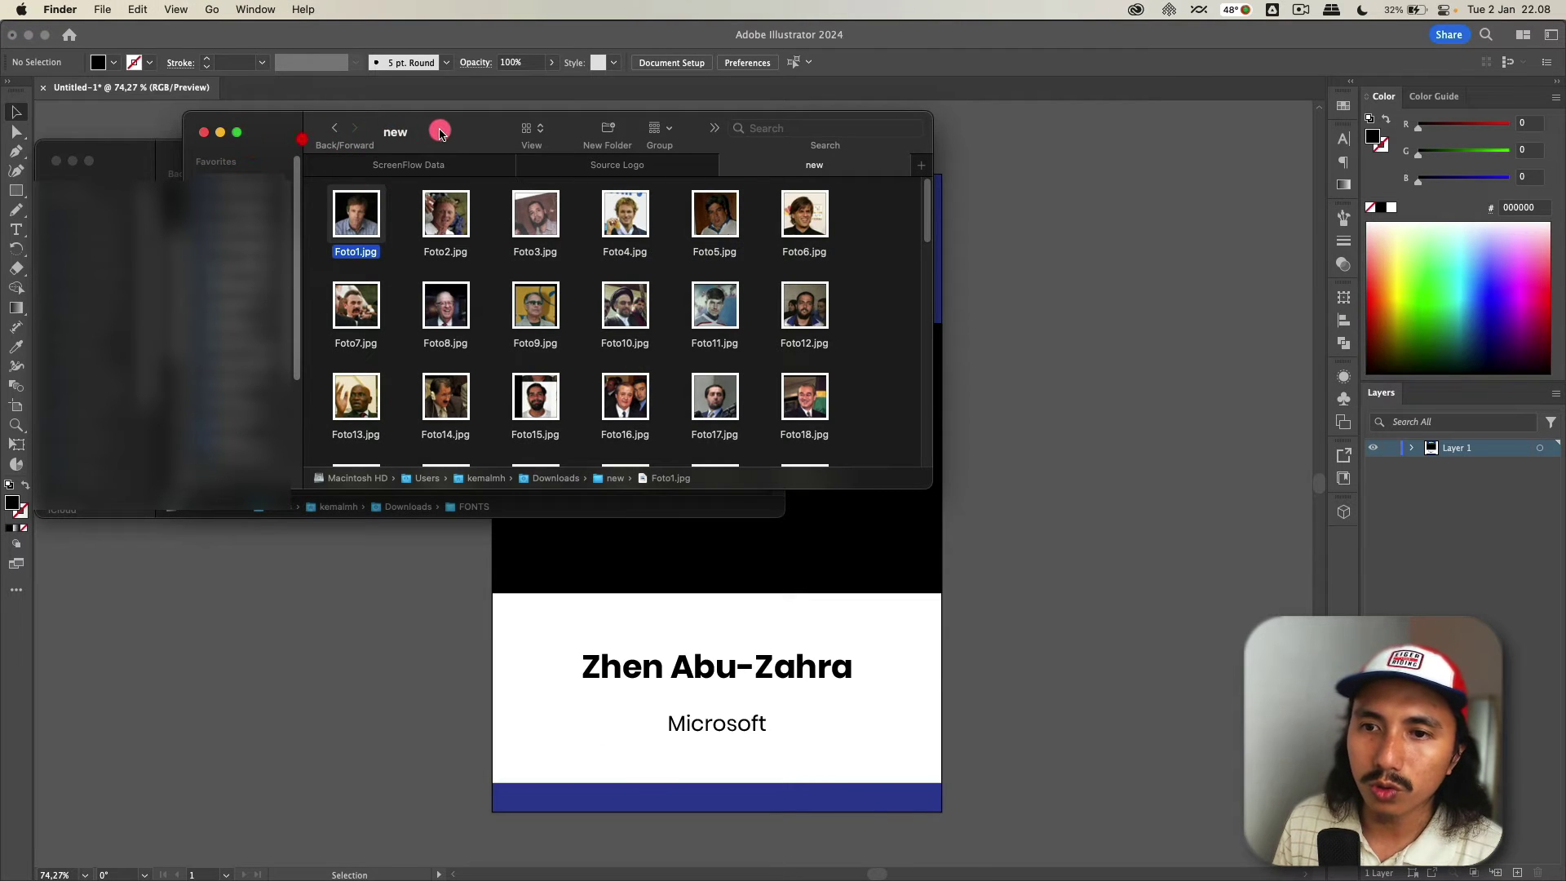
drag(441, 133, 302, 142)
scroll(268, 250, down, 2)
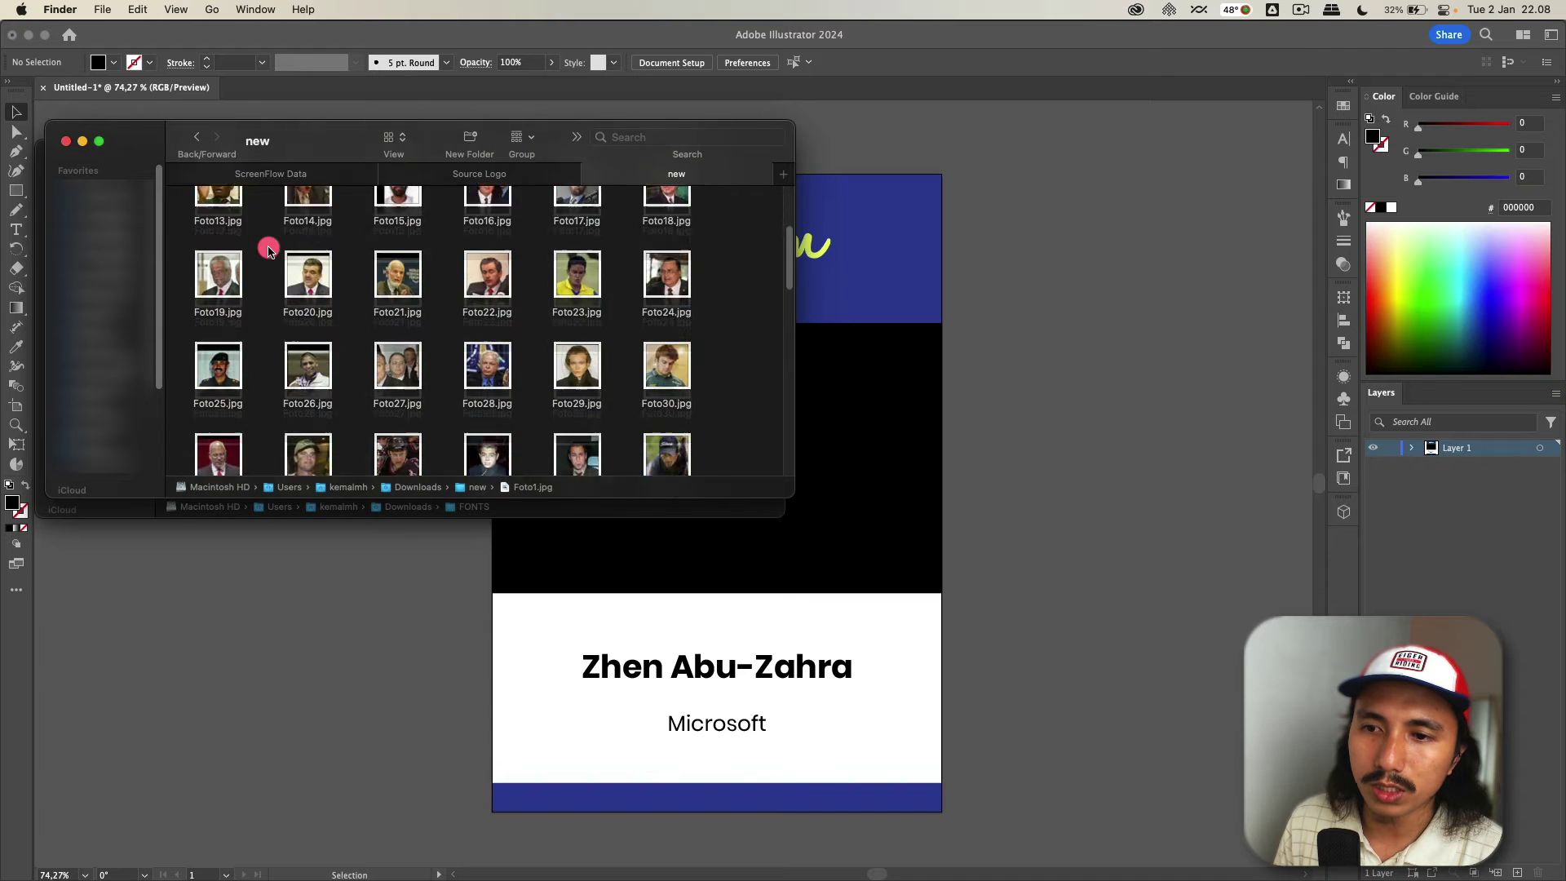
scroll(267, 251, up, 2)
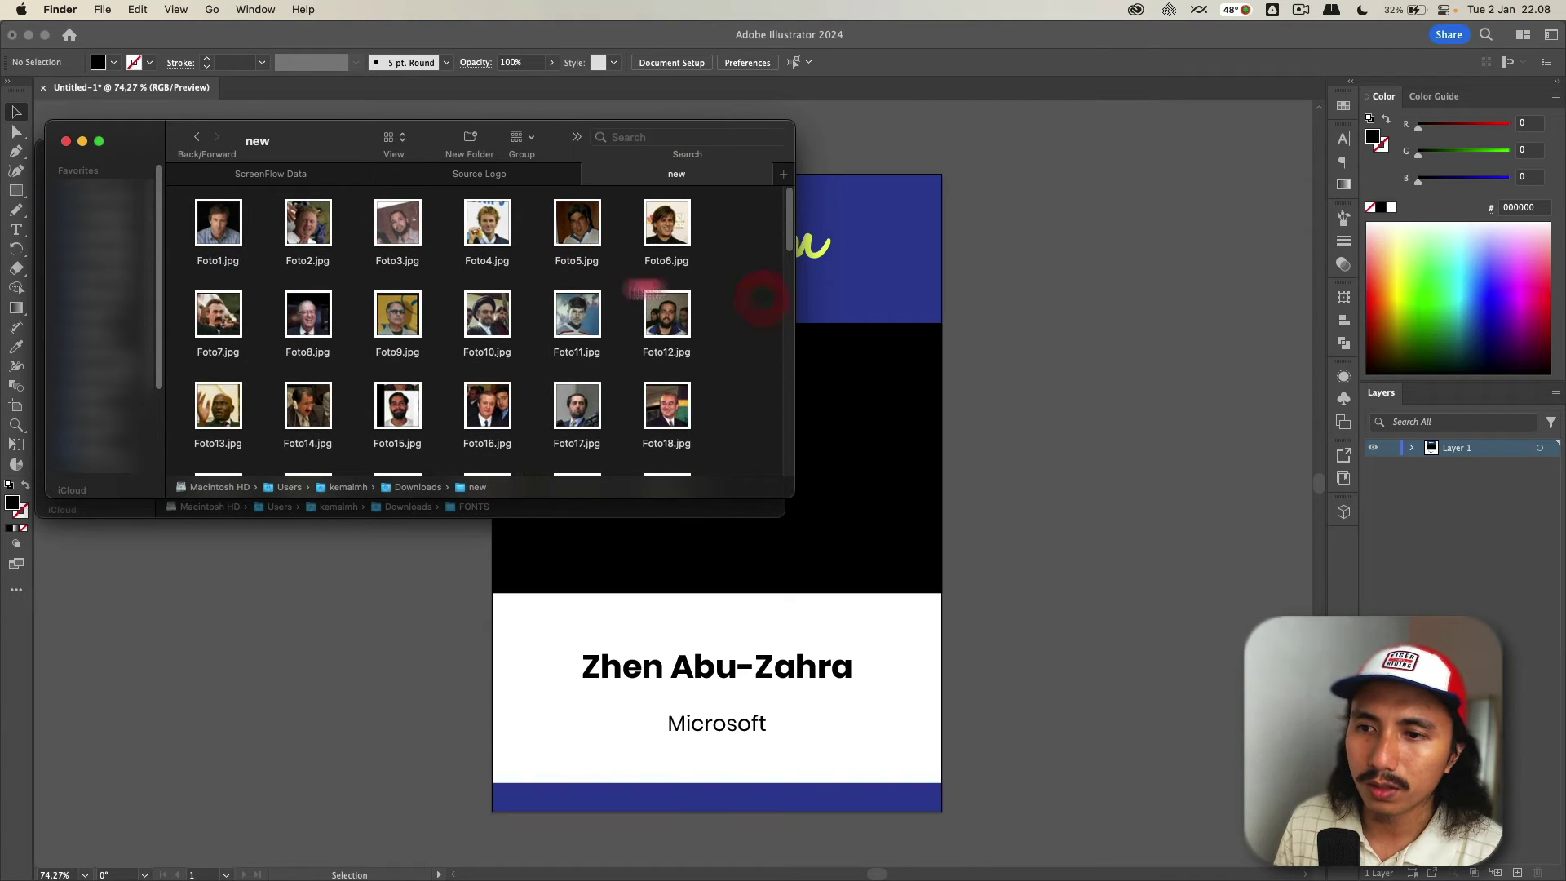
drag(219, 224, 626, 456)
drag(843, 326, 829, 347)
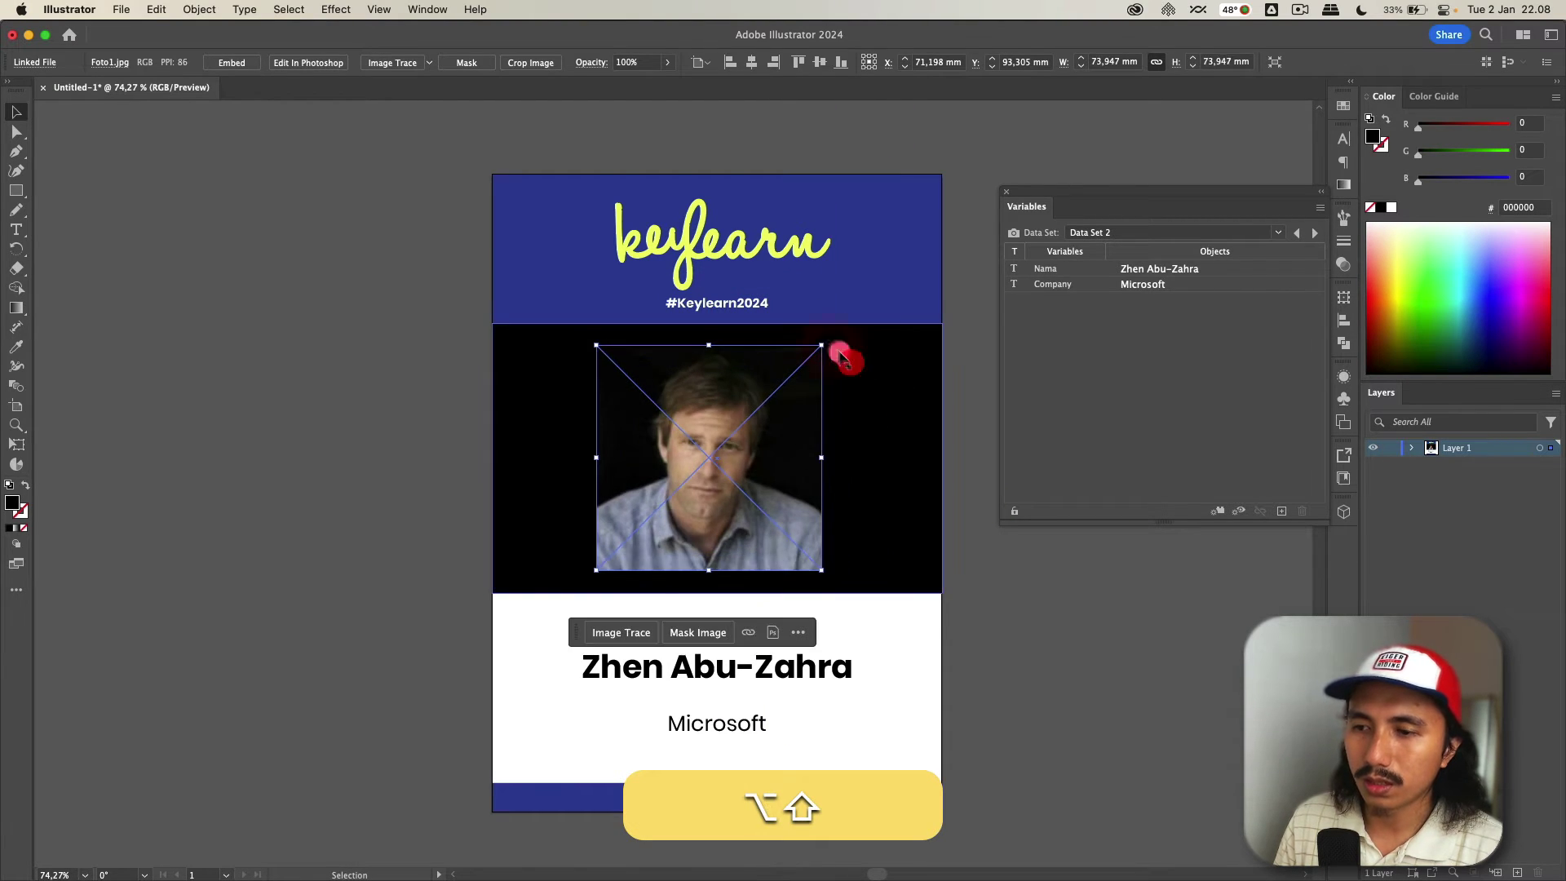
- Delete the black placeholder rectangle behind the Foto1 photo
click(850, 359)
key(BackSpace)
click(851, 371)
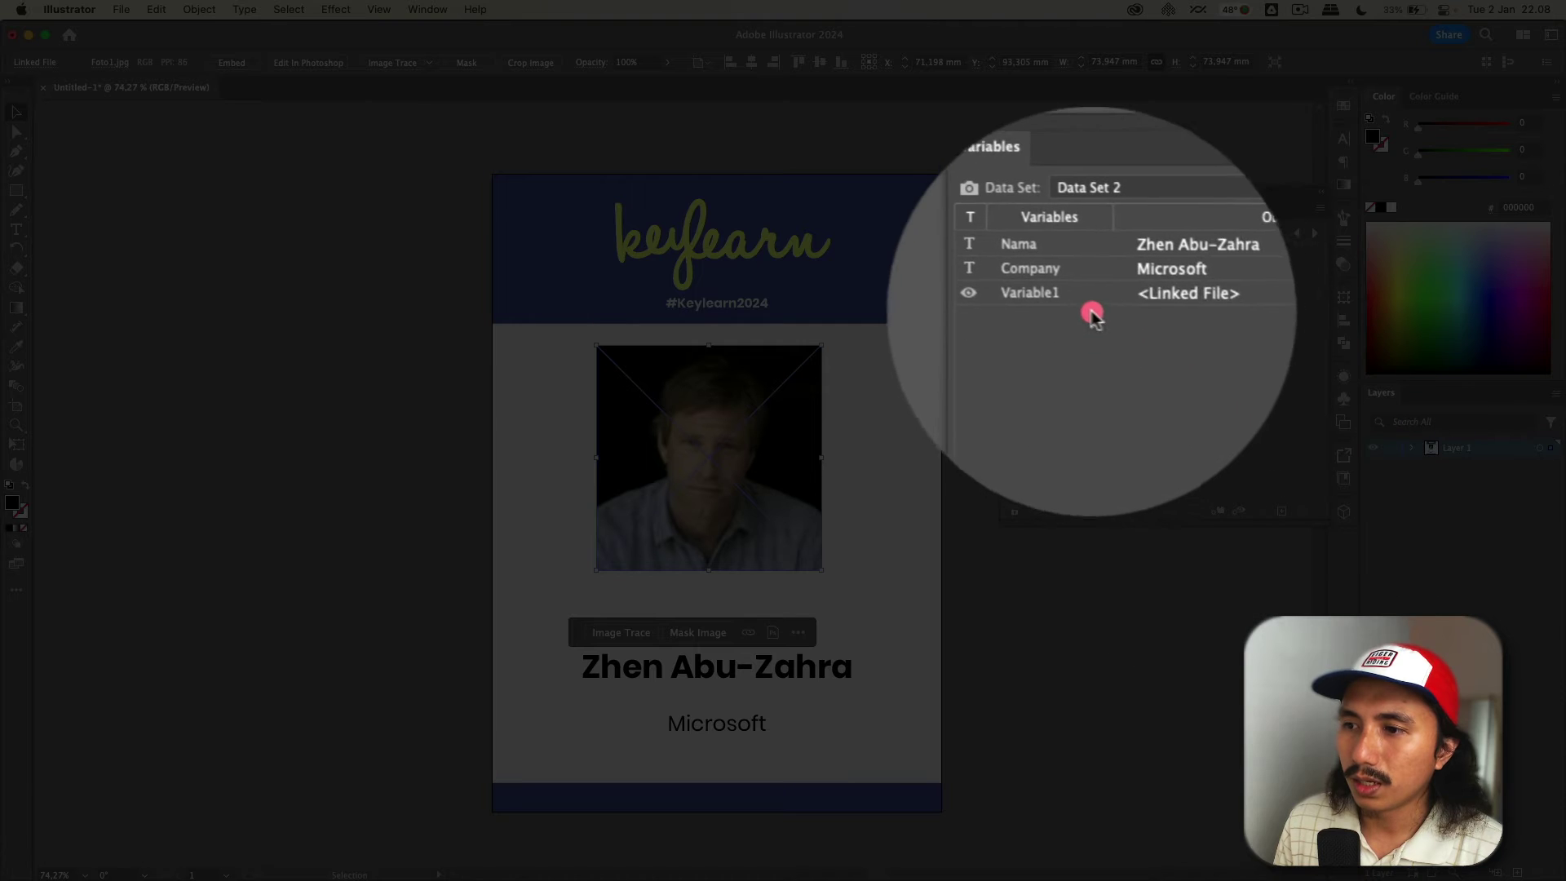
- Rename the photo's linked-file variable from Variable1 to Foto in the Variables panel
click(1060, 300)
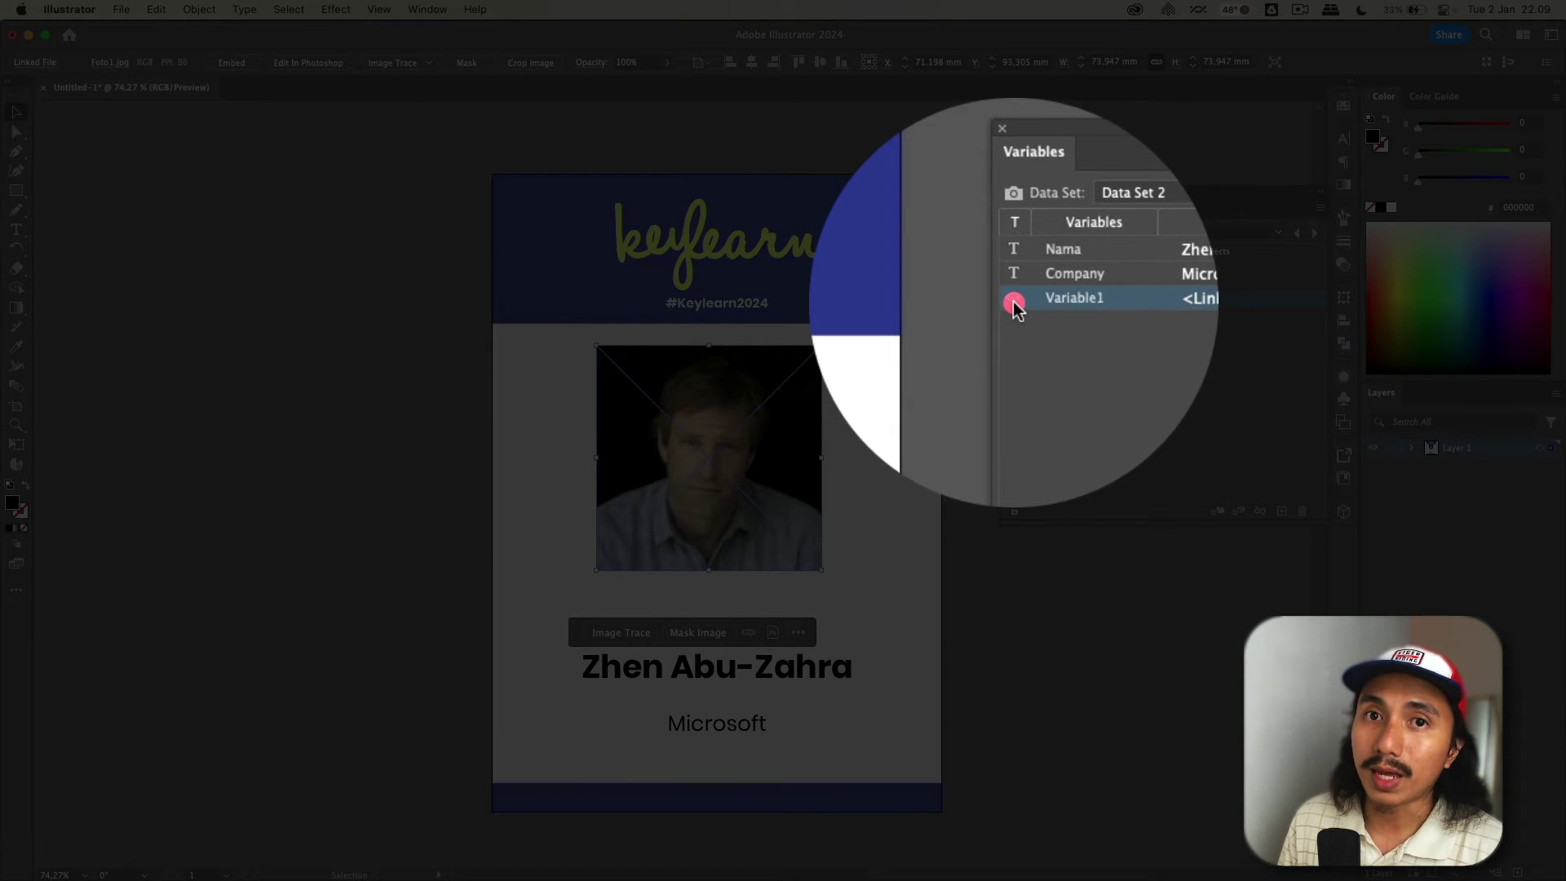
double_click(1054, 300)
text(Foto)
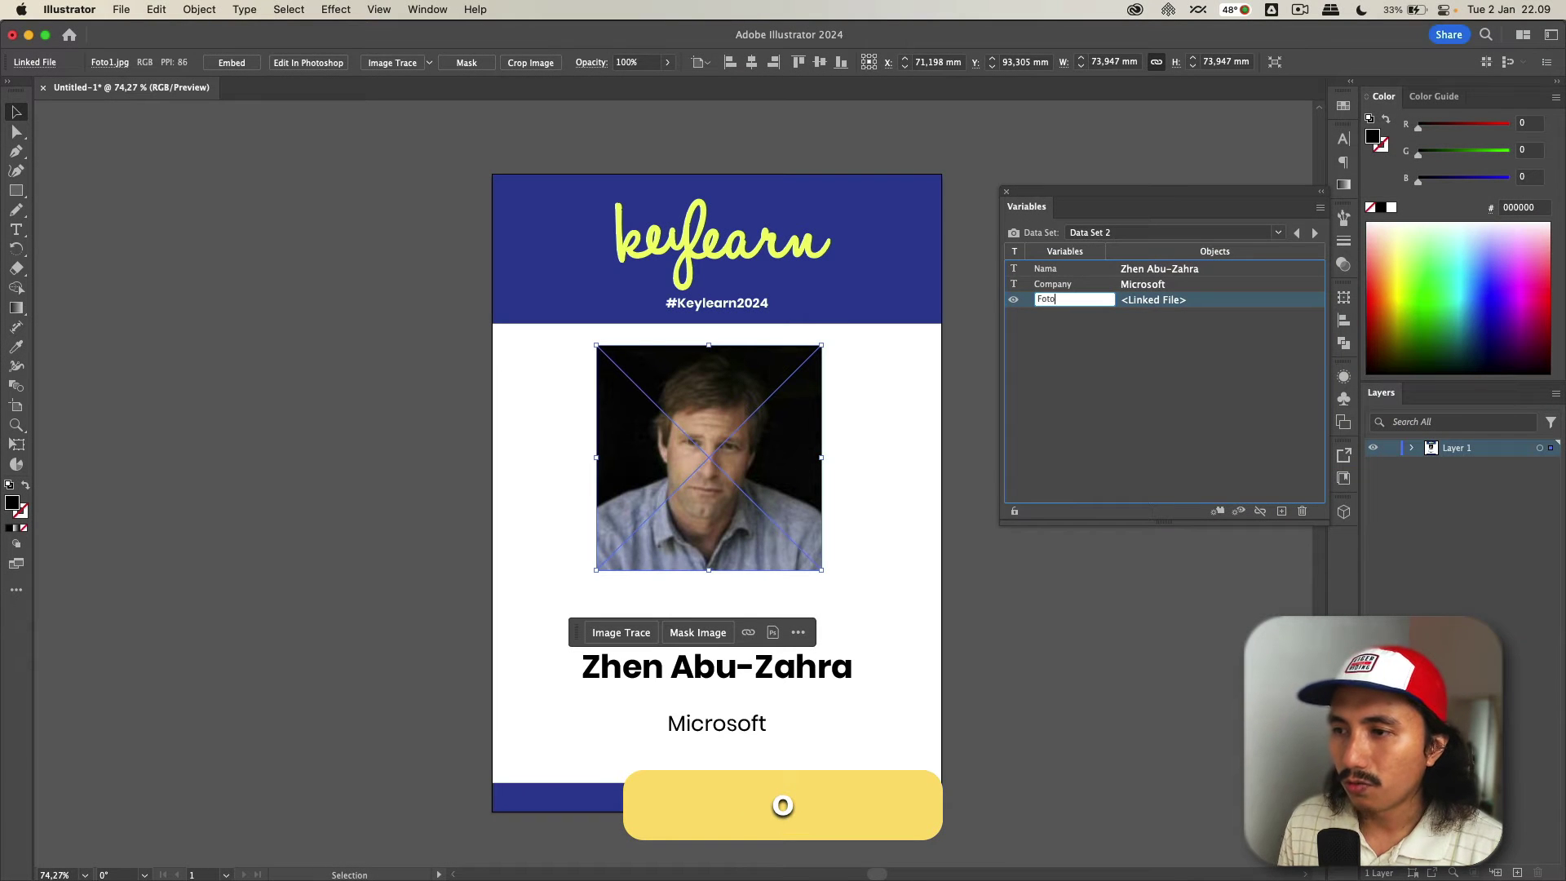
click(1116, 315)
click(1170, 303)
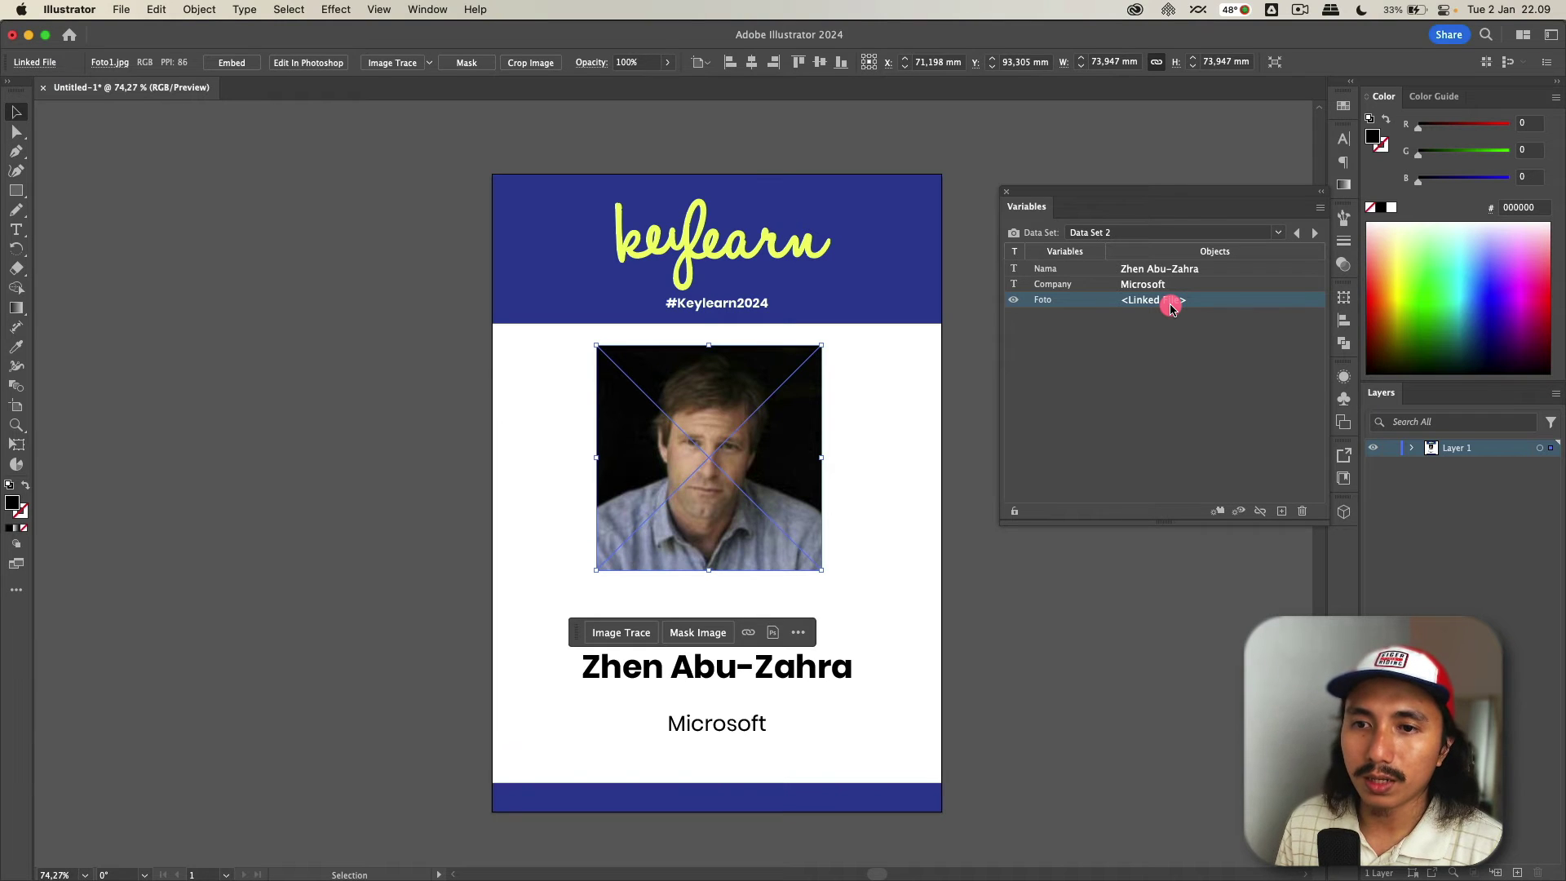
key(super+Tab)
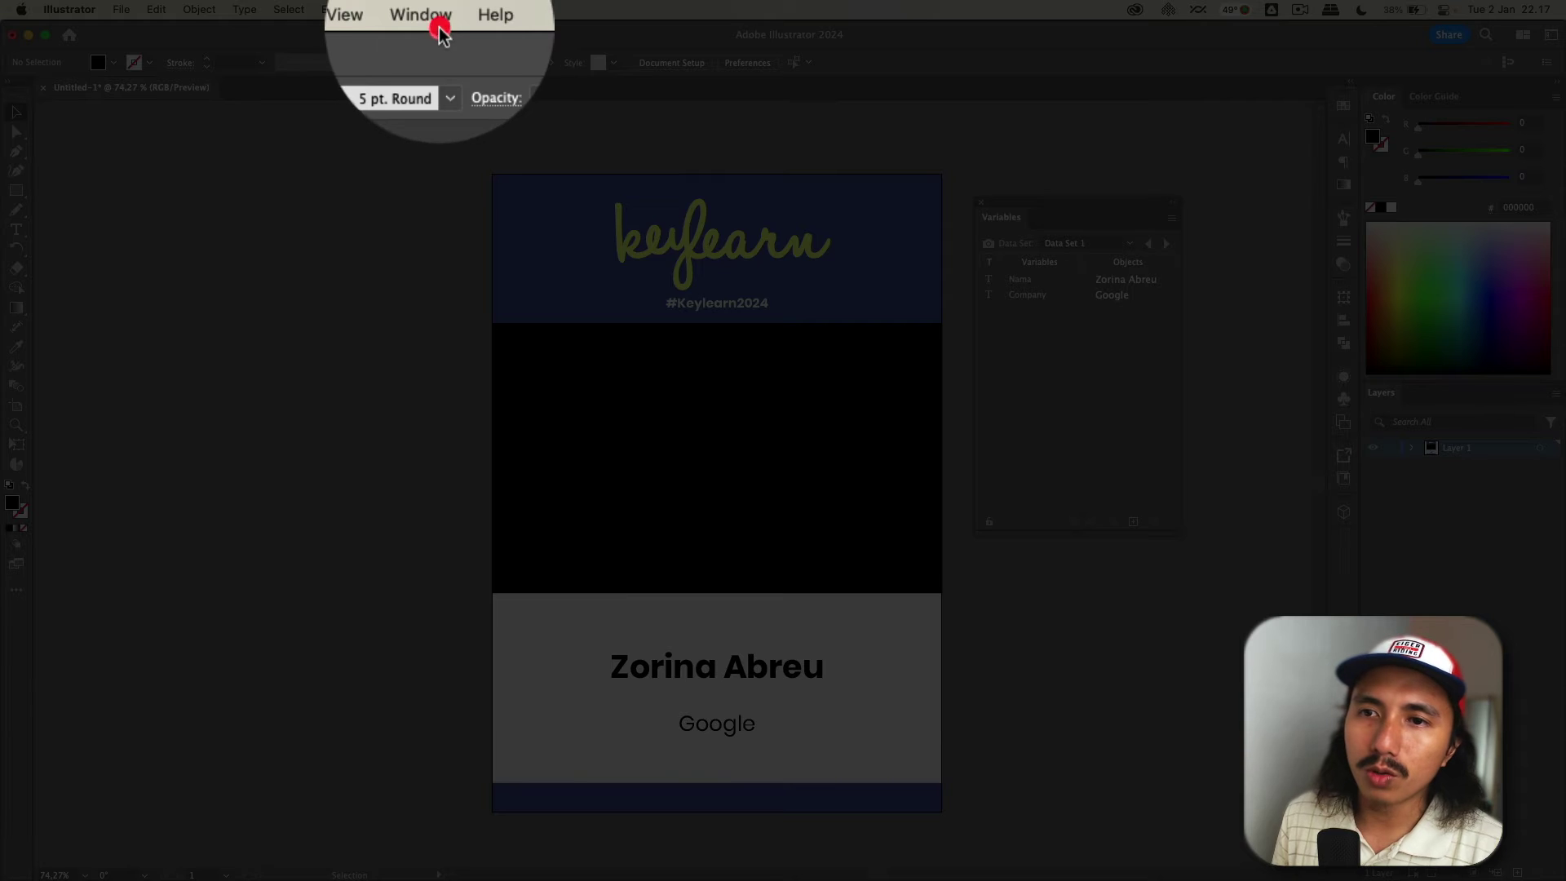
- Show and enlarge the Actions panel, then add a new action set named Exports Kartu
click(427, 9)
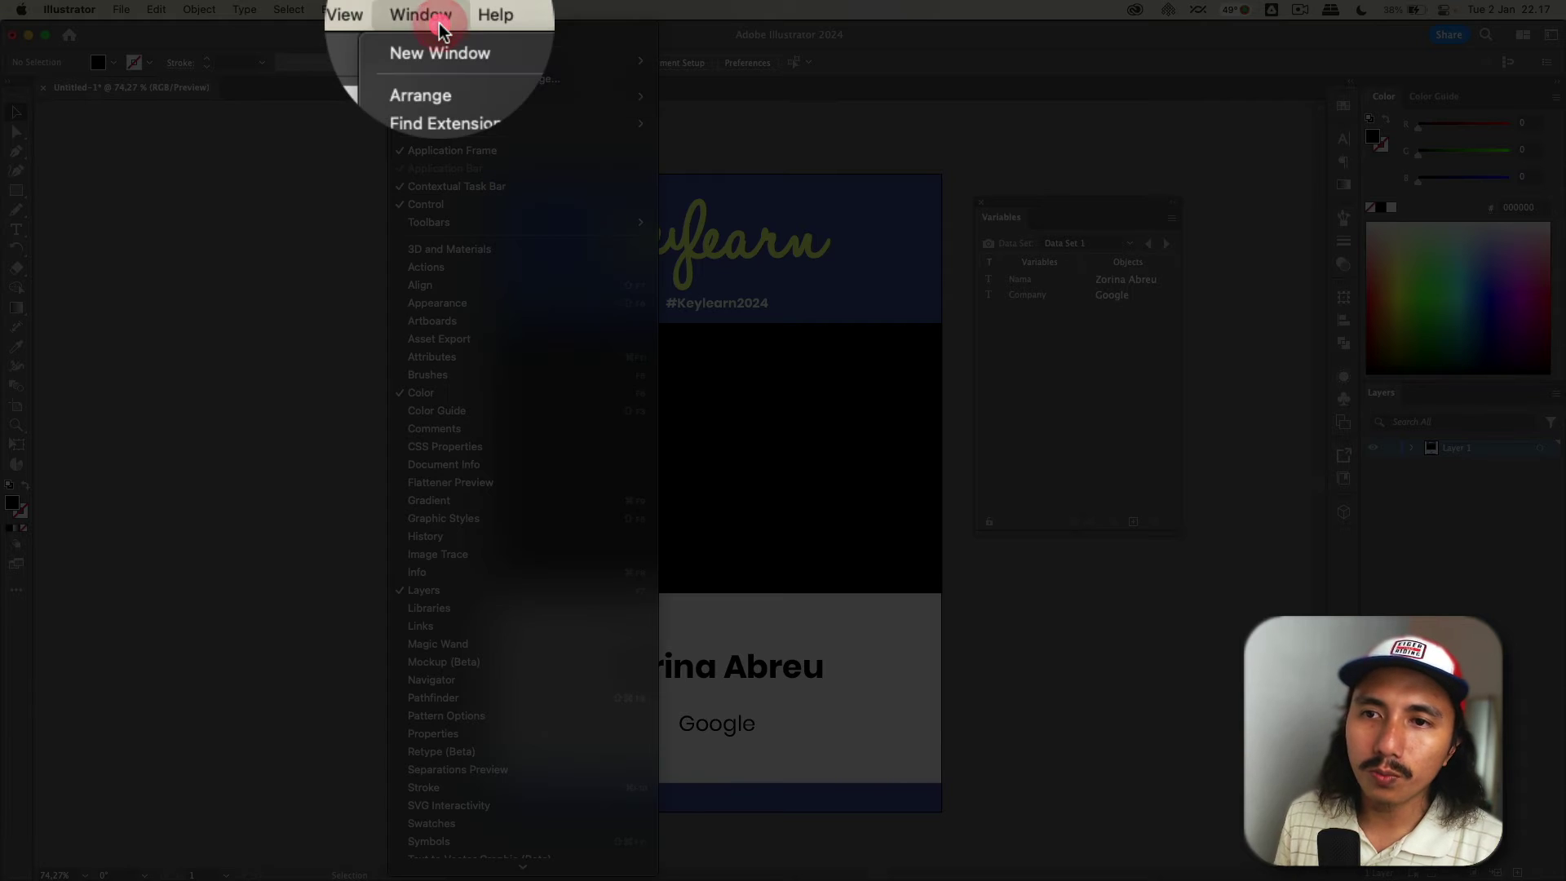
click(437, 267)
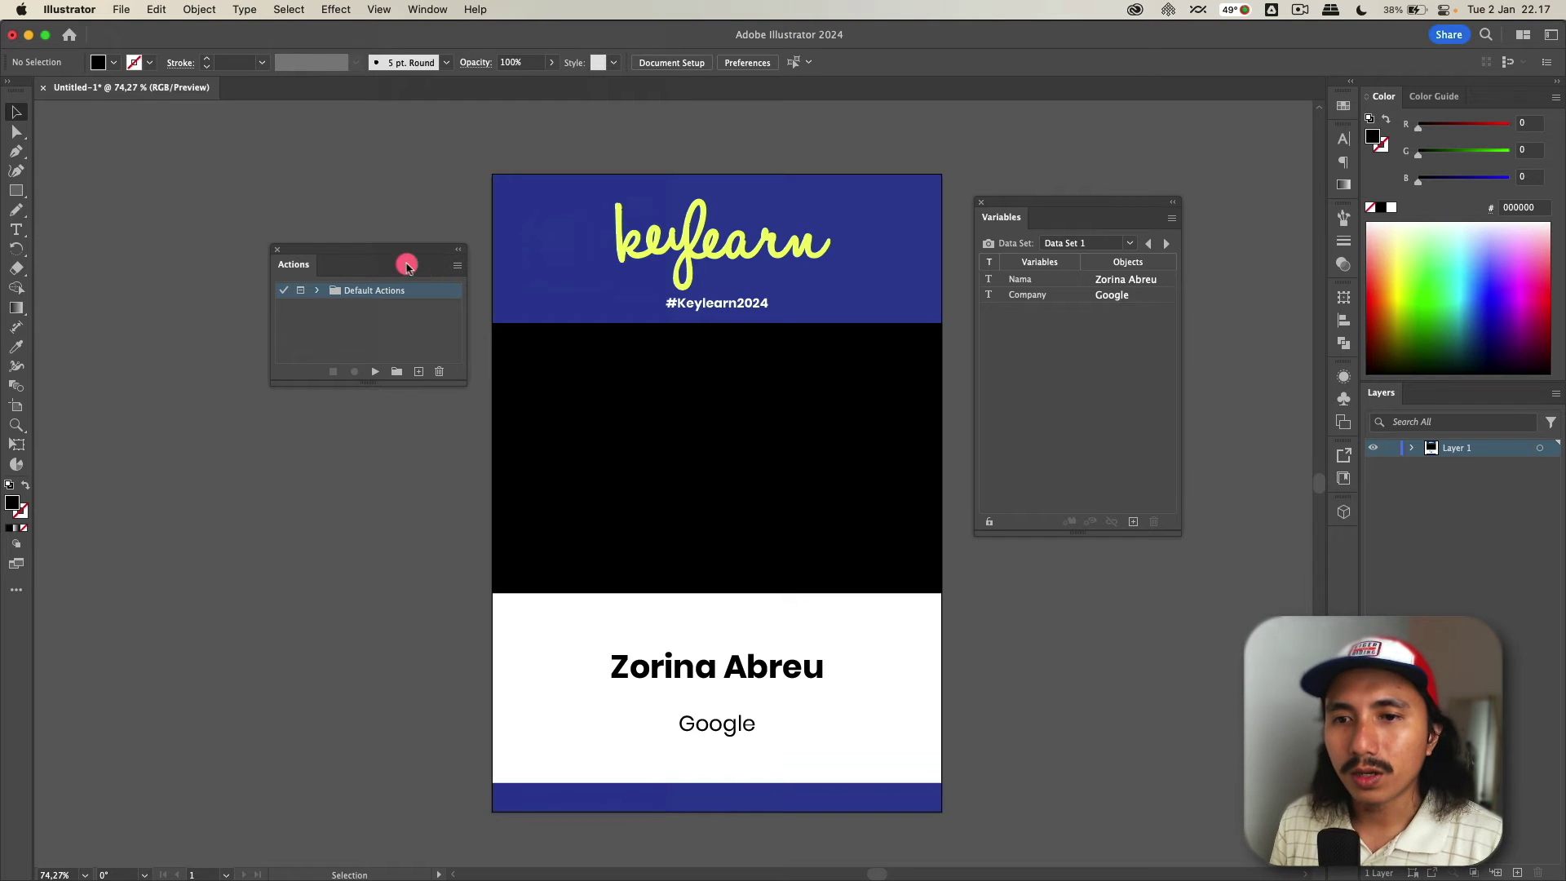
drag(363, 248, 373, 181)
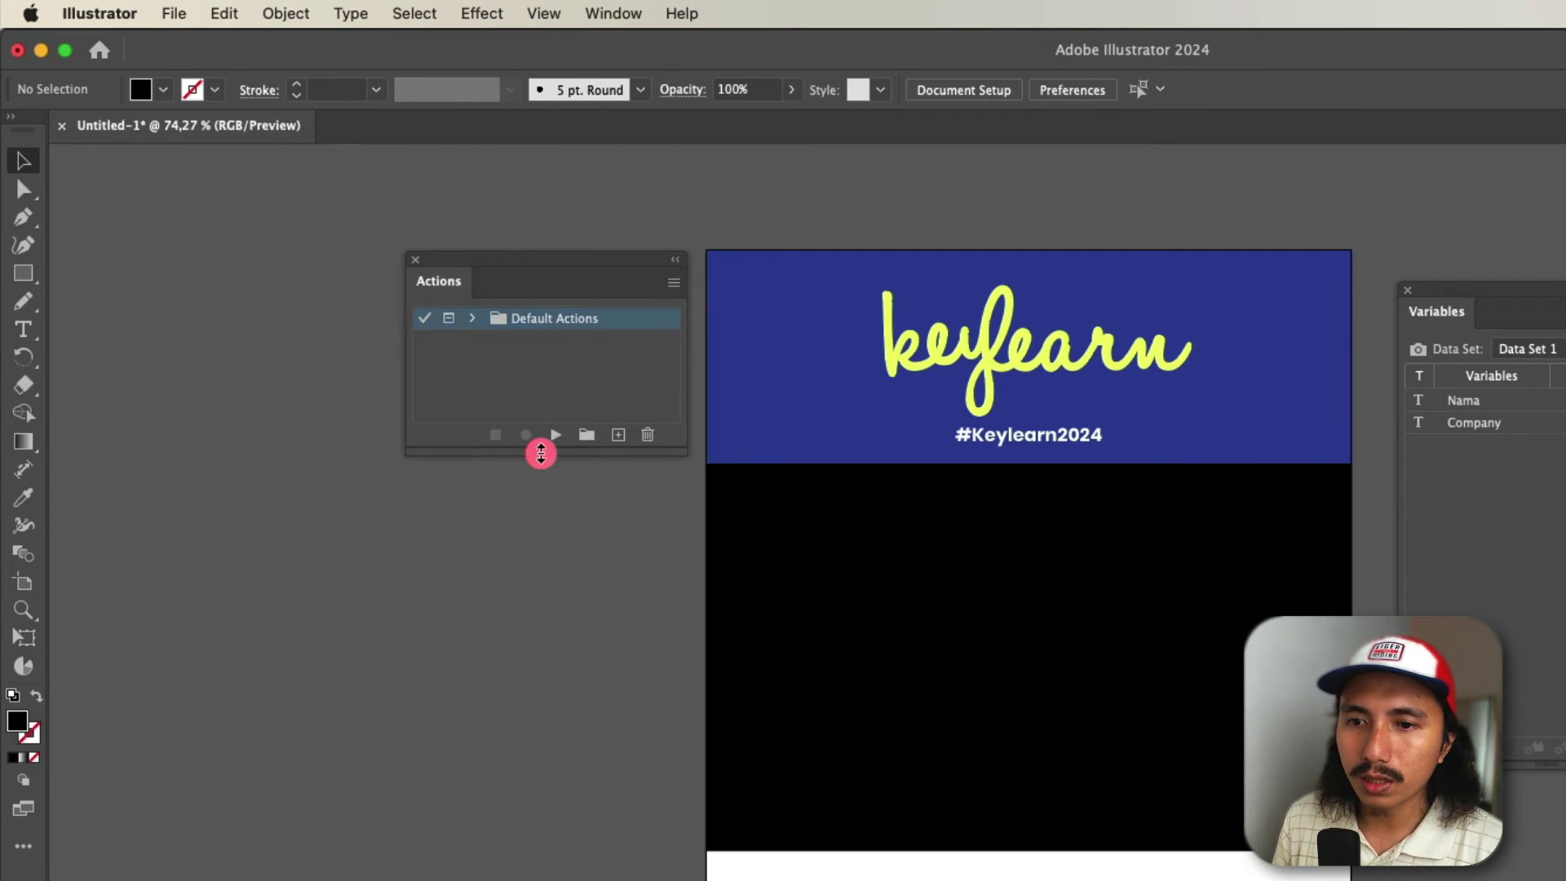
drag(542, 451, 553, 556)
click(587, 543)
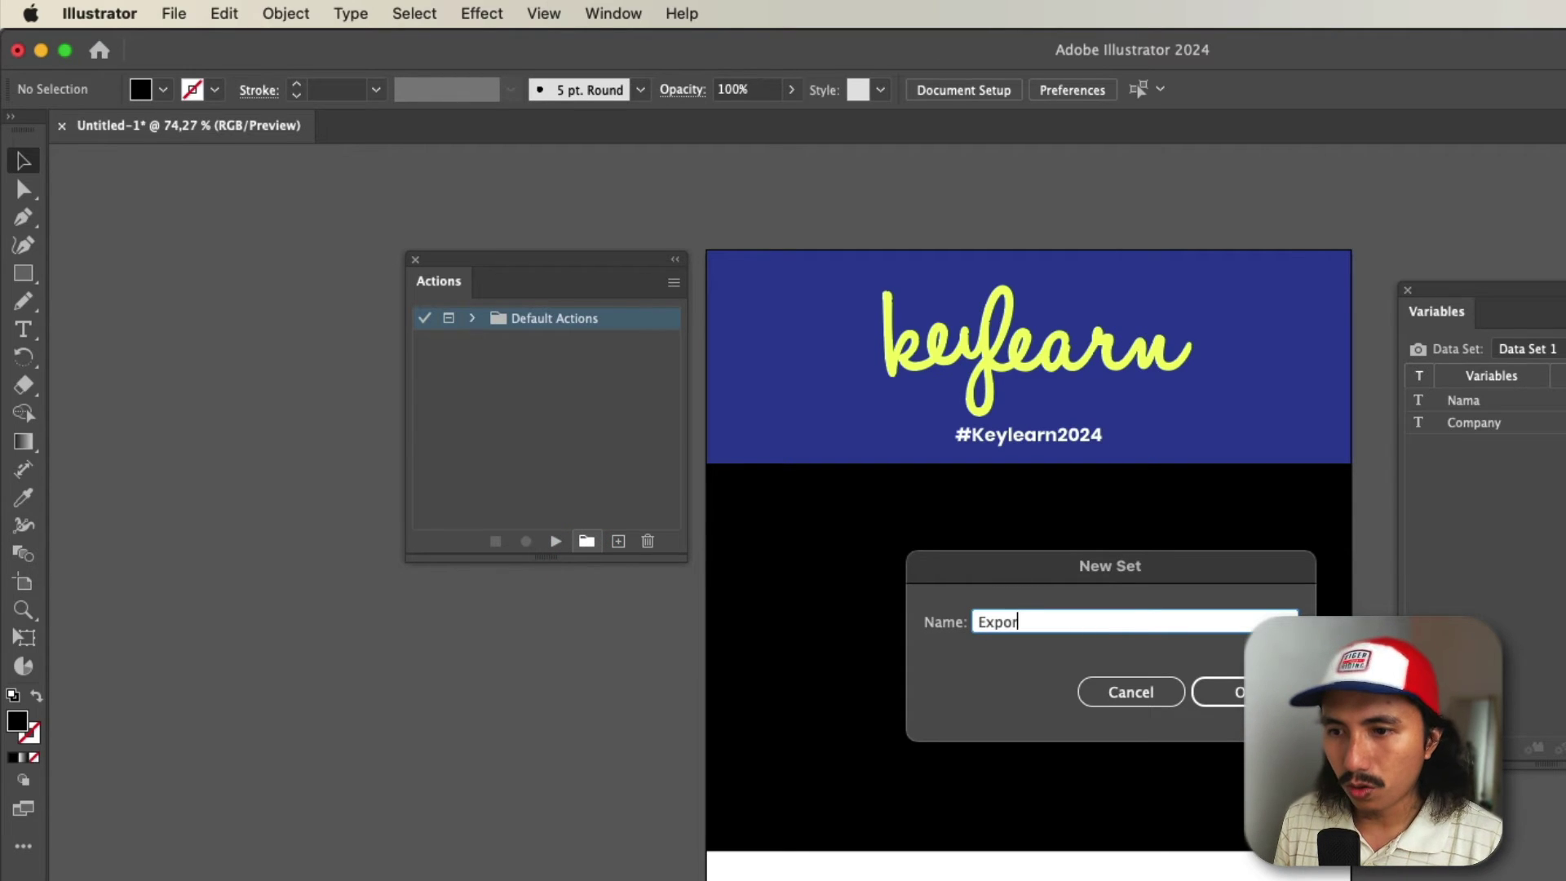
text(Exports Kartu)
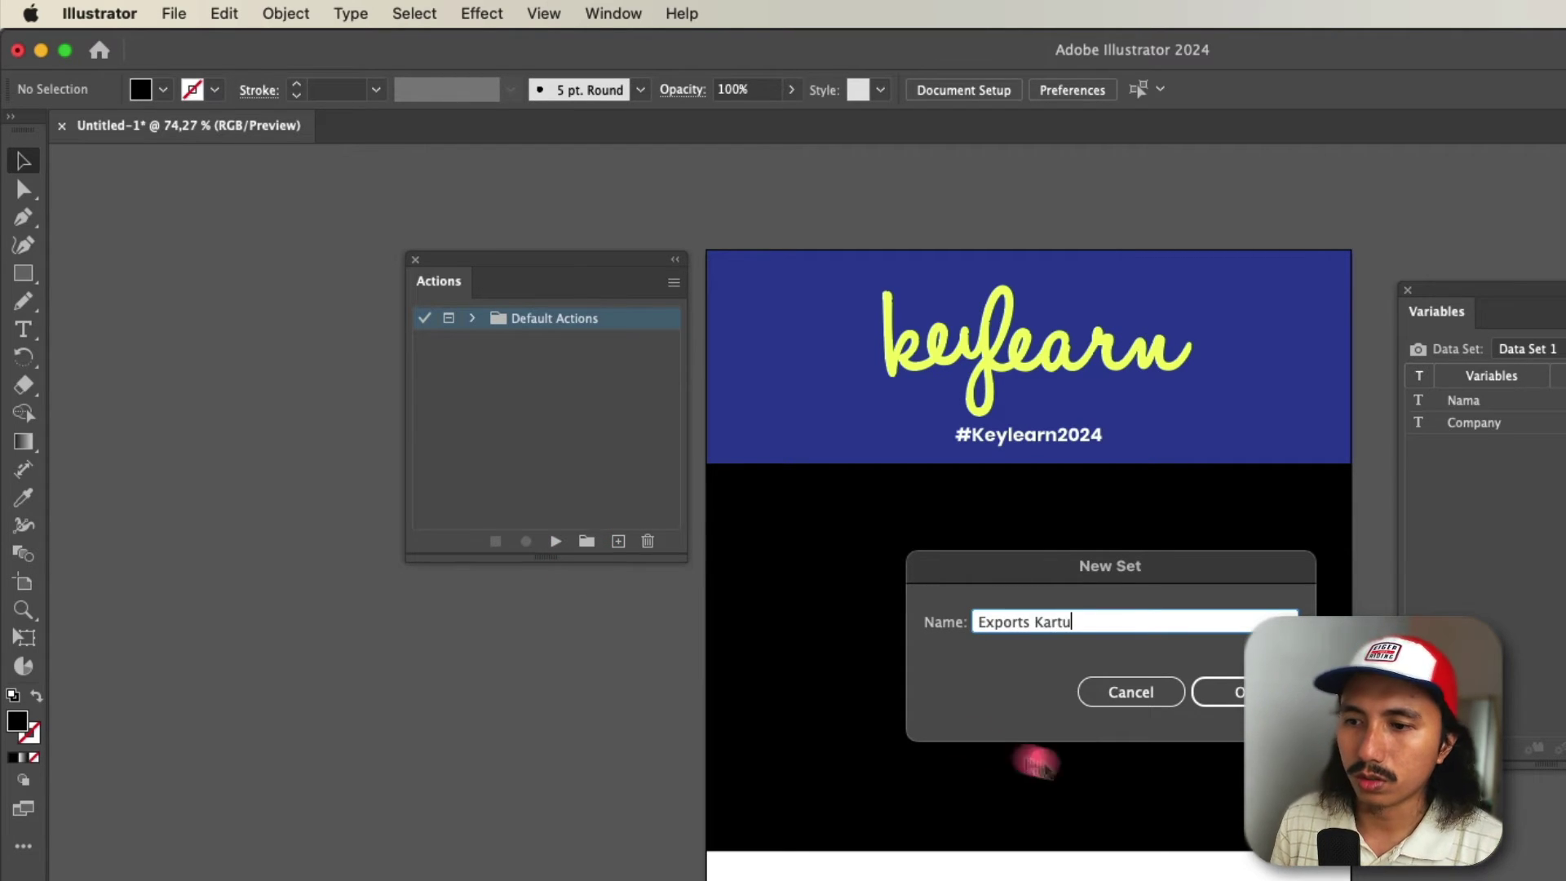
click(1215, 692)
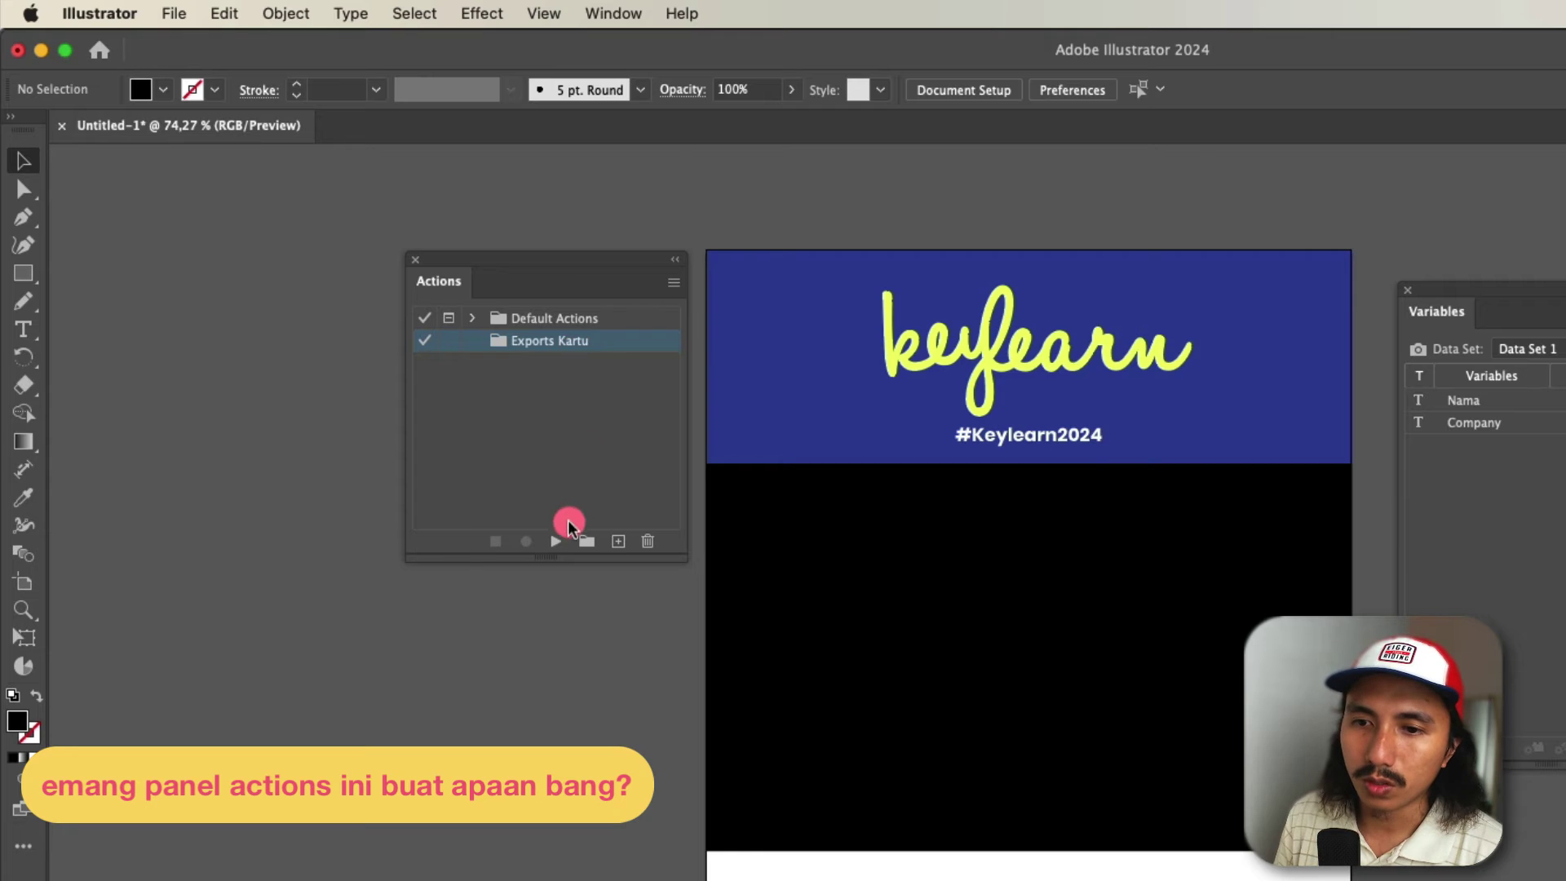
- Start recording a new action named Save as PDF in the Exports Kartu set
click(618, 542)
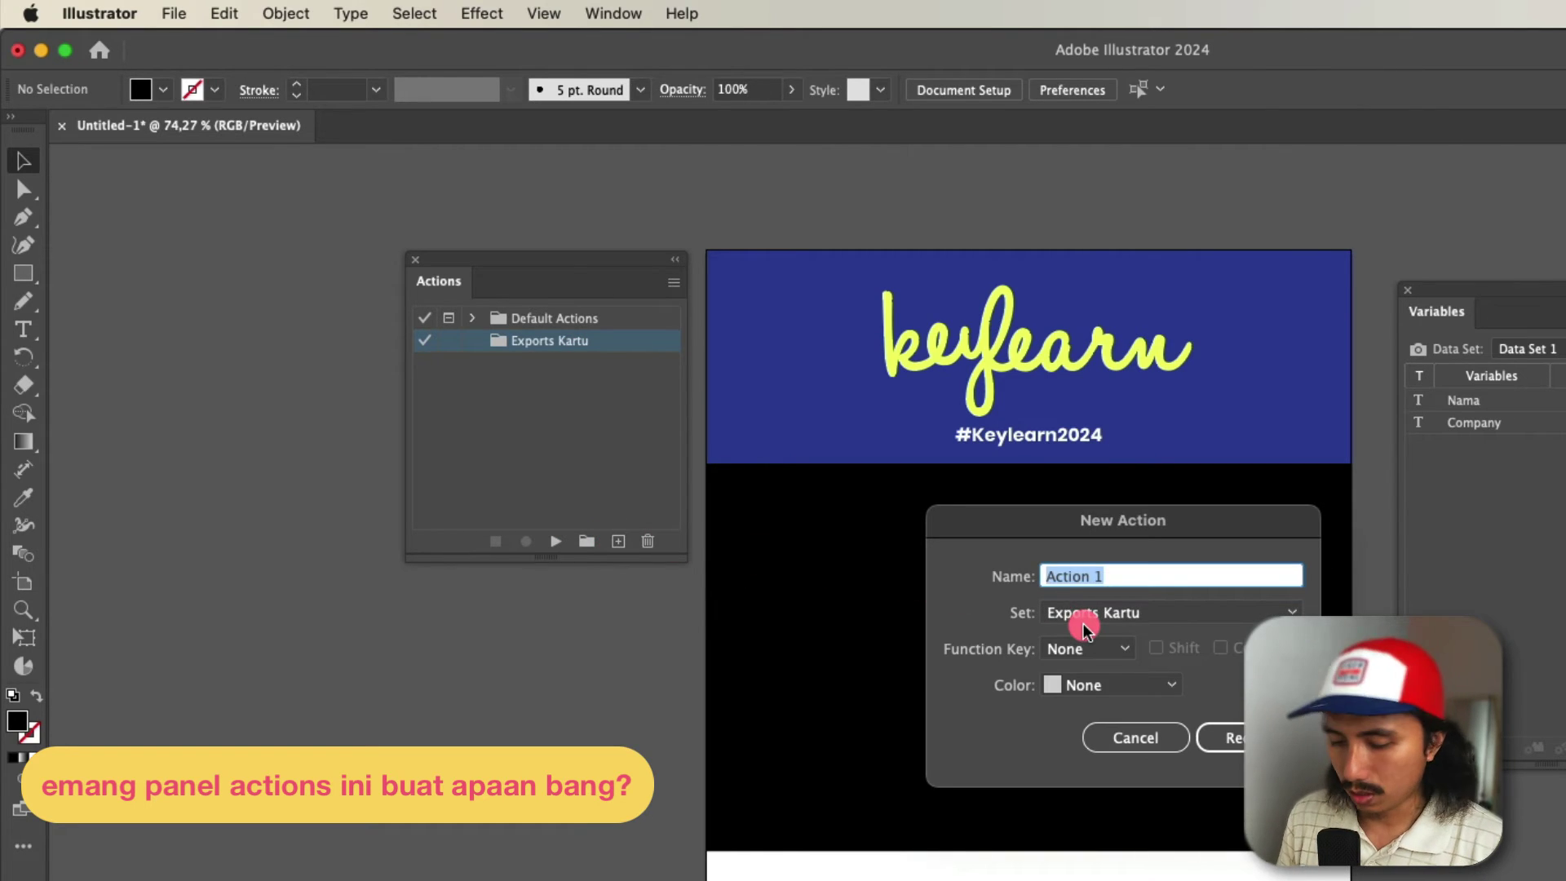
text(Save as PDF)
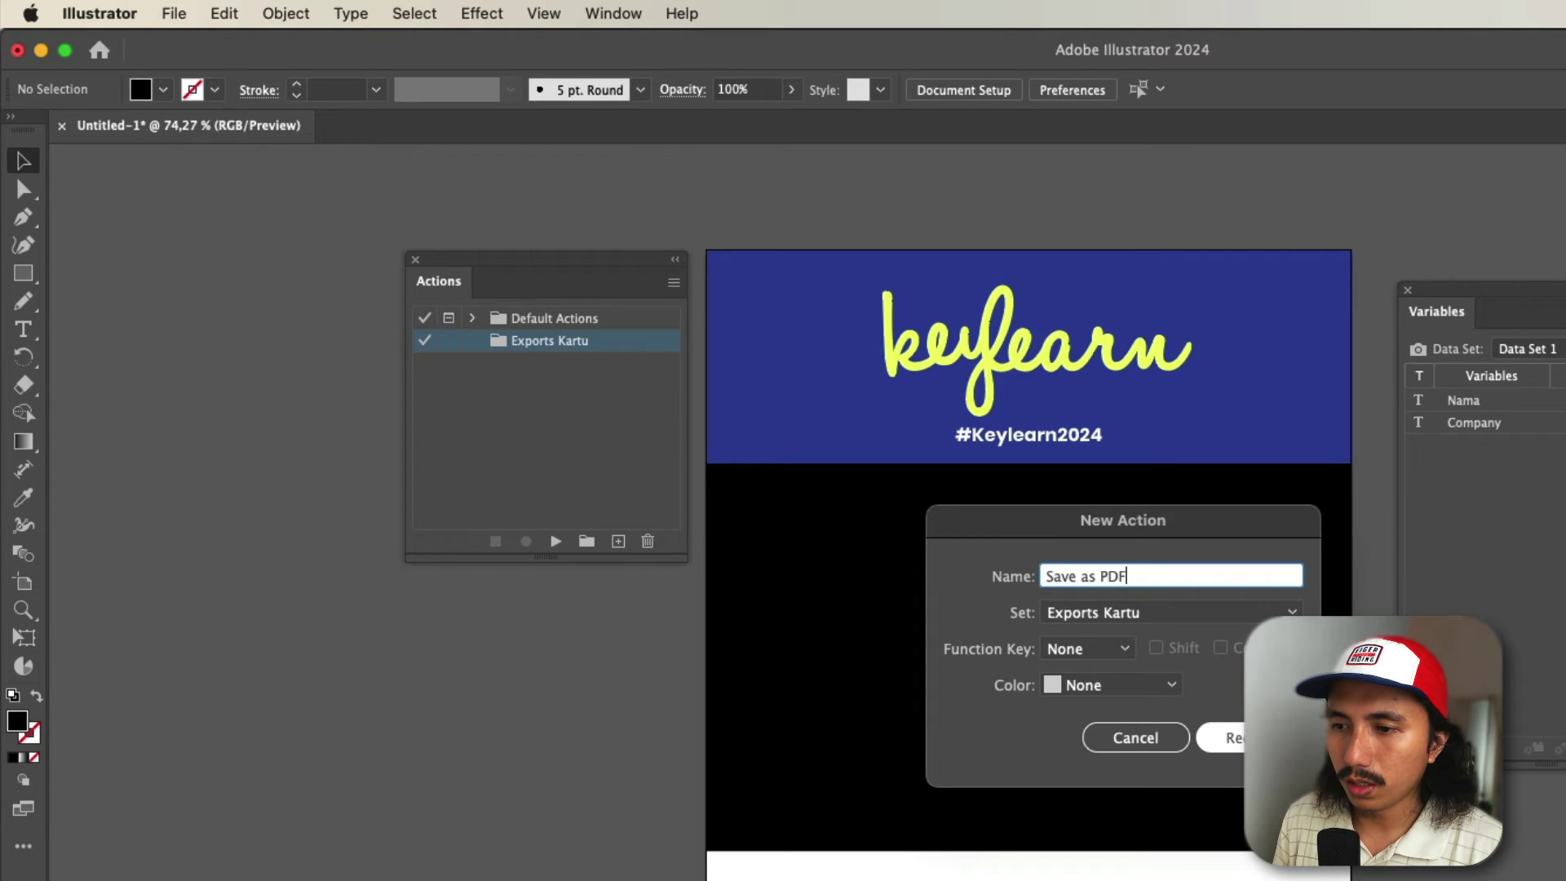
key(Return)
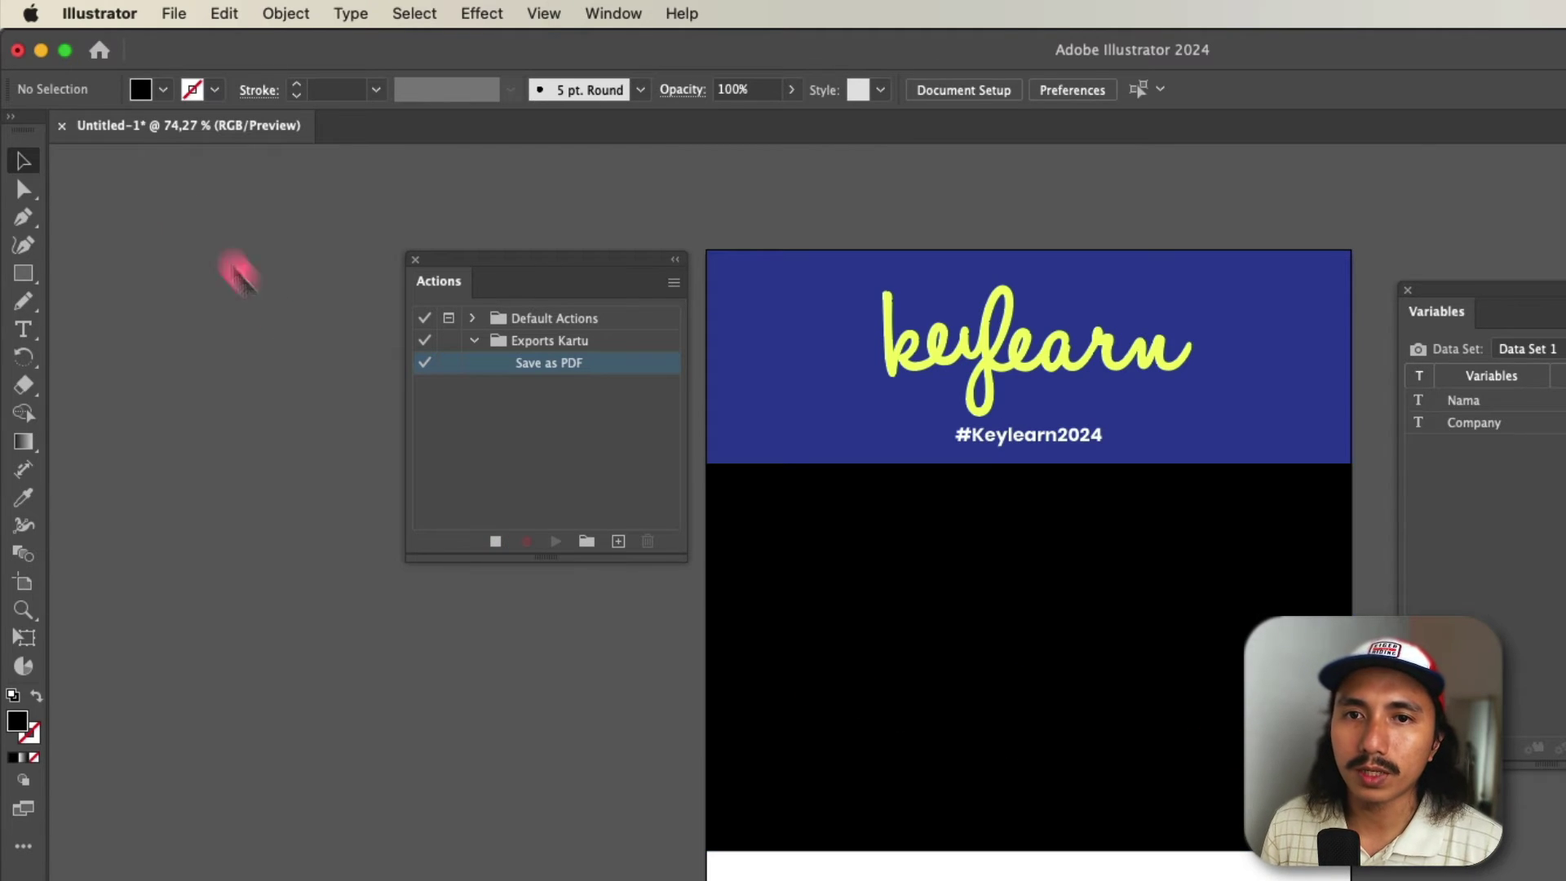
- Save a copy of the badge as Adobe PDF using the [PDF/X-1a:2001] preset
click(171, 13)
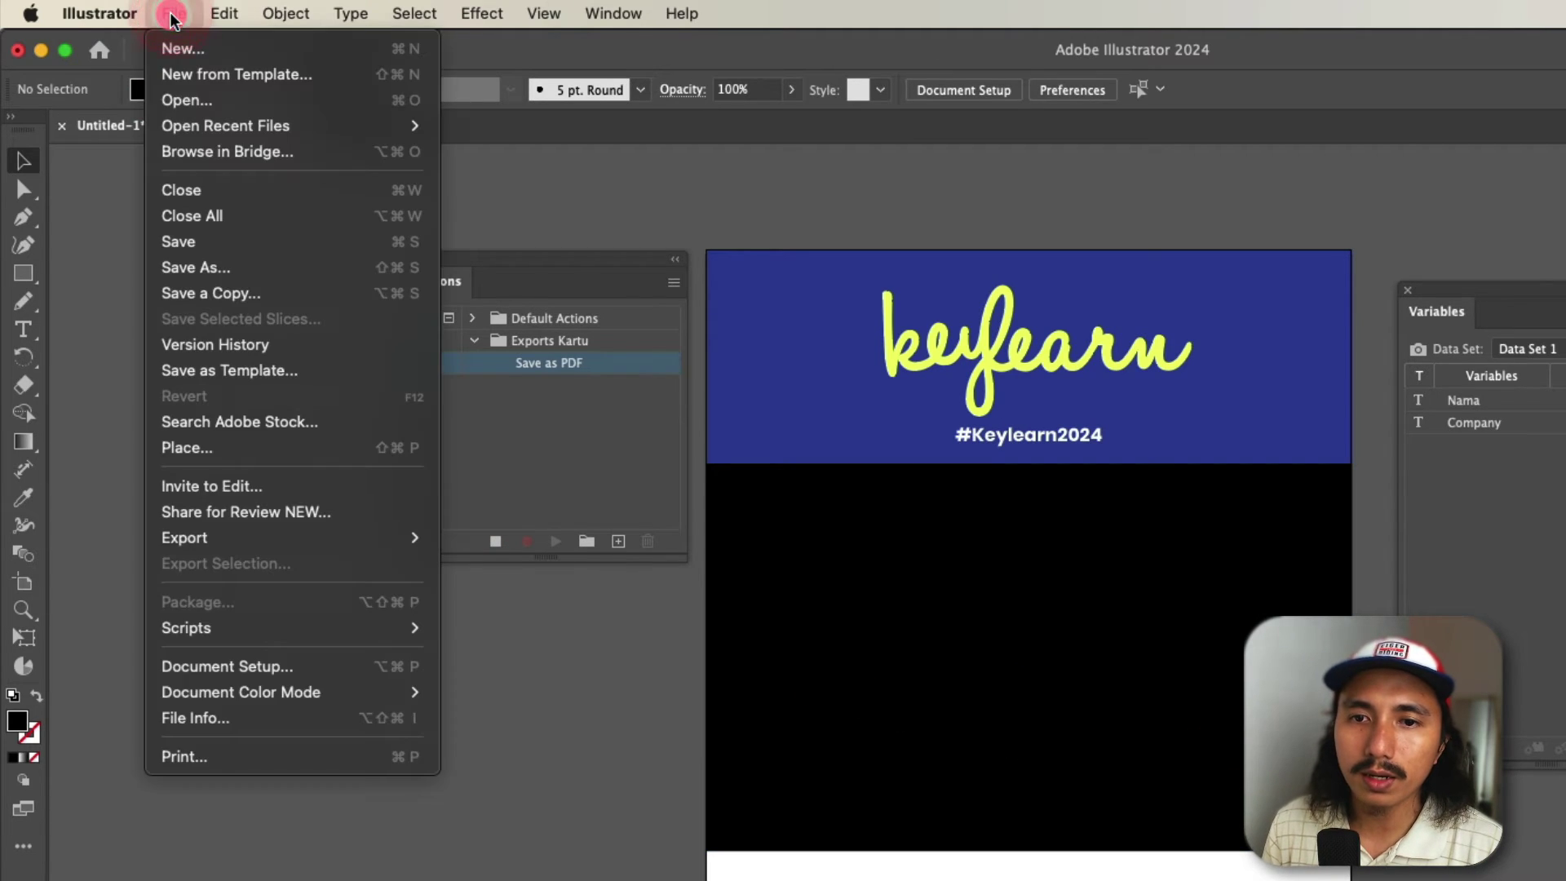
click(262, 294)
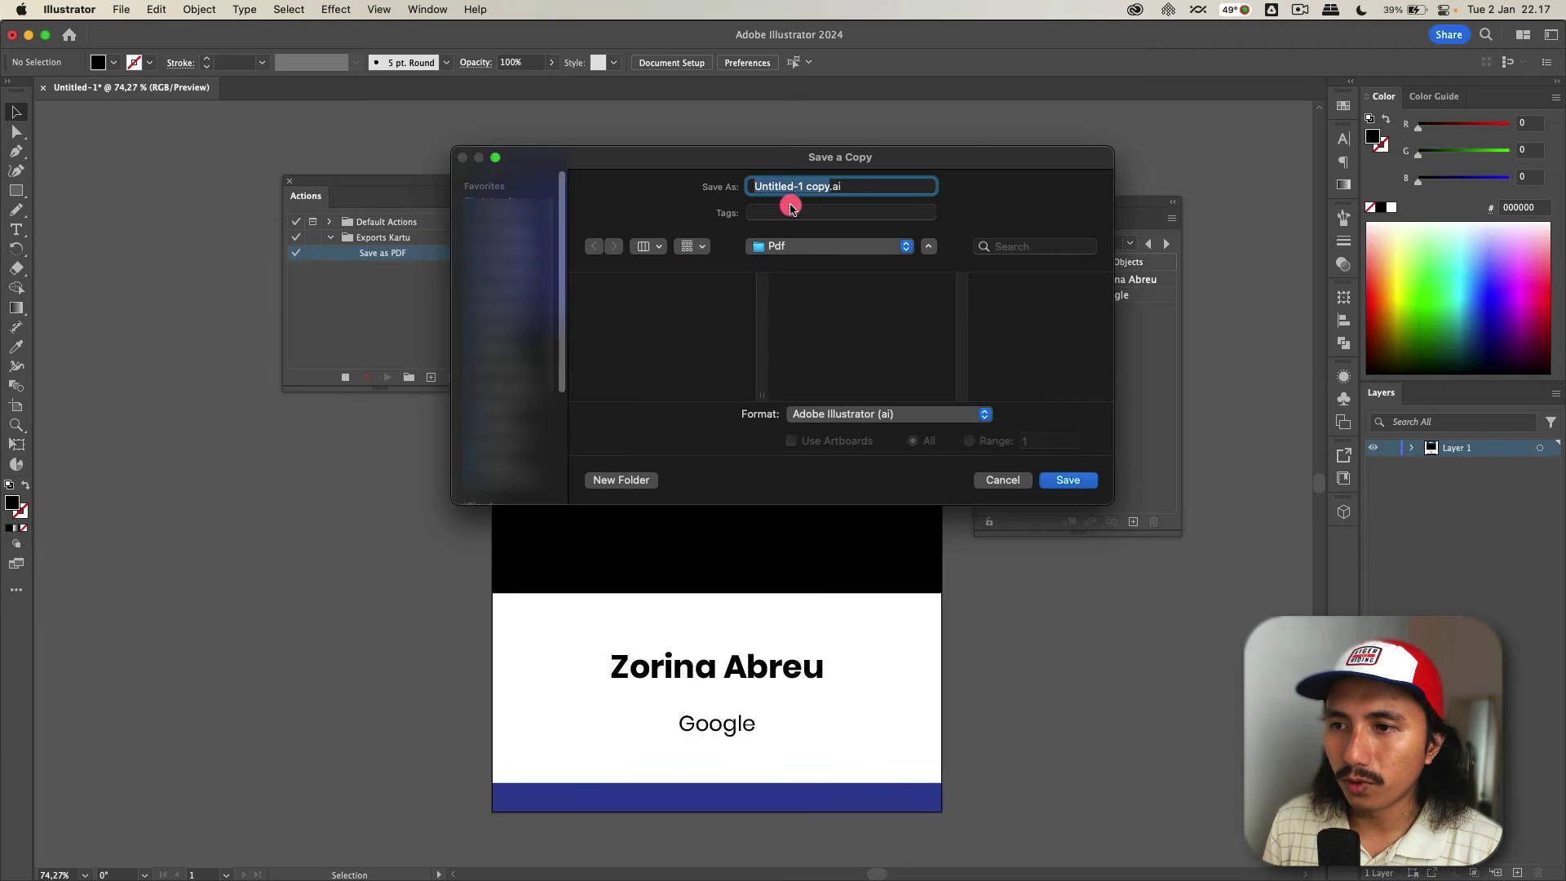
key(Right)
key(BackSpace)
key(BackSpace)
key(BackSpace)
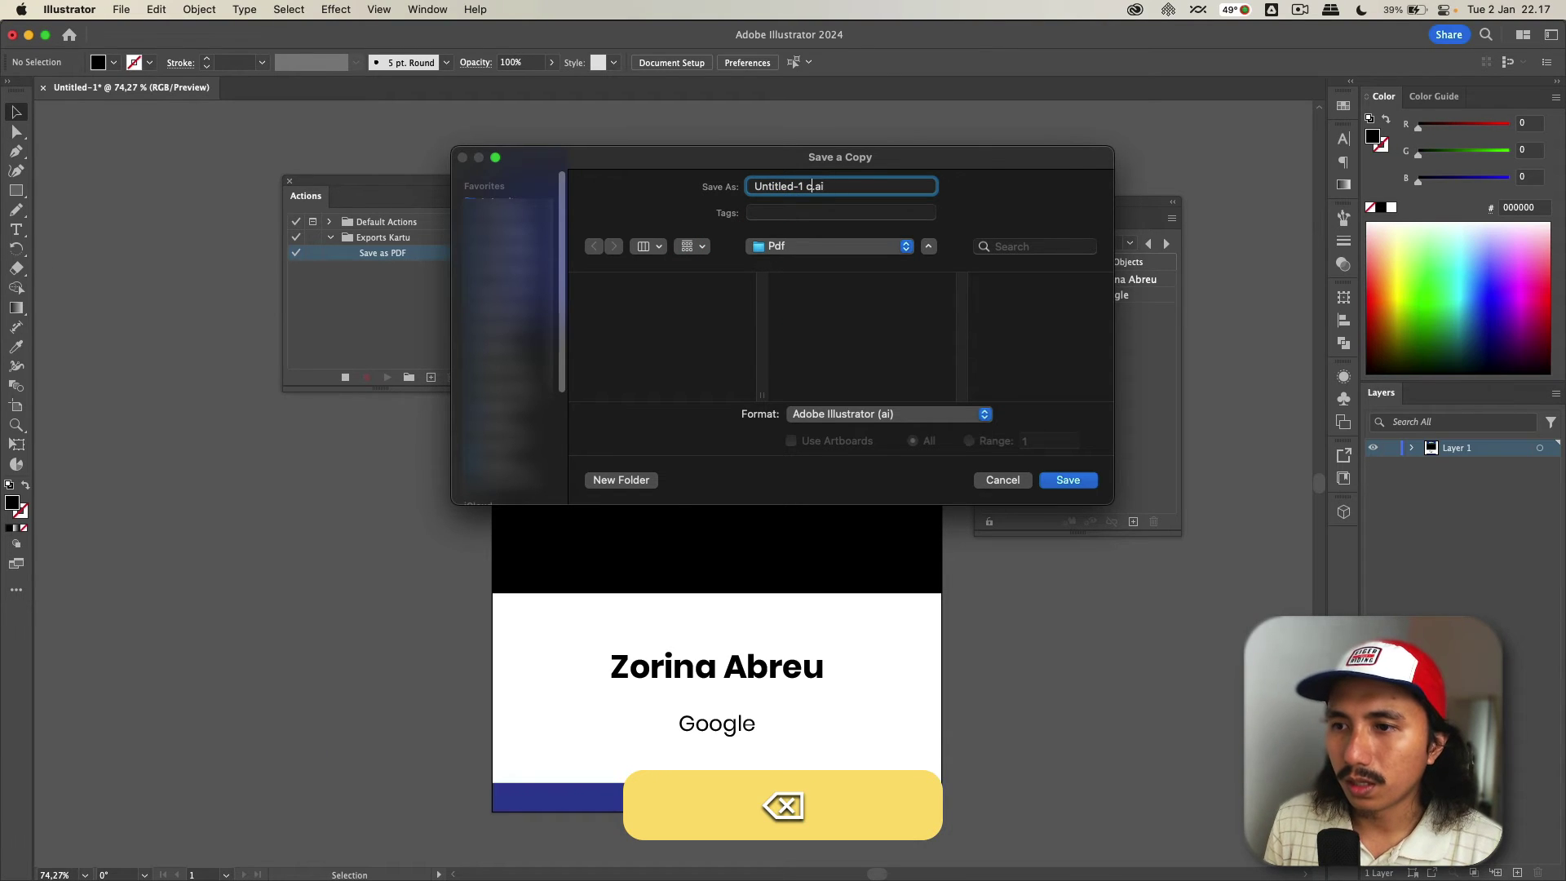
click(861, 415)
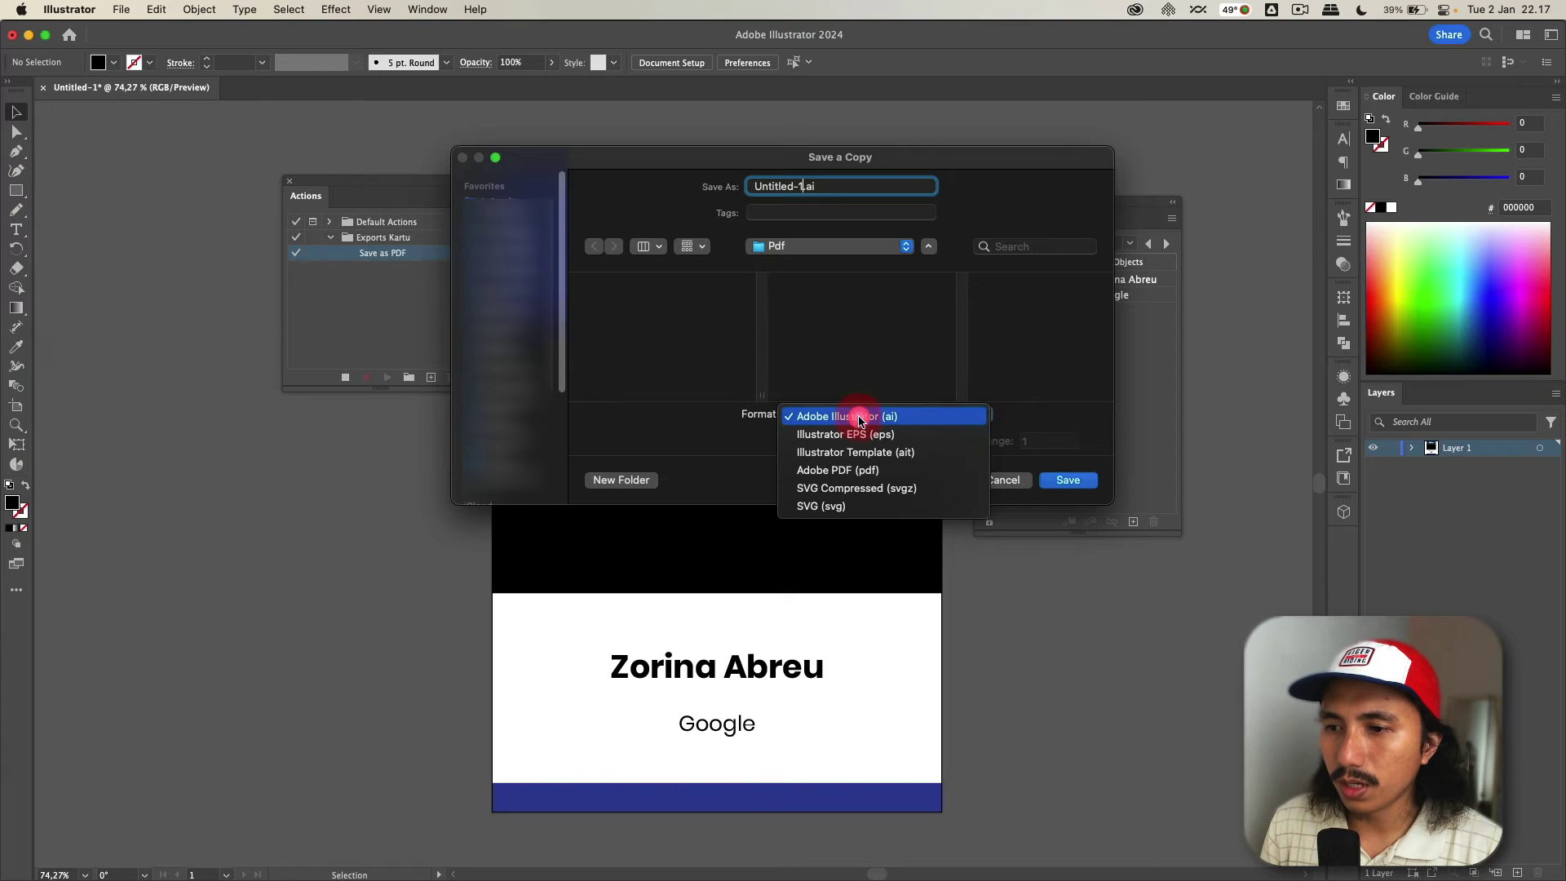
click(856, 474)
click(1048, 487)
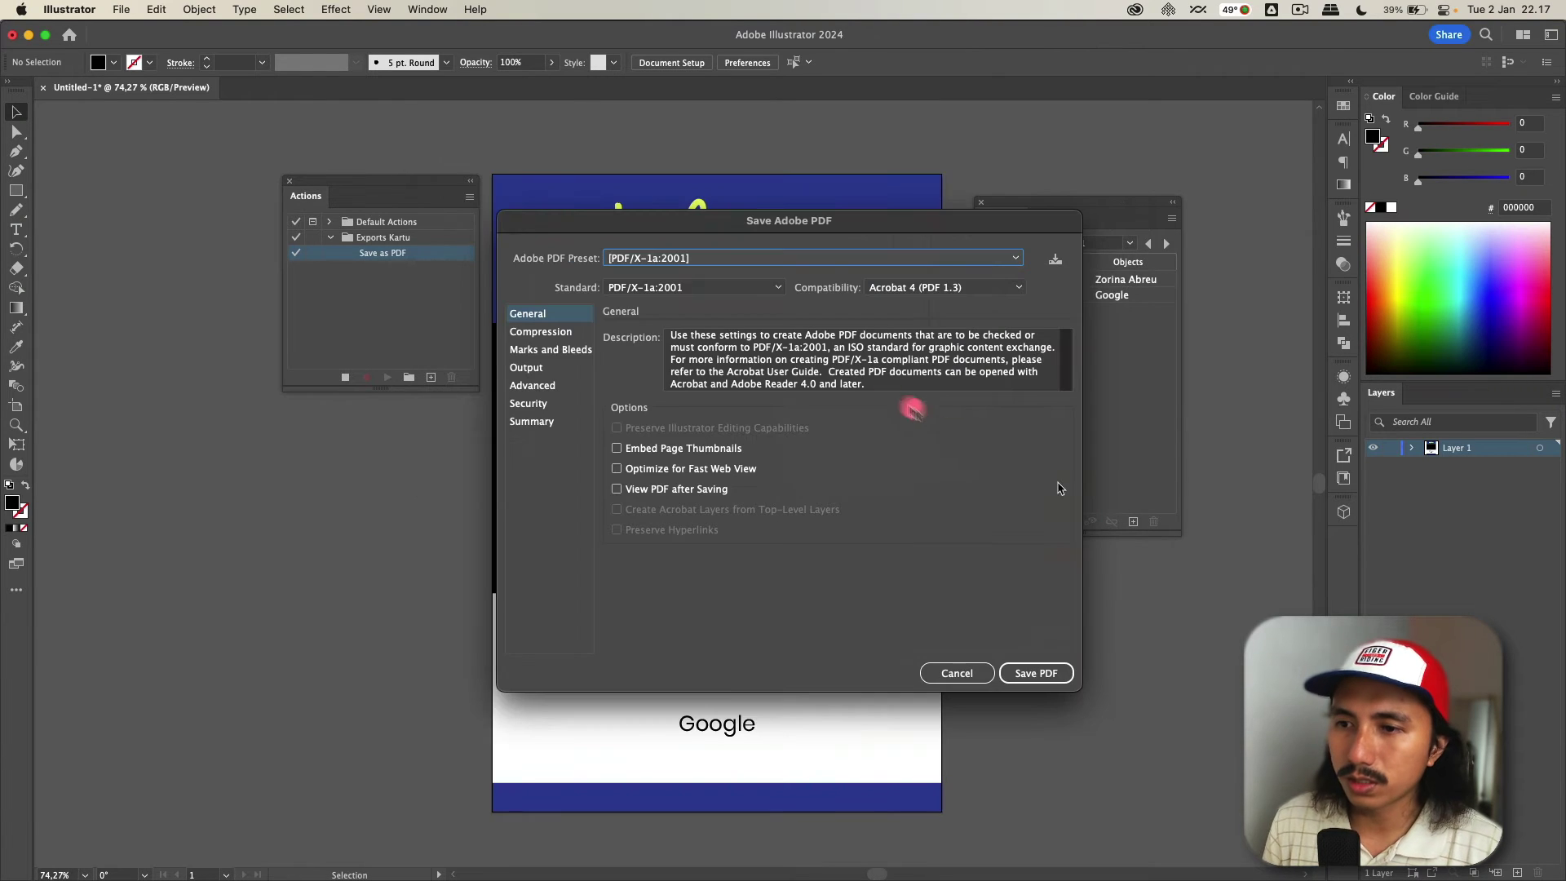
click(669, 261)
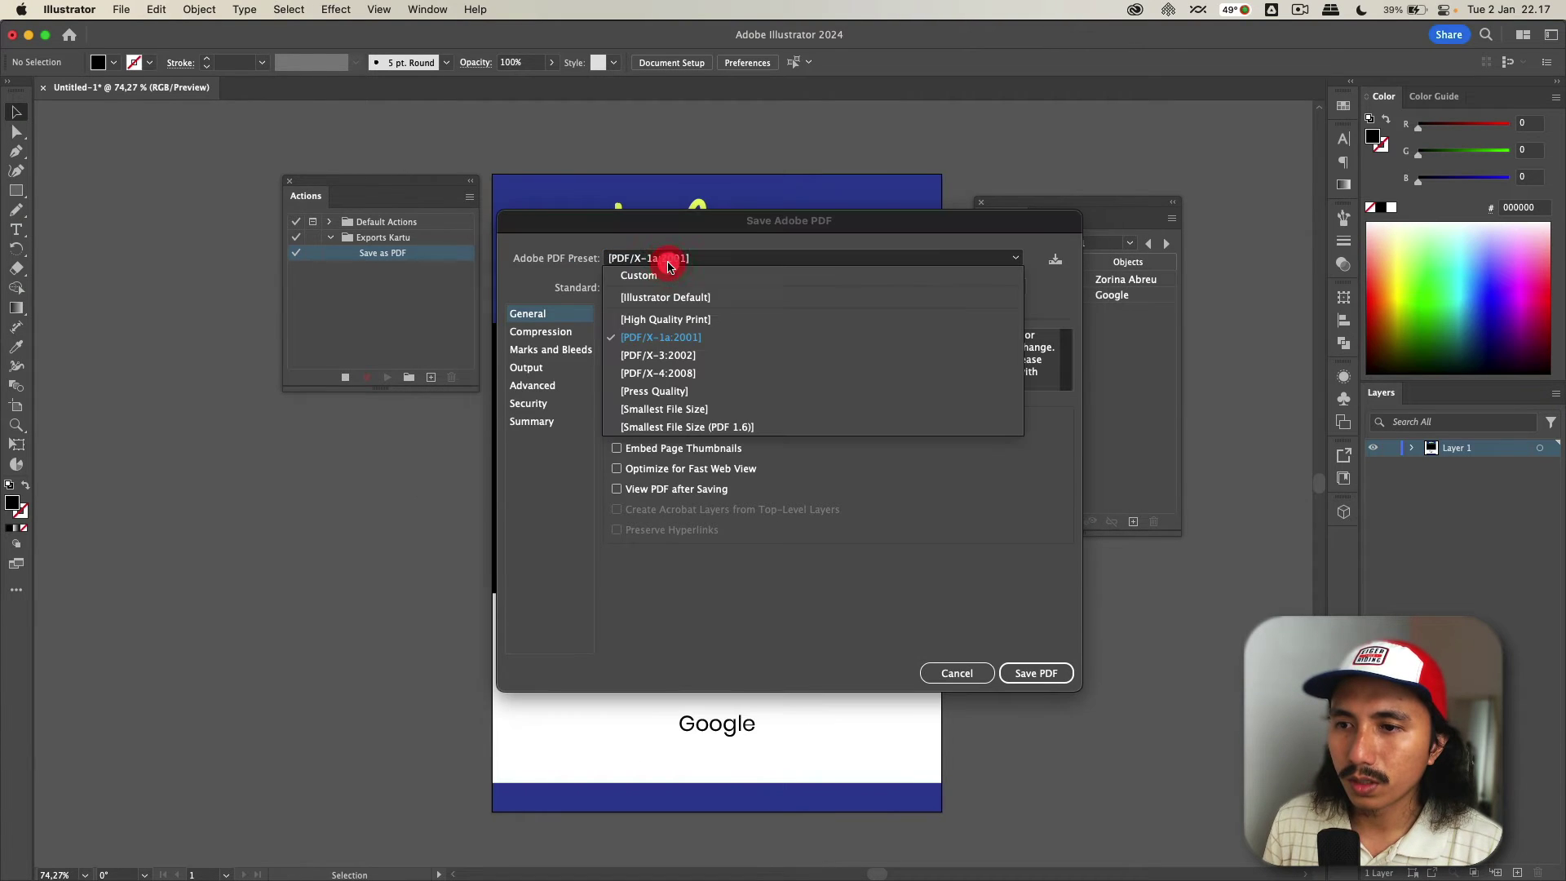
click(681, 337)
click(1024, 678)
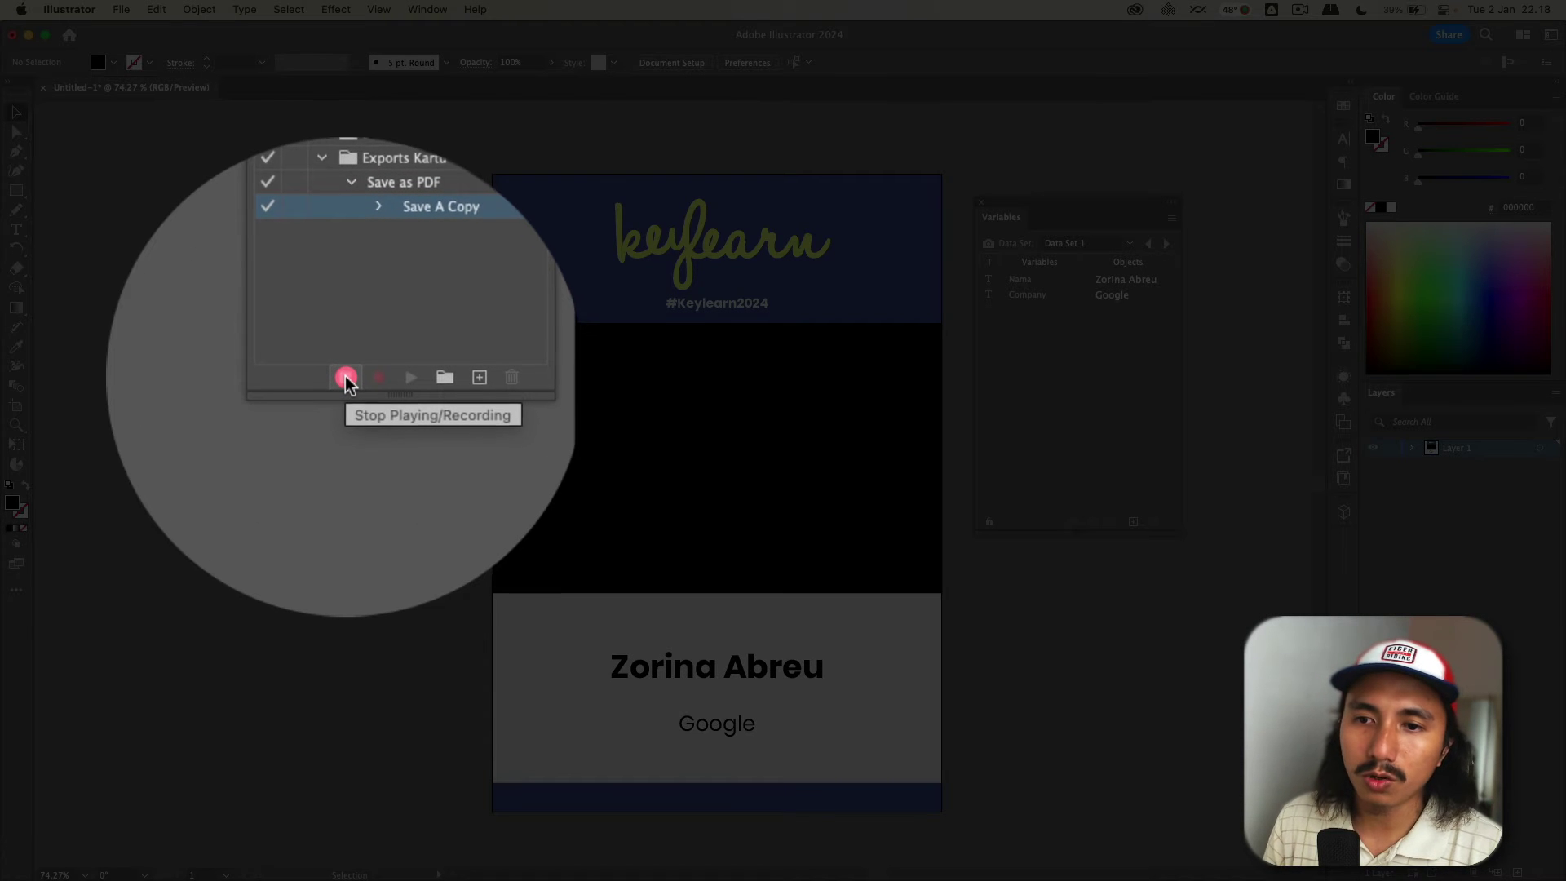
- Stop recording and check the recorded Save A Copy step in the Actions panel menu
click(346, 379)
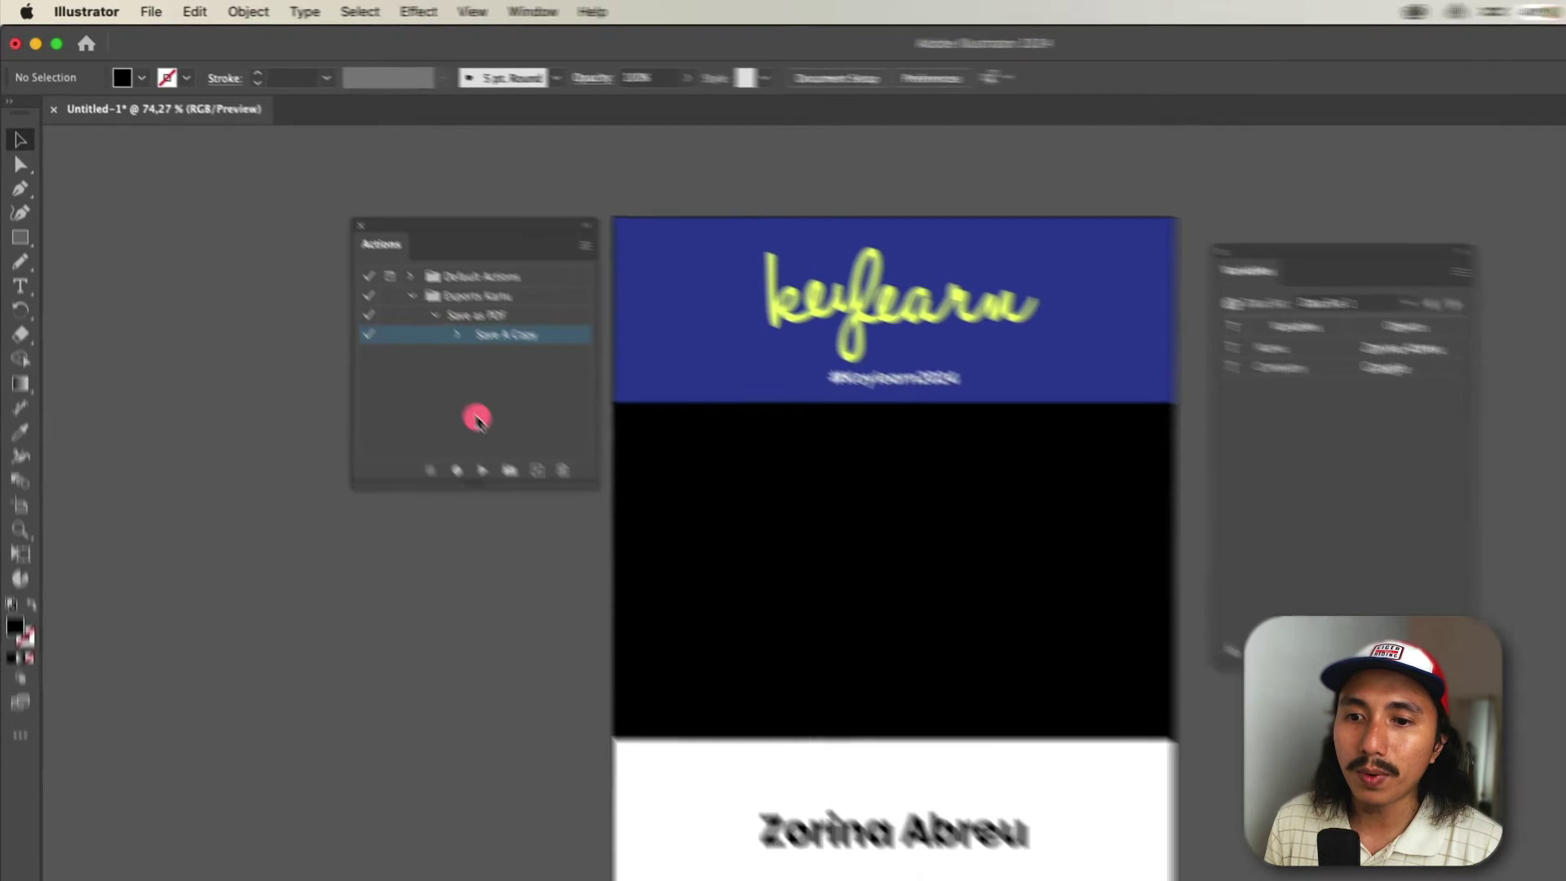
click(388, 376)
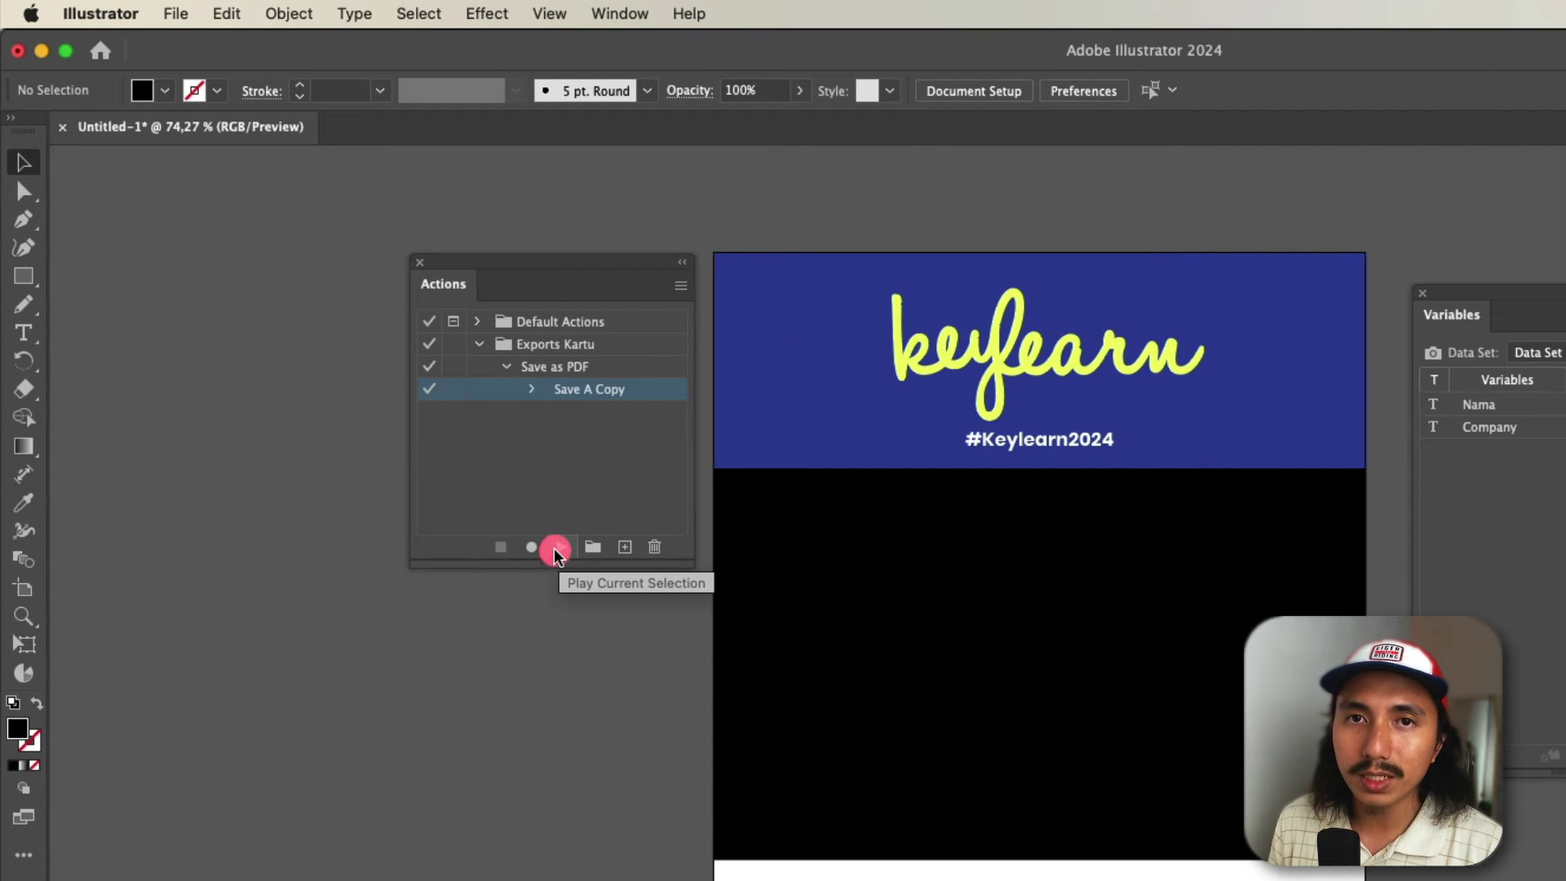
click(610, 395)
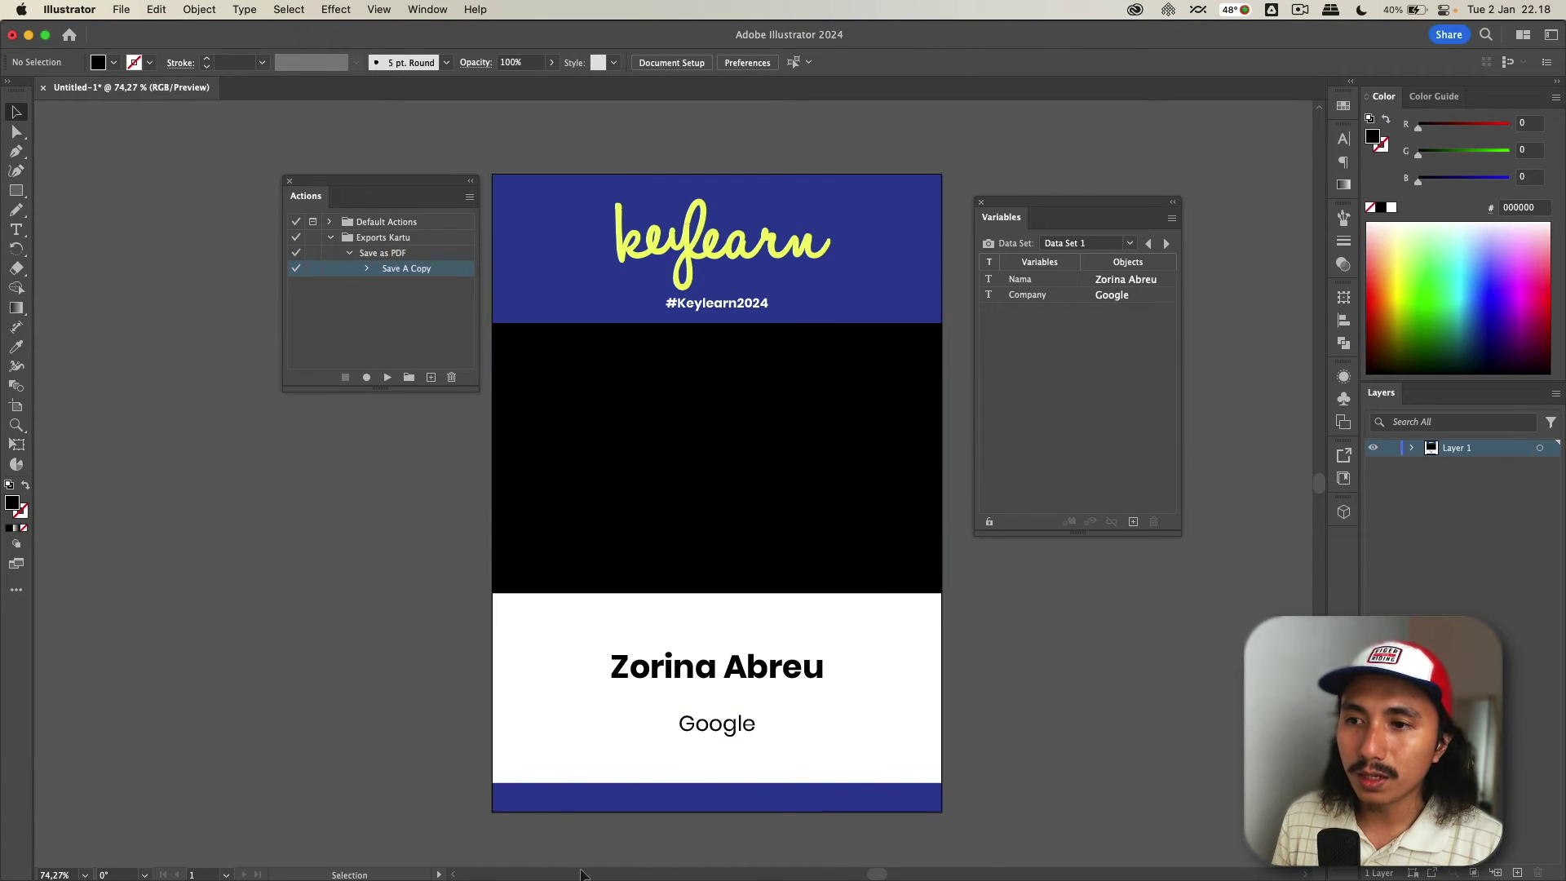
click(722, 378)
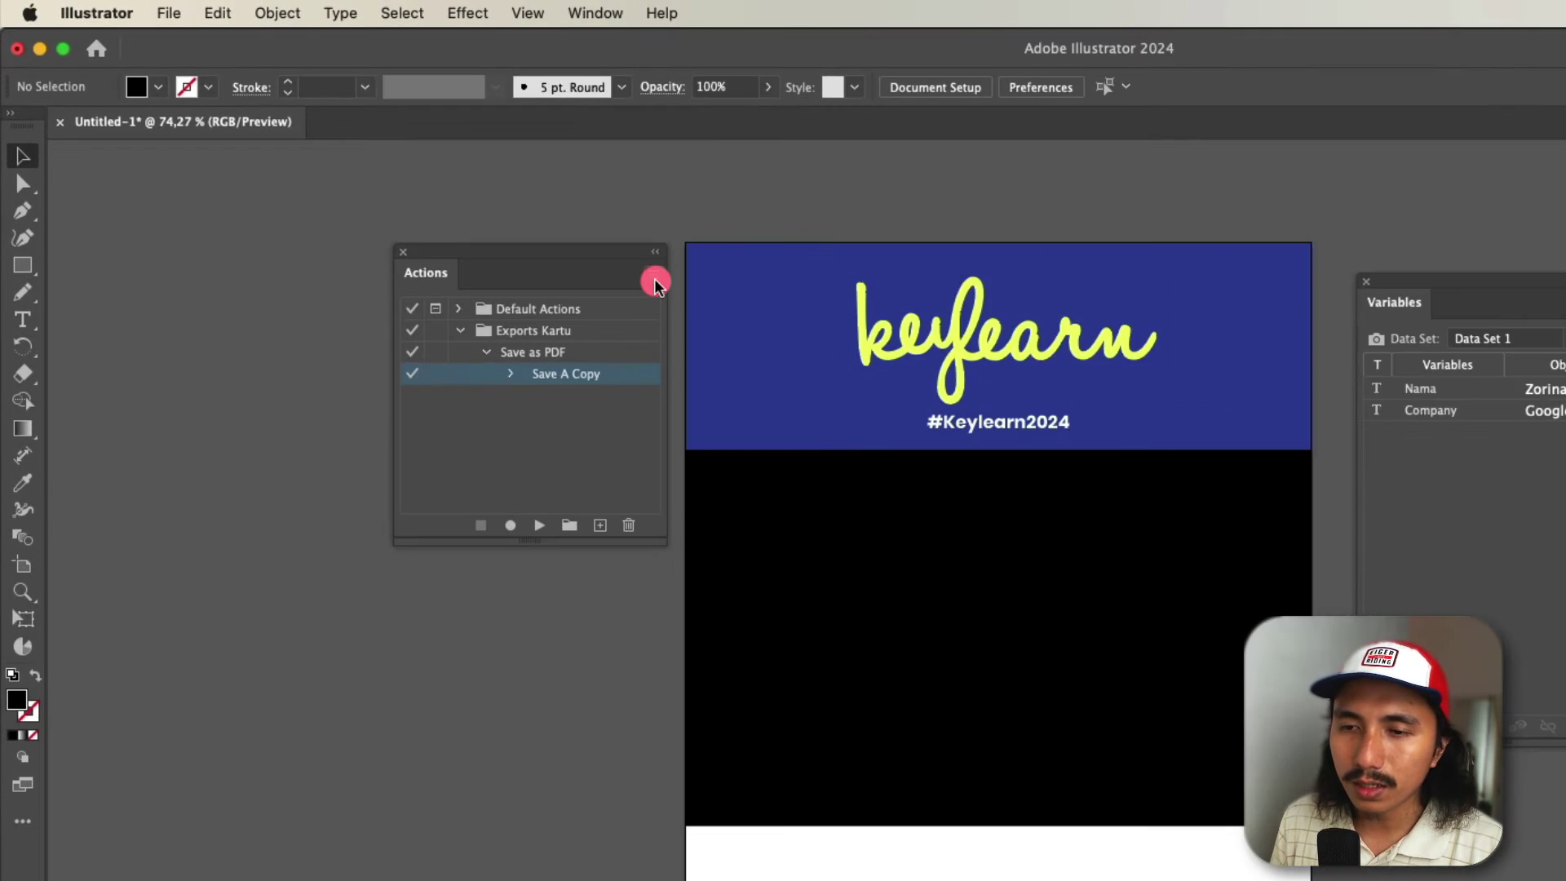
click(469, 198)
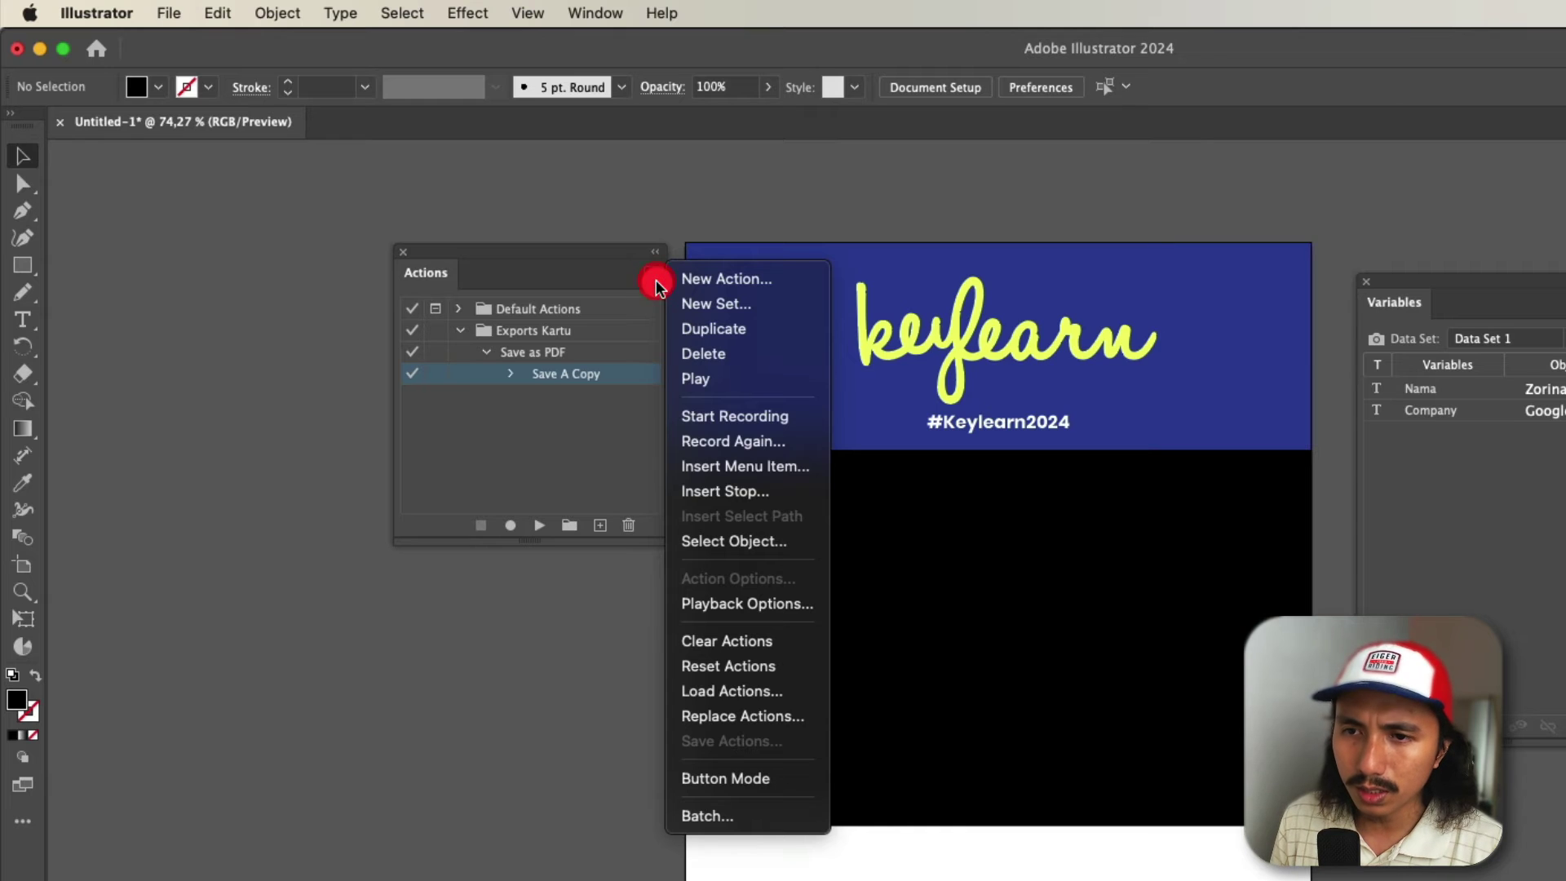
- Set up a Batch run using the Exports Kartu set and the Save as PDF action
click(656, 280)
click(655, 280)
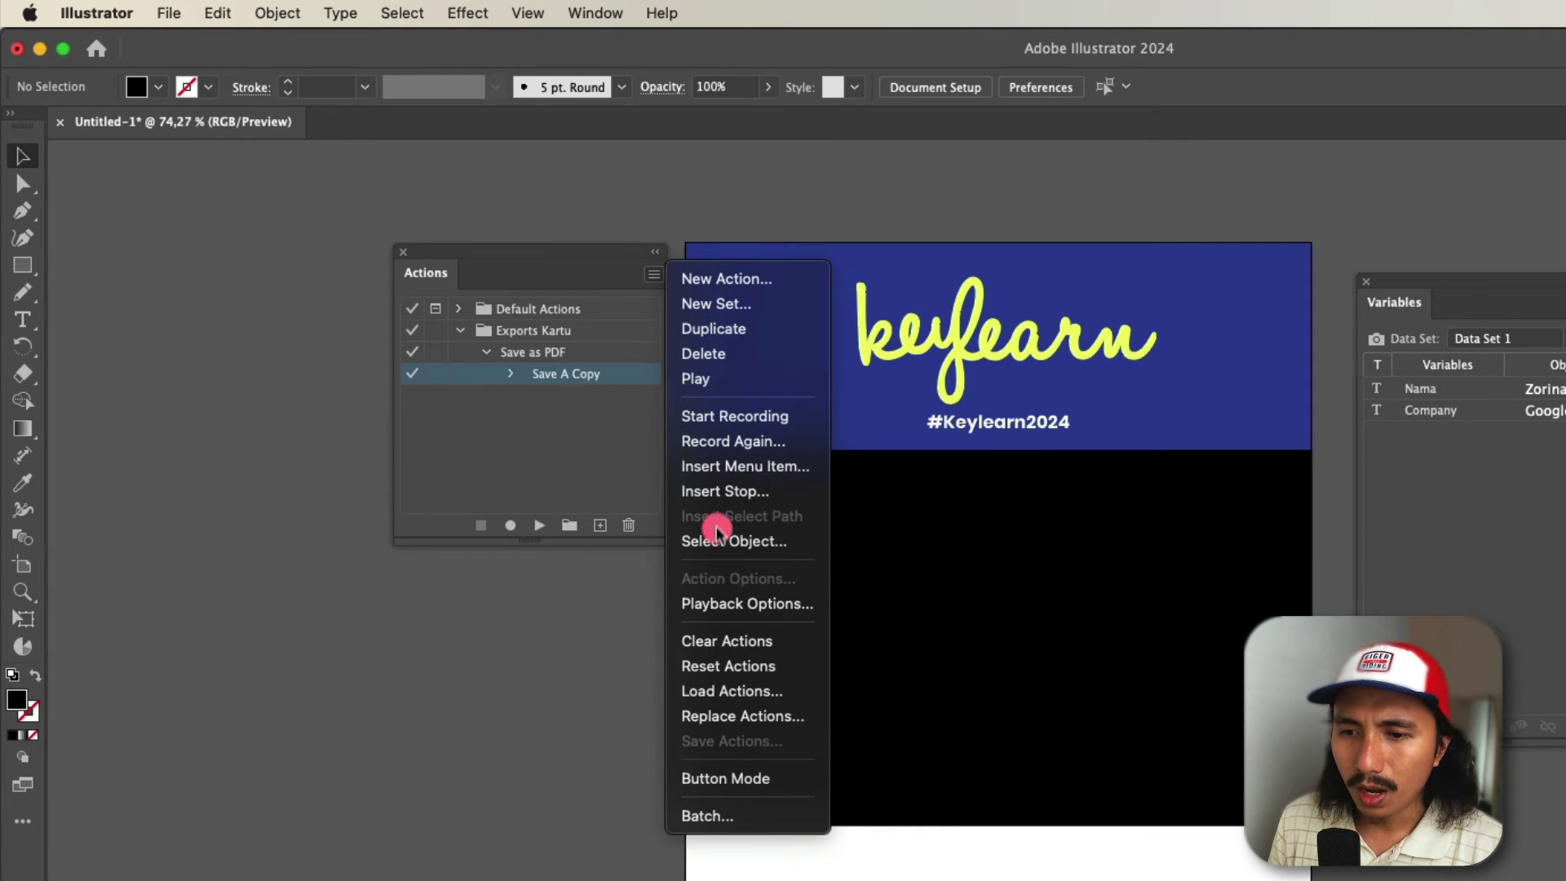
click(735, 816)
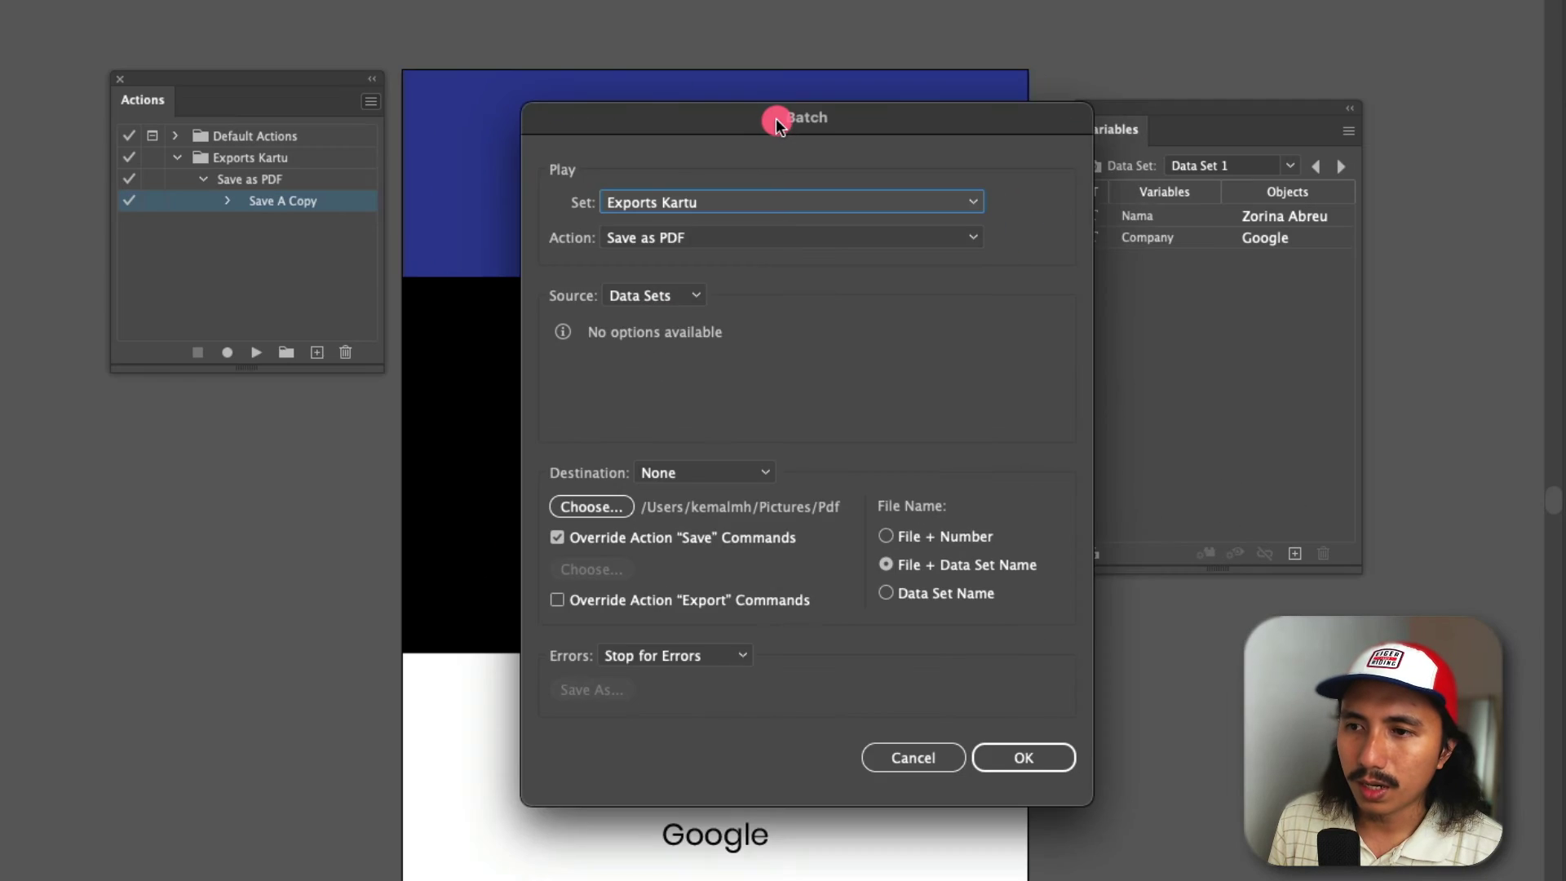
drag(1069, 294, 1160, 213)
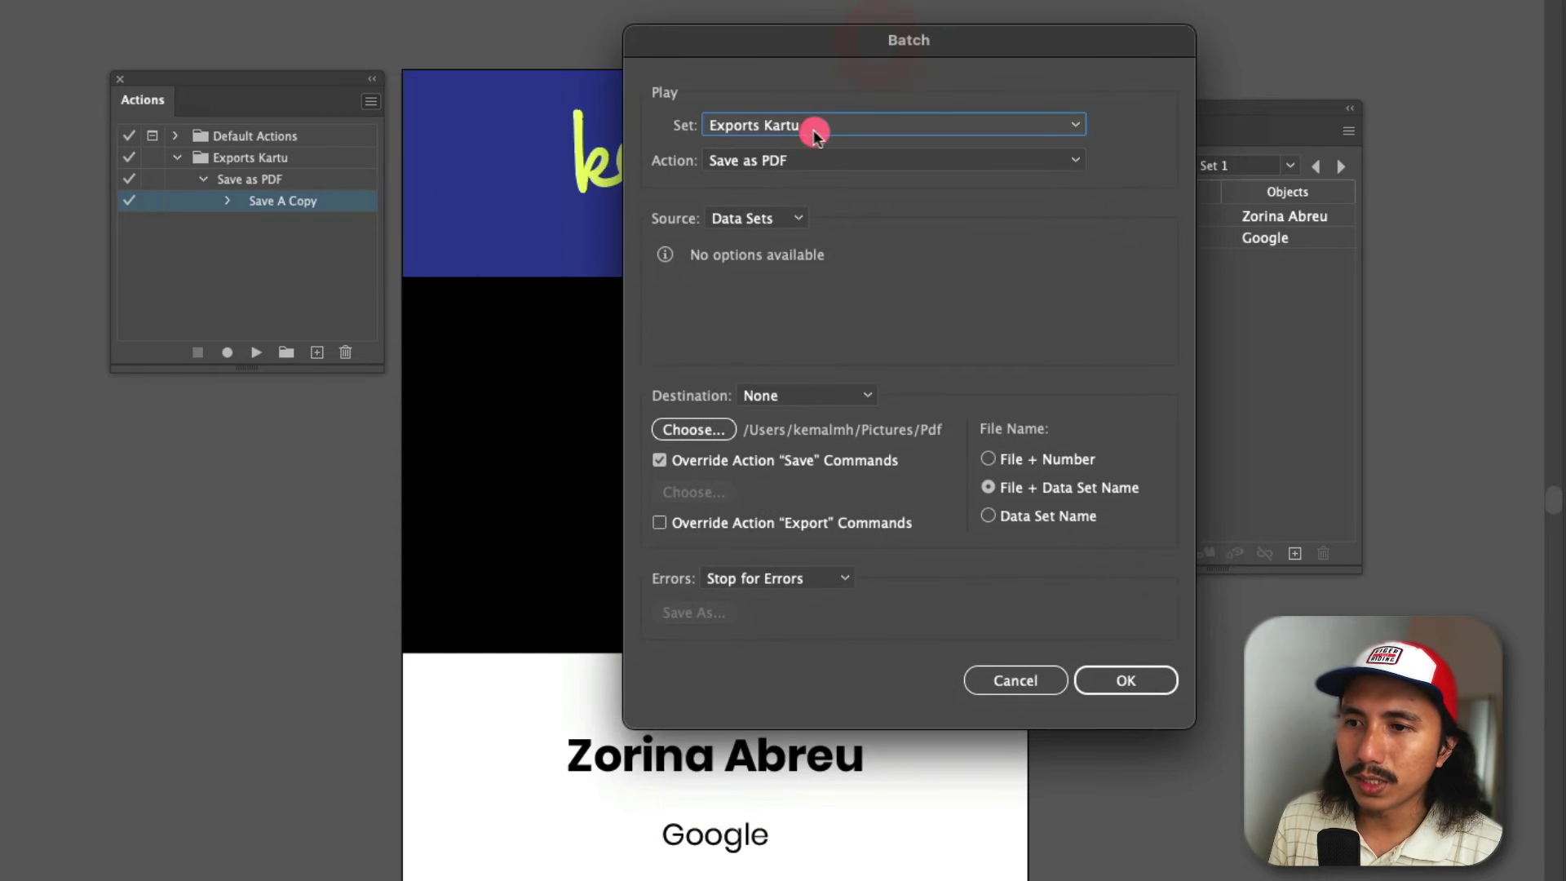
click(730, 122)
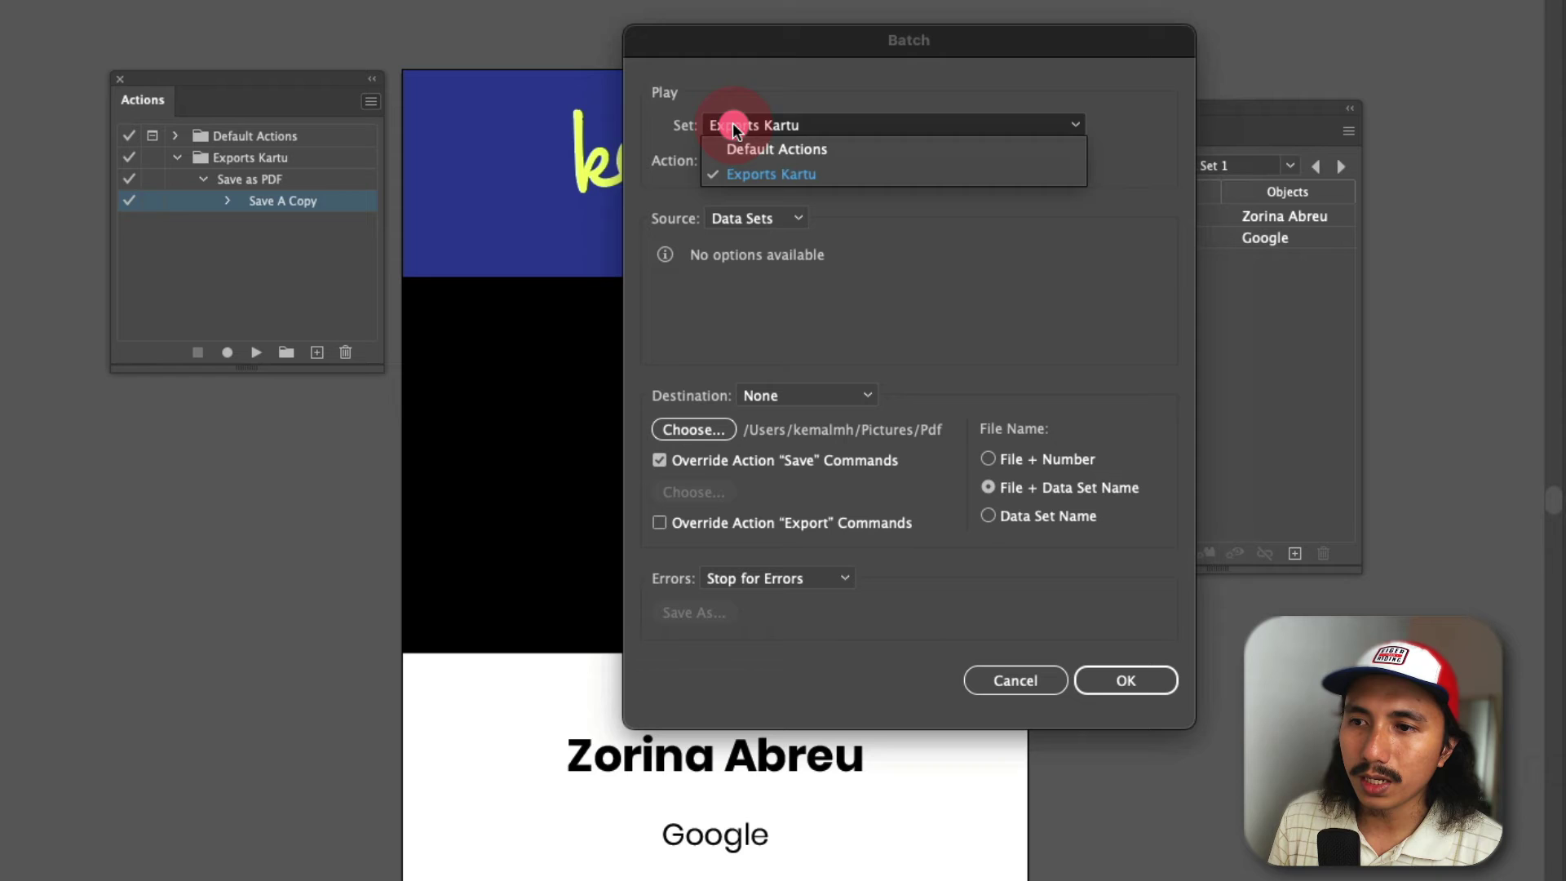
click(757, 173)
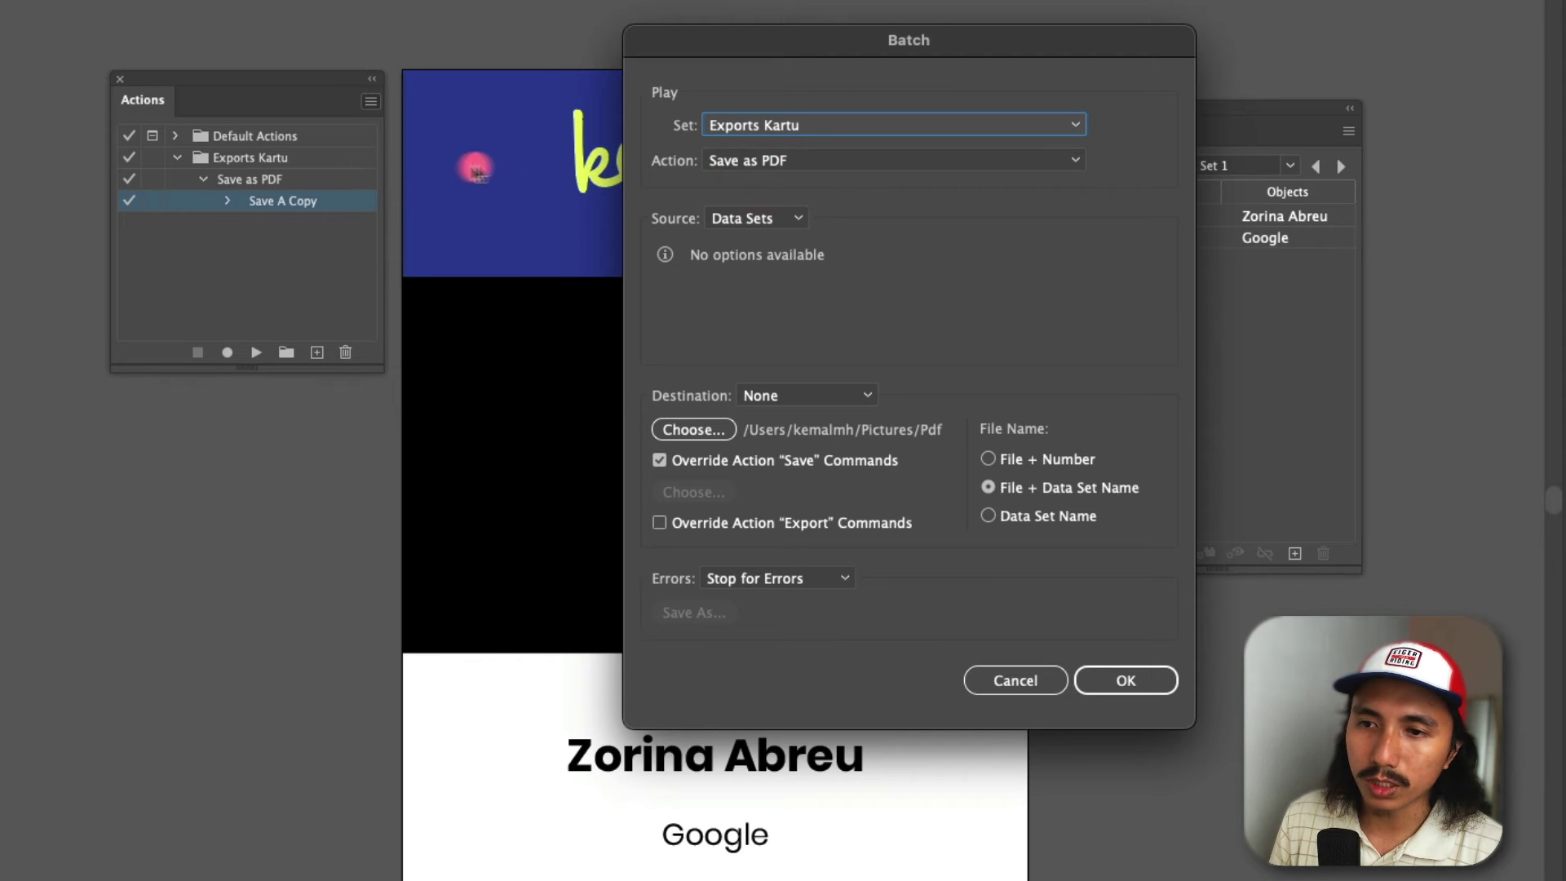
click(718, 160)
click(779, 188)
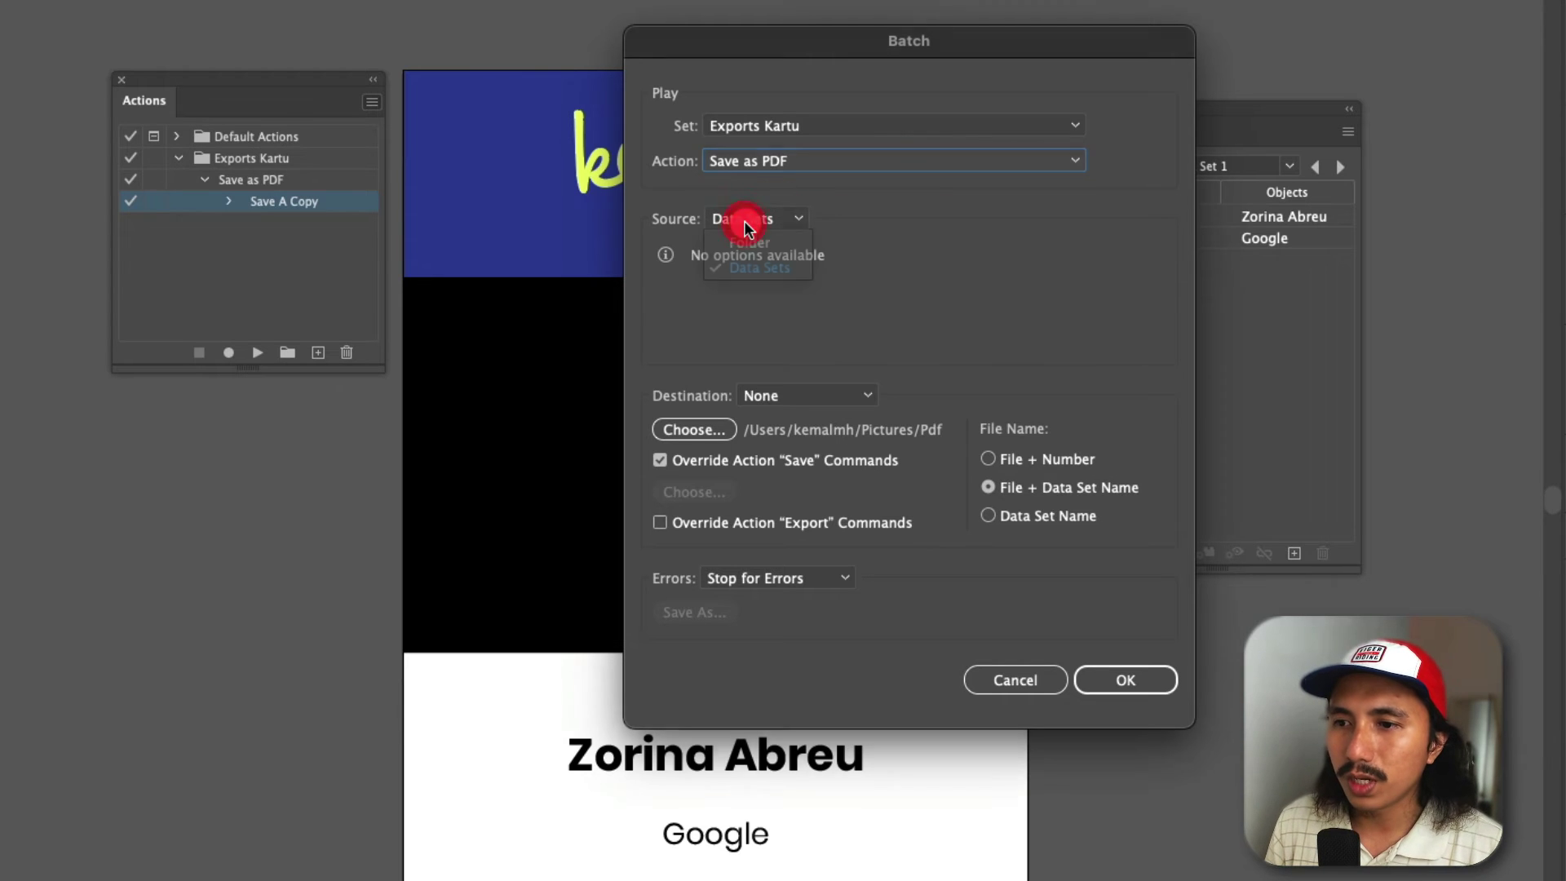
- Use Data Sets as source, override the save into the Pdf folder, naming files File + Data Set Name
click(755, 219)
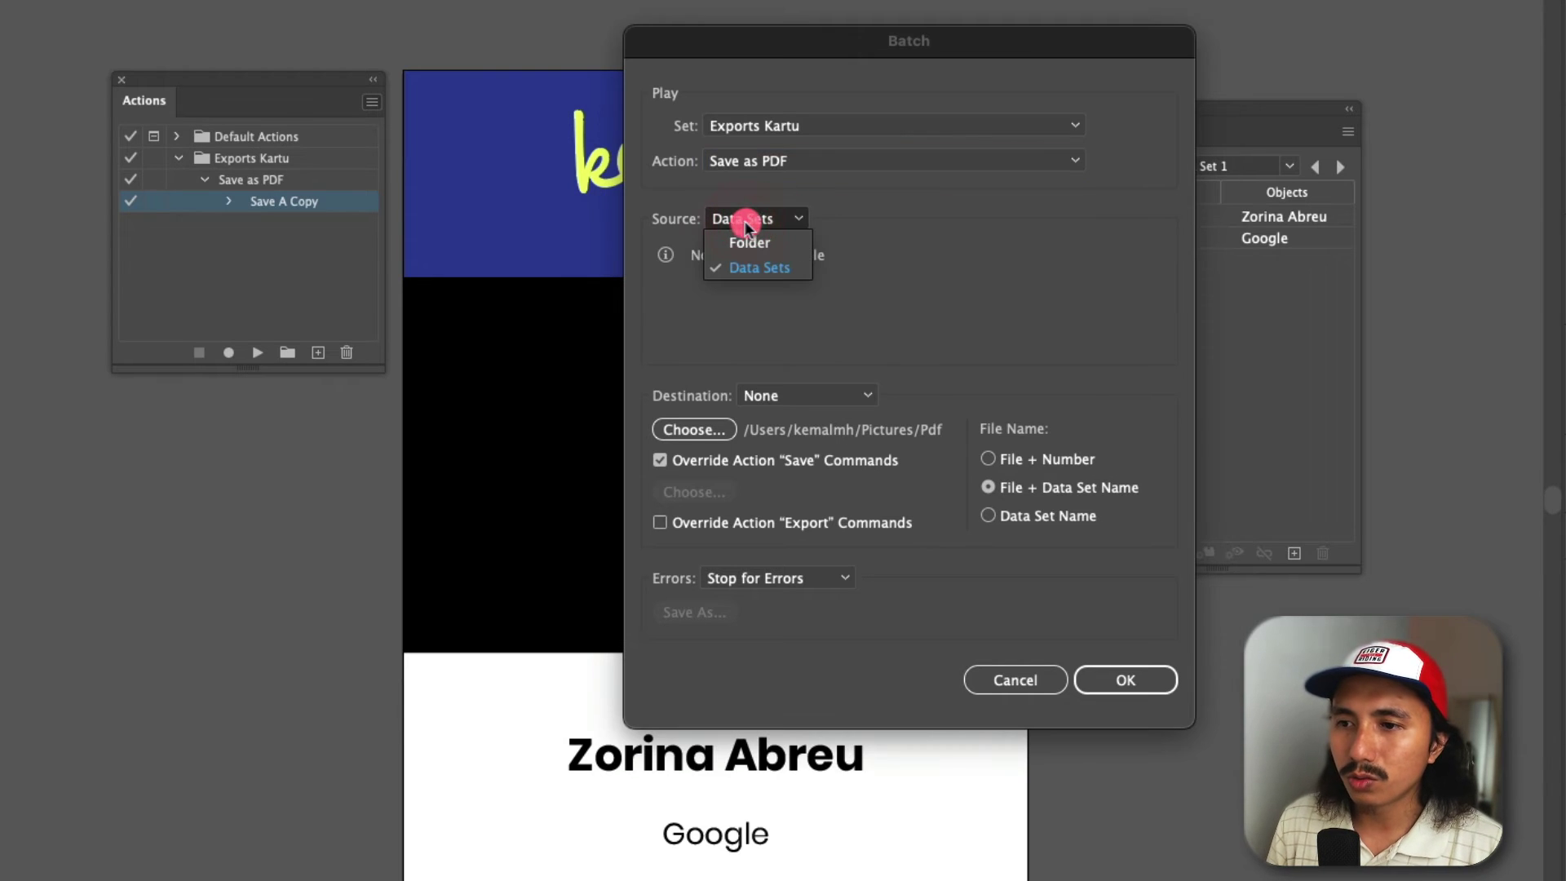
click(759, 272)
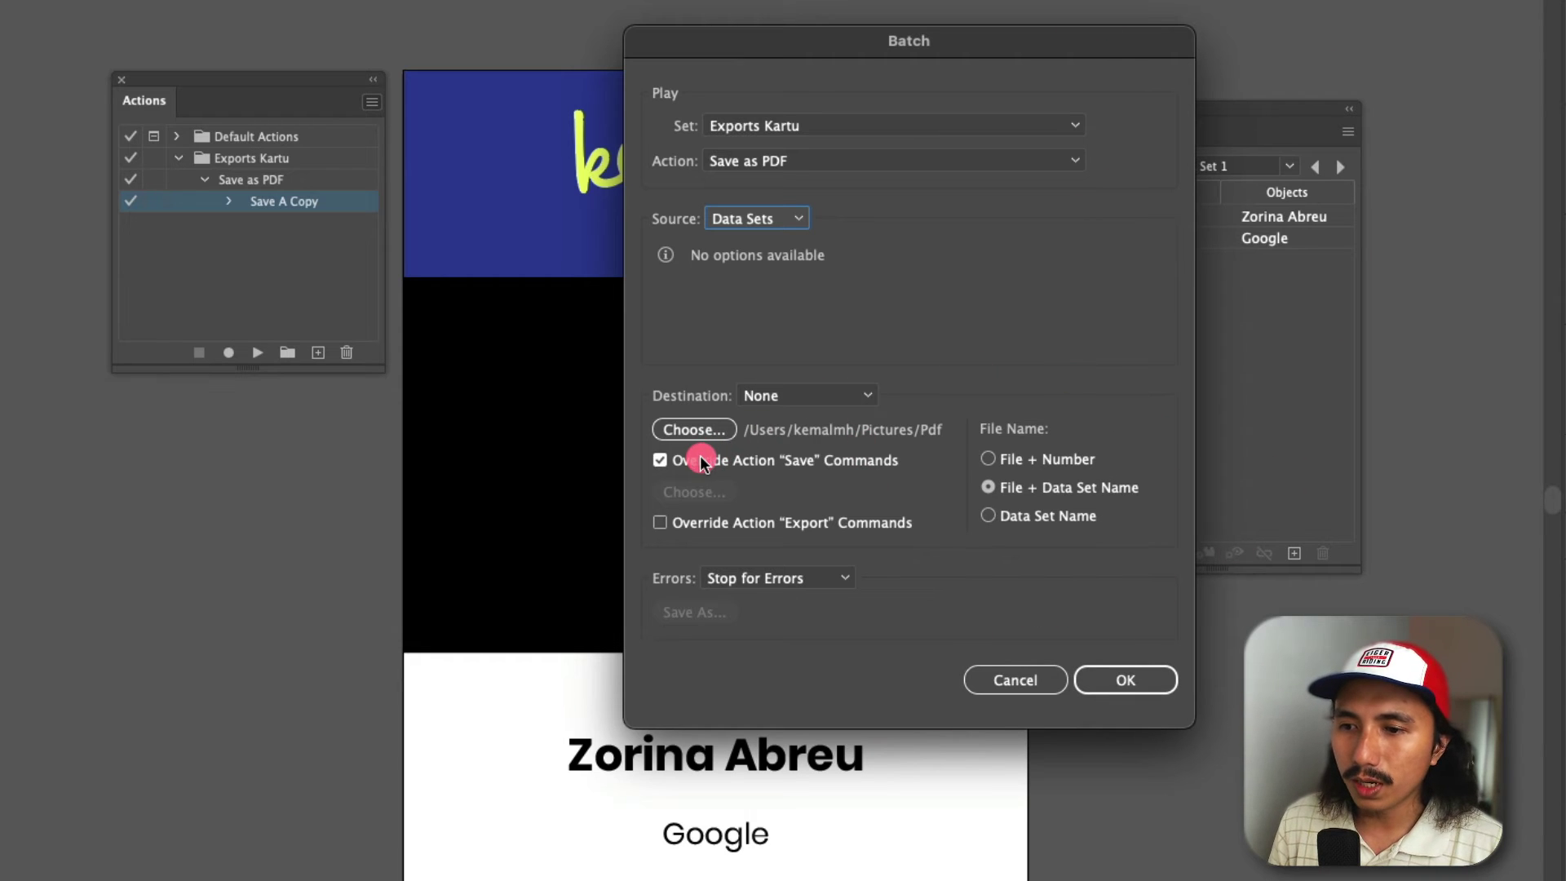
click(783, 400)
click(791, 423)
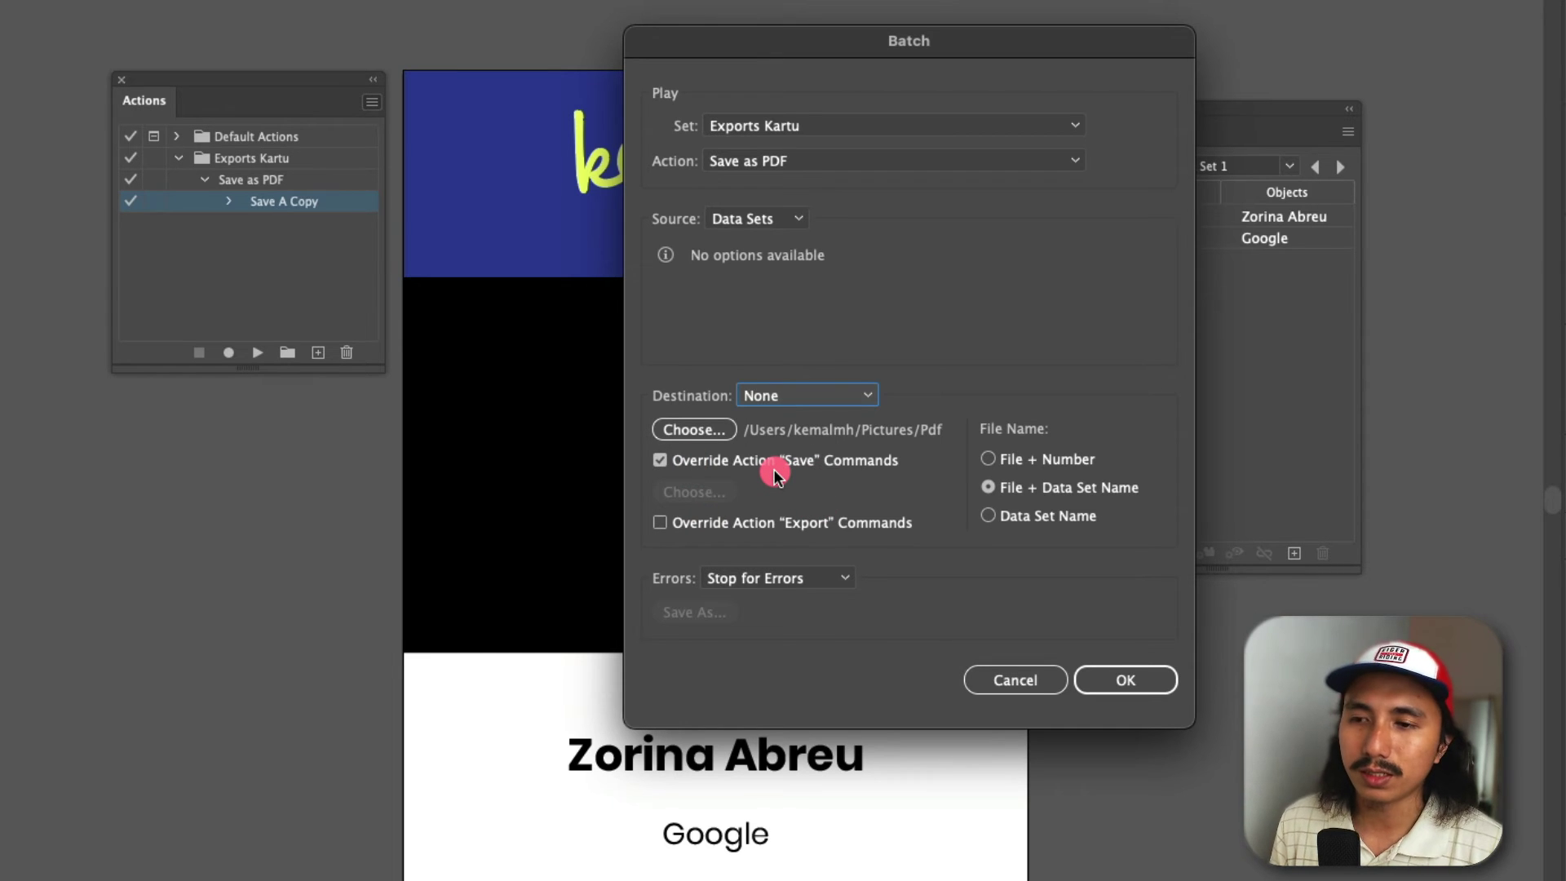
click(662, 463)
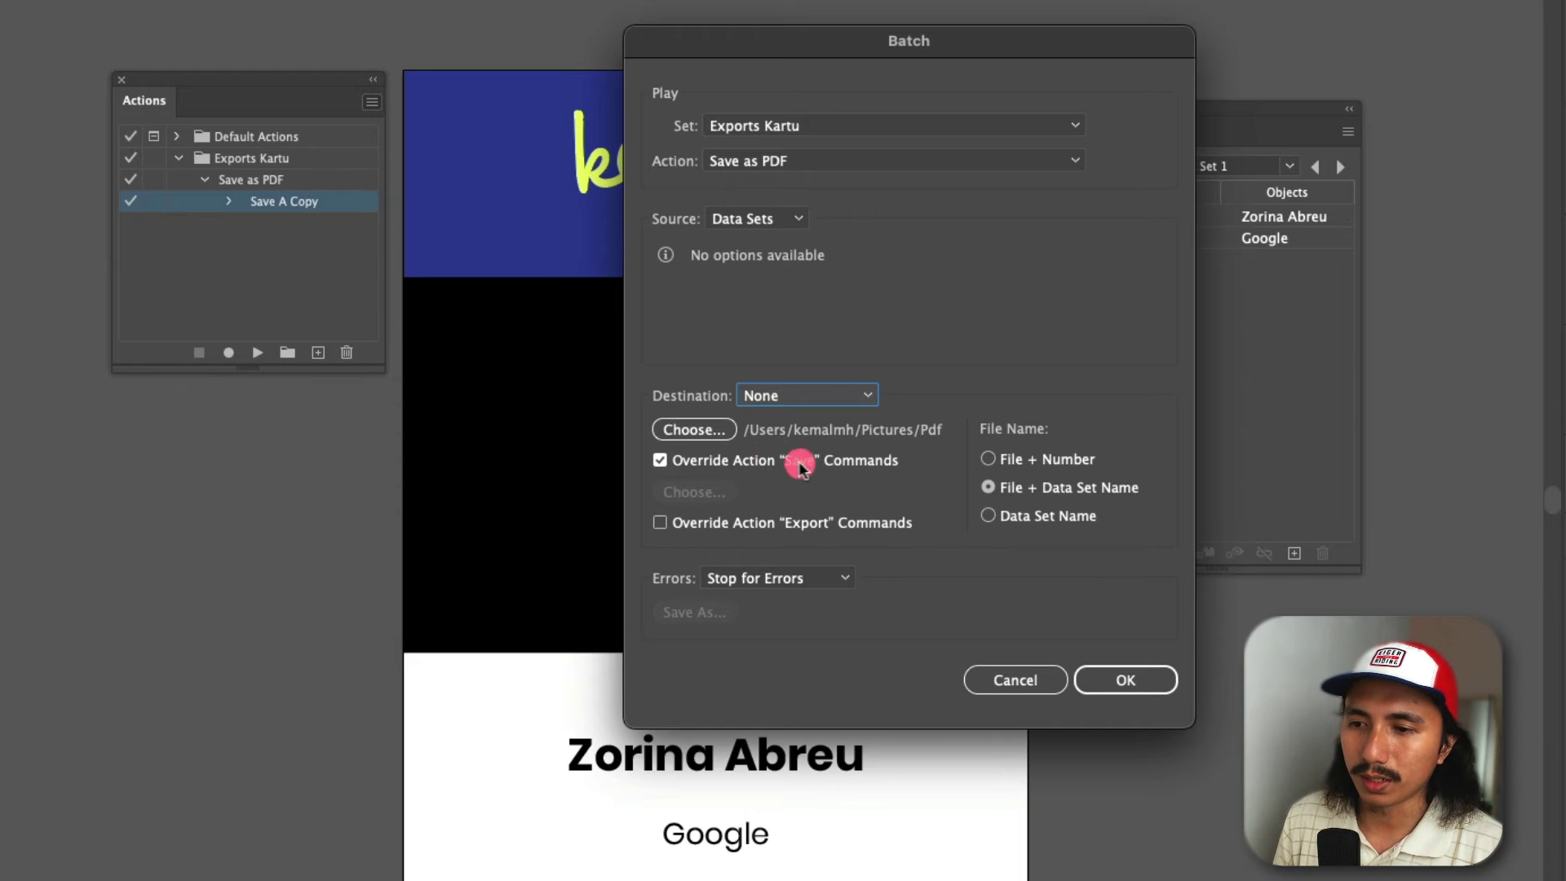
click(703, 431)
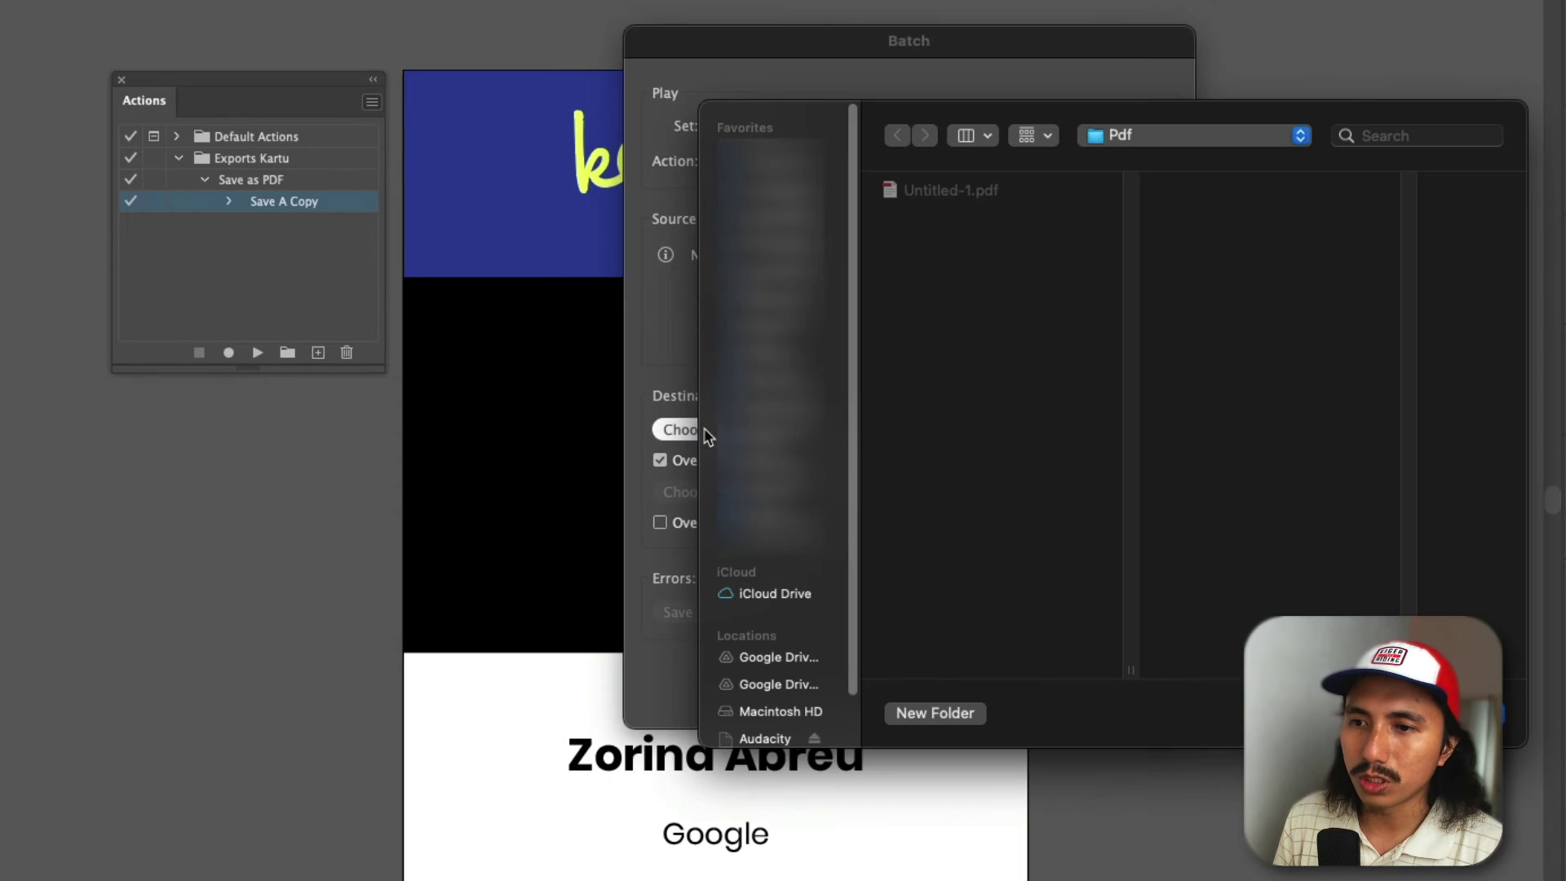
click(1465, 713)
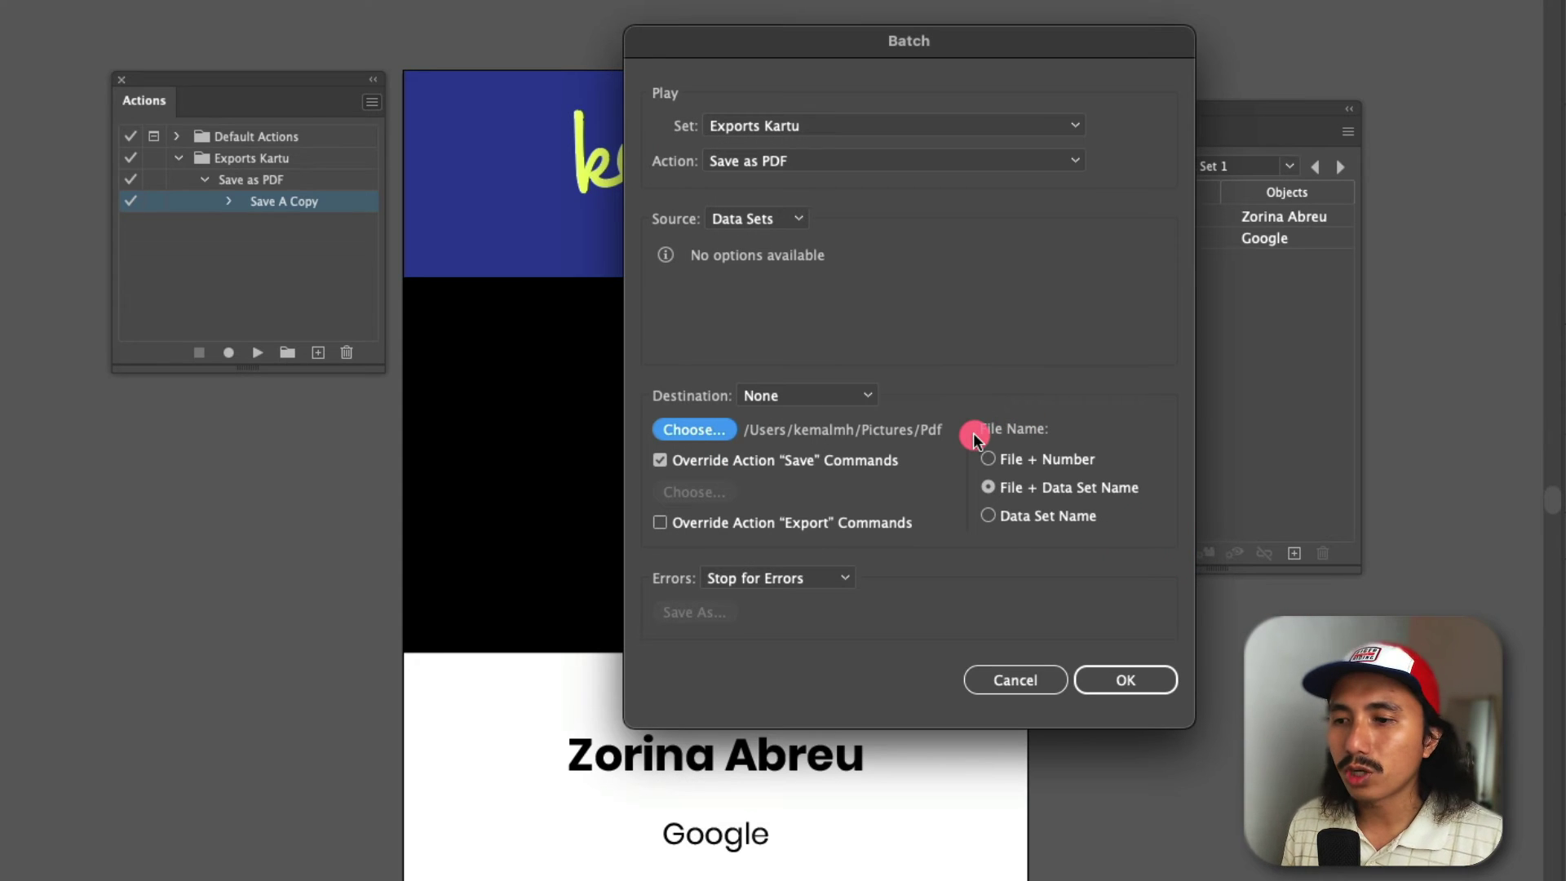
click(989, 460)
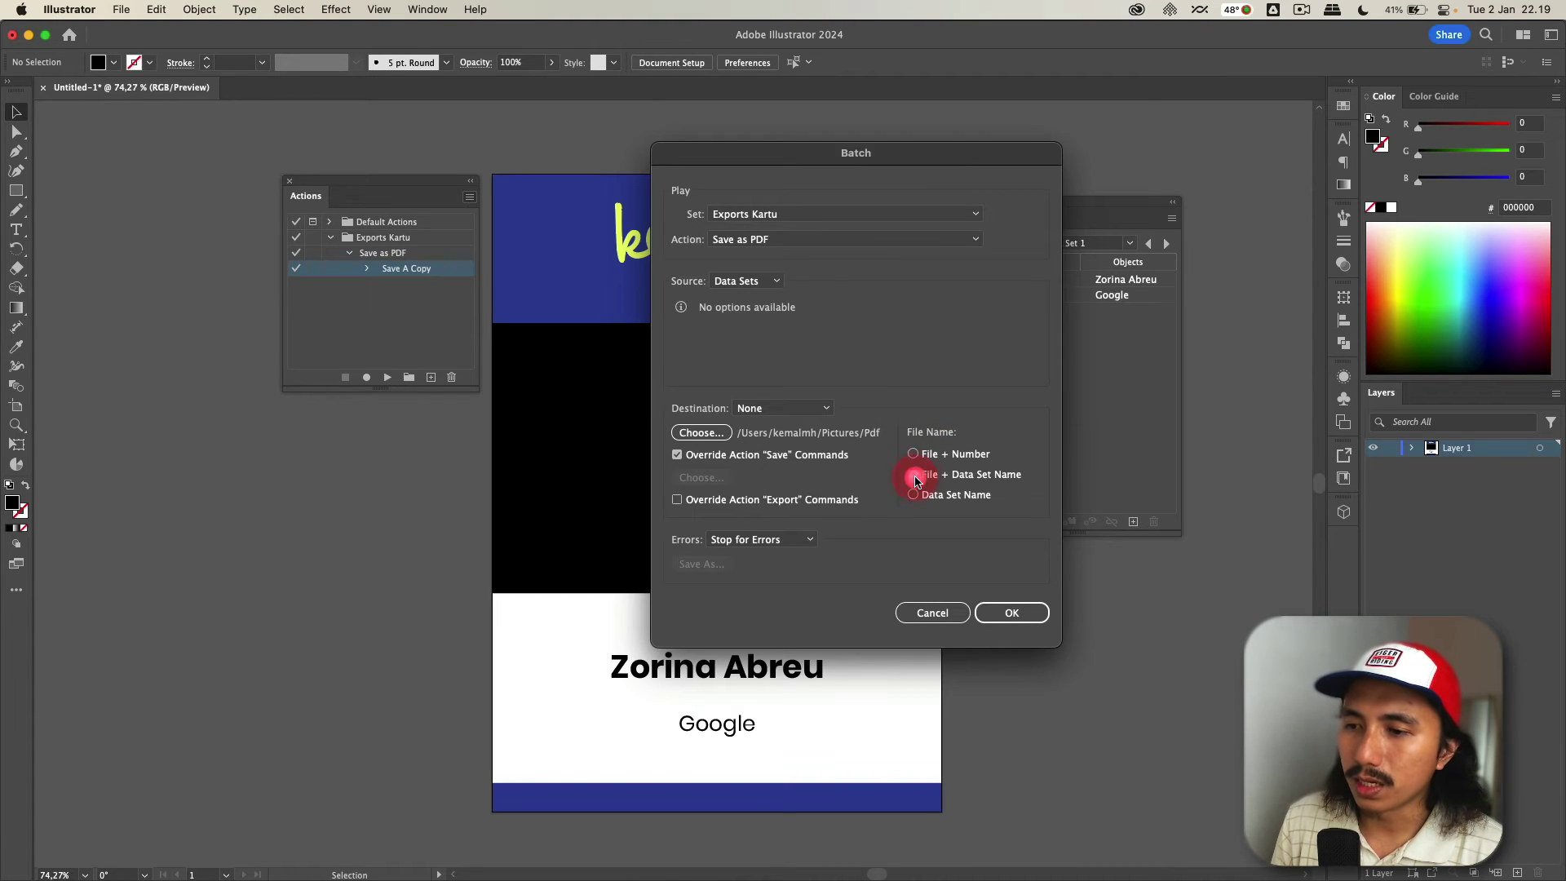
- Leave error handling at Stop for Errors and start the batch PDF export
click(772, 552)
click(757, 543)
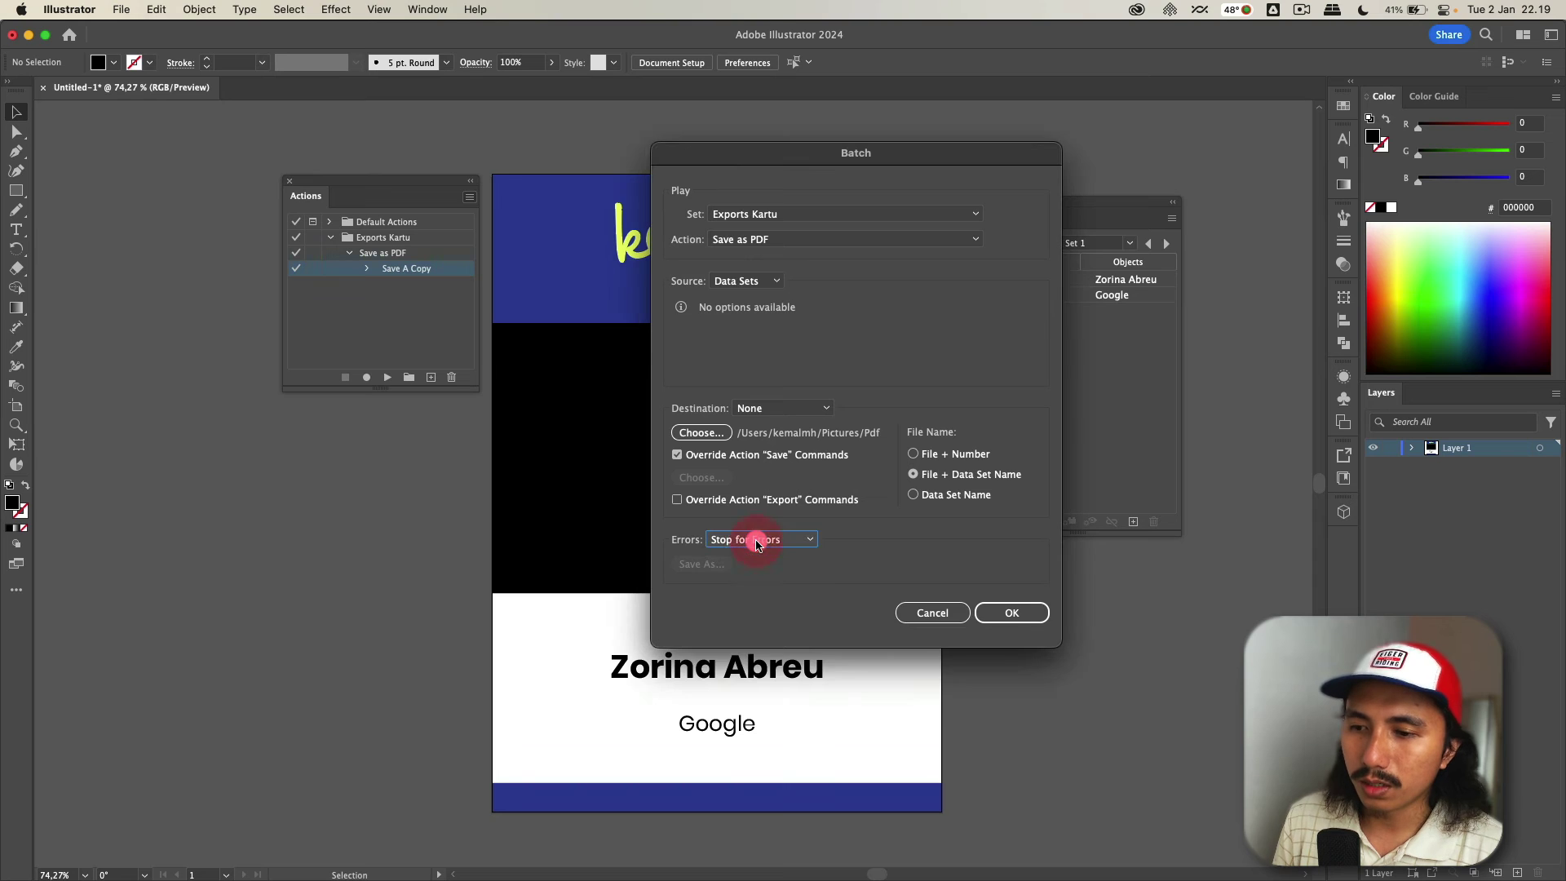
click(757, 542)
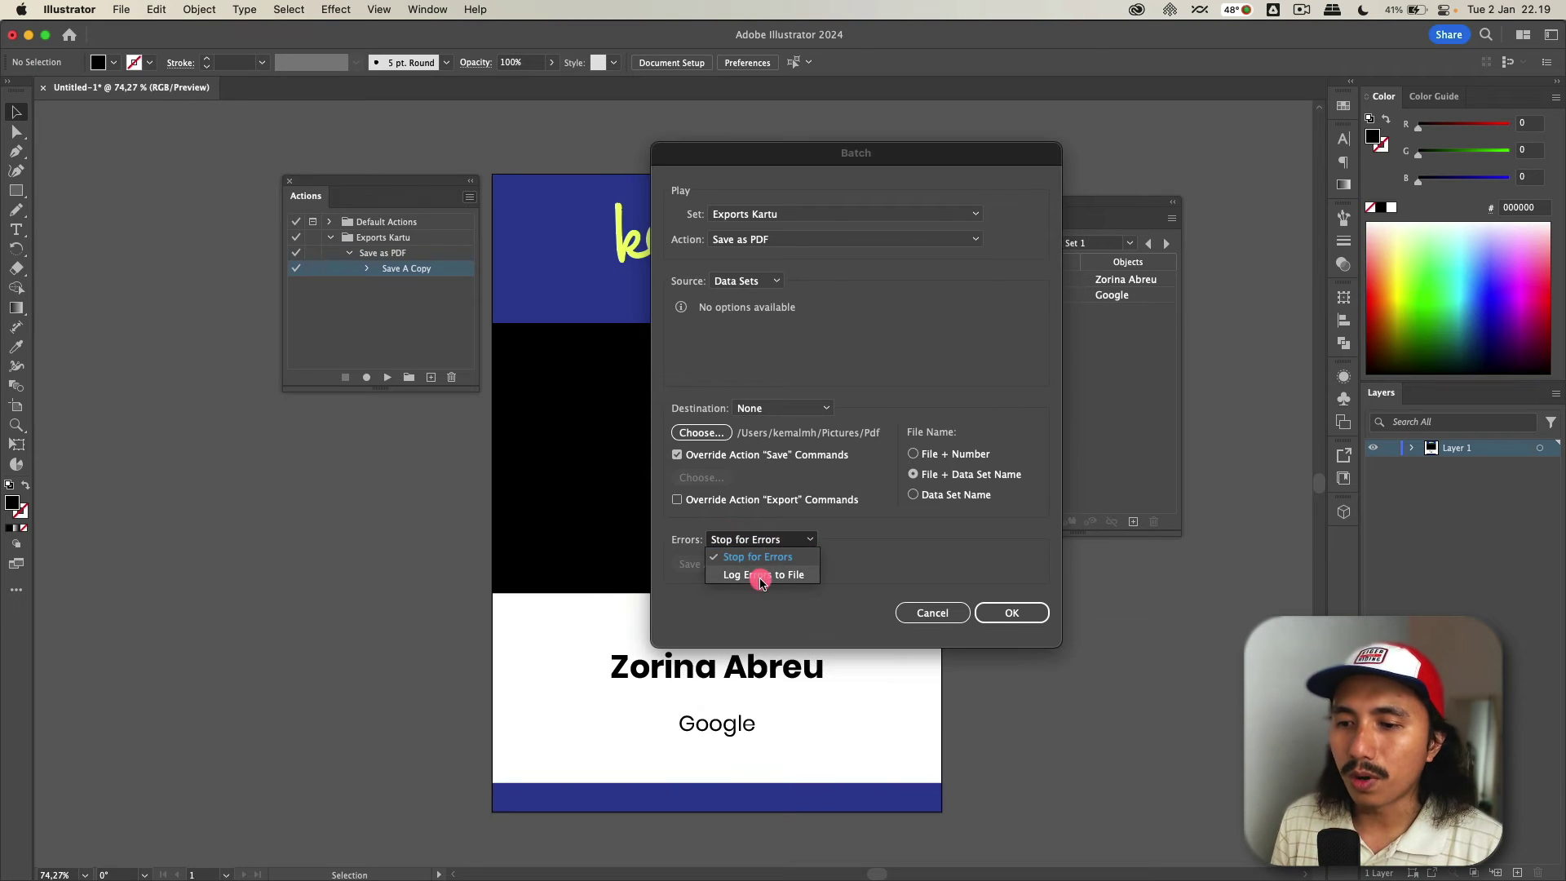
click(762, 576)
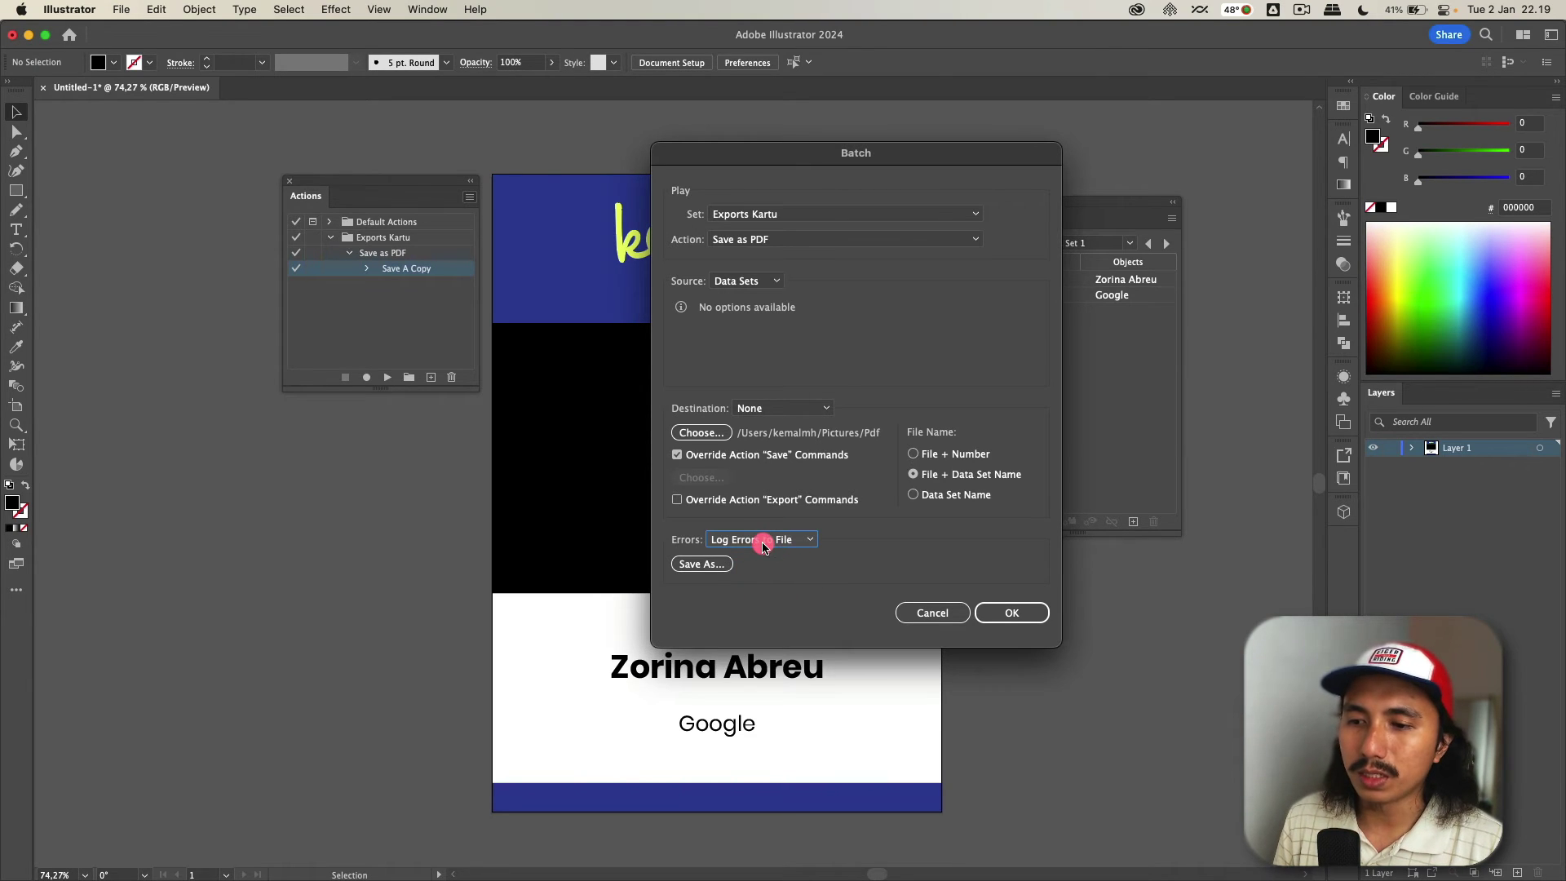
click(763, 545)
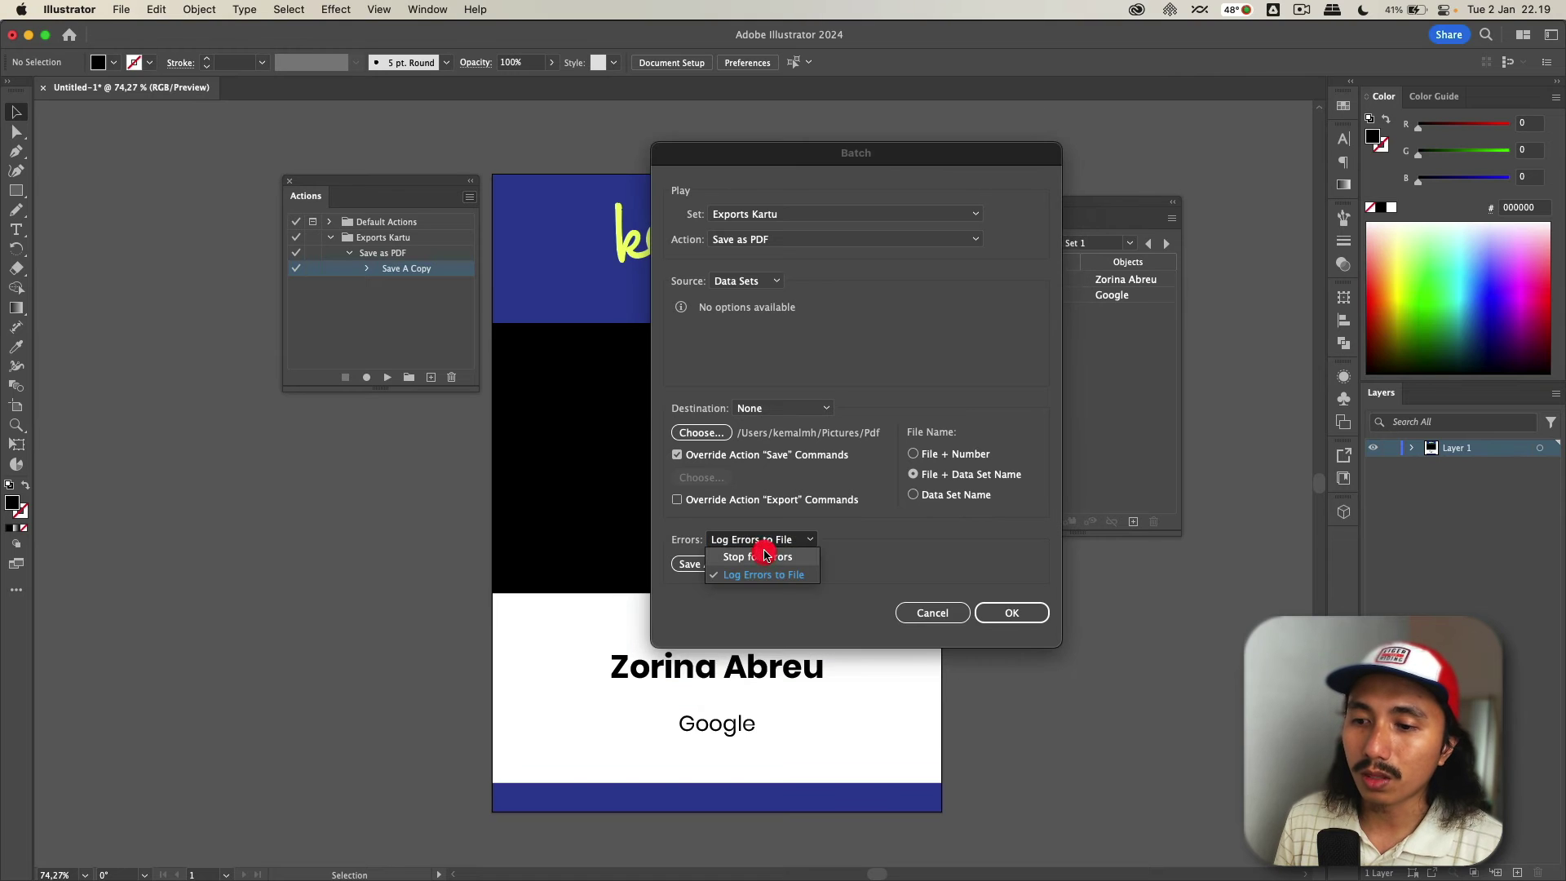
click(766, 554)
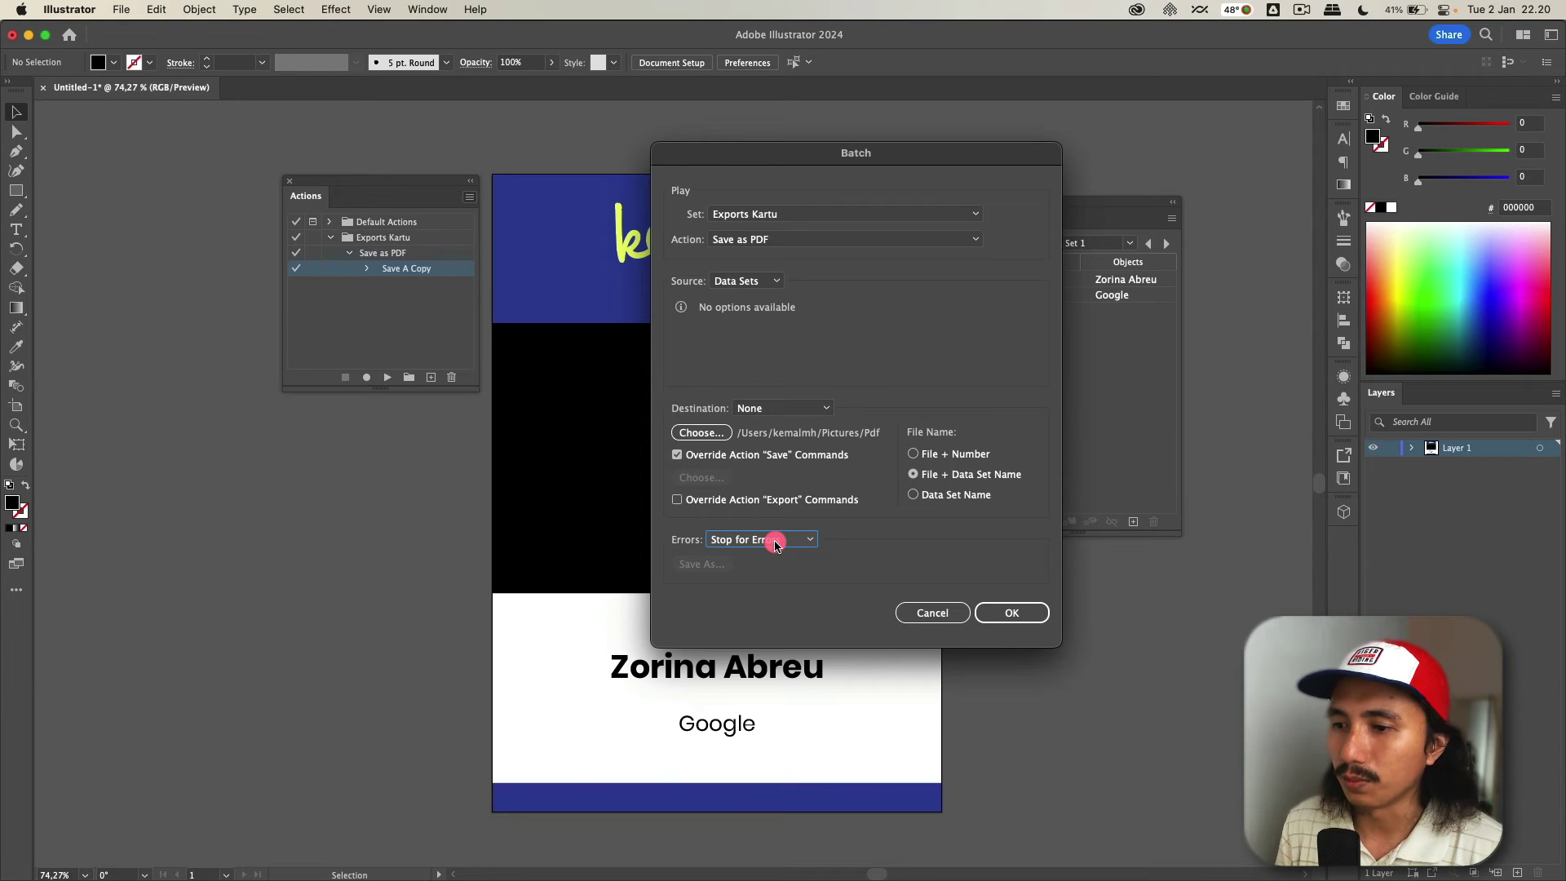
click(1013, 613)
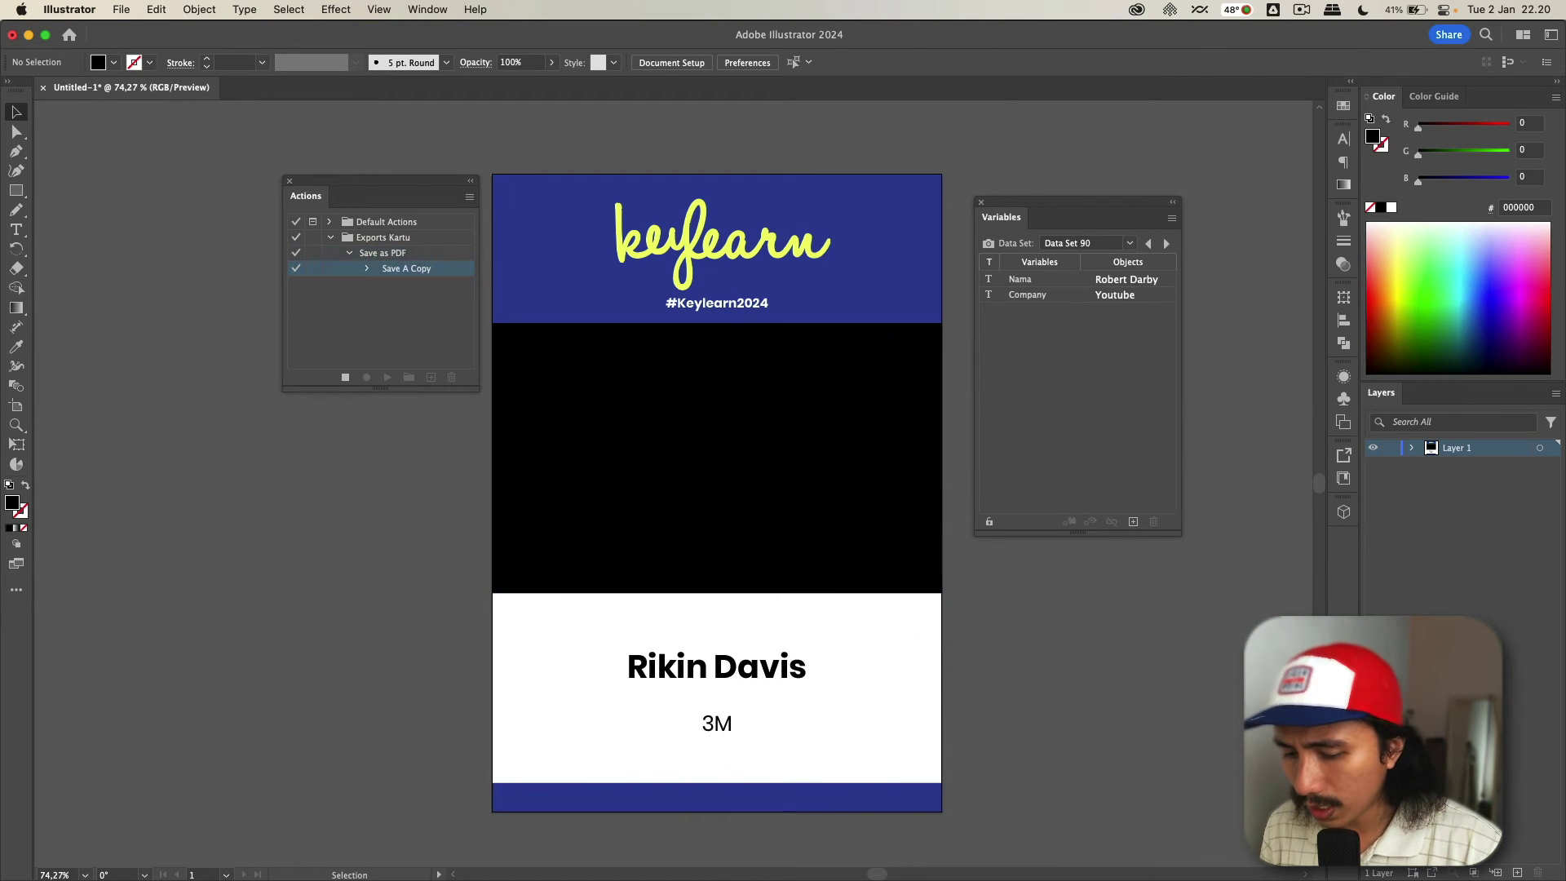
- In the Pdf folder in Finder, preview the Data Set 73 badge PDF in Quick Look
key(super+Tab)
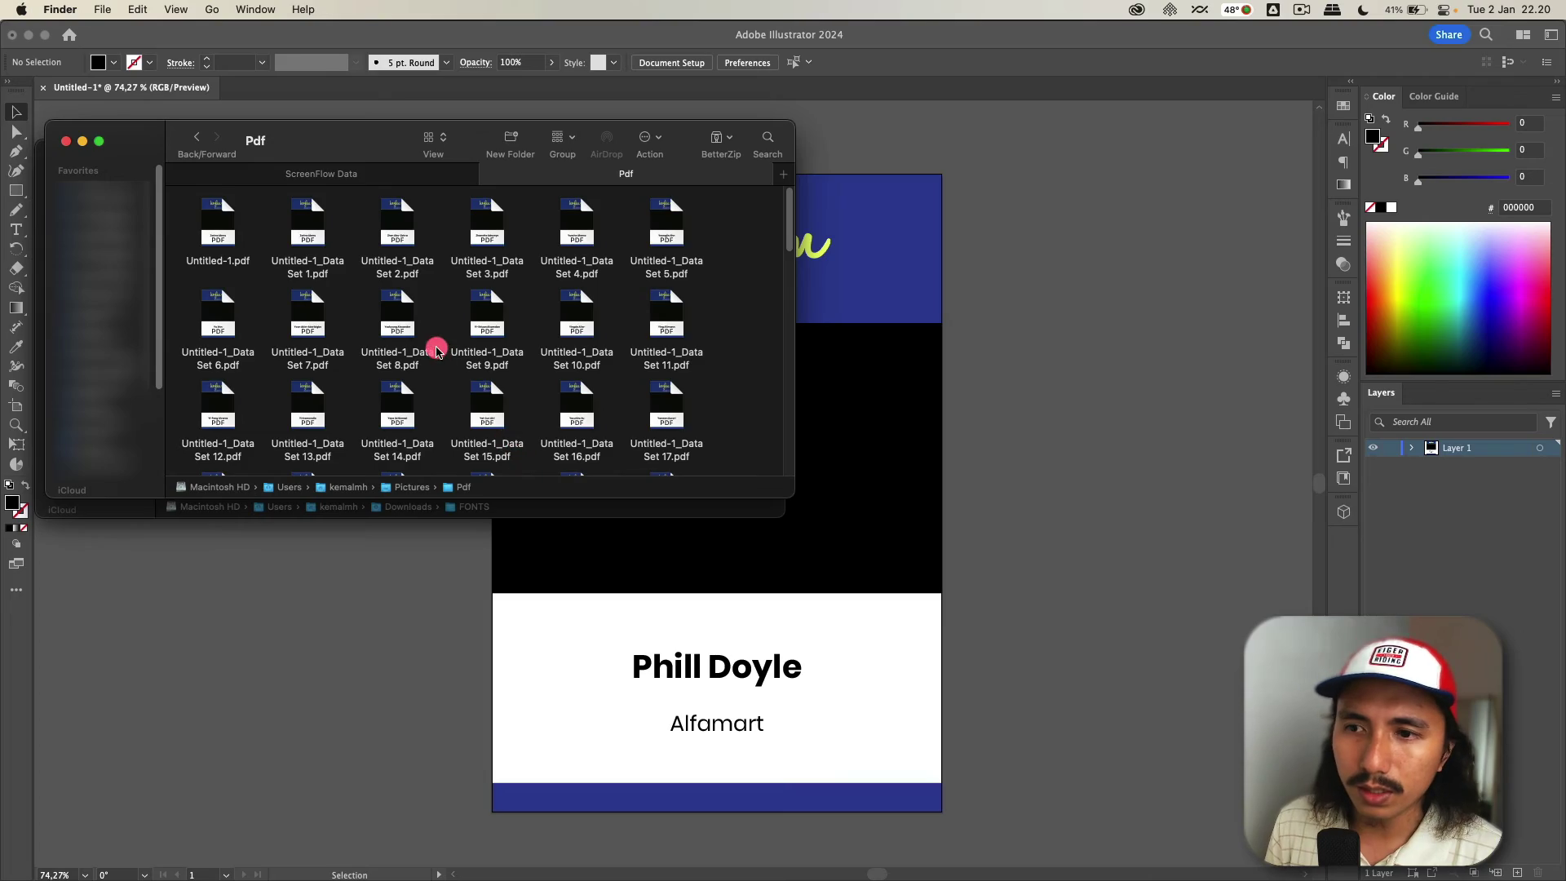
drag(453, 497, 461, 840)
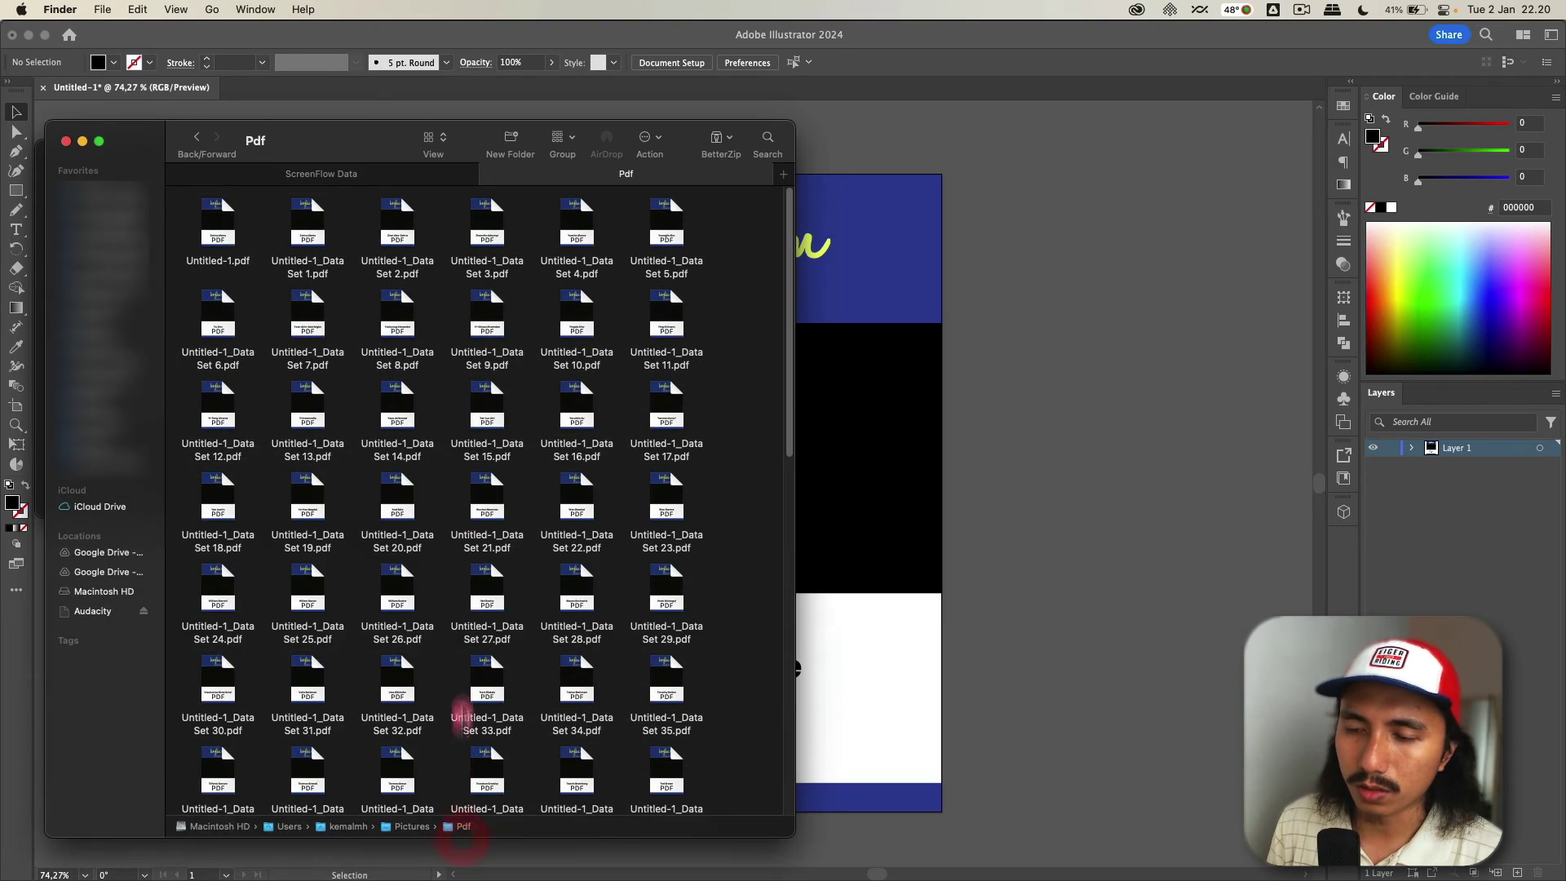
scroll(472, 516, down, 15)
click(371, 773)
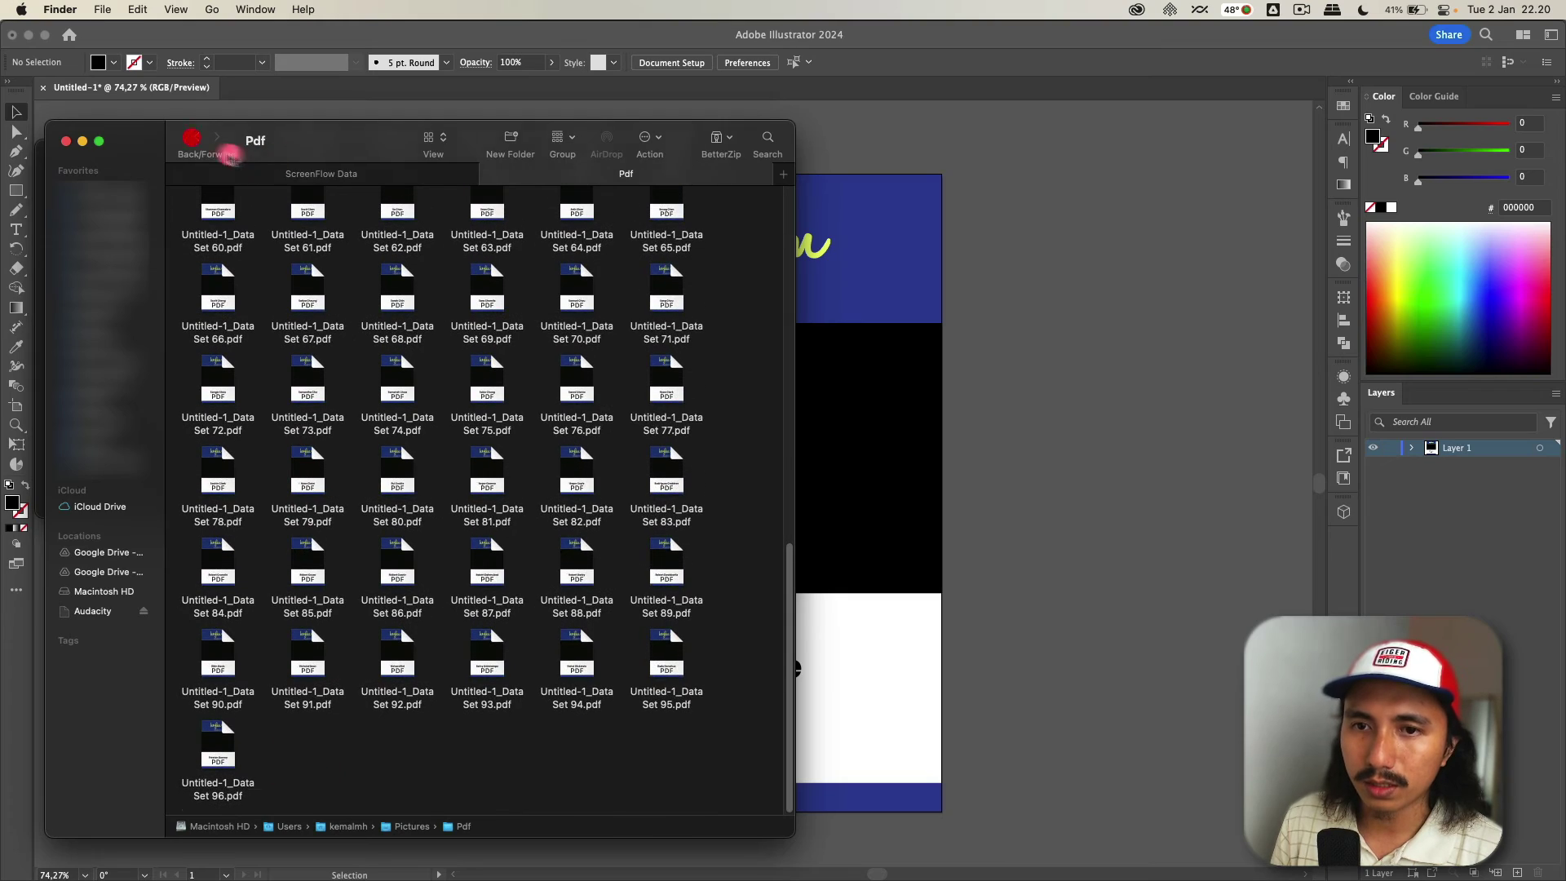
click(312, 247)
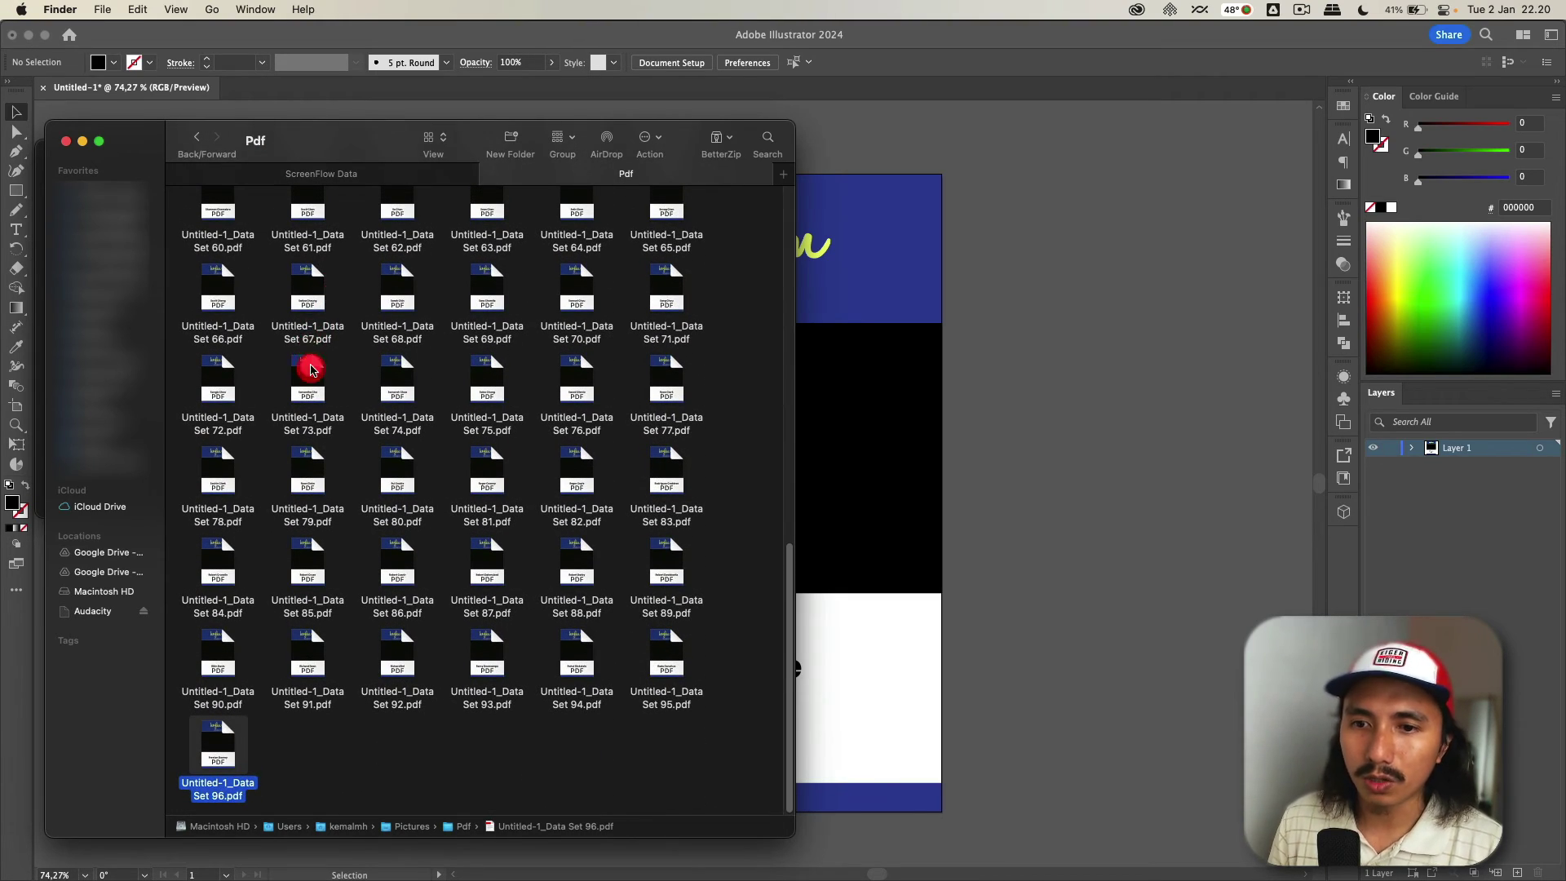
click(312, 371)
key(space)
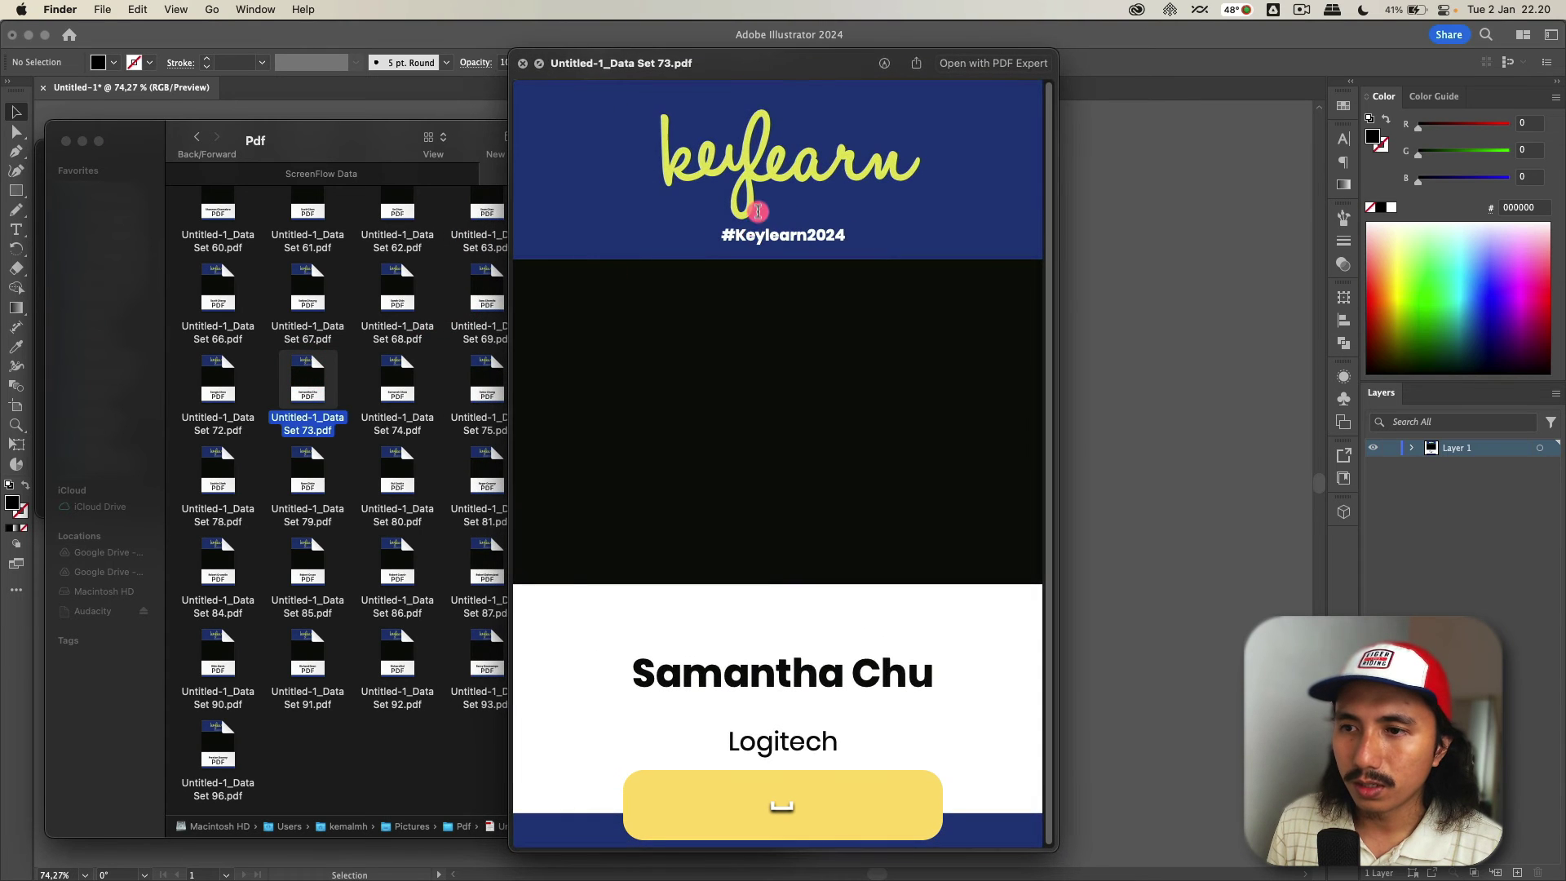
- Select the #Keylearn2024, attendee name and Logitech text to confirm it is real text, then close the preview
drag(726, 235, 899, 239)
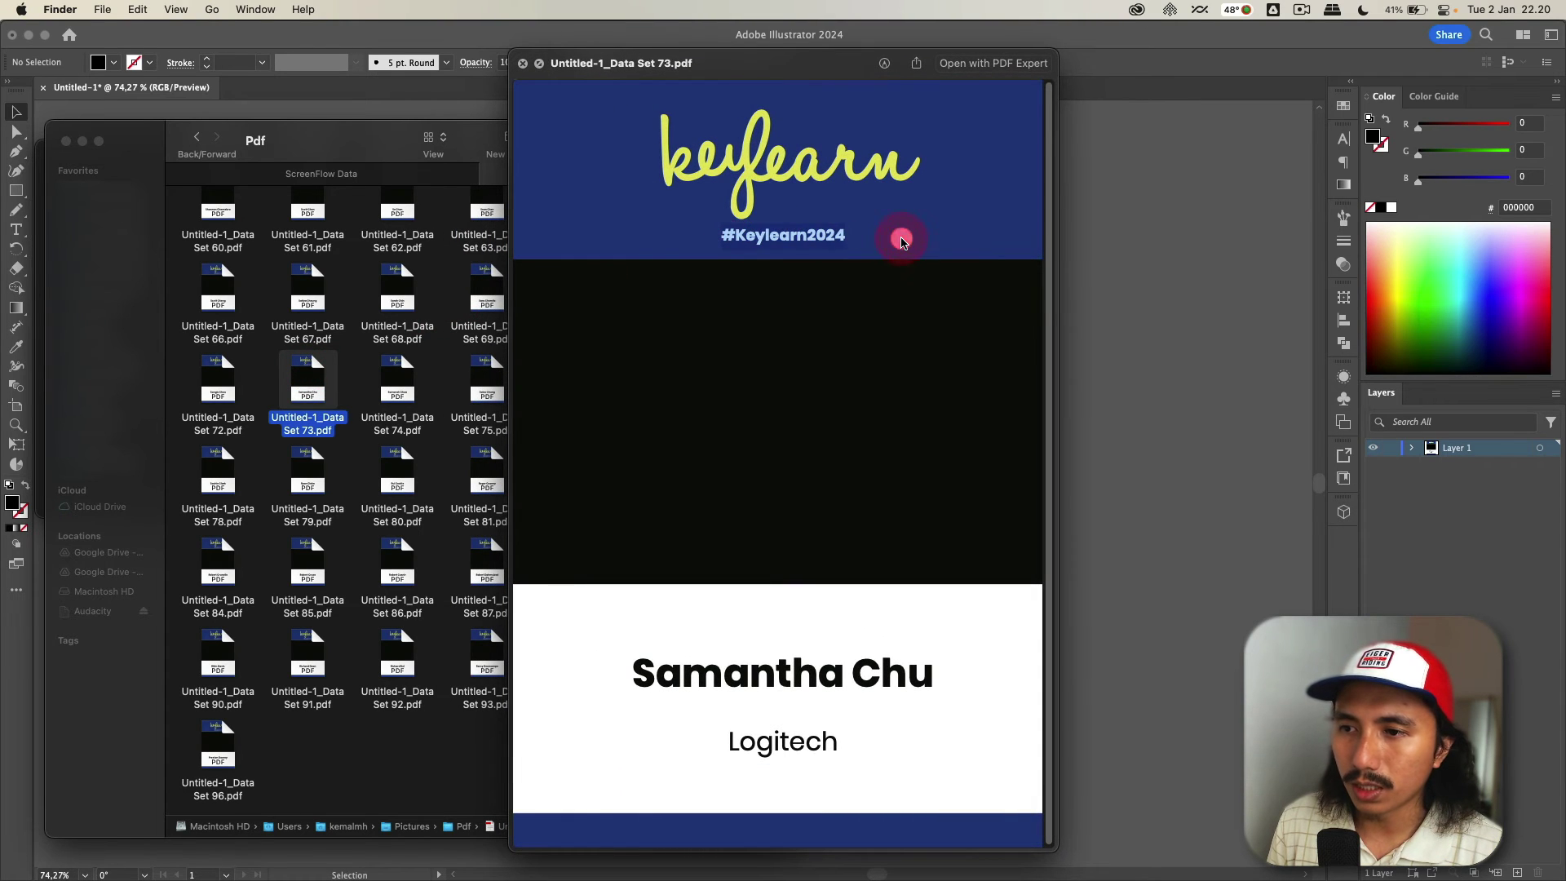
drag(640, 663, 997, 666)
drag(725, 741, 909, 745)
click(909, 745)
key(space)
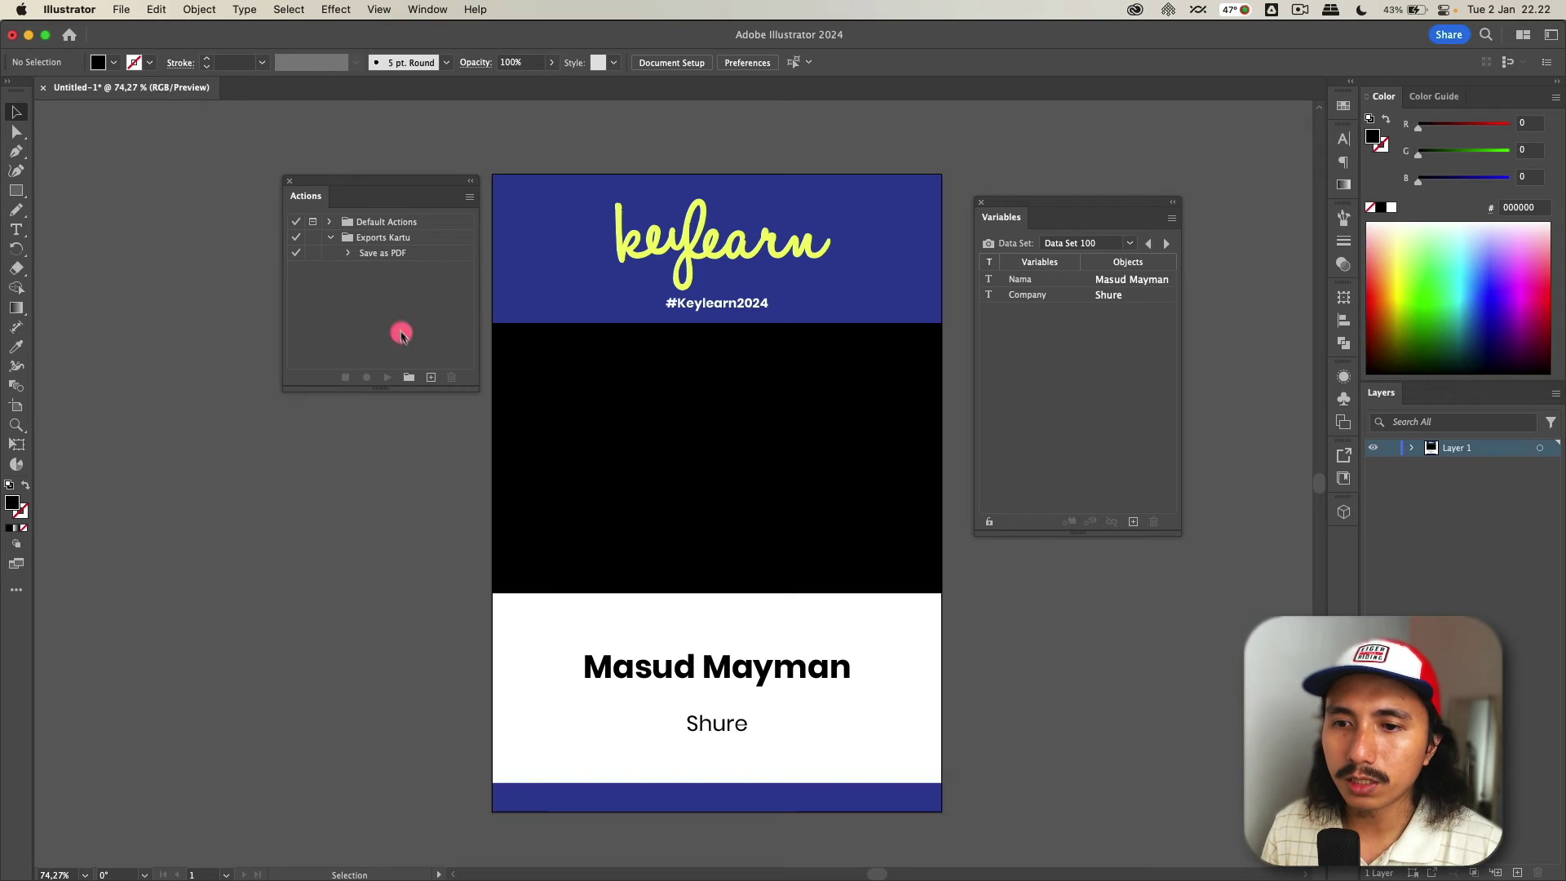
- Start recording a new Save as JPG action in the Exports Kartu set
click(387, 239)
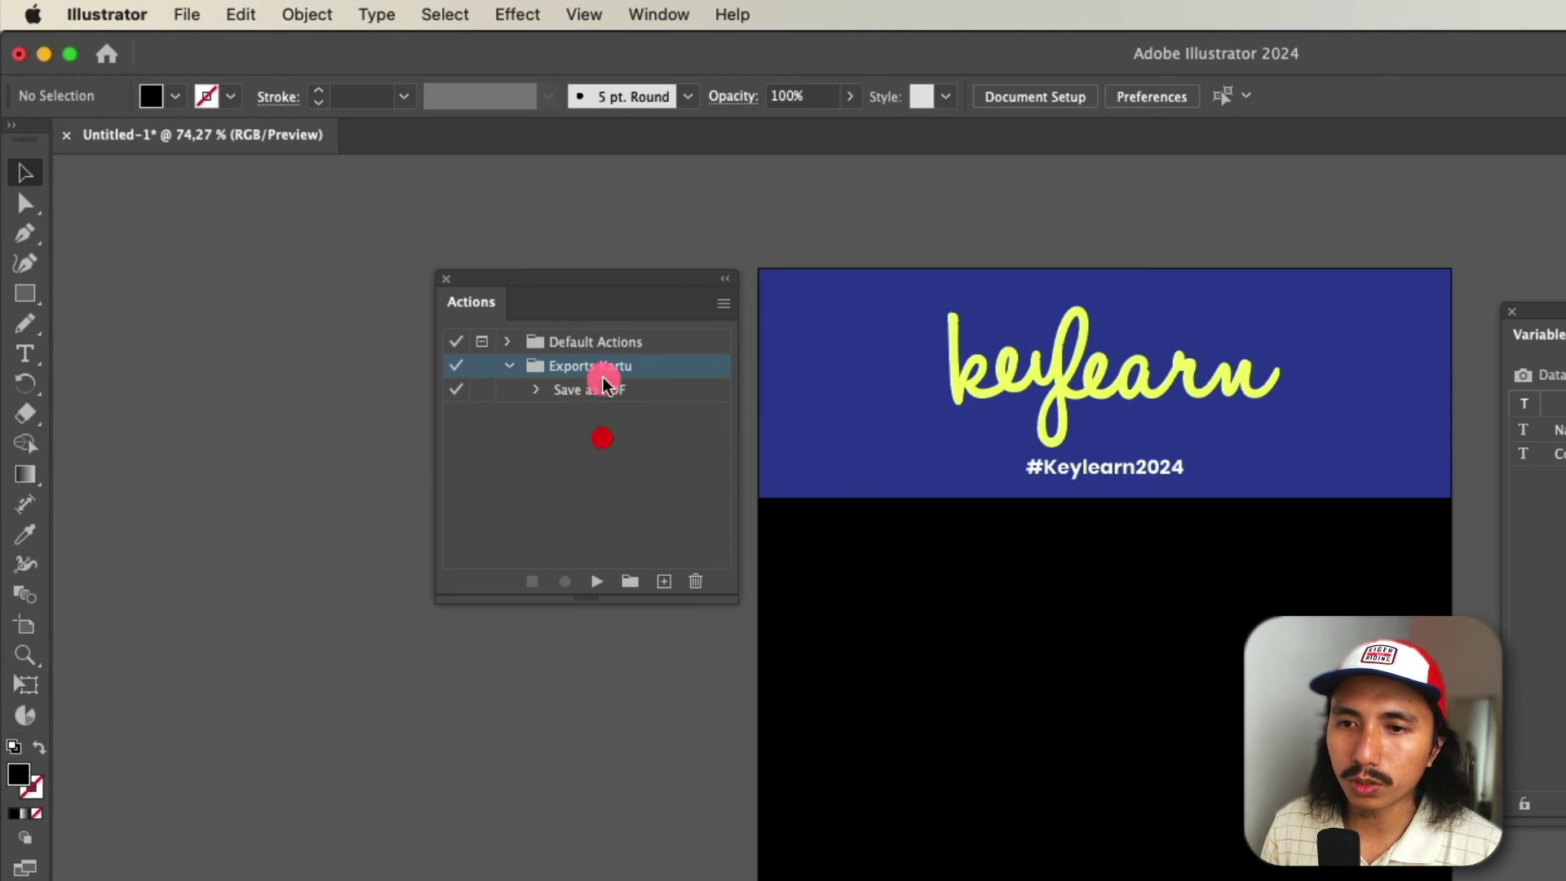
click(664, 581)
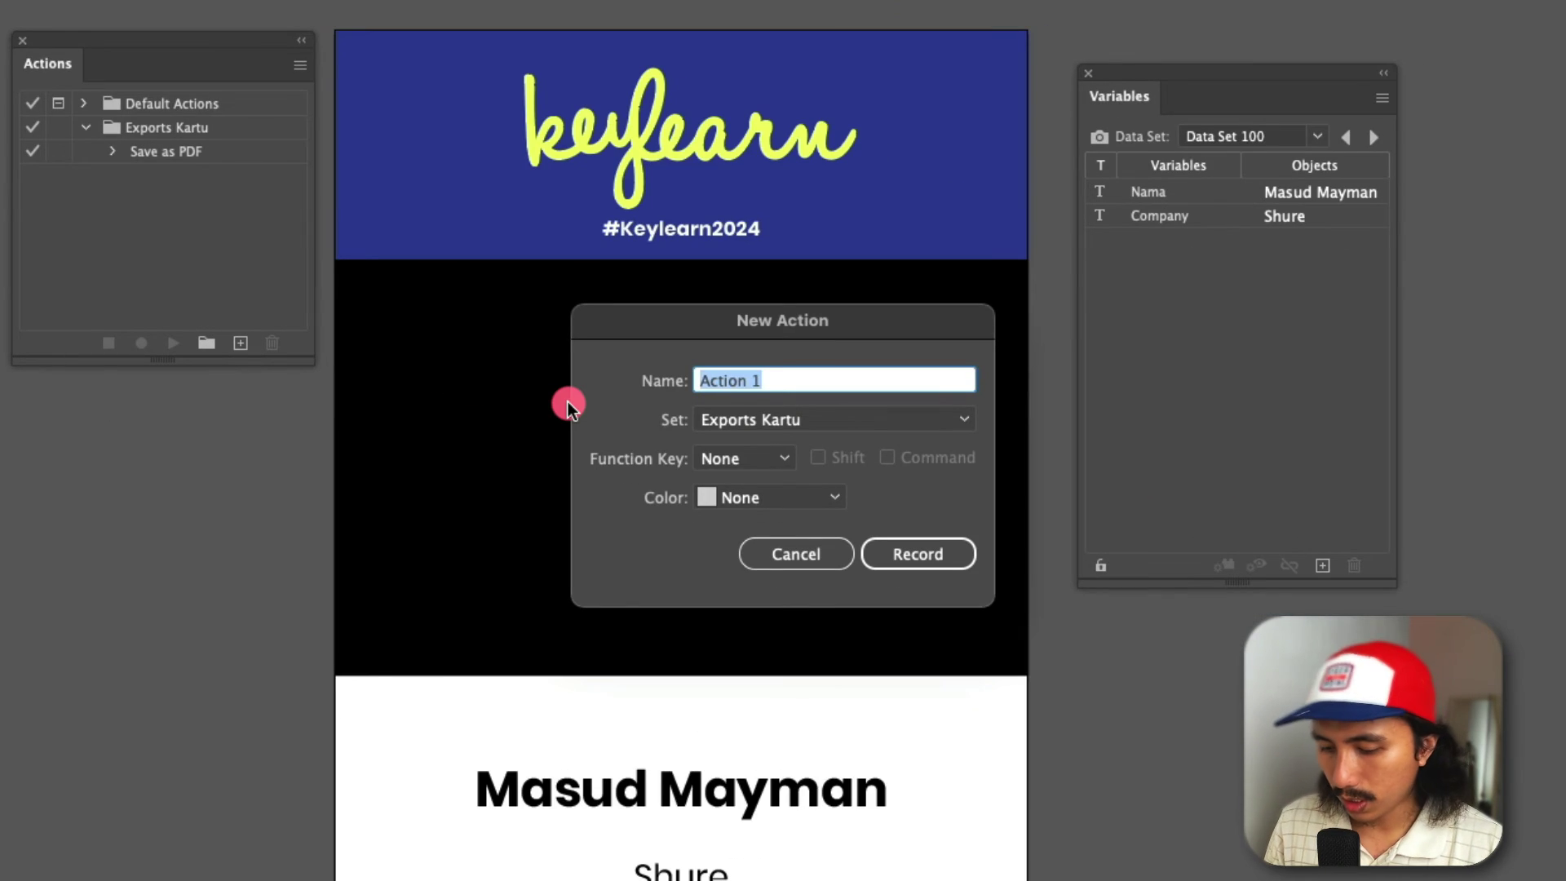
text(Save as JPG)
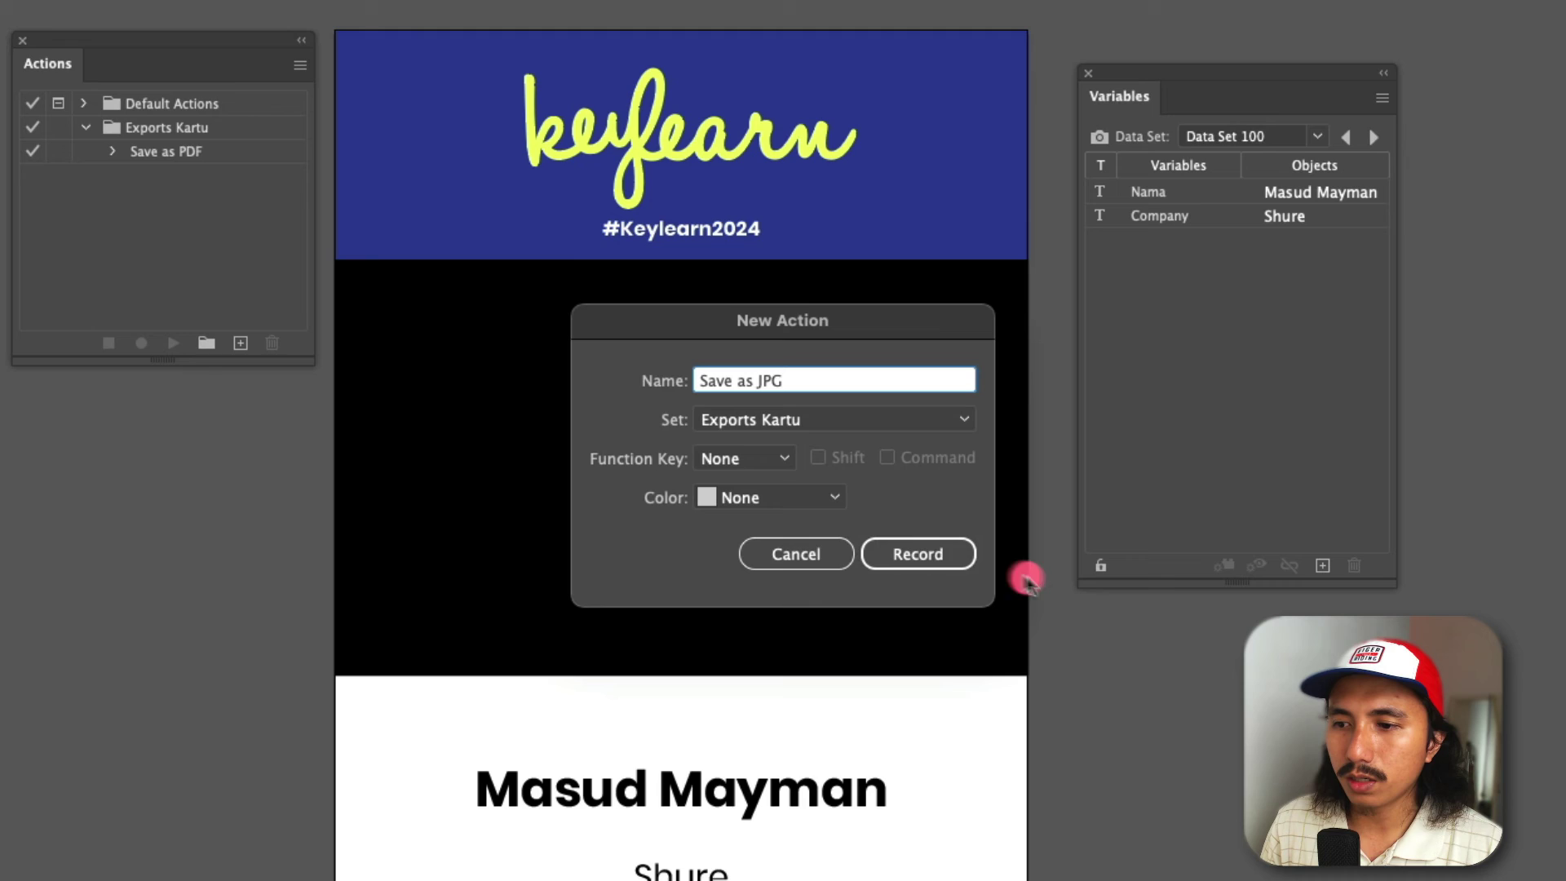
click(937, 553)
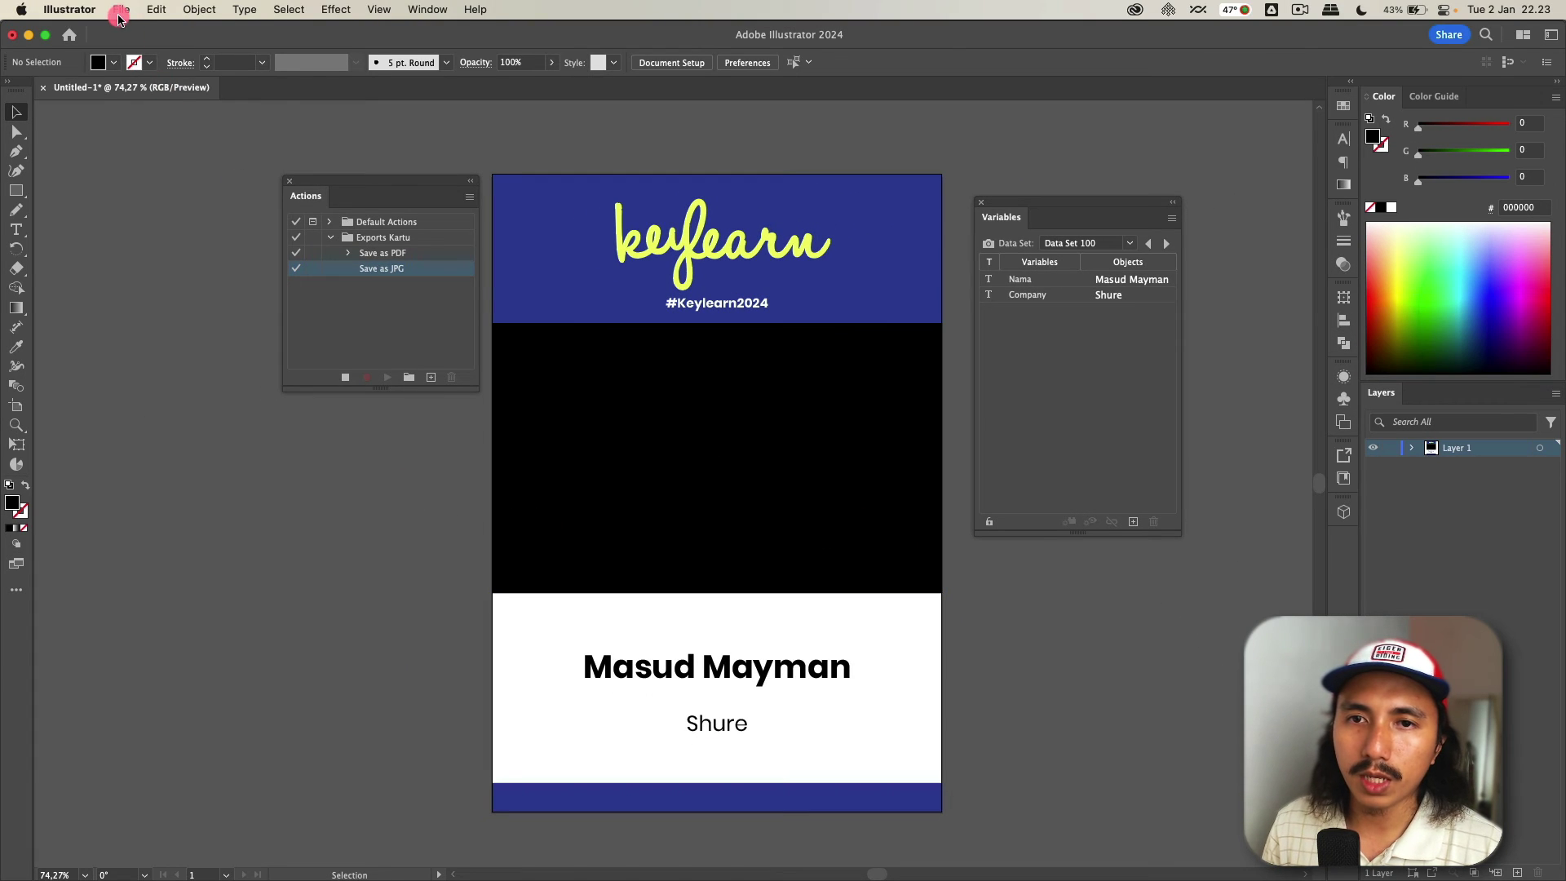
- Record exporting the badge as JPEG to Pictures/JPG with Use Artboards and embedded colour profile, then stop
click(119, 11)
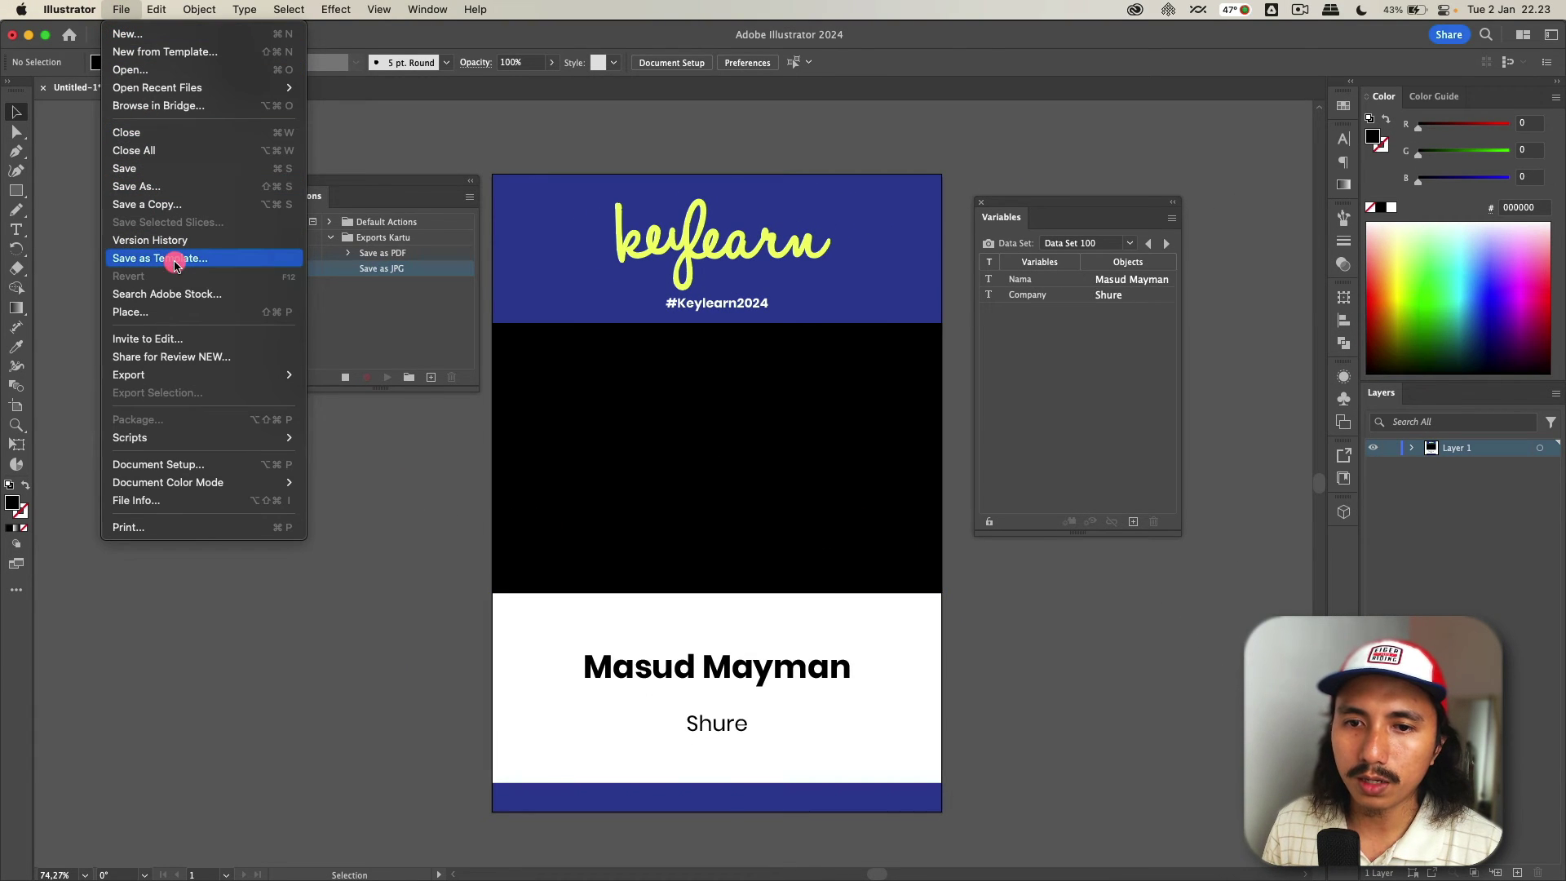
mouse_move(198, 372)
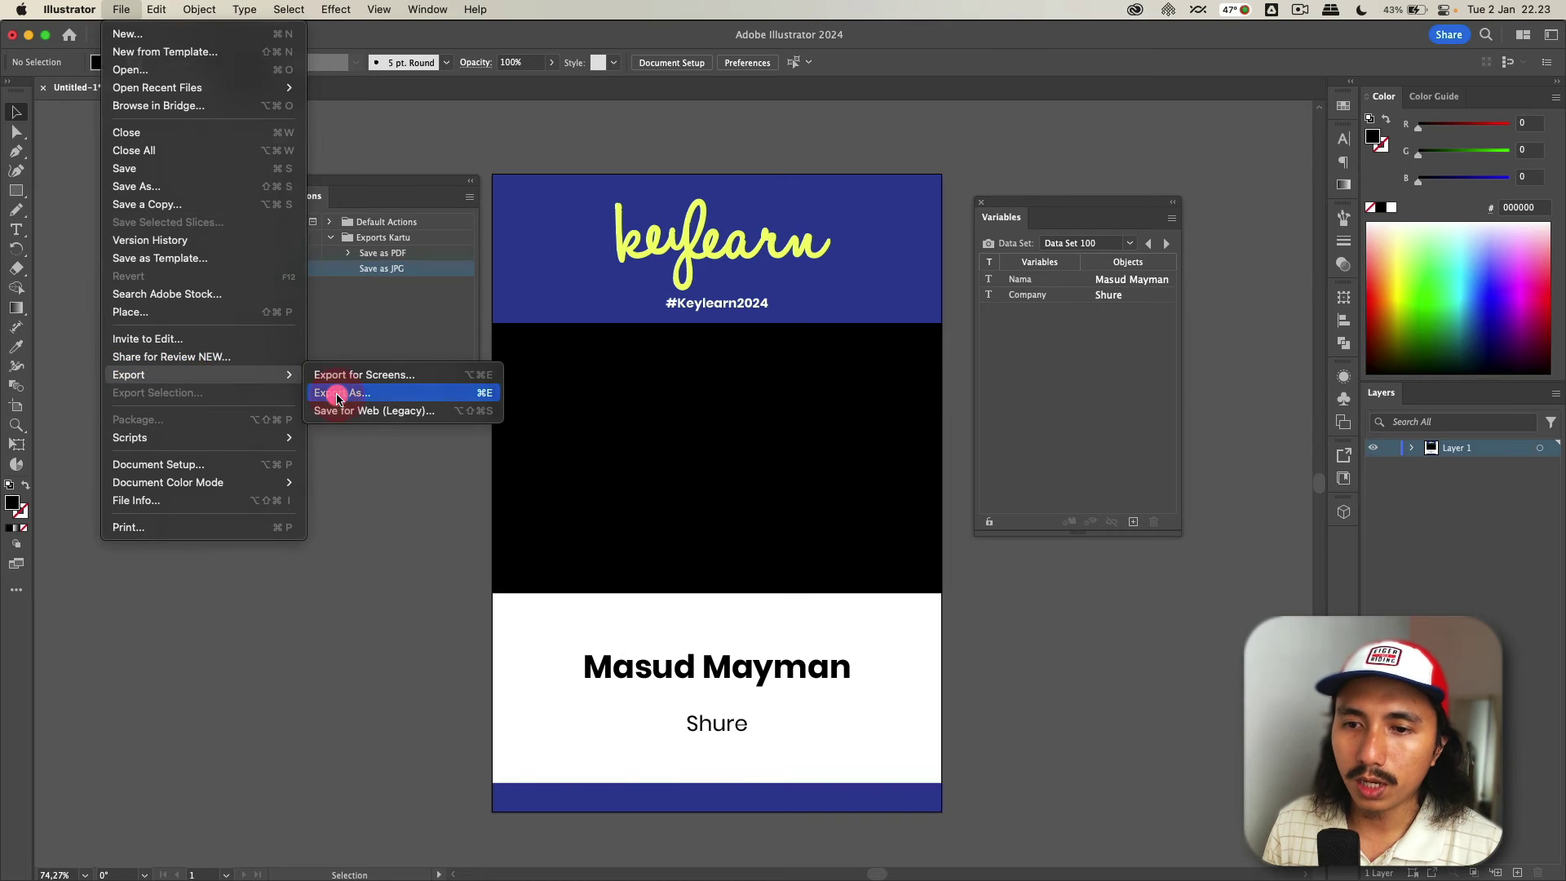
click(338, 397)
click(811, 251)
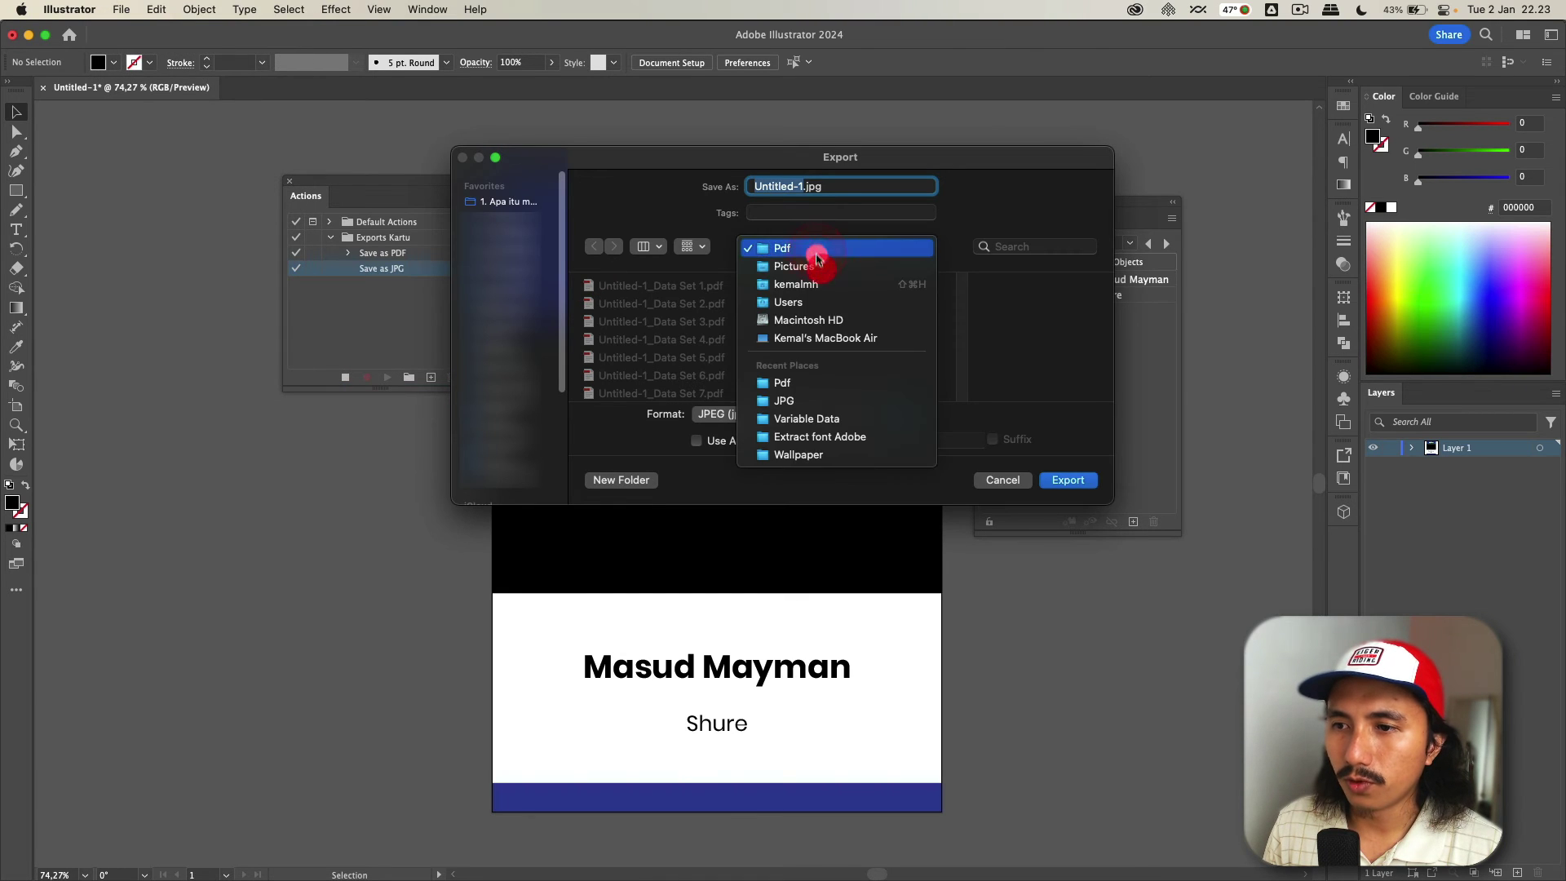
click(816, 264)
click(661, 306)
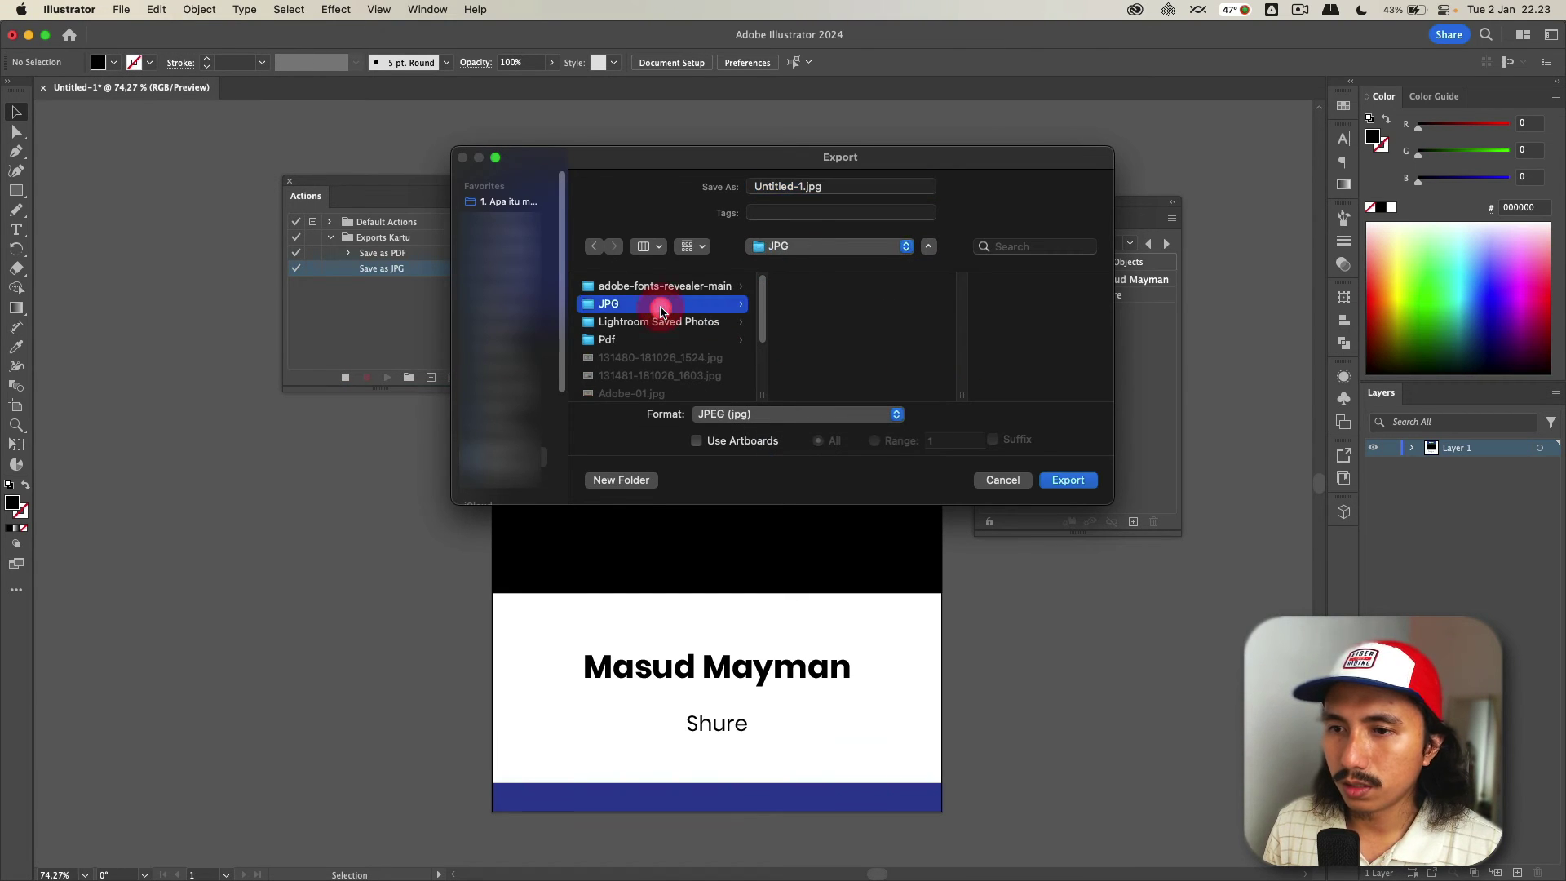
click(697, 441)
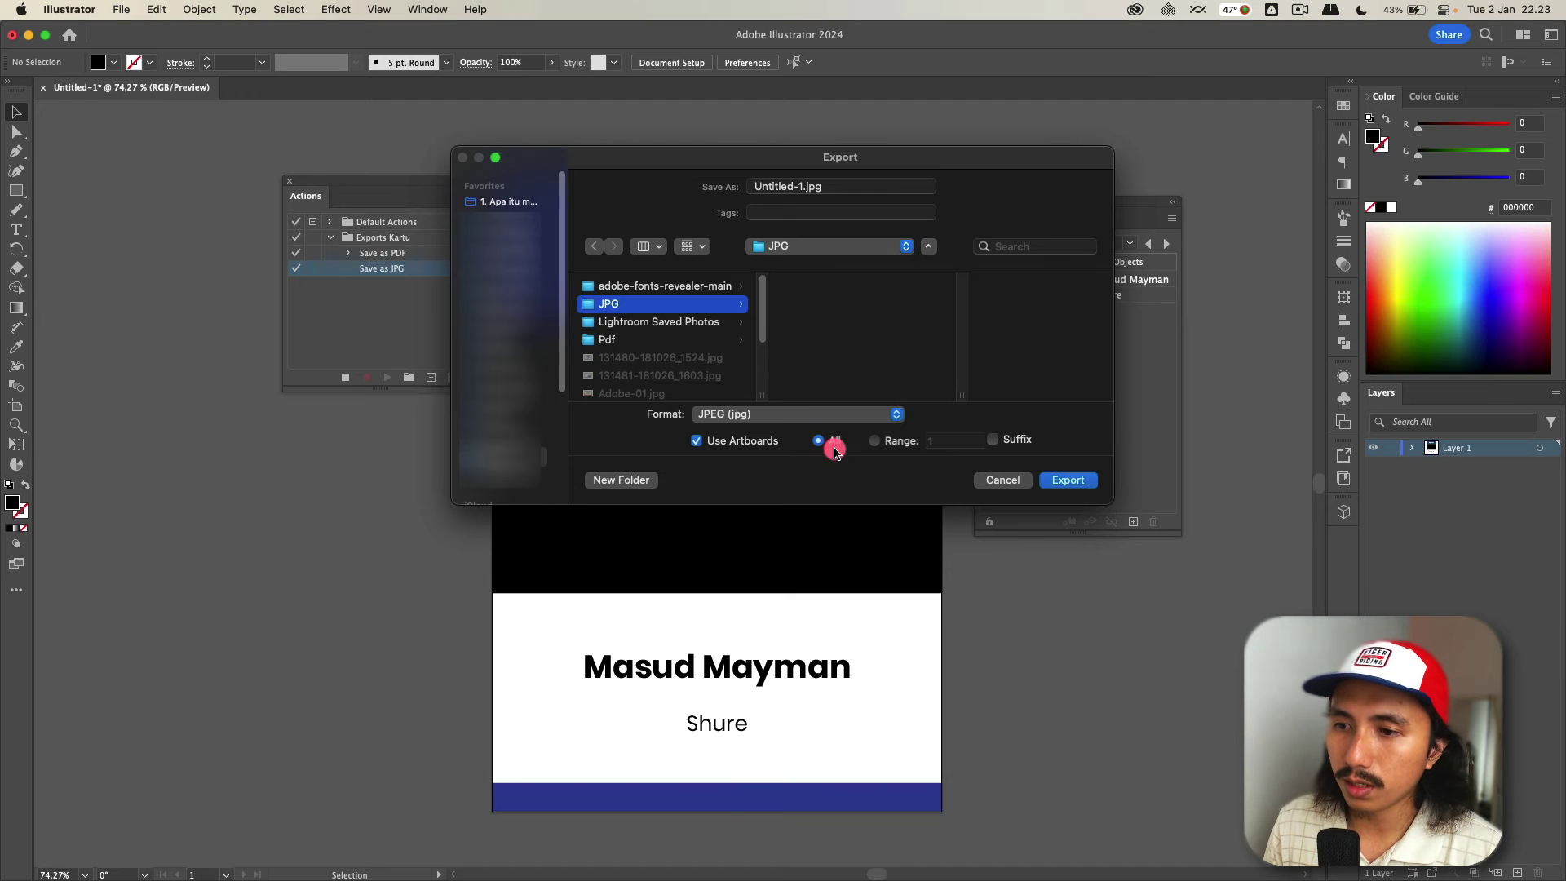
click(1069, 482)
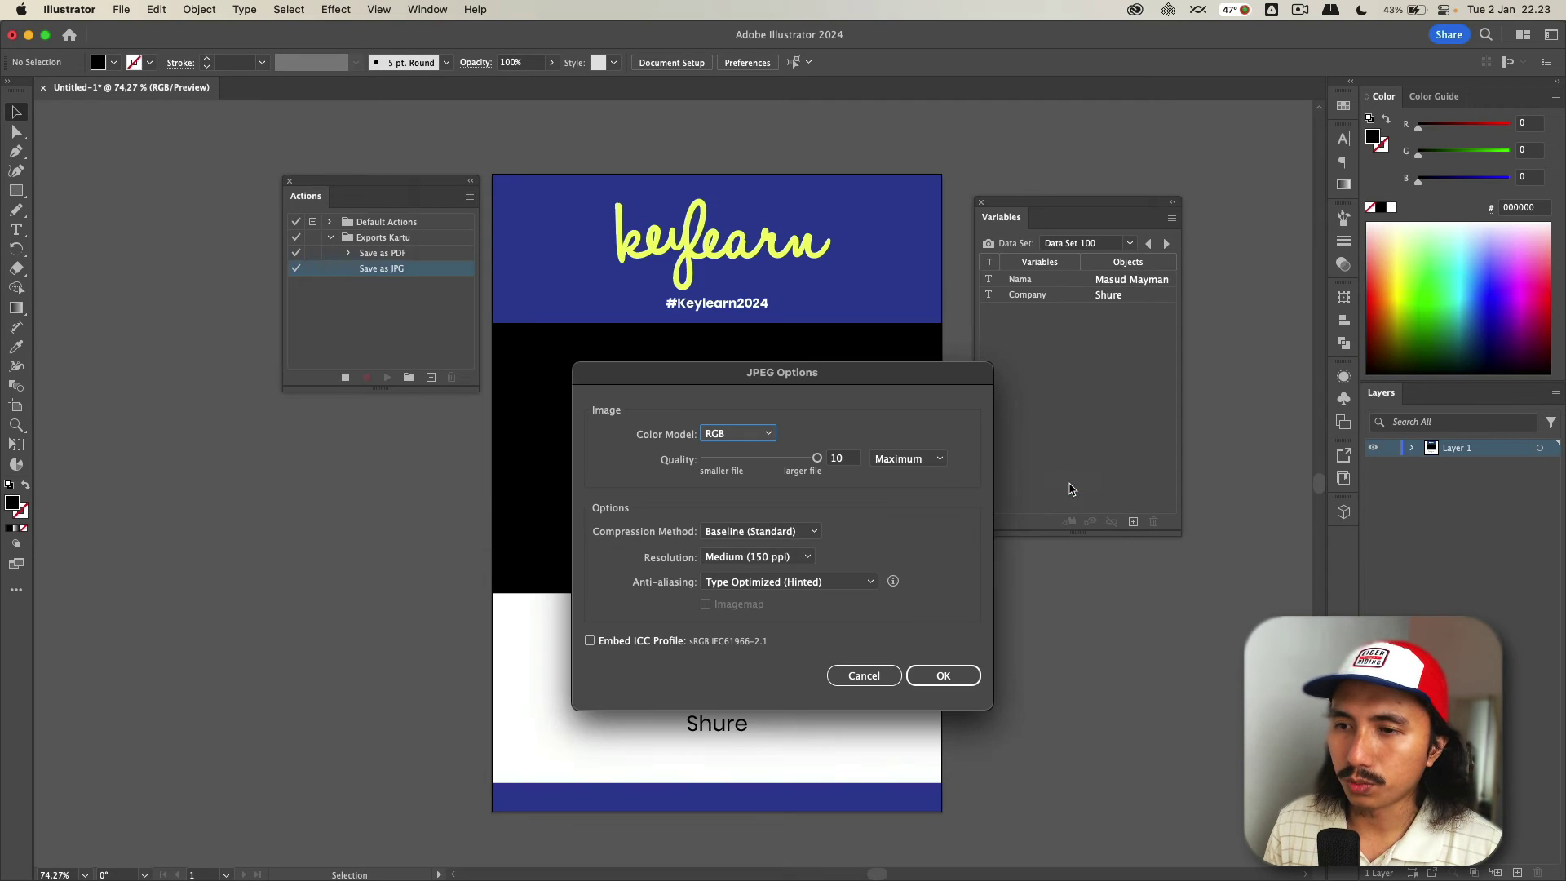
click(600, 642)
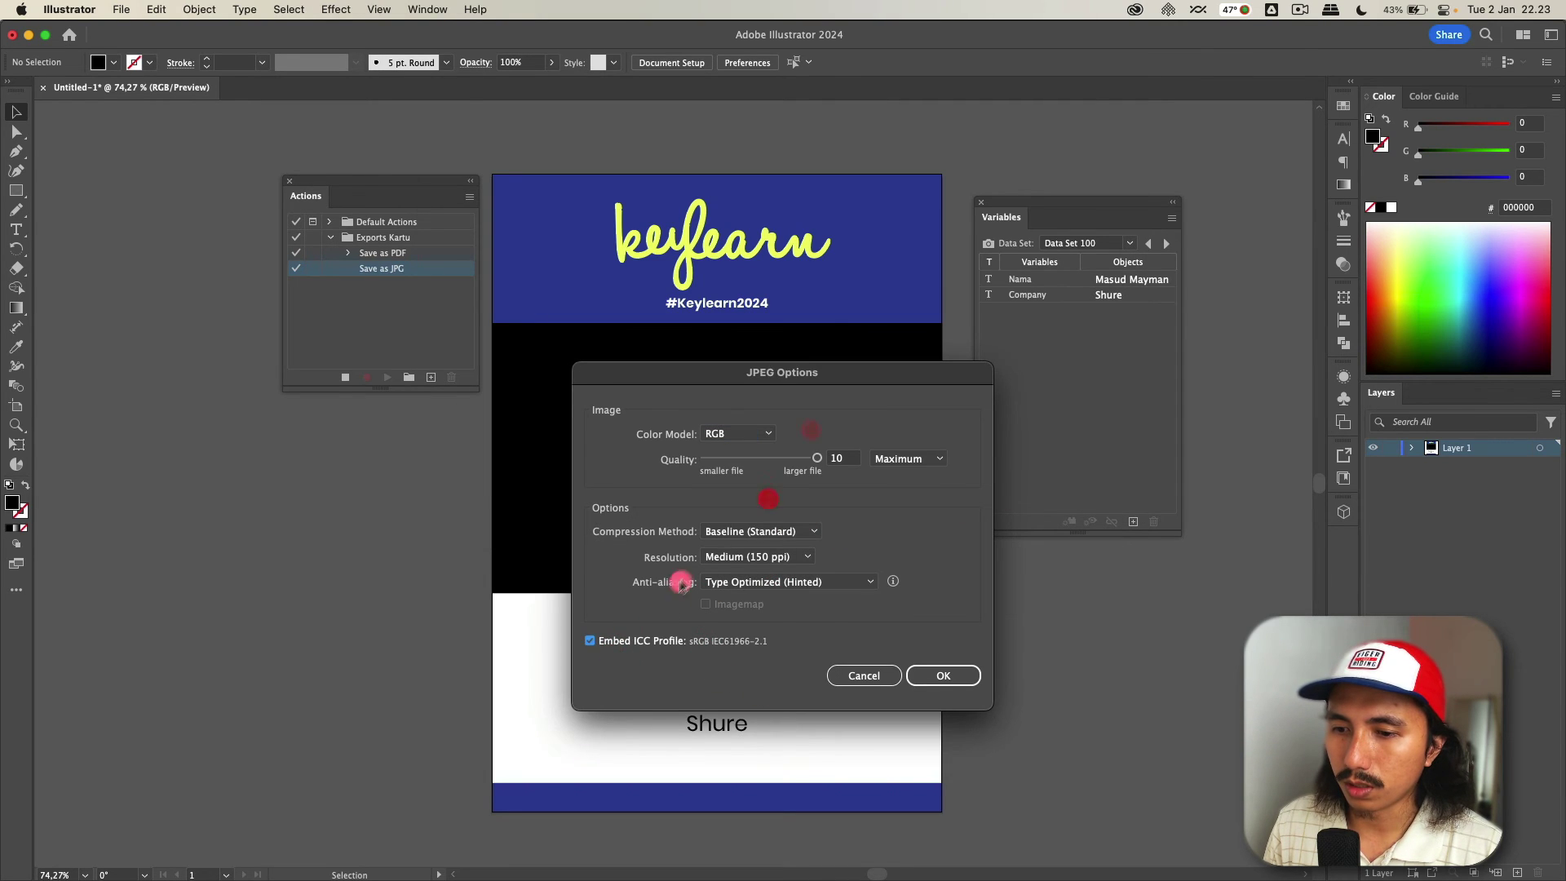
click(945, 675)
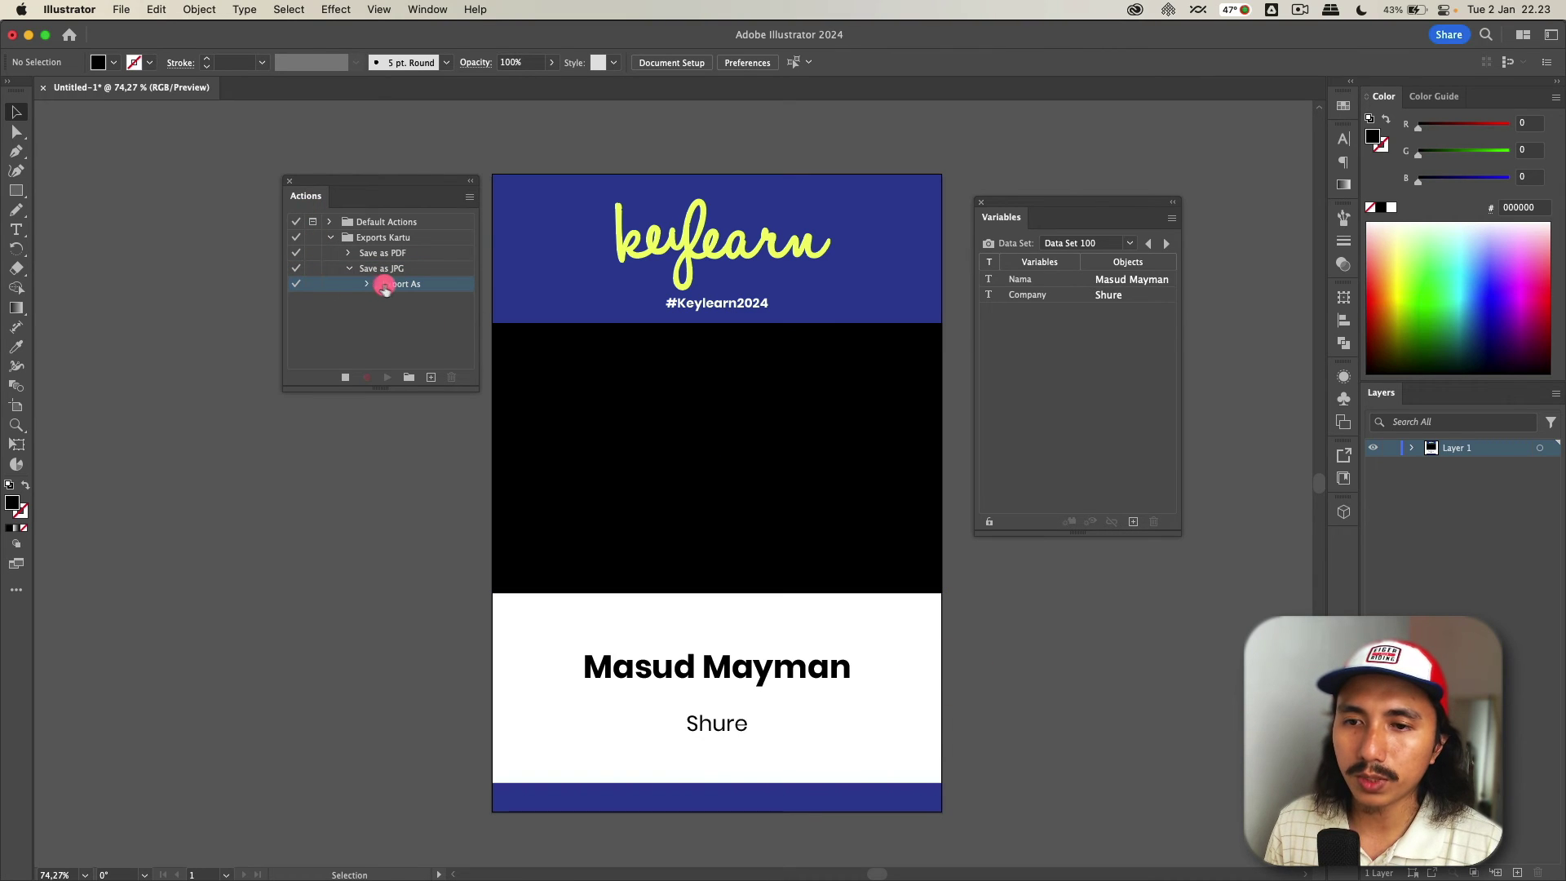
click(345, 380)
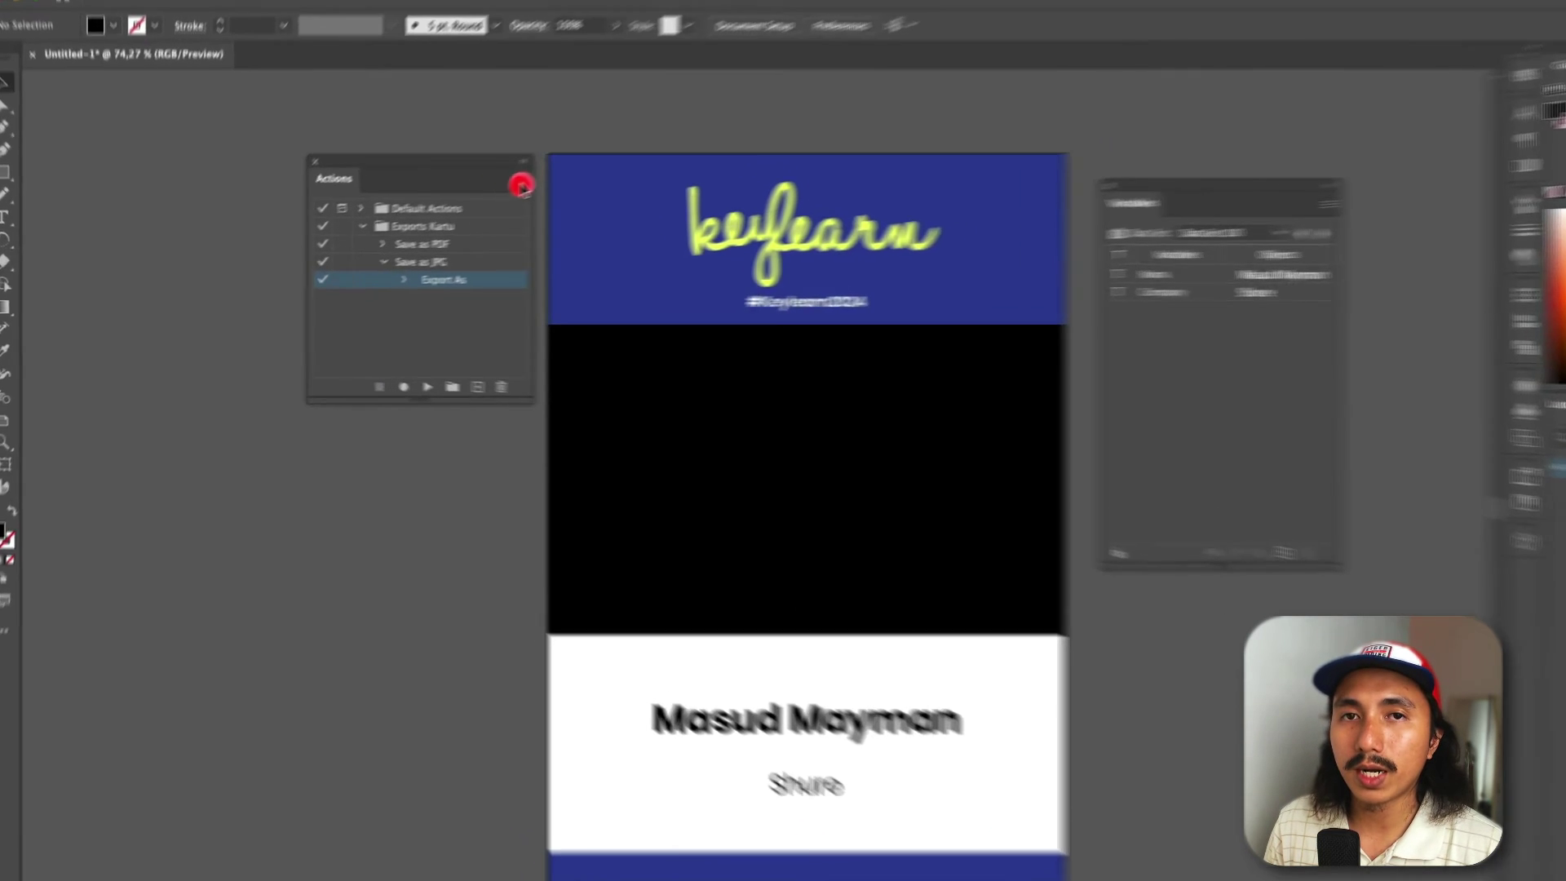
- Set up a Batch run with the Save as JPG action
click(476, 194)
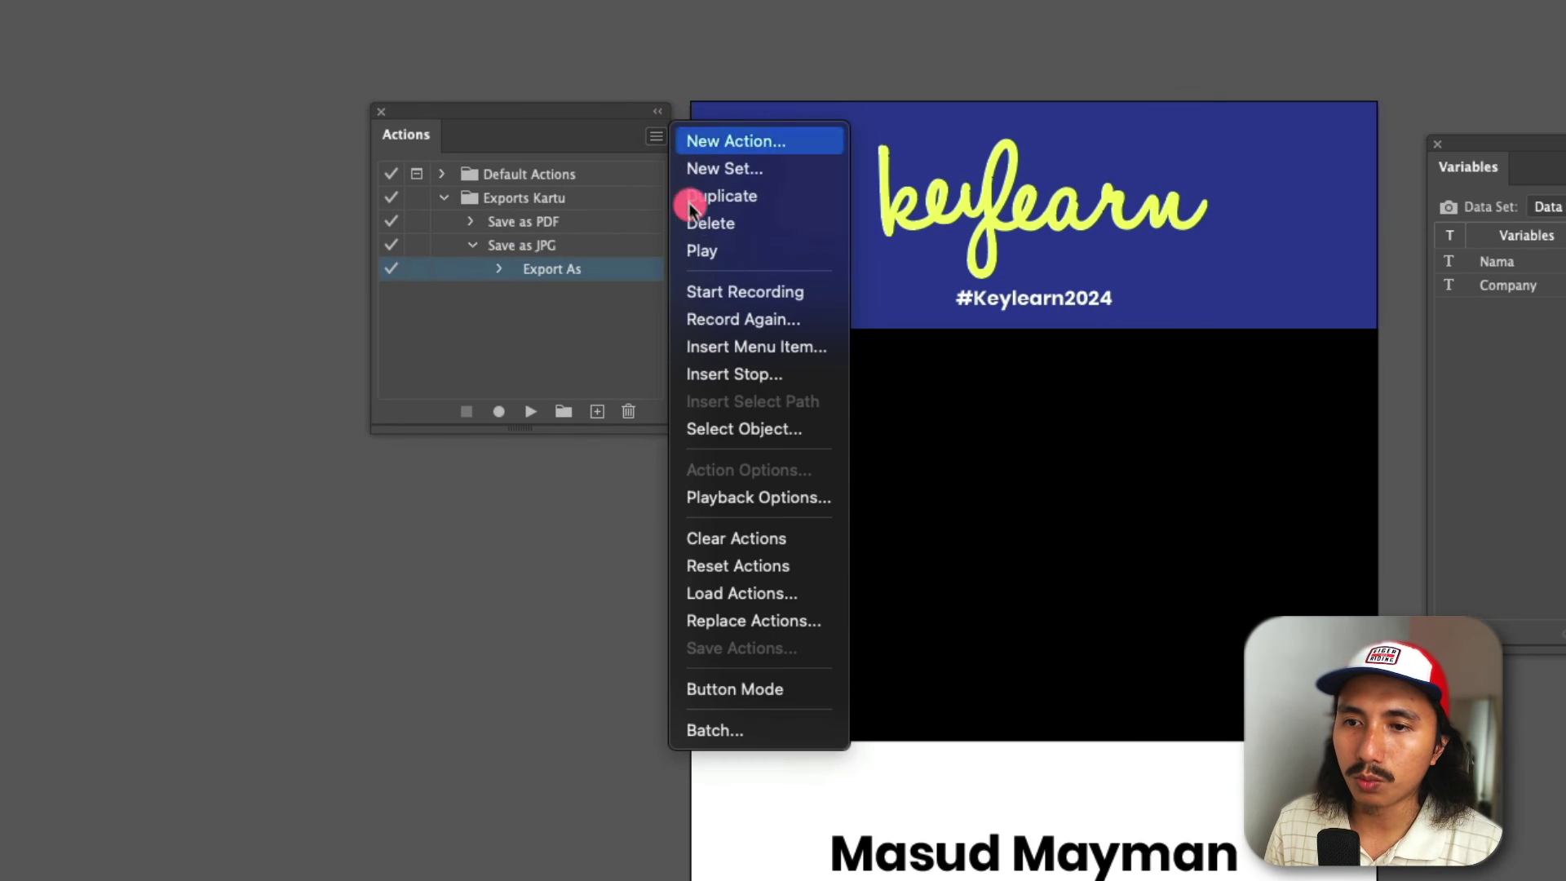
click(780, 727)
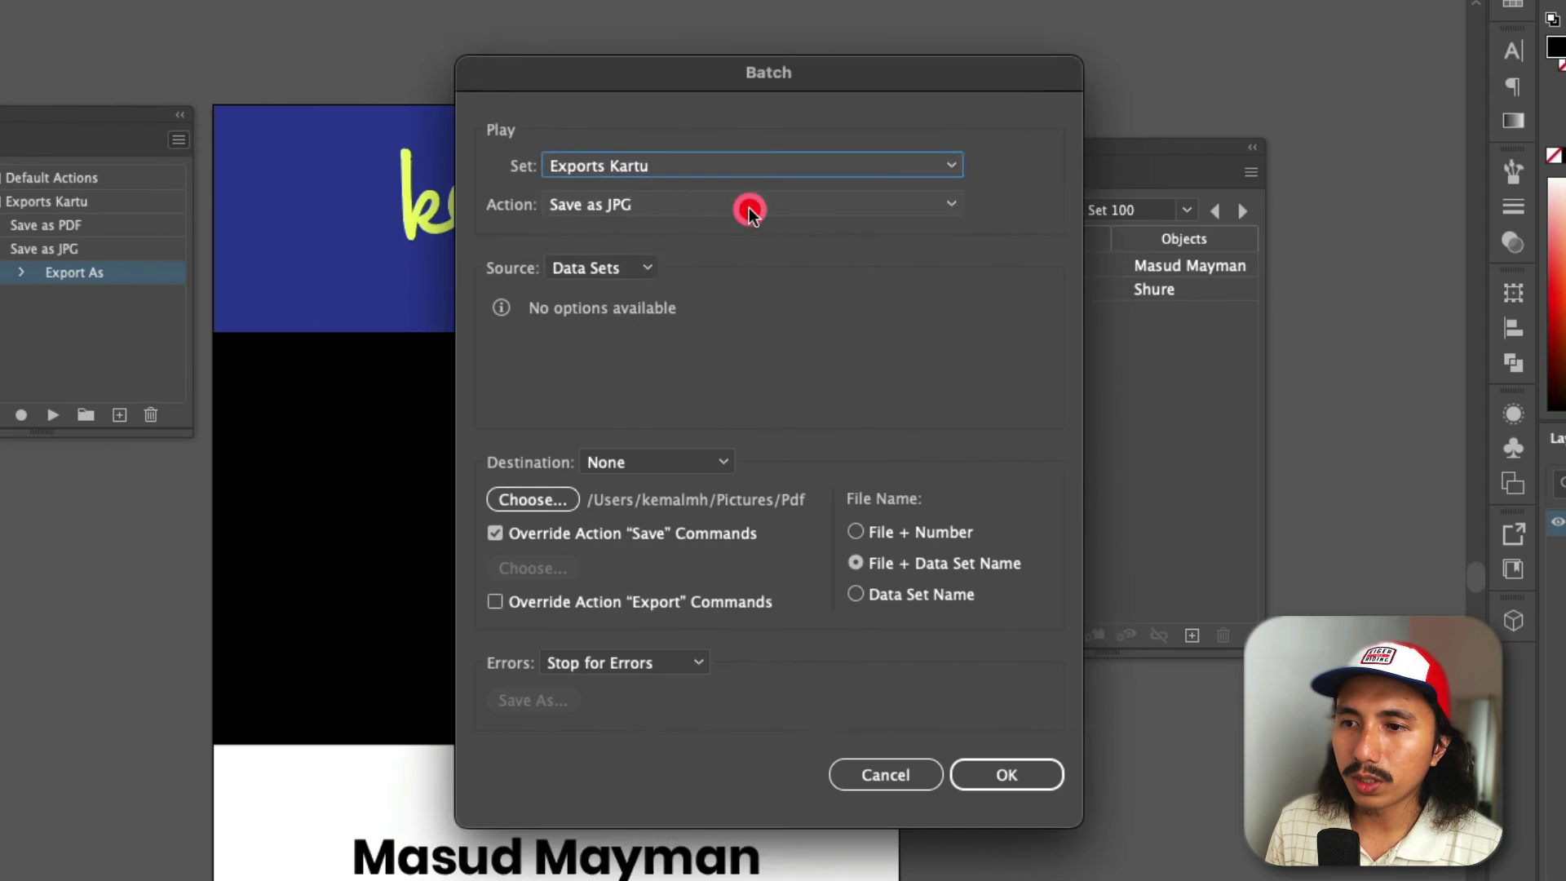
click(1229, 212)
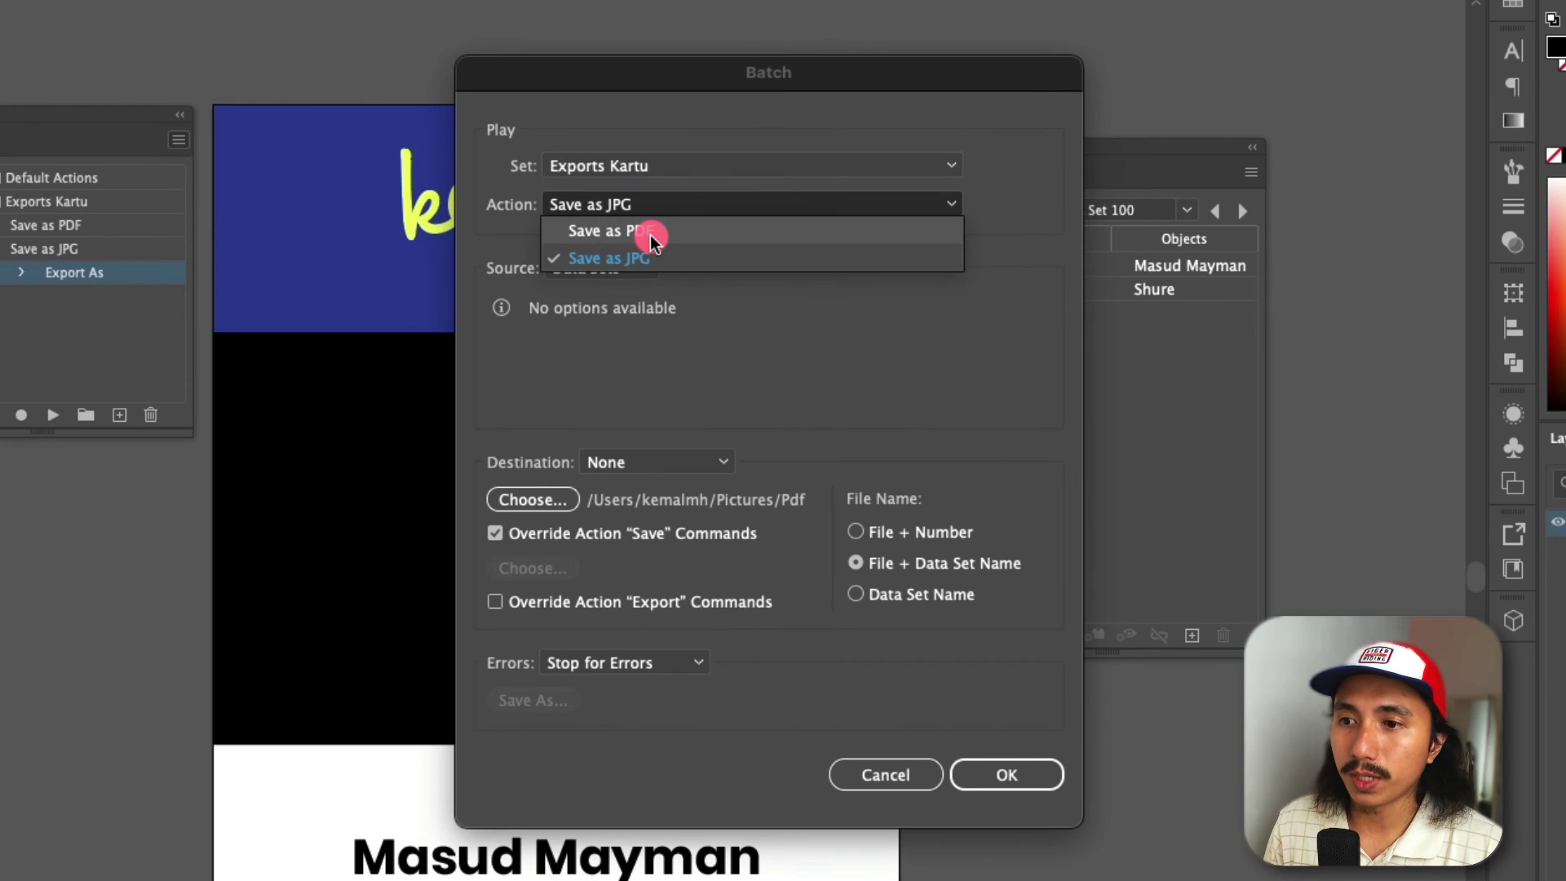
click(658, 261)
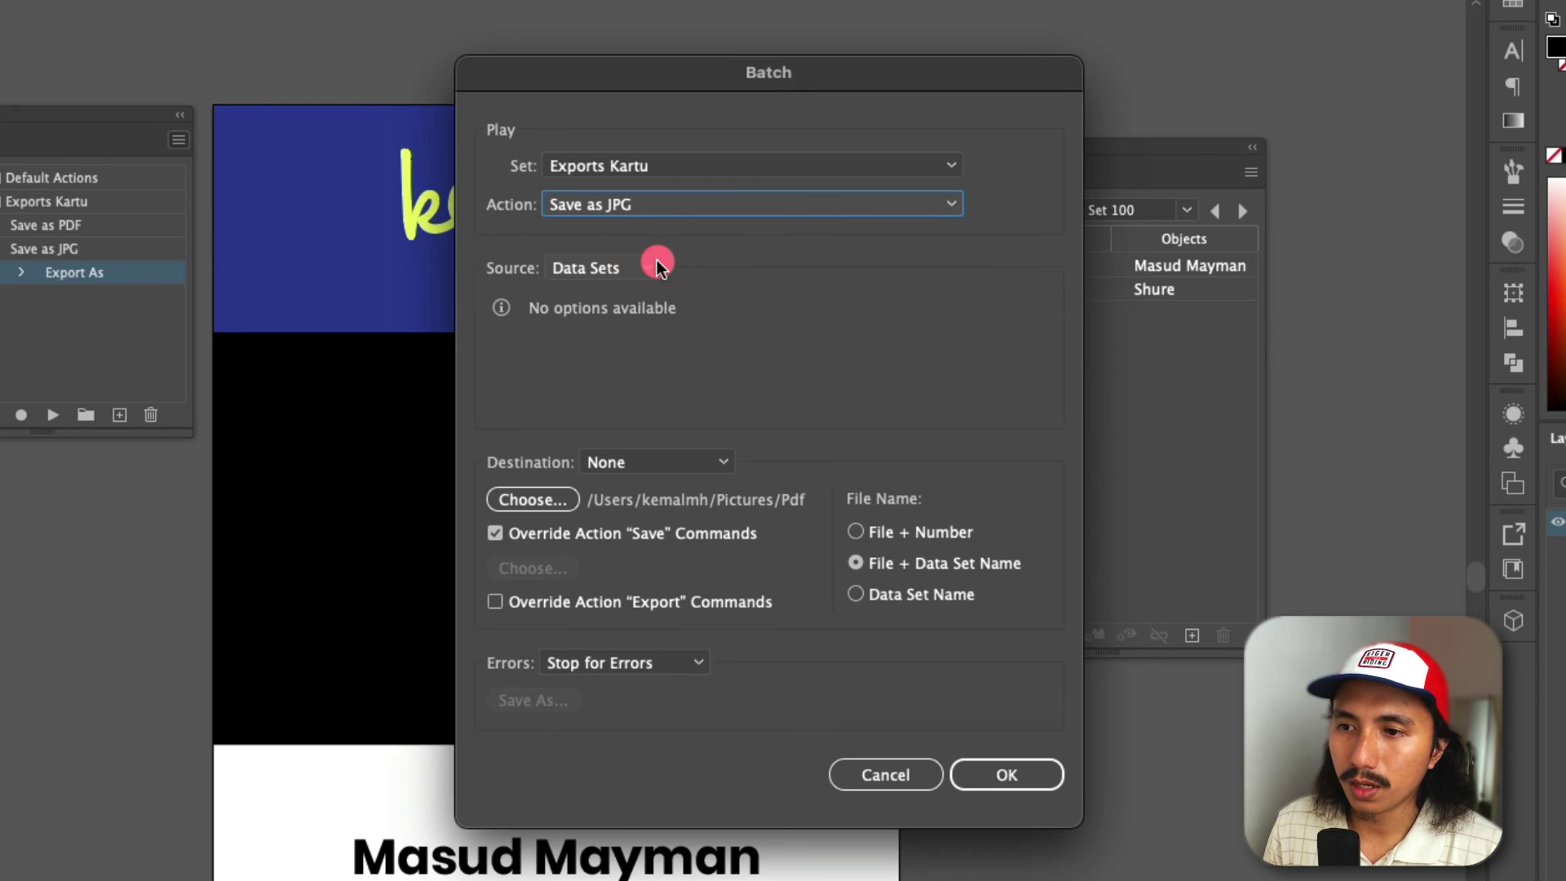
- Override the action's export commands to the Pictures/JPG folder and run the batch over all data sets
click(496, 503)
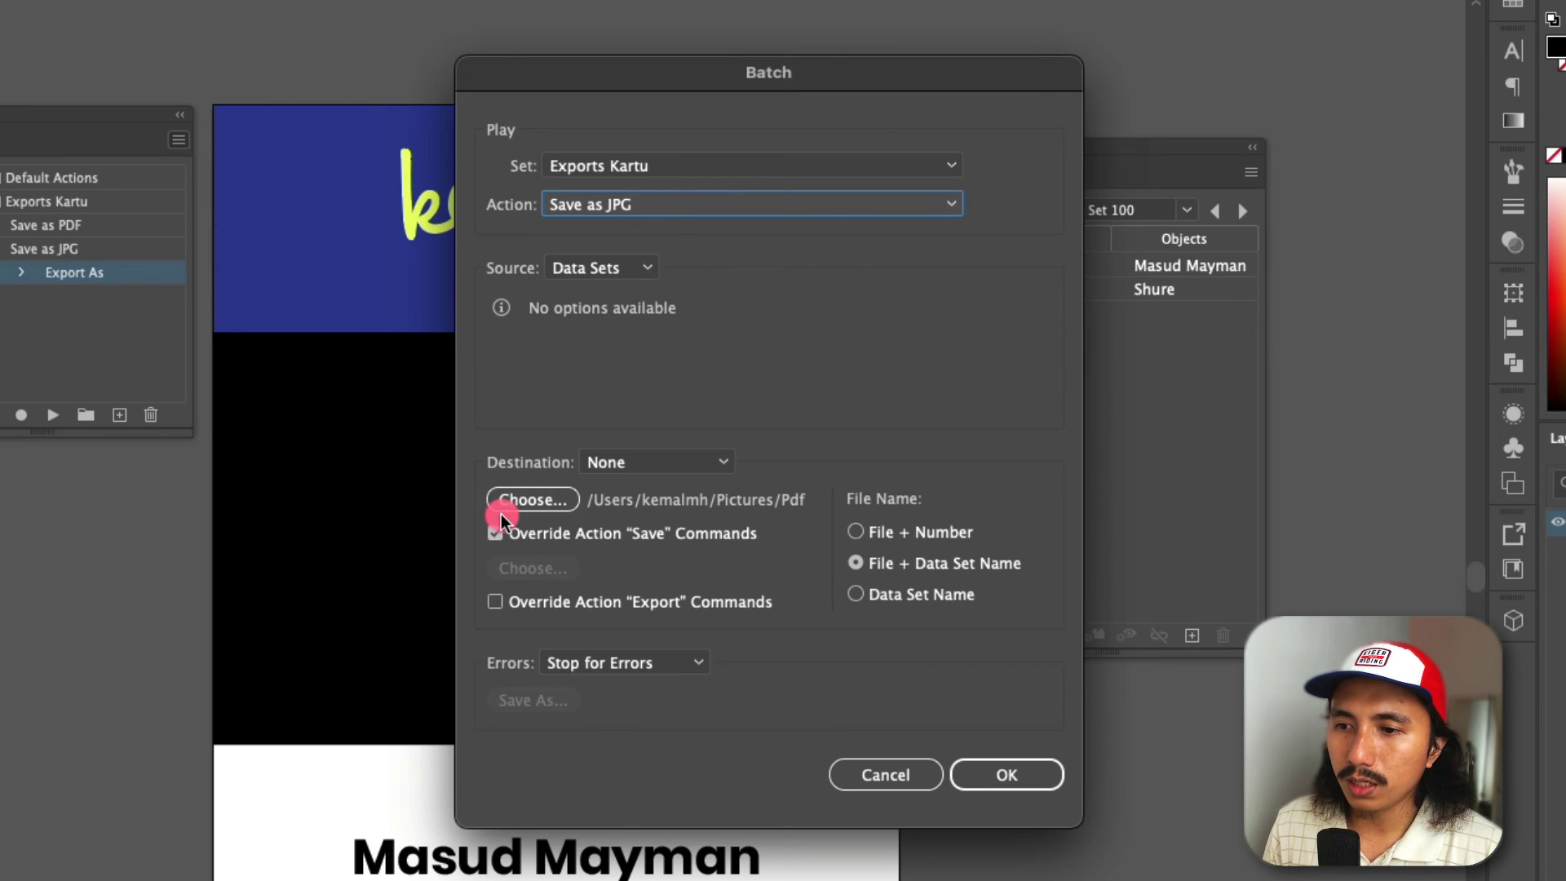
click(496, 534)
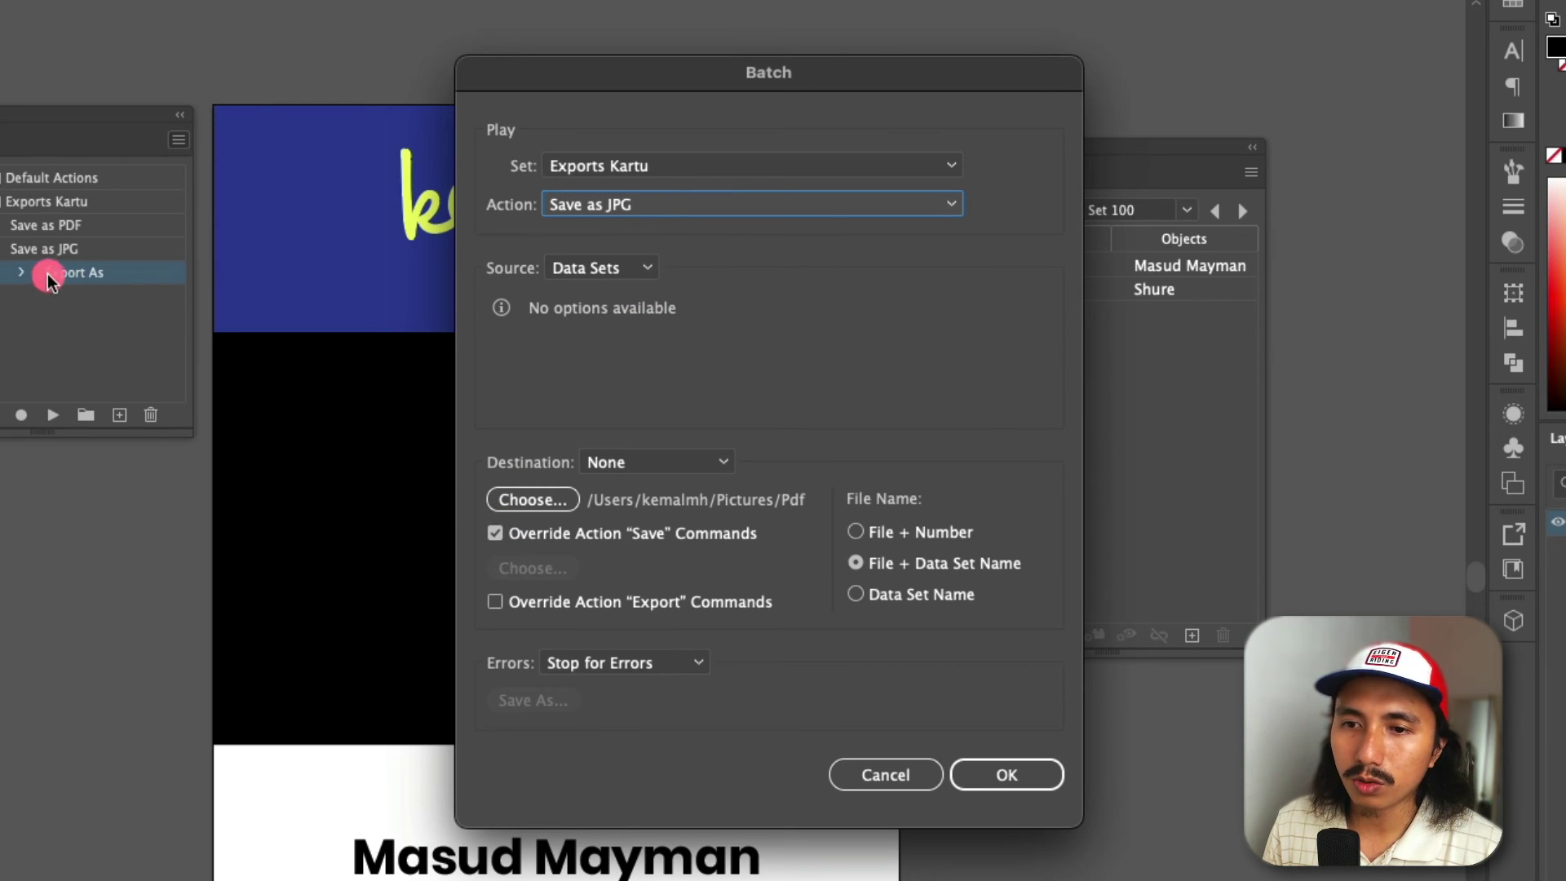
click(495, 535)
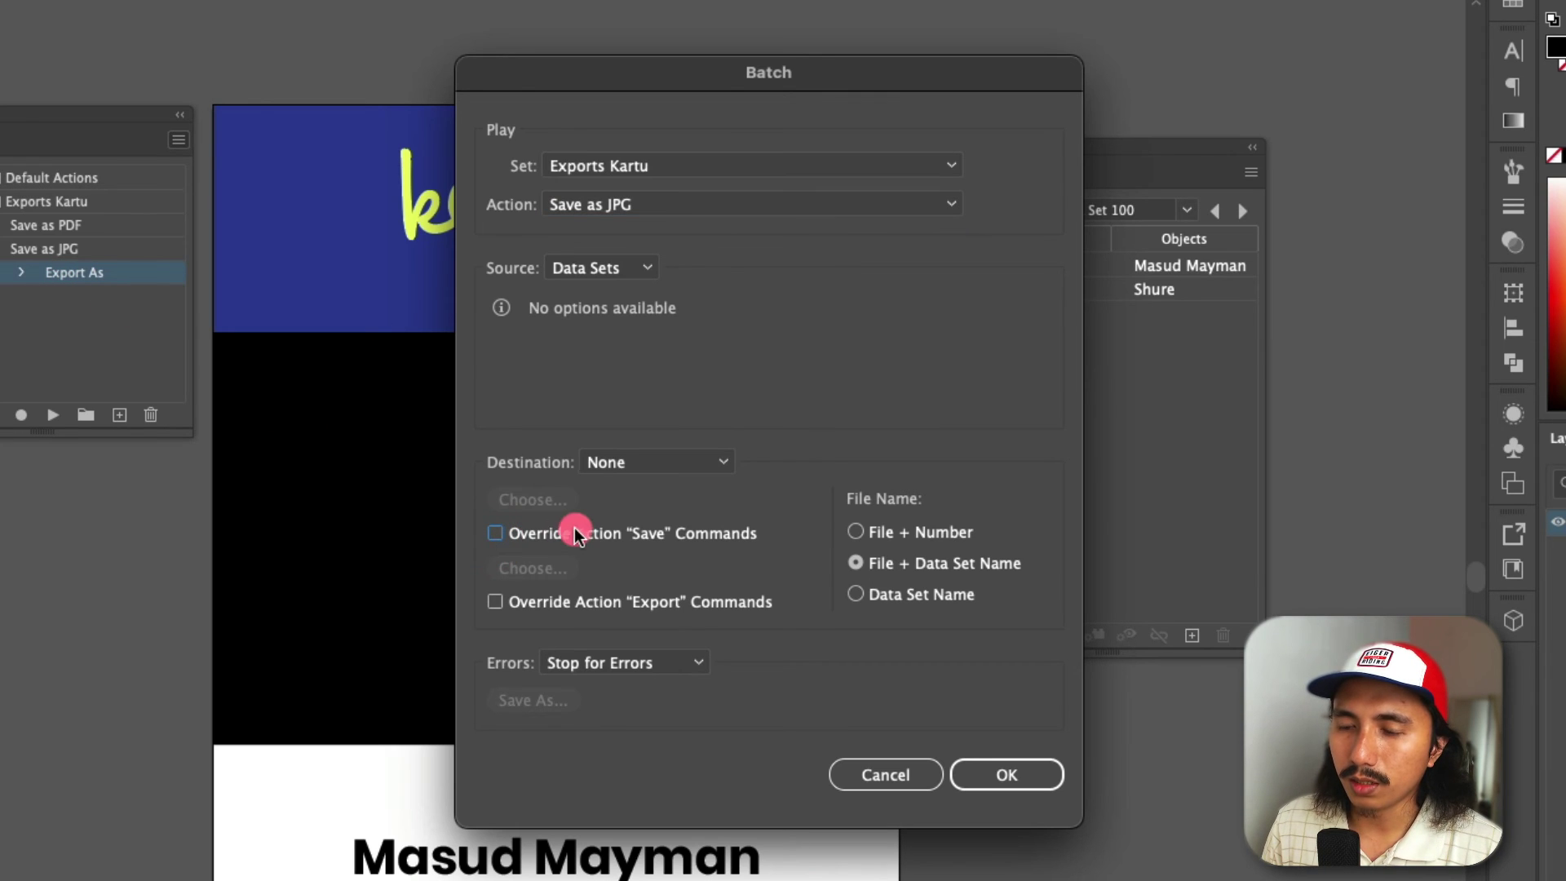
click(496, 604)
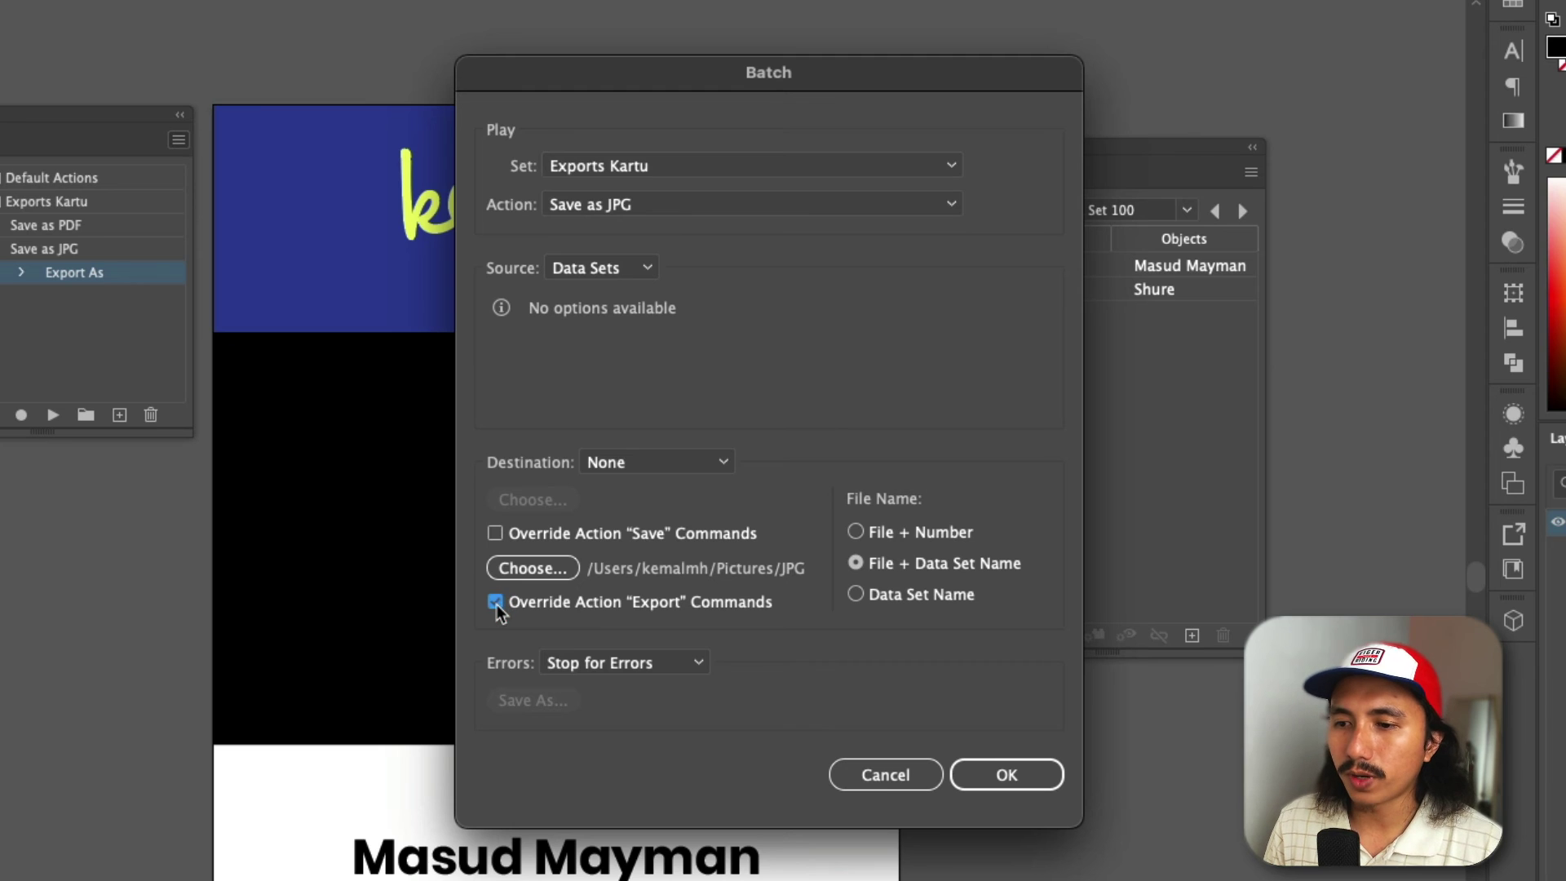
click(532, 570)
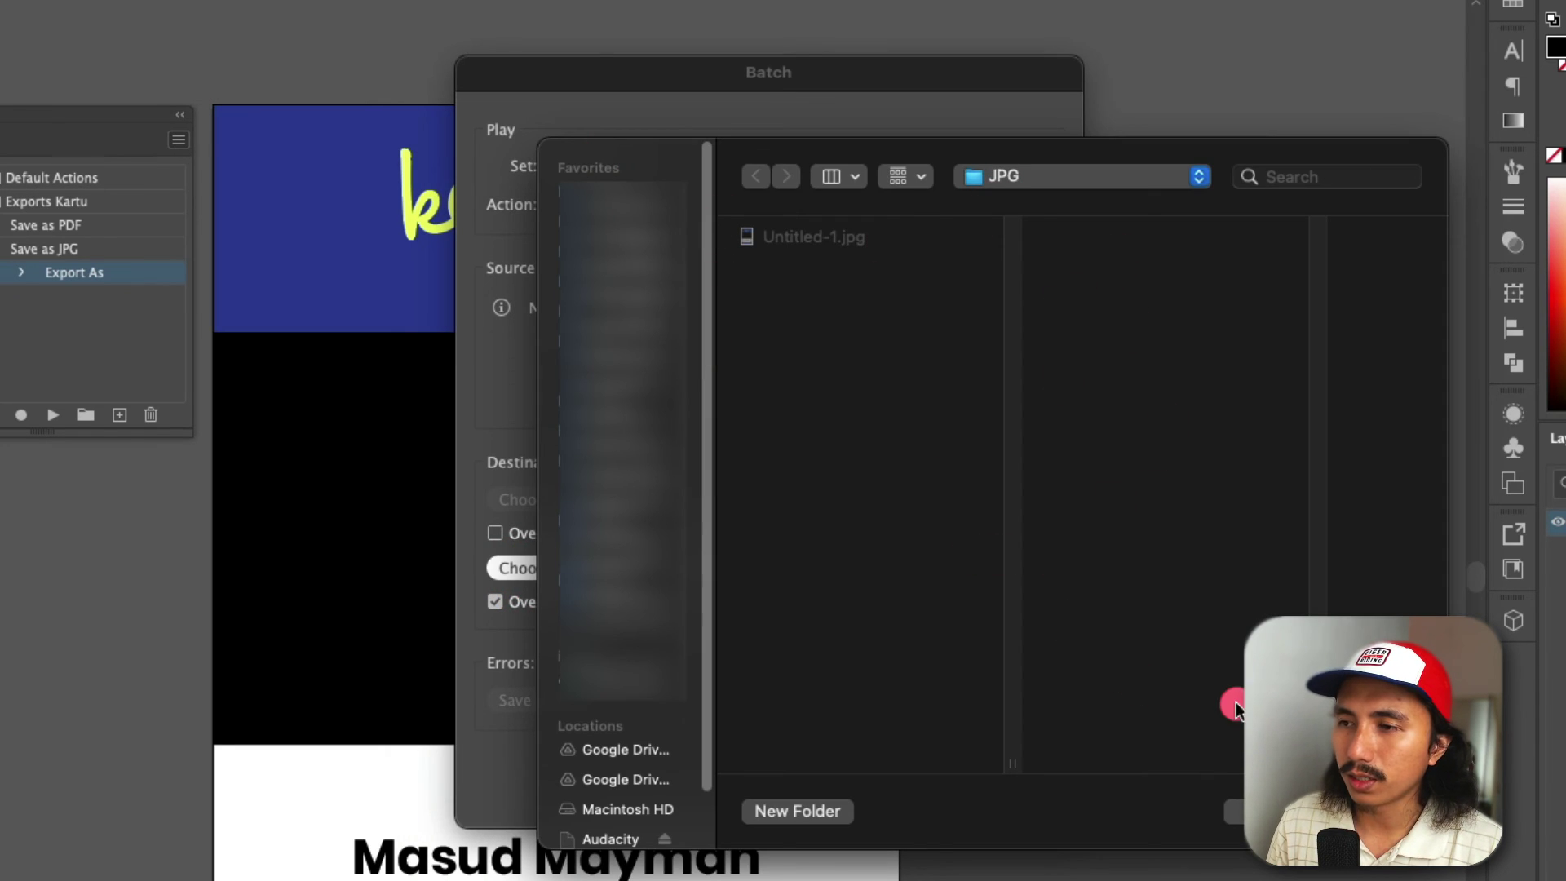
click(1261, 811)
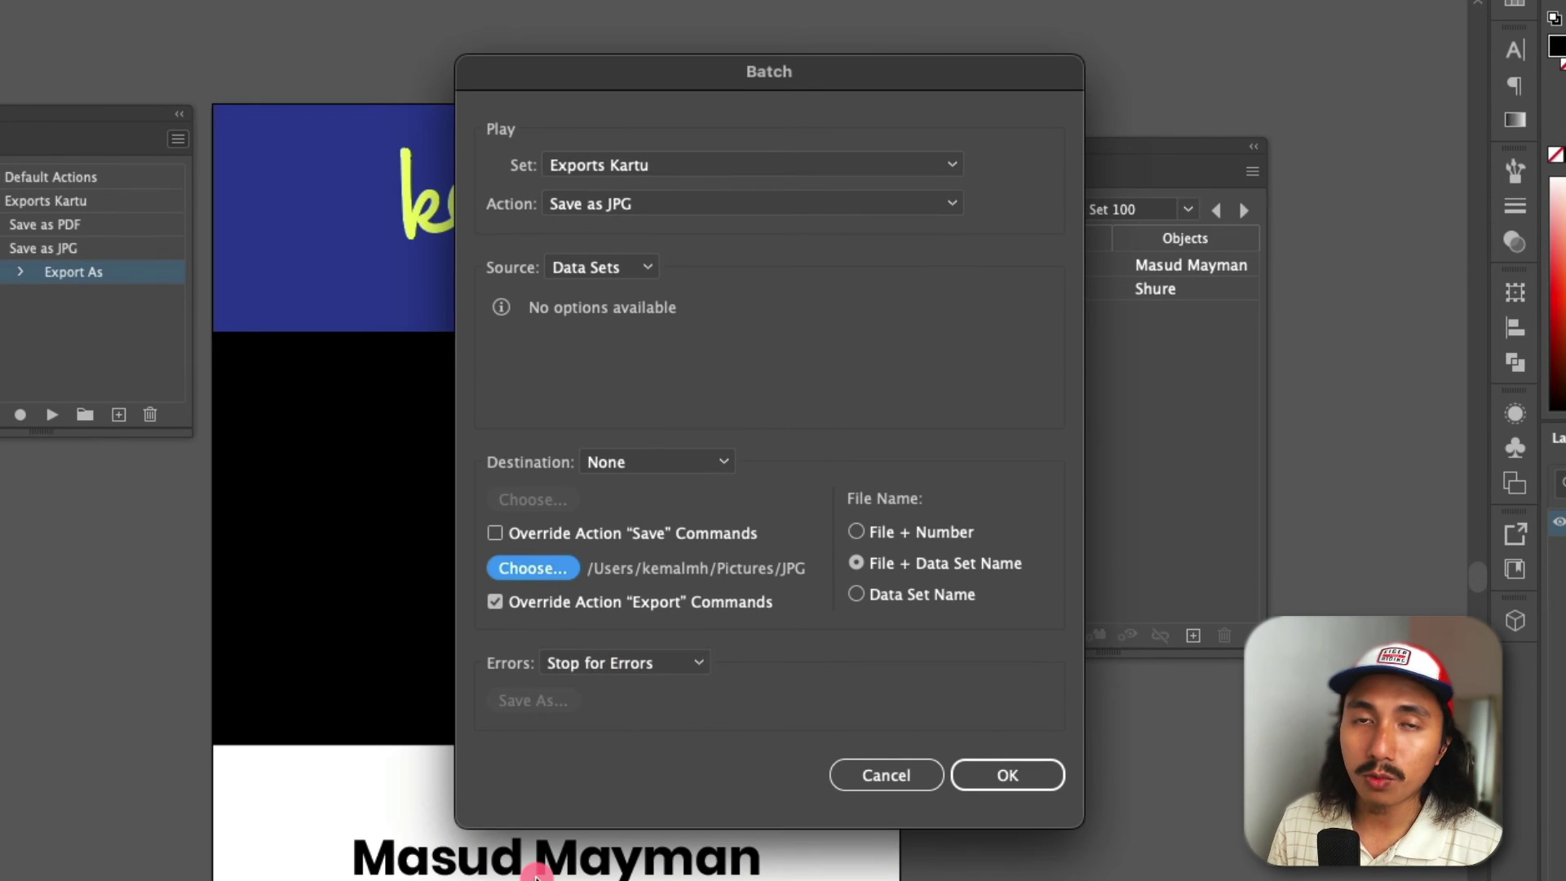
click(1028, 777)
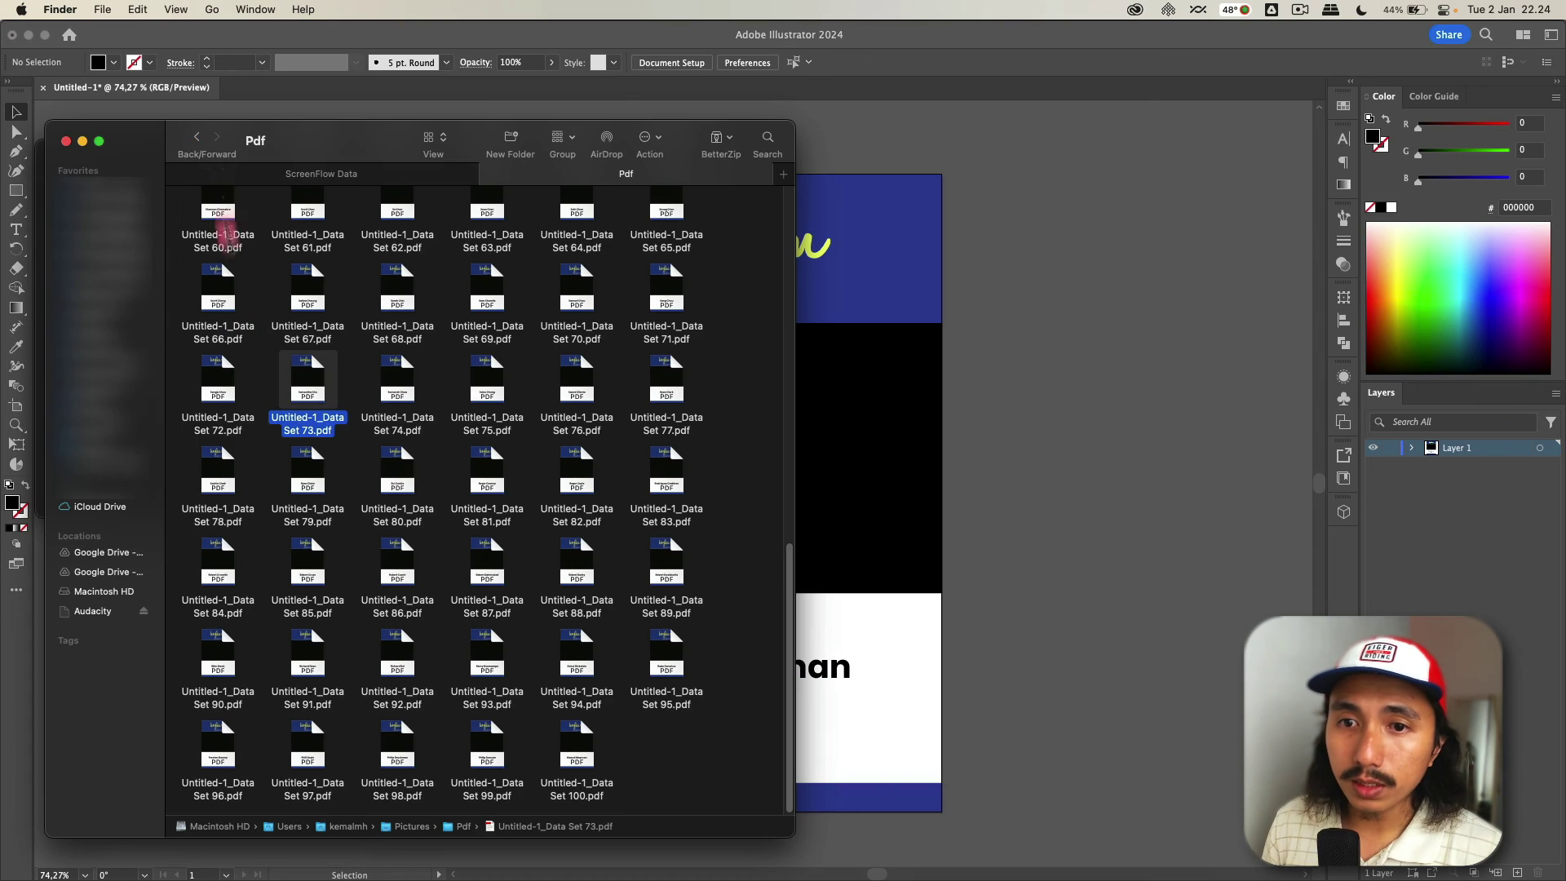
- Open the JPG folder and preview the Data Set 9 badge image in Quick Look
click(196, 140)
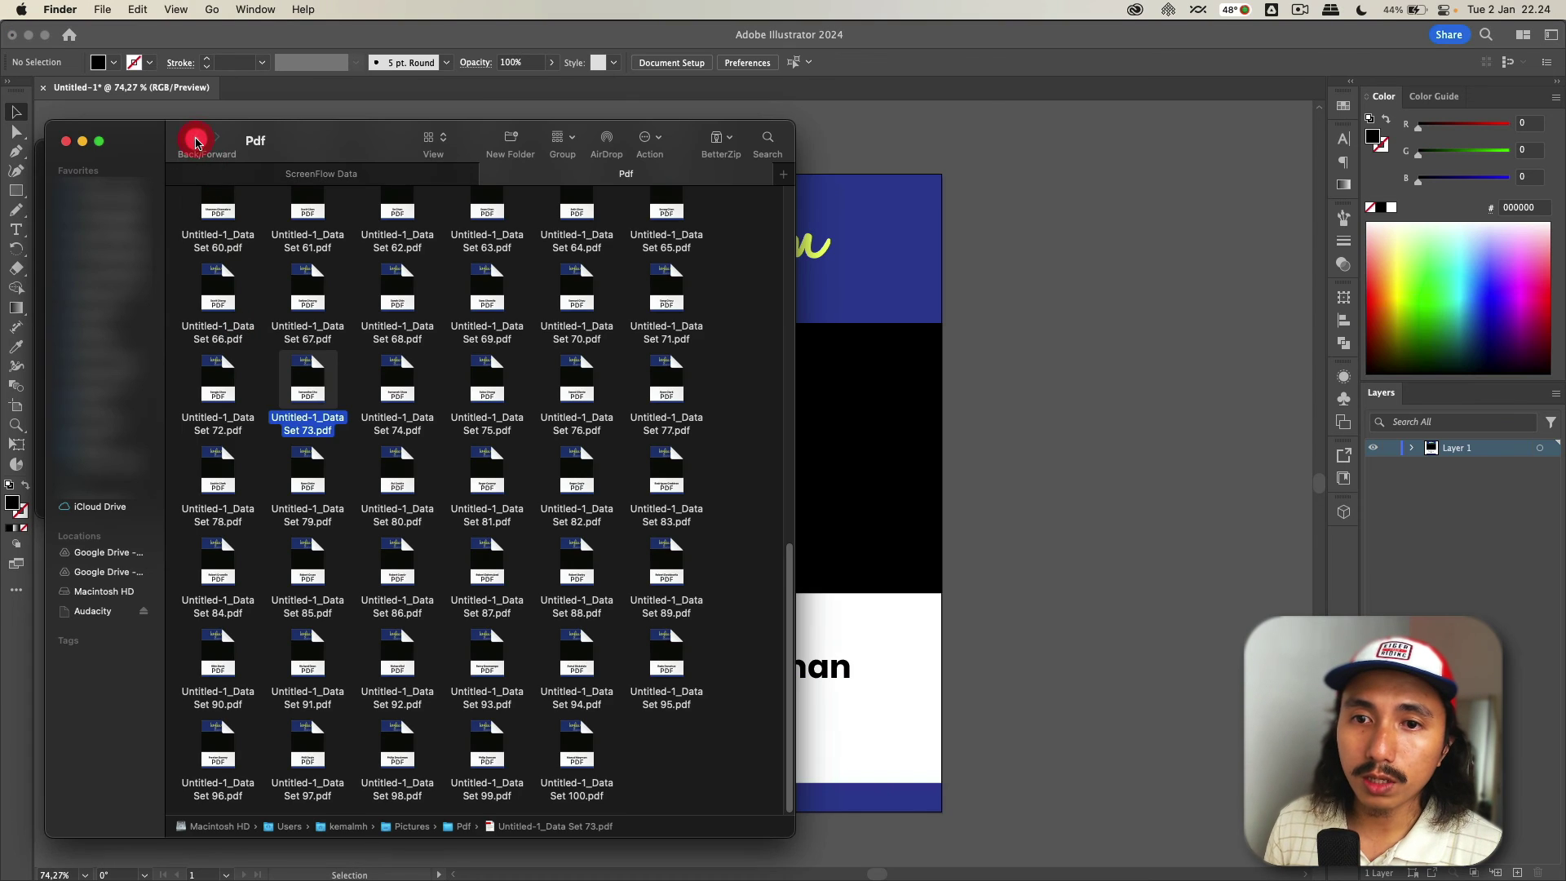
double_click(545, 425)
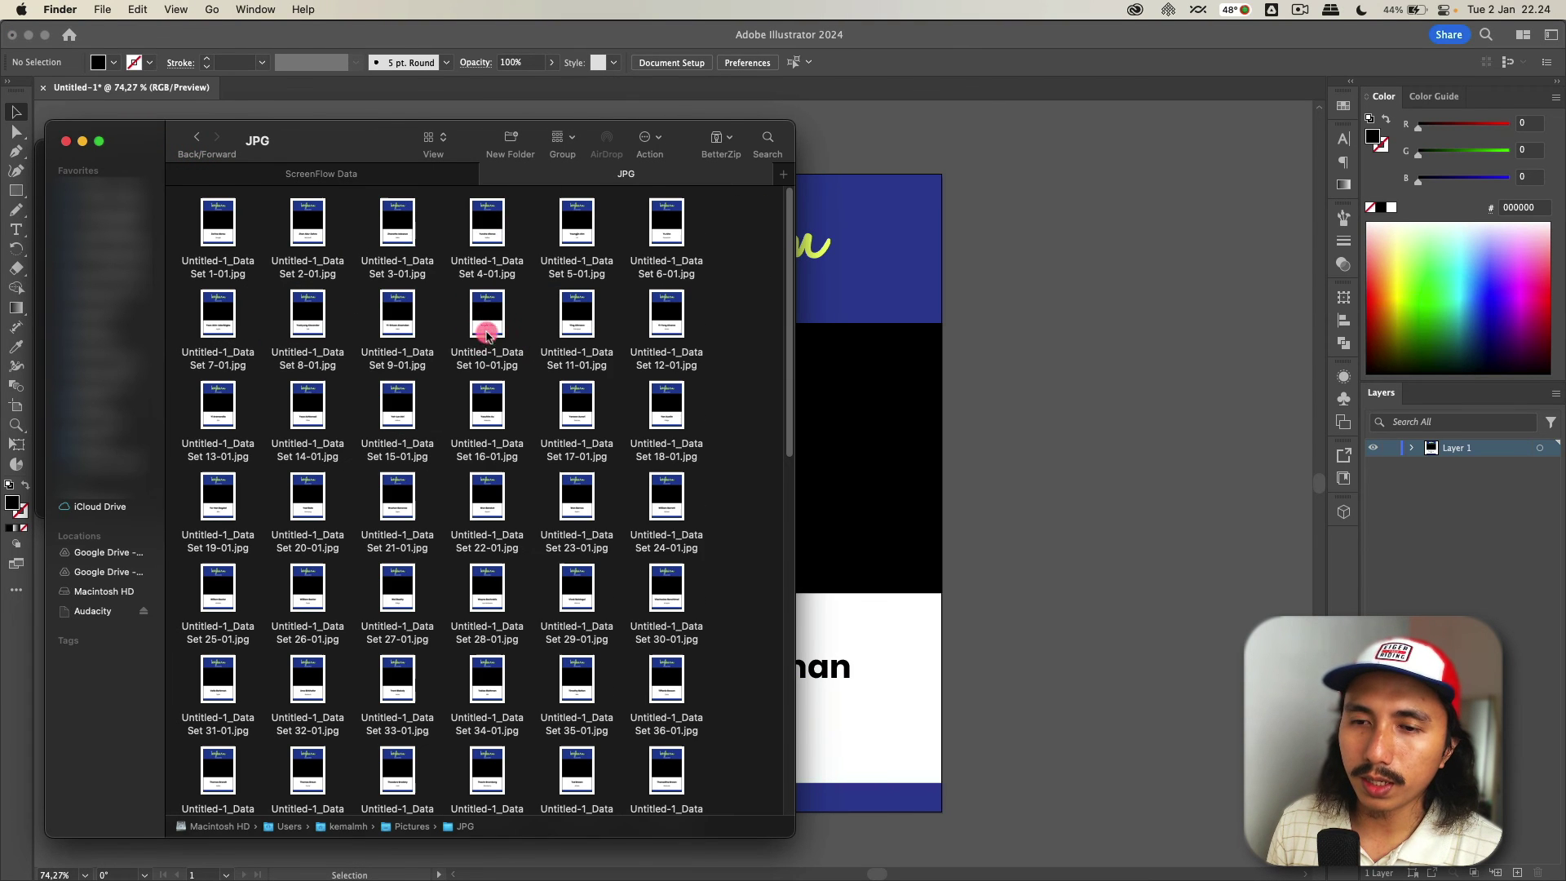
click(413, 237)
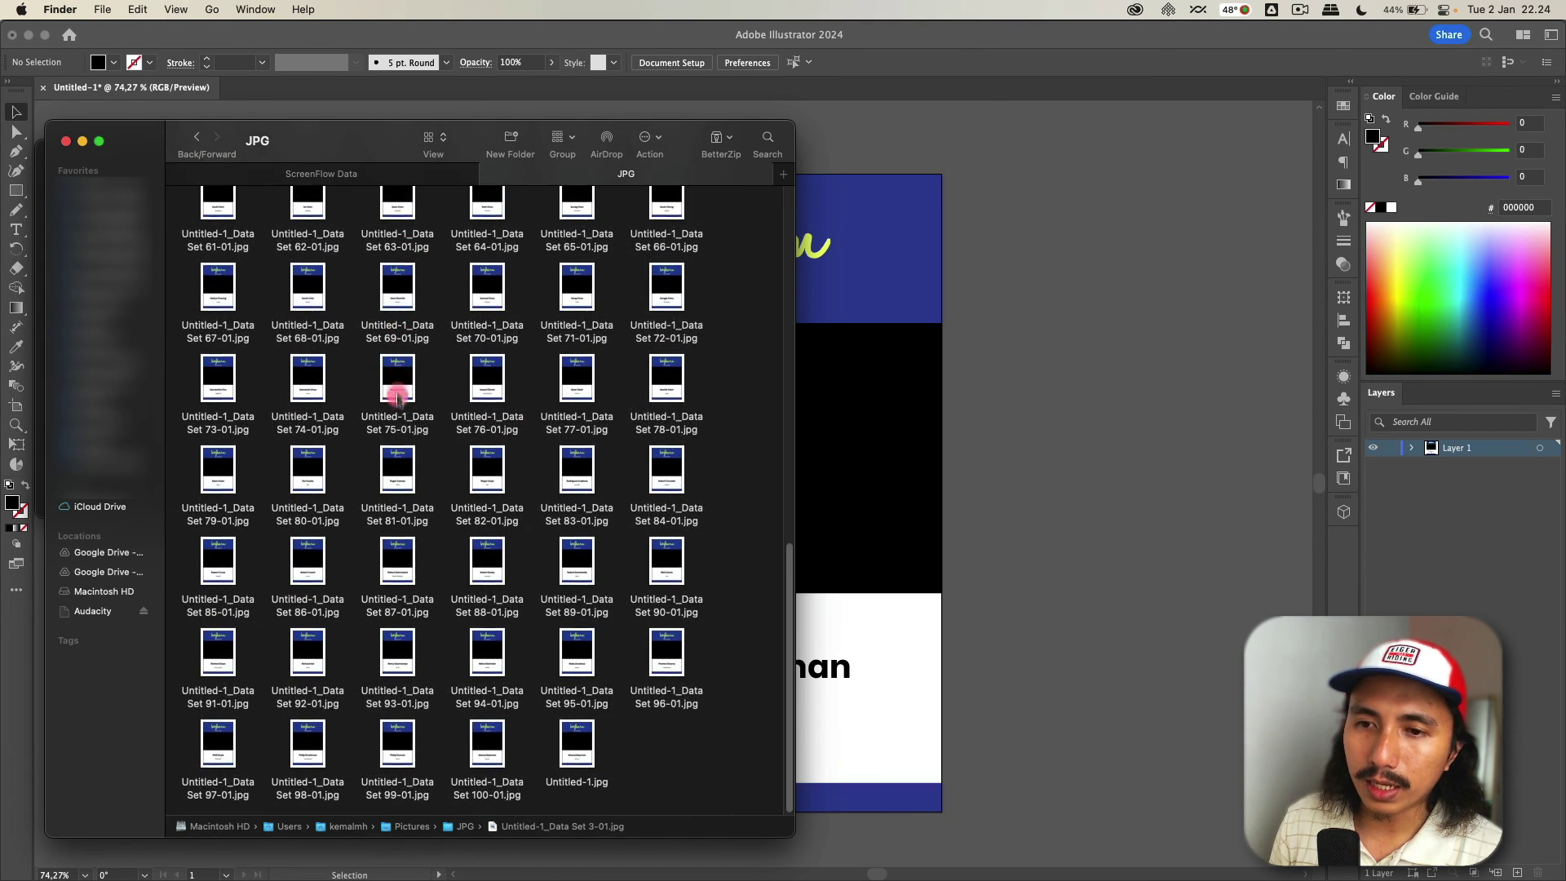
click(401, 313)
key(space)
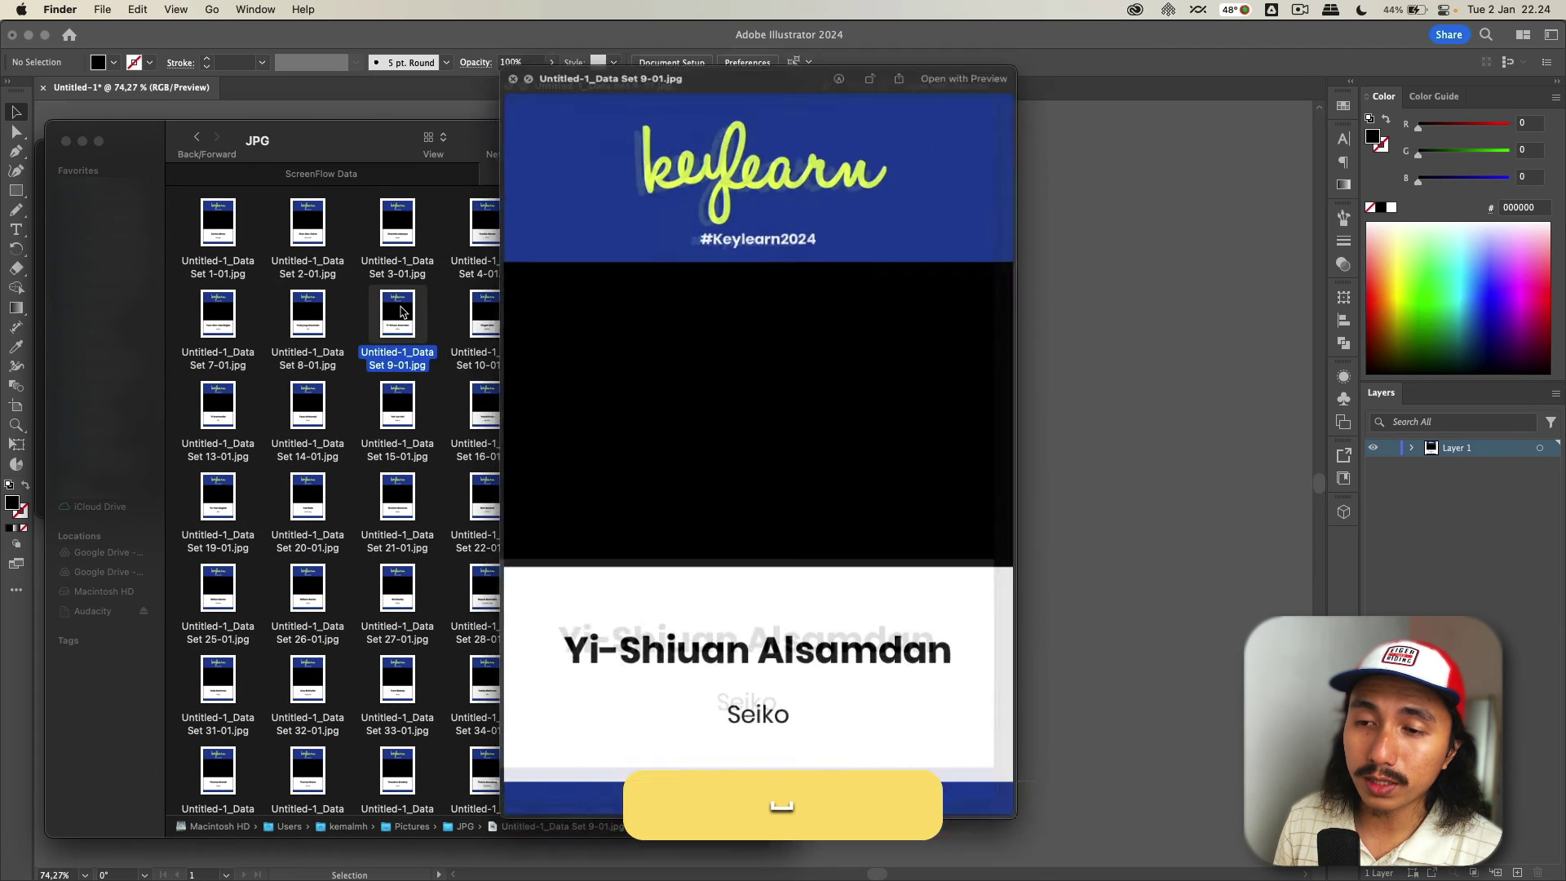
- Browse through the exported badge JPGs with the arrow keys, ending on Set 71's AMD badge
key(Down)
key(Right)
key(Down)
key(Down)
key(Down)
key(Left)
key(Left)
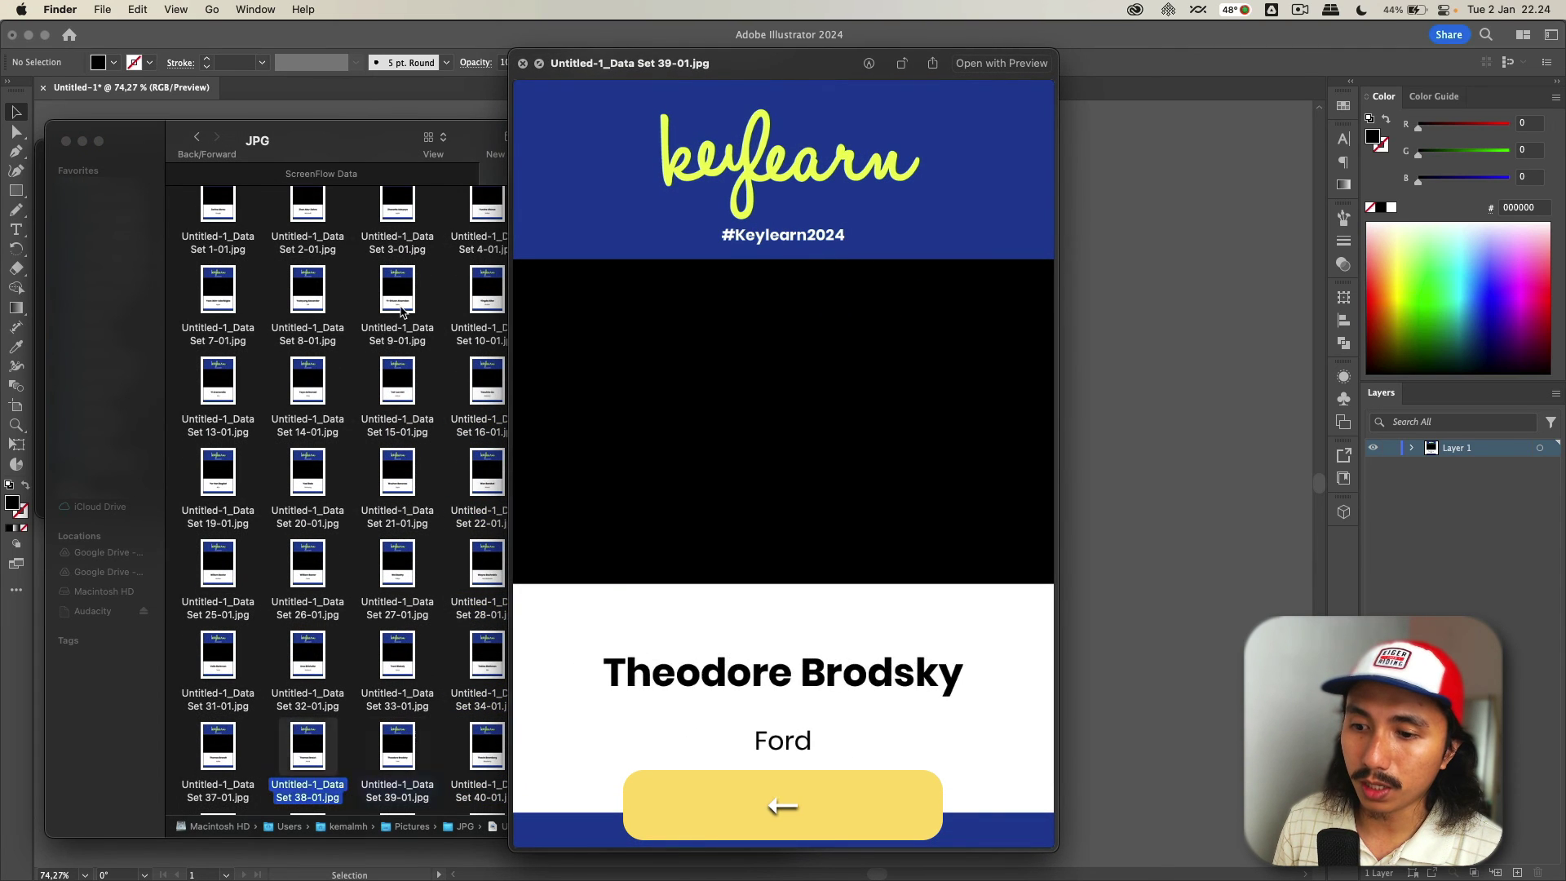
key(Left)
key(Up)
key(Up)
key(Up)
key(Up)
key(Up)
key(Up)
key(Right)
key(Right)
key(Right)
key(Right)
key(Down)
key(Down)
key(Down)
key(Down)
key(Down)
key(Down)
key(Down)
key(Down)
key(Down)
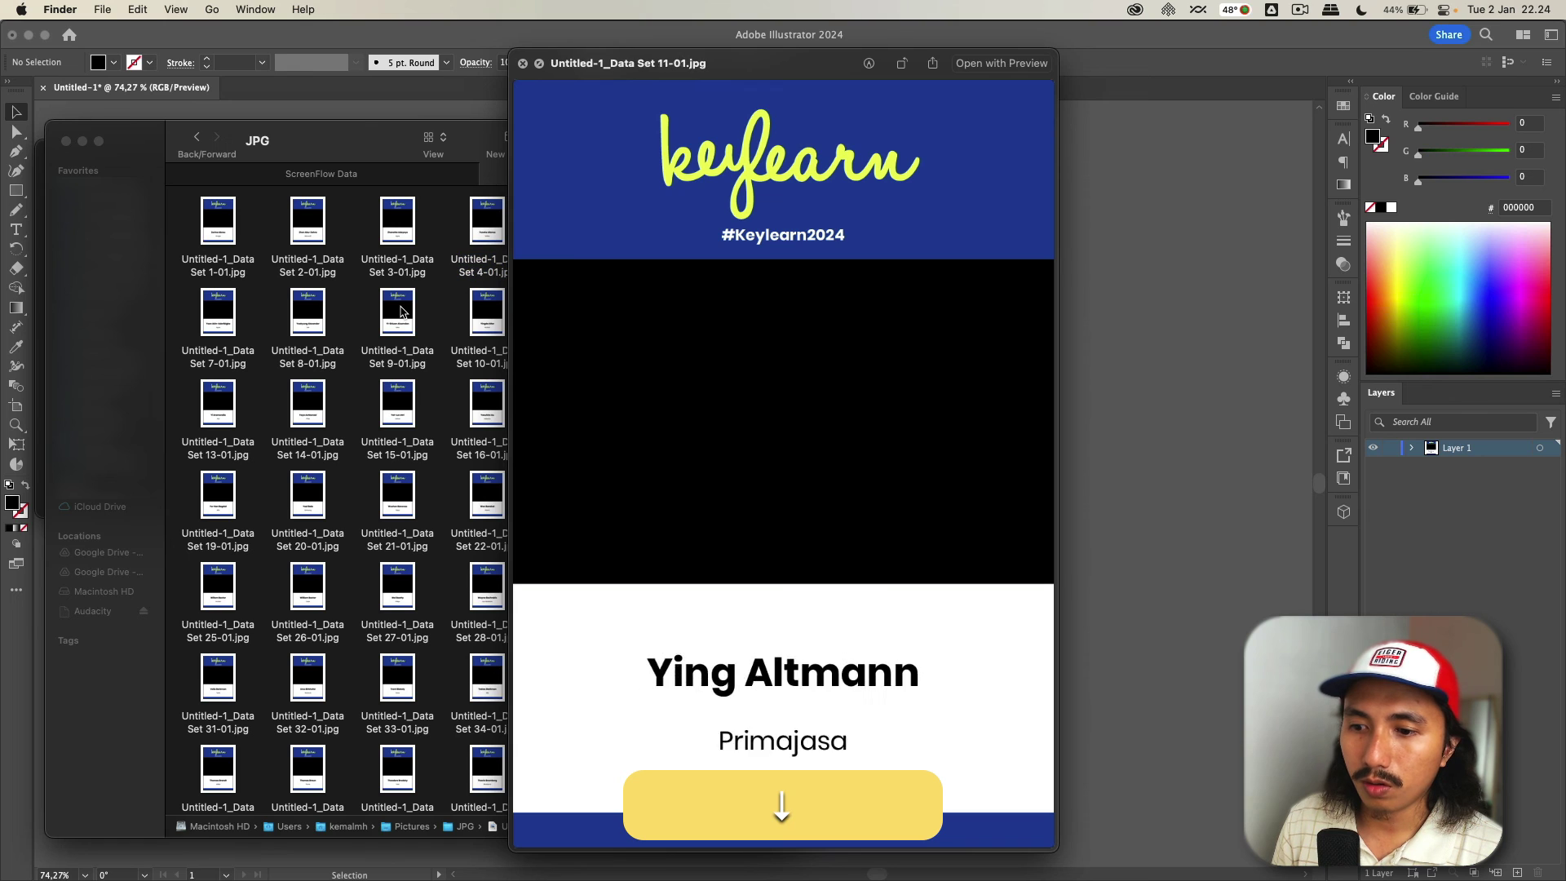
key(Right)
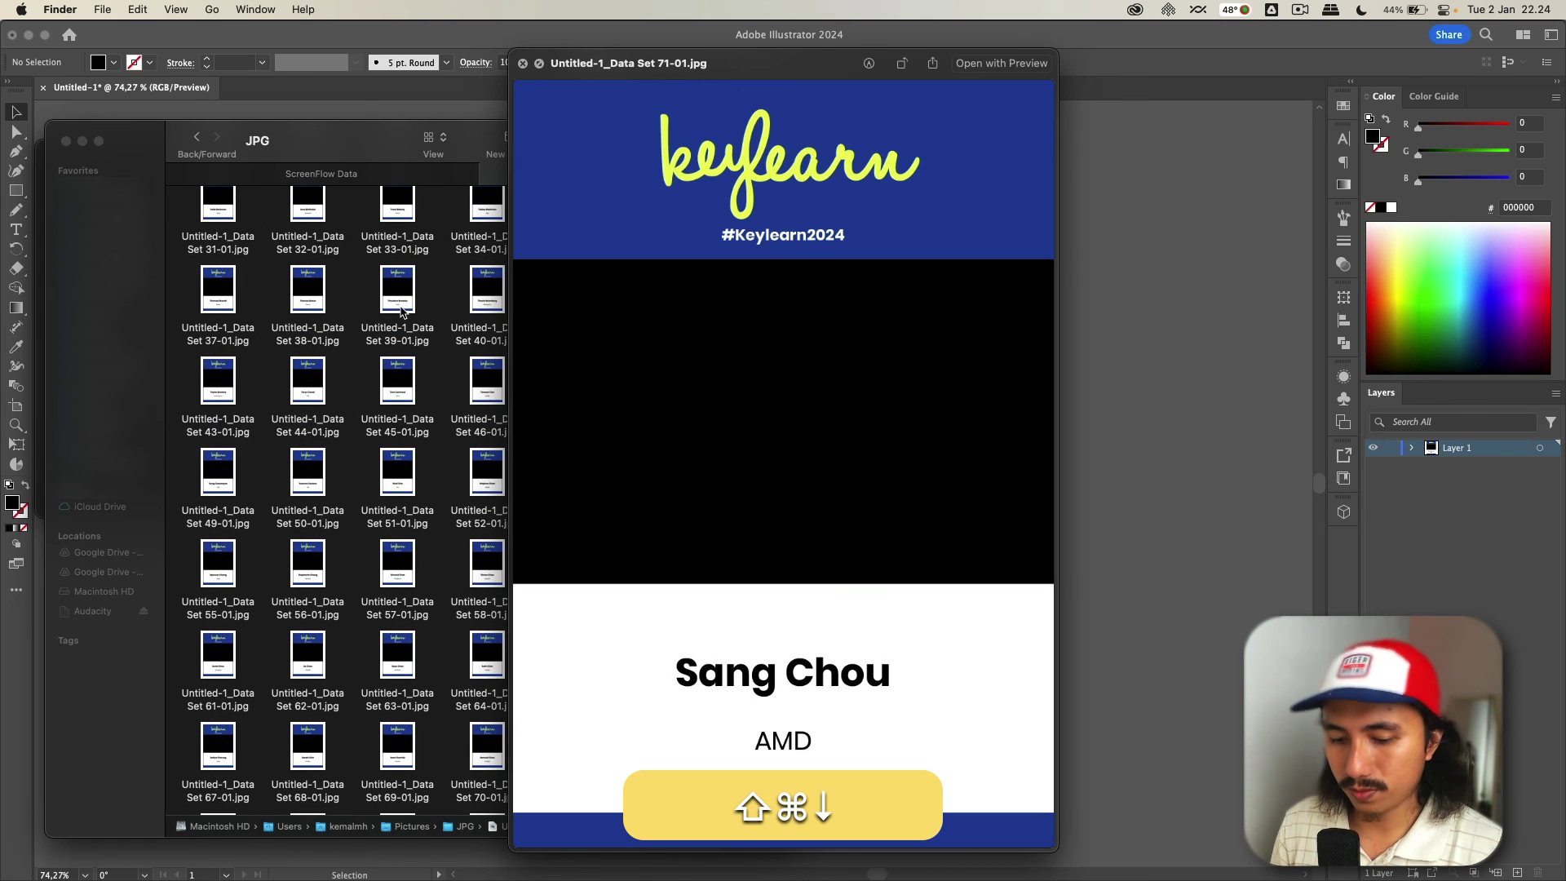